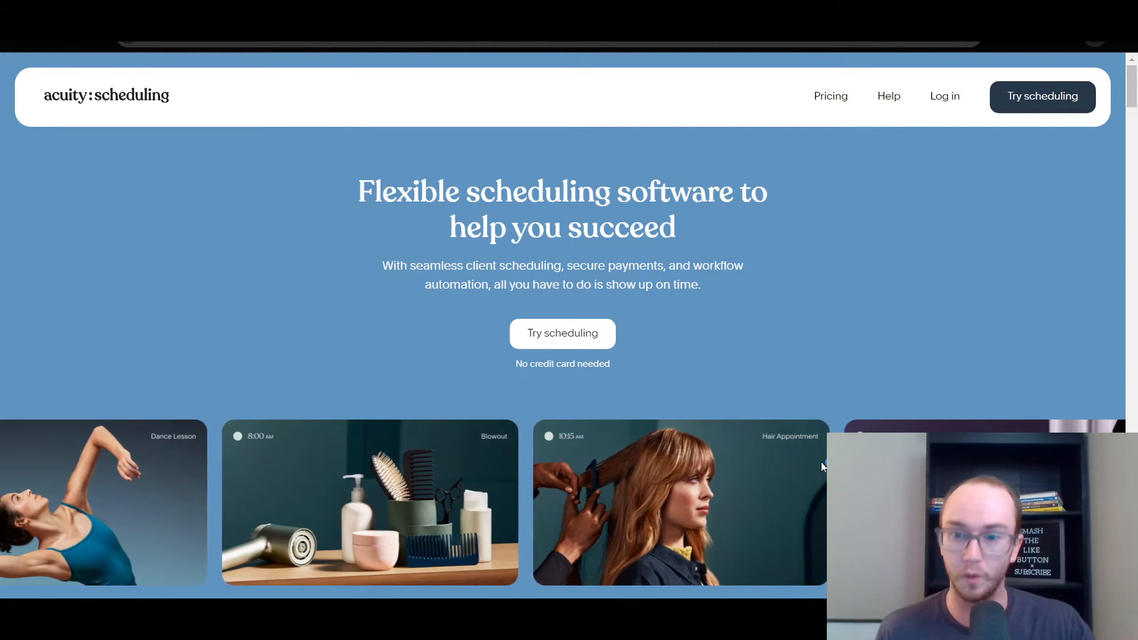
Step: Look through the Acuity Scheduling homepage's sections on availability, automated booking, customer growth and income protection
scroll(805, 370, "down", 3)
scroll(805, 368, "down", 4)
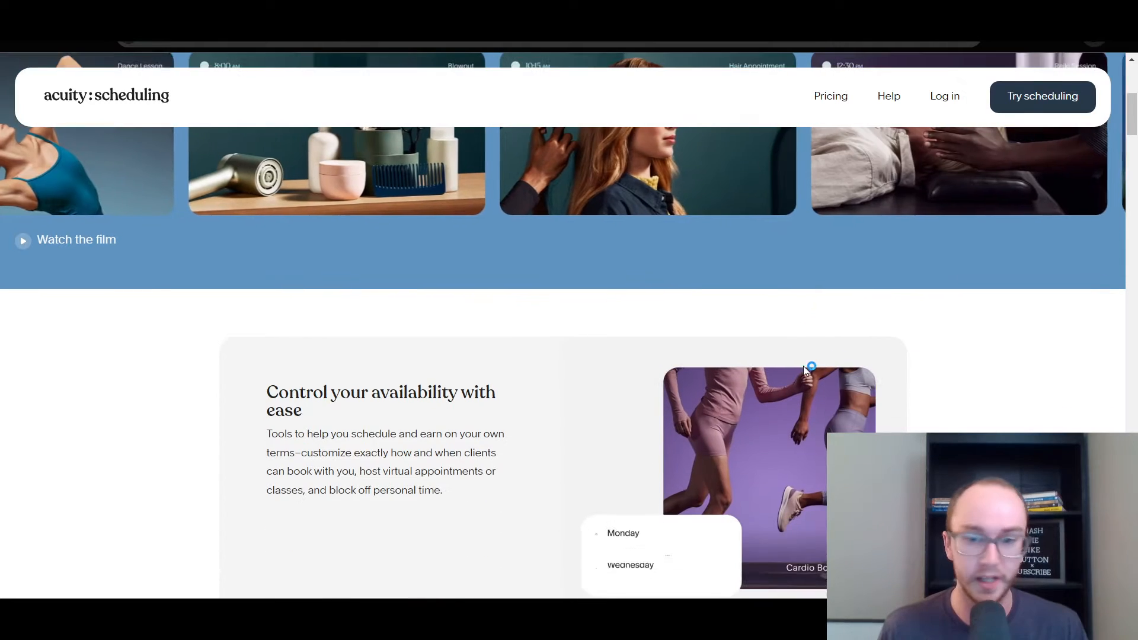
scroll(918, 394, "down", 2)
scroll(918, 397, "down", 10)
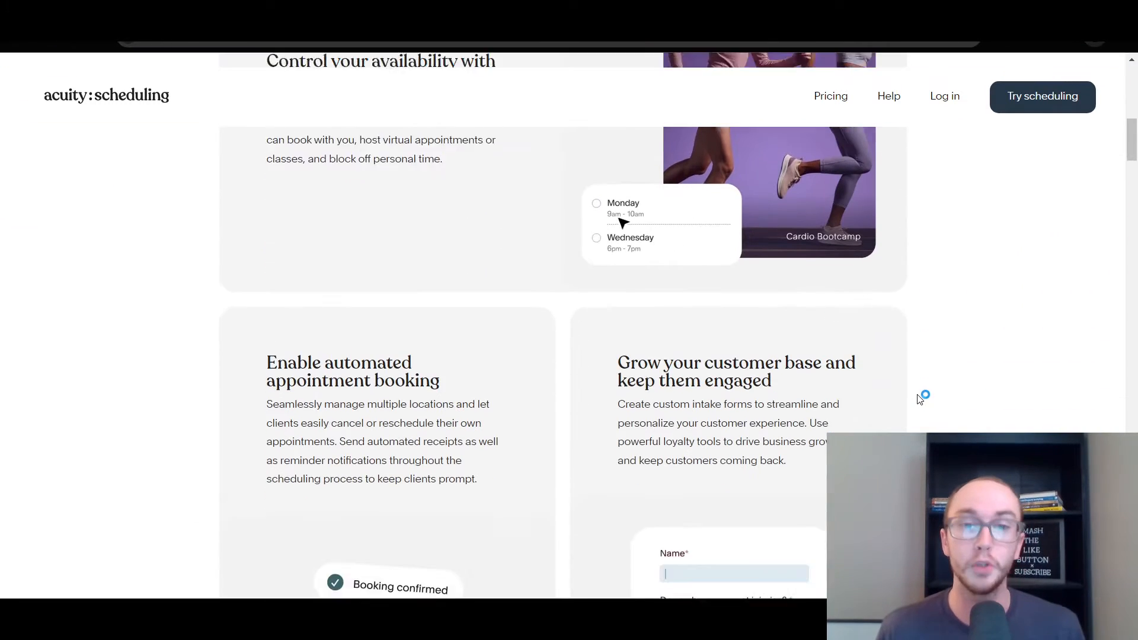
scroll(924, 415, "down", 4)
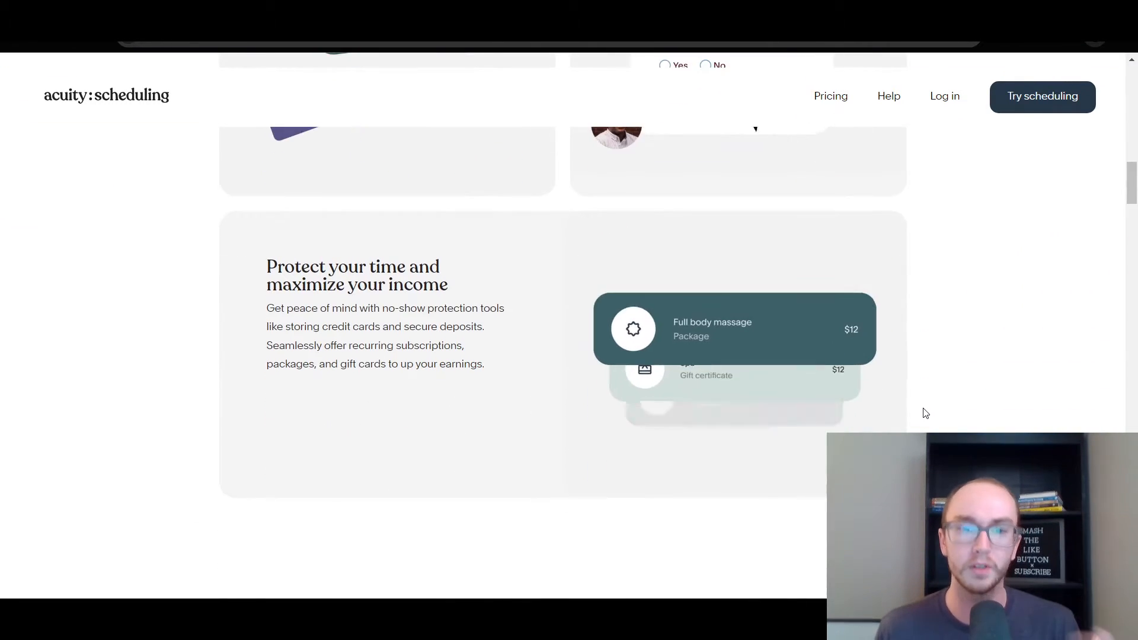
scroll(923, 422, "up", 1)
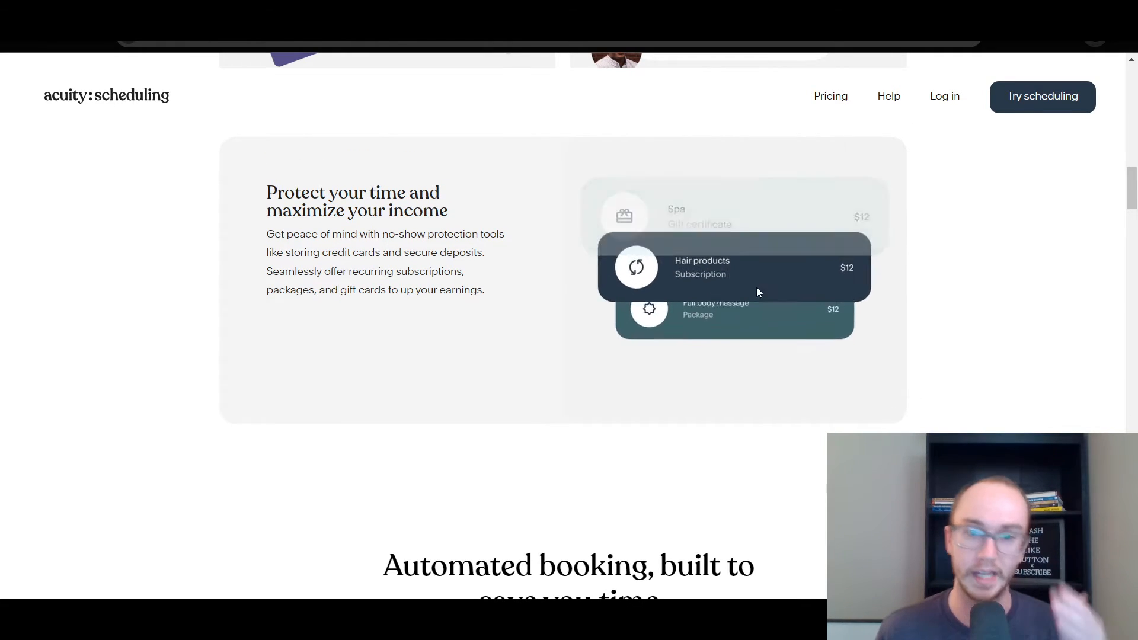
scroll(941, 376, "down", 4)
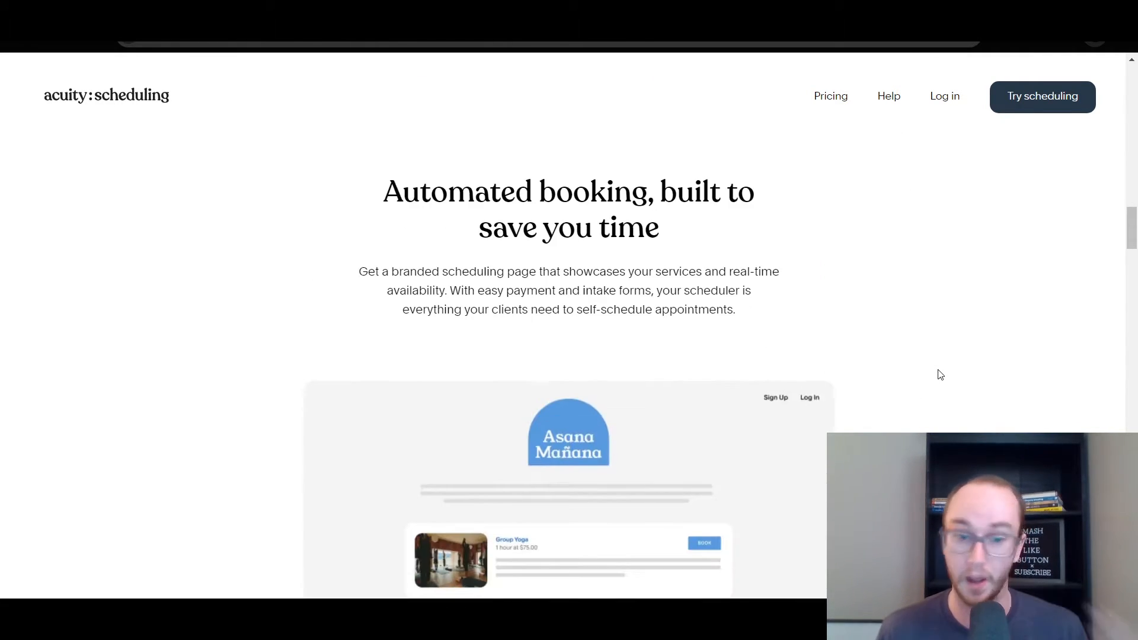
scroll(938, 379, "down", 3)
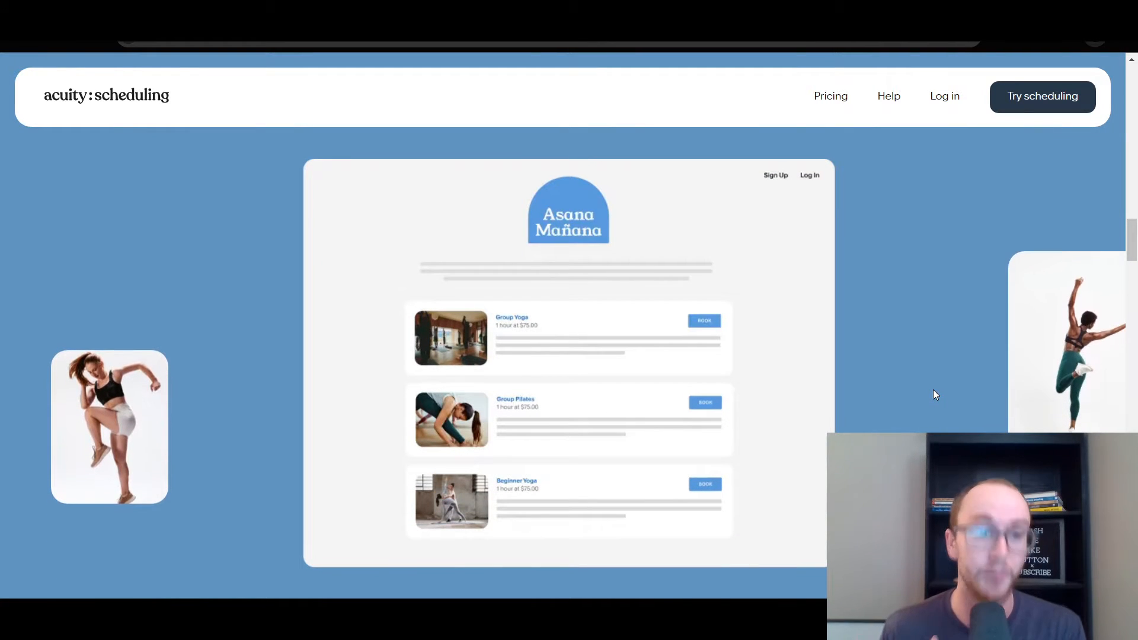
scroll(913, 418, "down", 2)
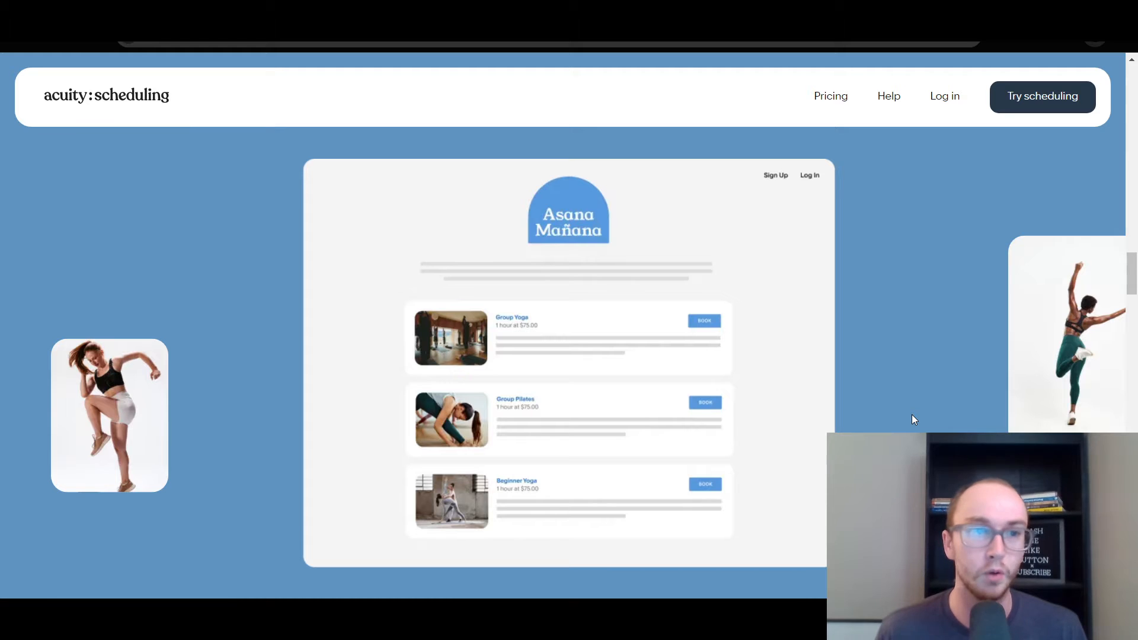
scroll(913, 419, "up", 3)
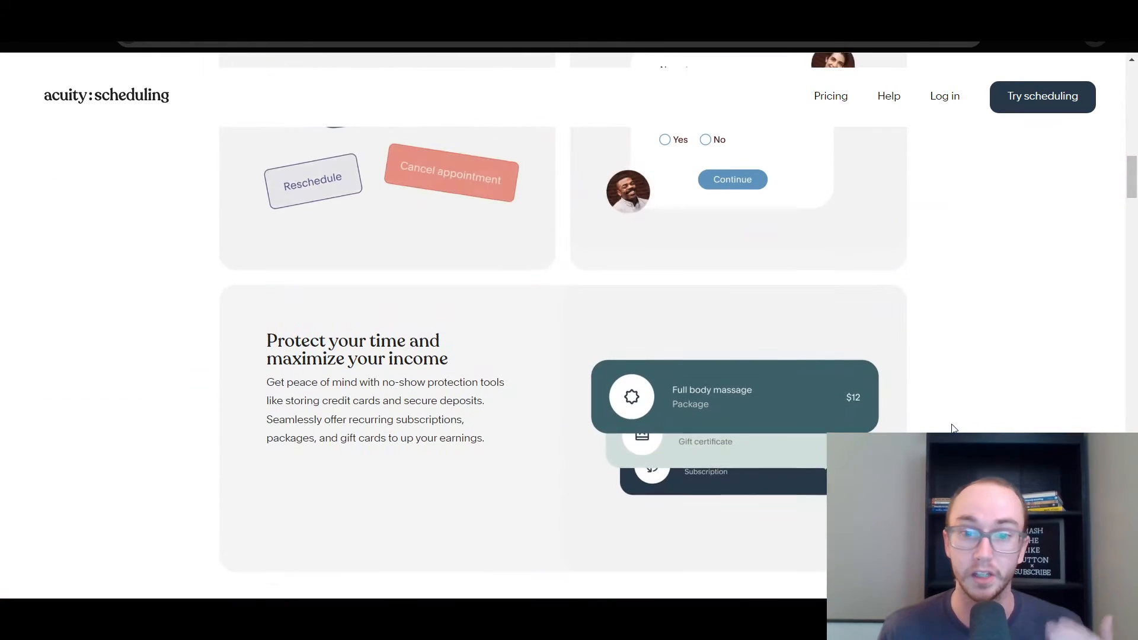
scroll(913, 419, "up", 10)
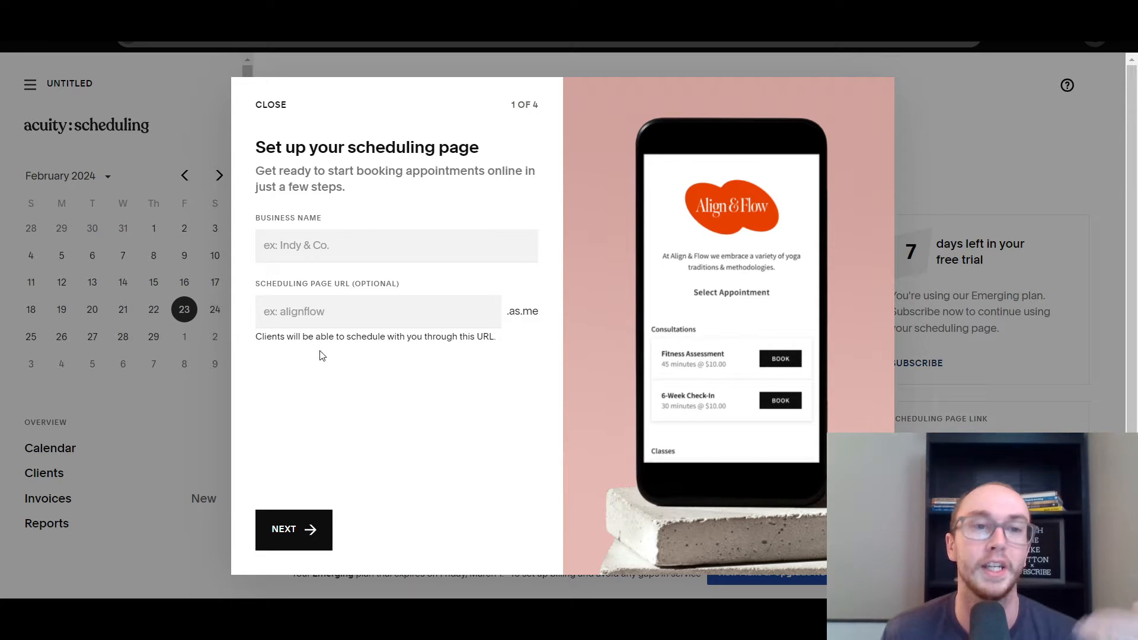
Step: Enter Change Fitness as the business name in the scheduling page setup
left_click_drag(250, 178, 368, 191)
left_click(372, 192)
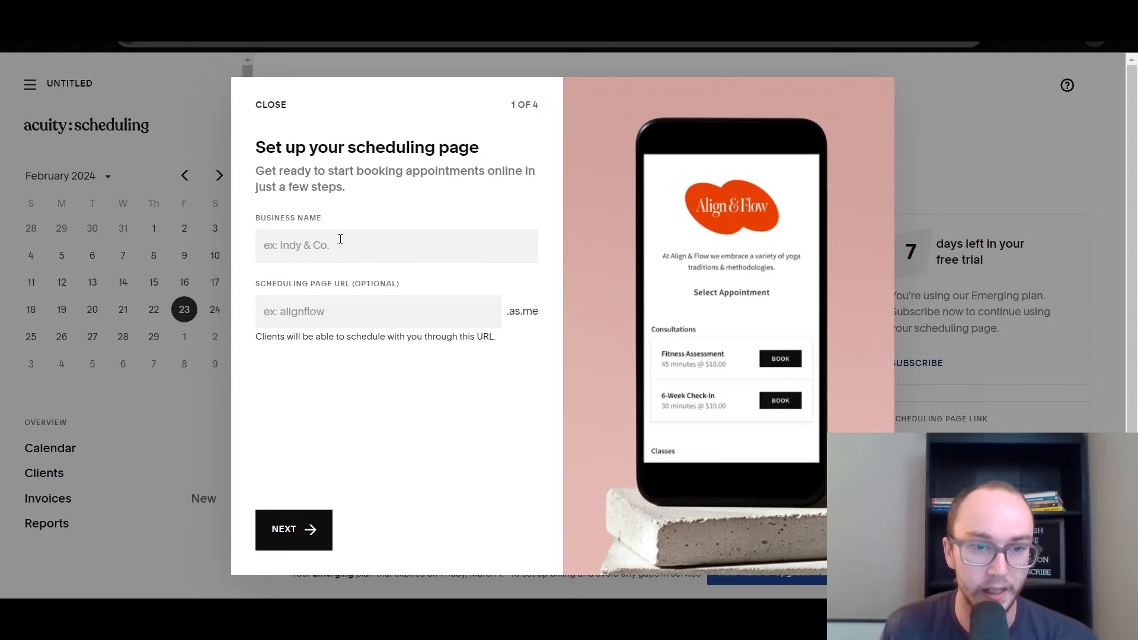
left_click(373, 239)
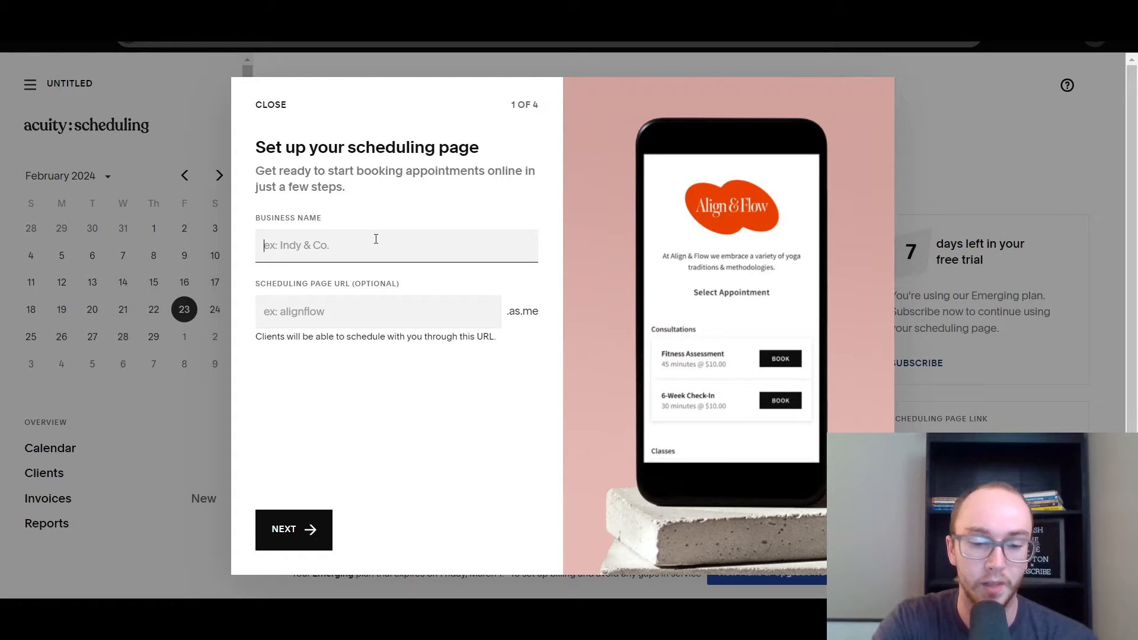
type("Change")
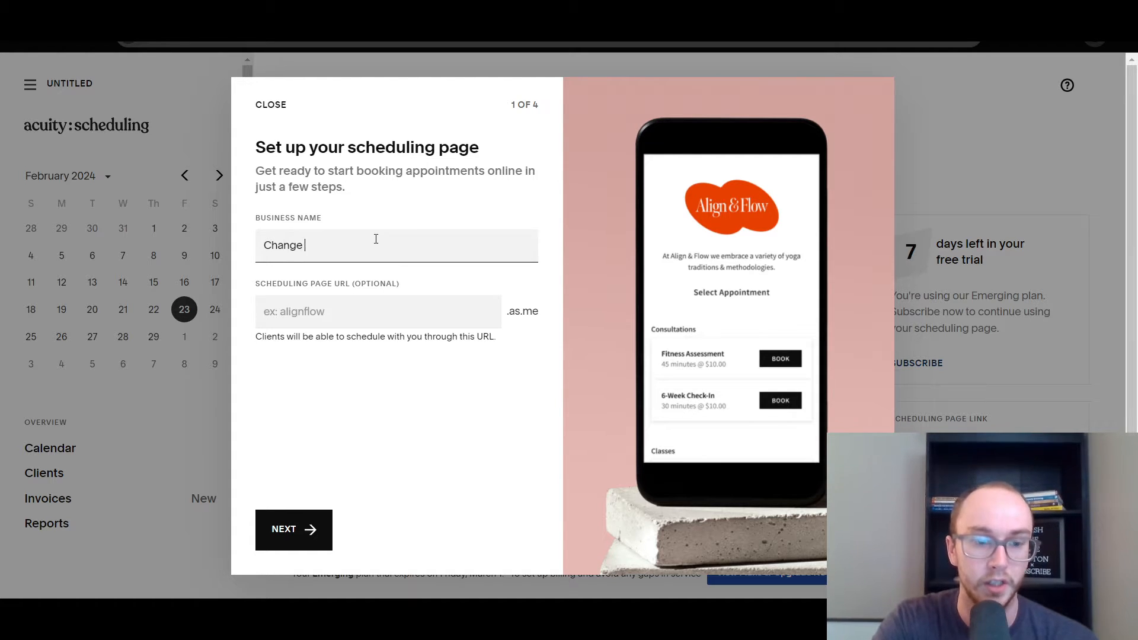
type(" Fltn")
key("BackSpace")
key("BackSpace")
key("BackSpace")
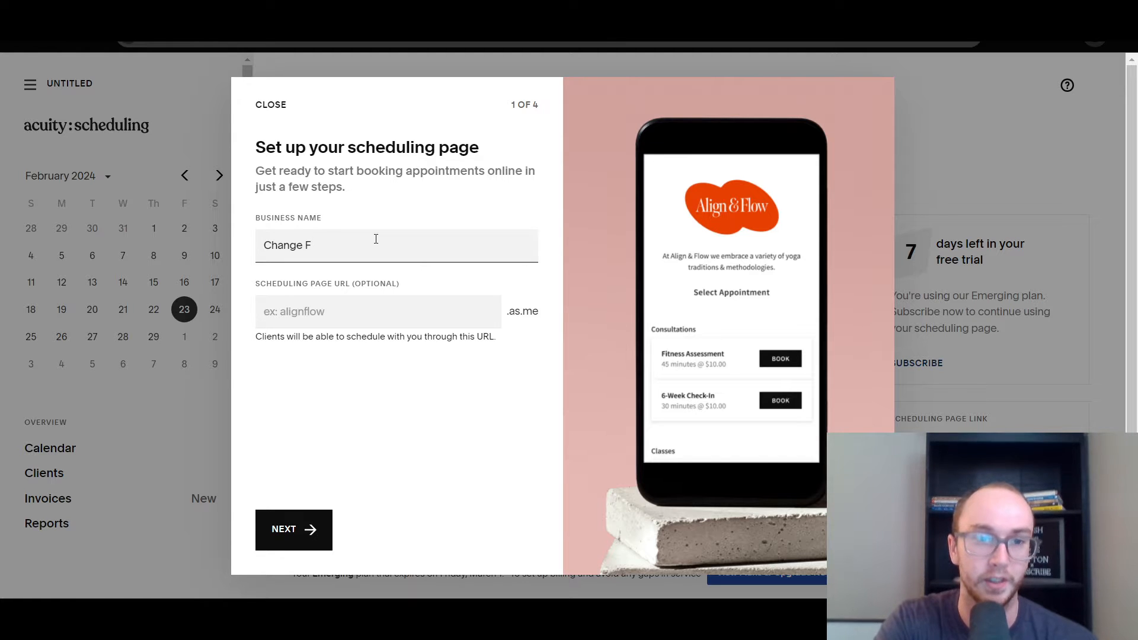
type("itness")
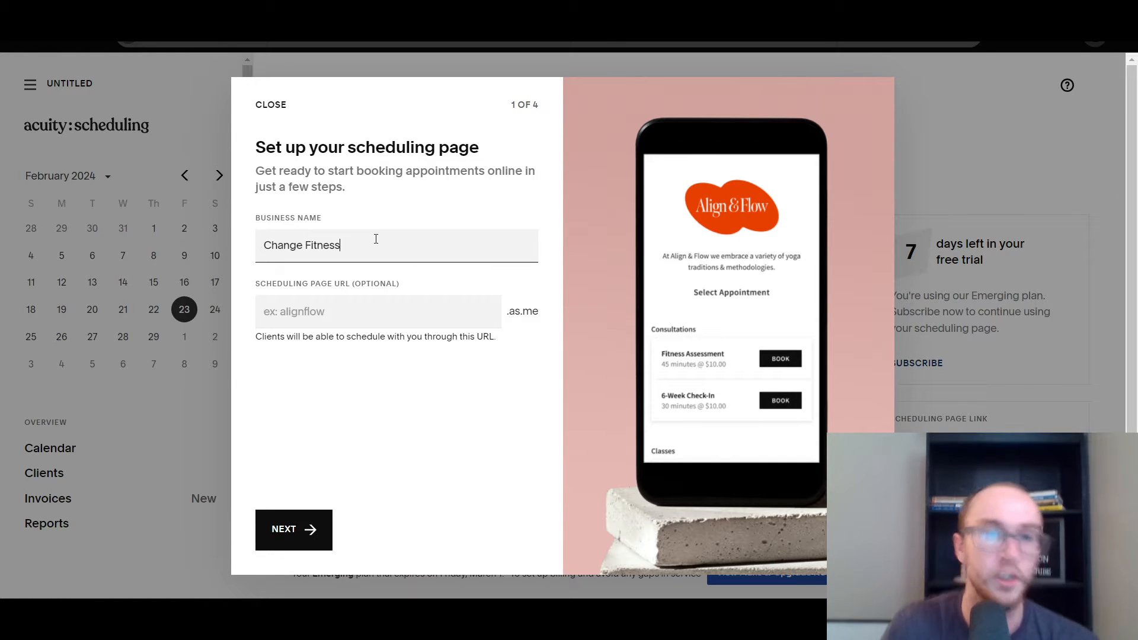
left_click(394, 273)
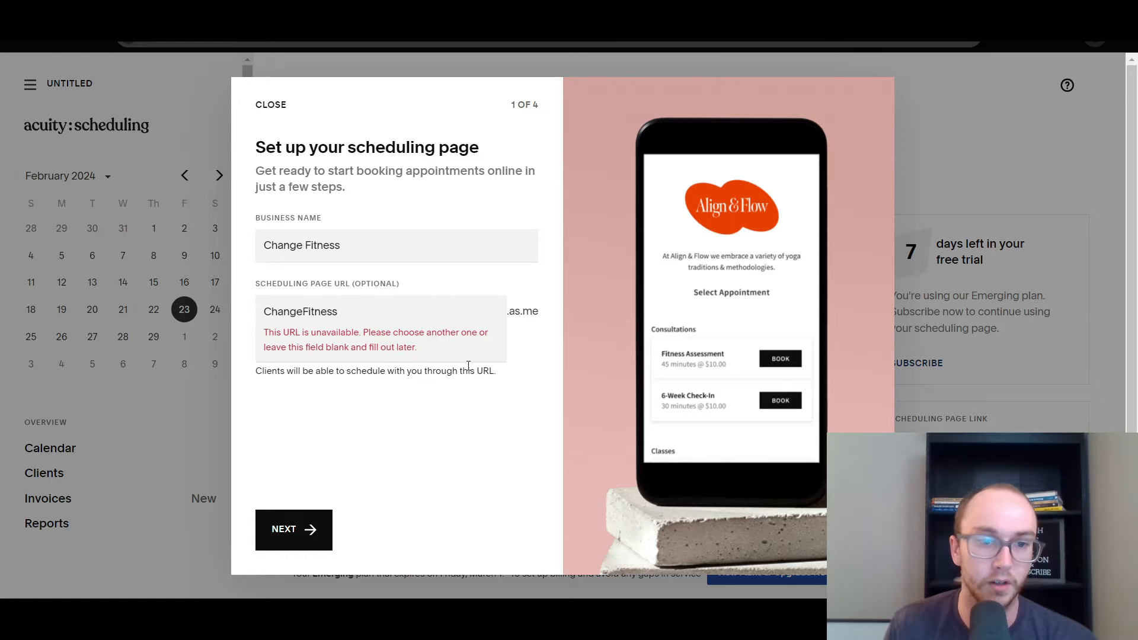
Step: Replace the business name with SpaEssentials and use SpaEssentials as the scheduling page URL
double_click(350, 310)
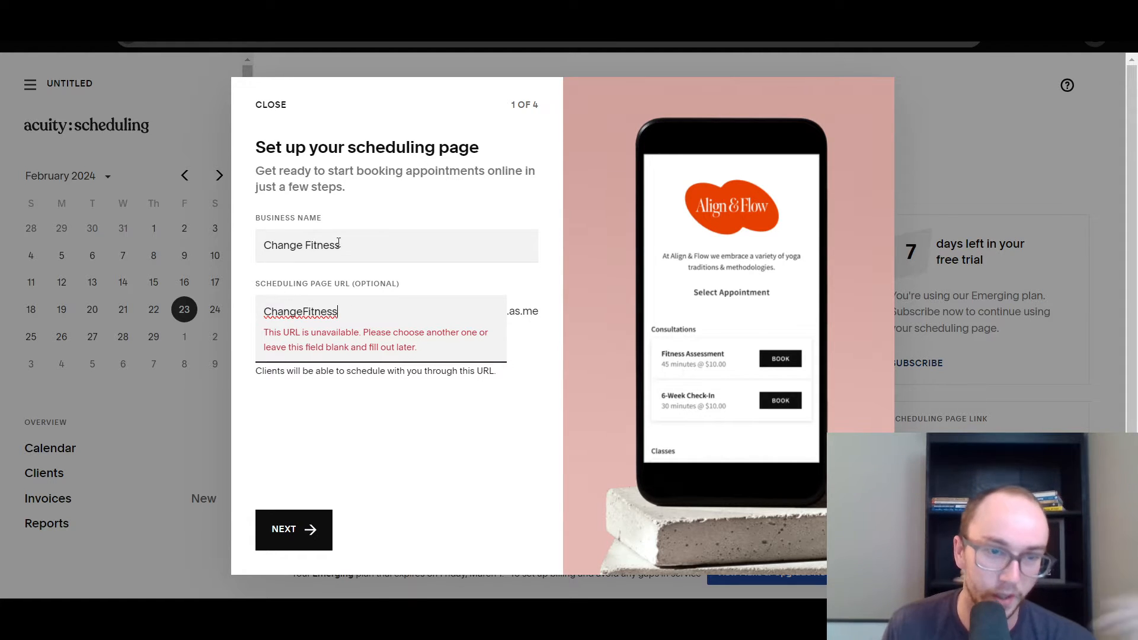
left_click_drag(347, 245, 267, 242)
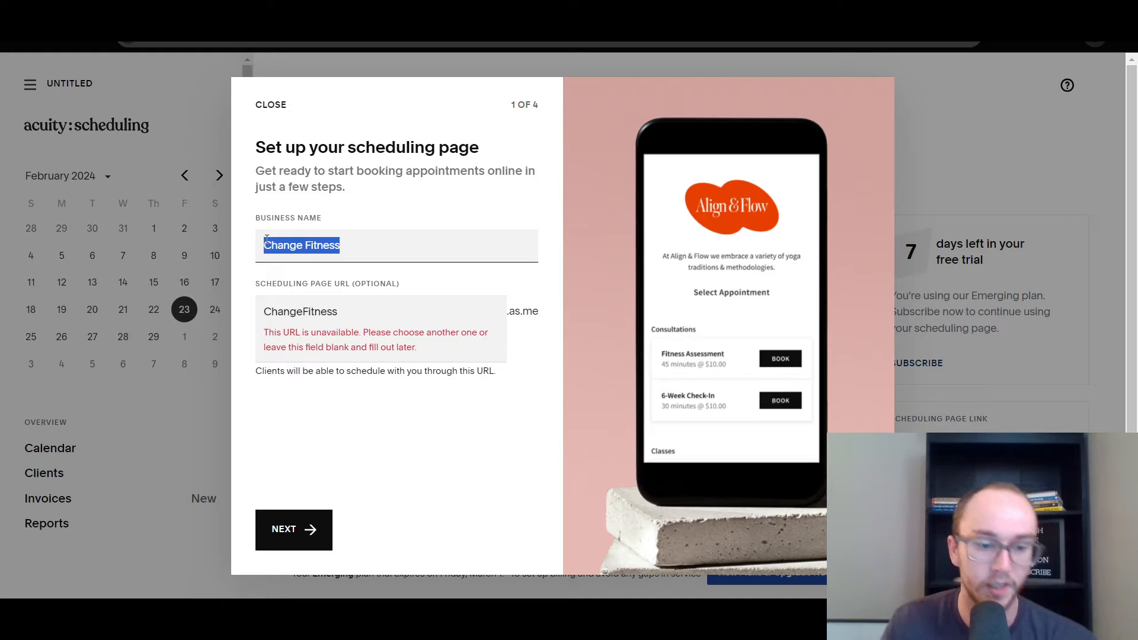
type("Spa")
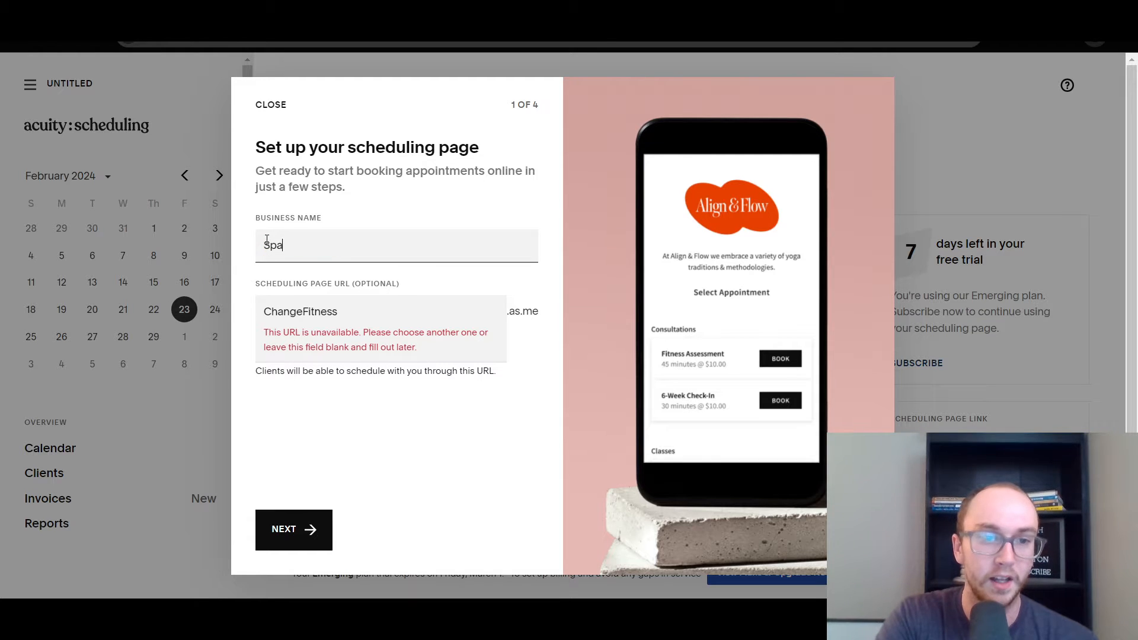
type("Essent")
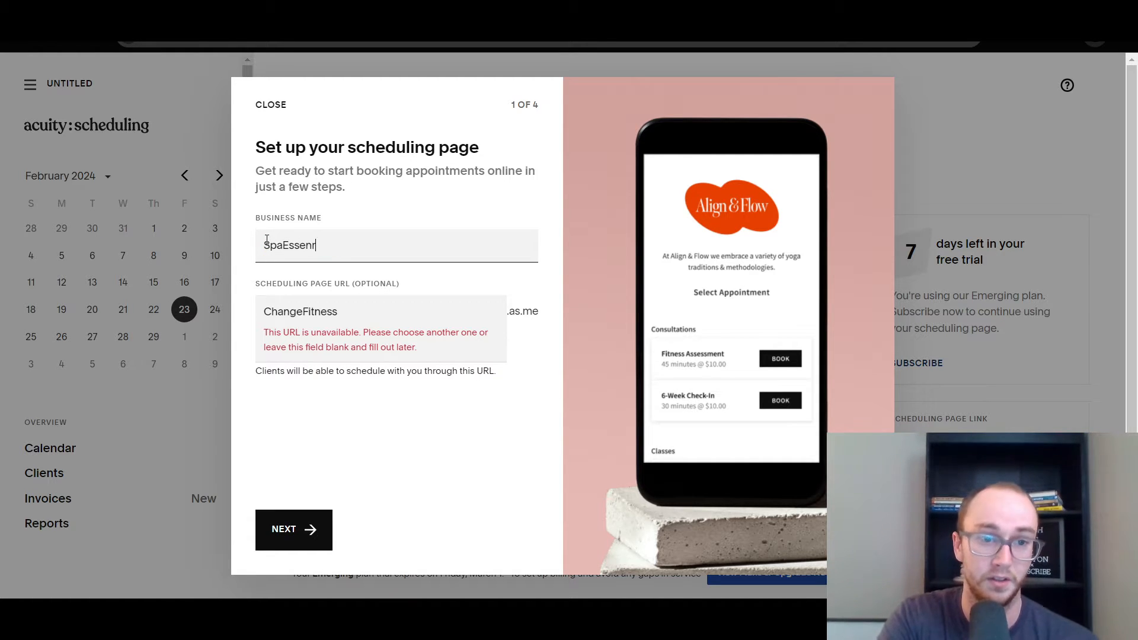
type("ials")
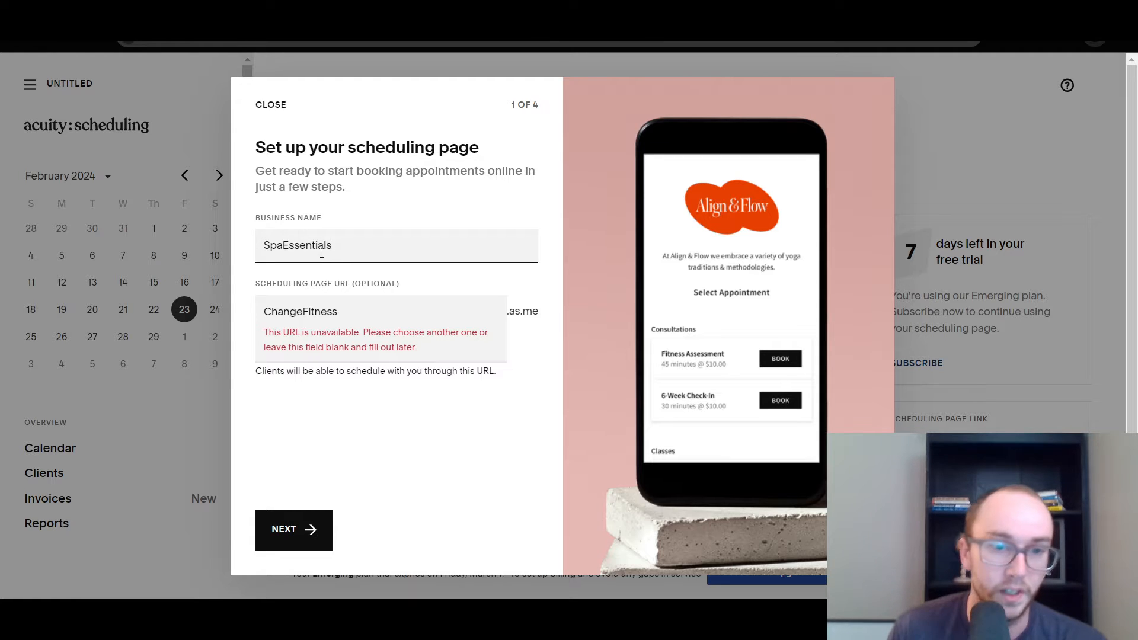
left_click(360, 308)
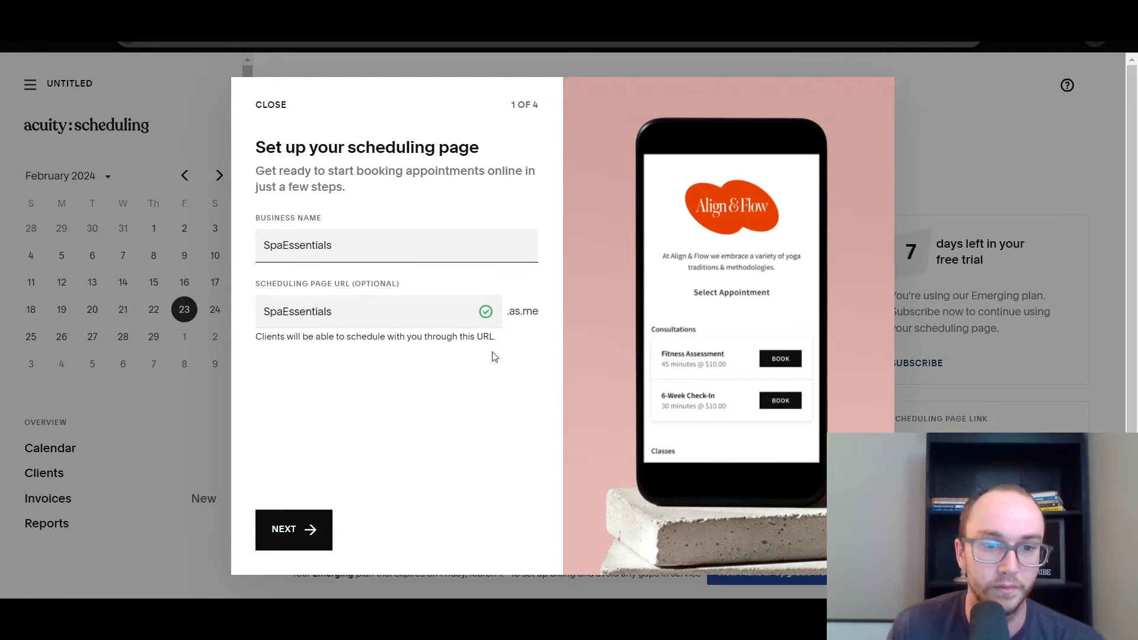
left_click(498, 358)
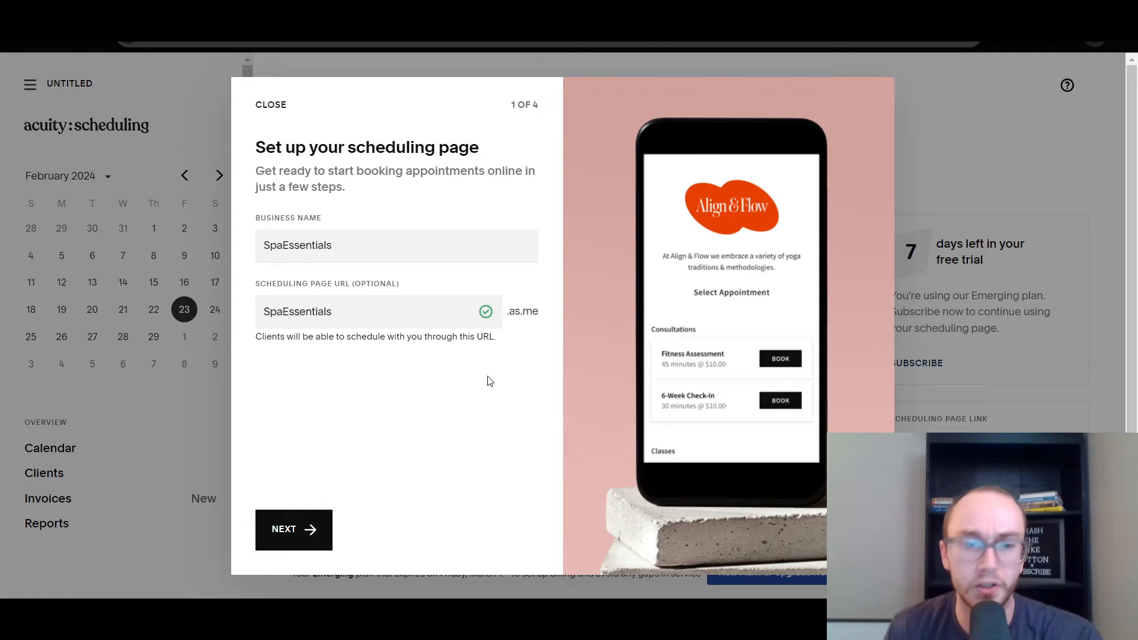
Step: Add a space to make the business name Spa Essentials and continue to the appointment type setup
left_click(283, 245)
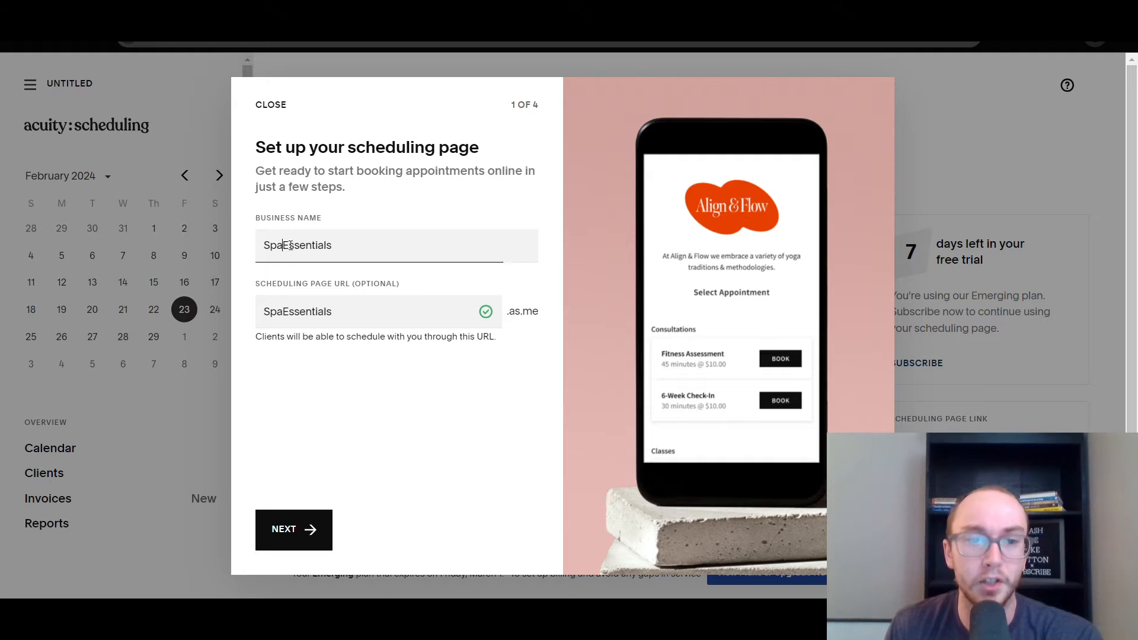
left_click(322, 271)
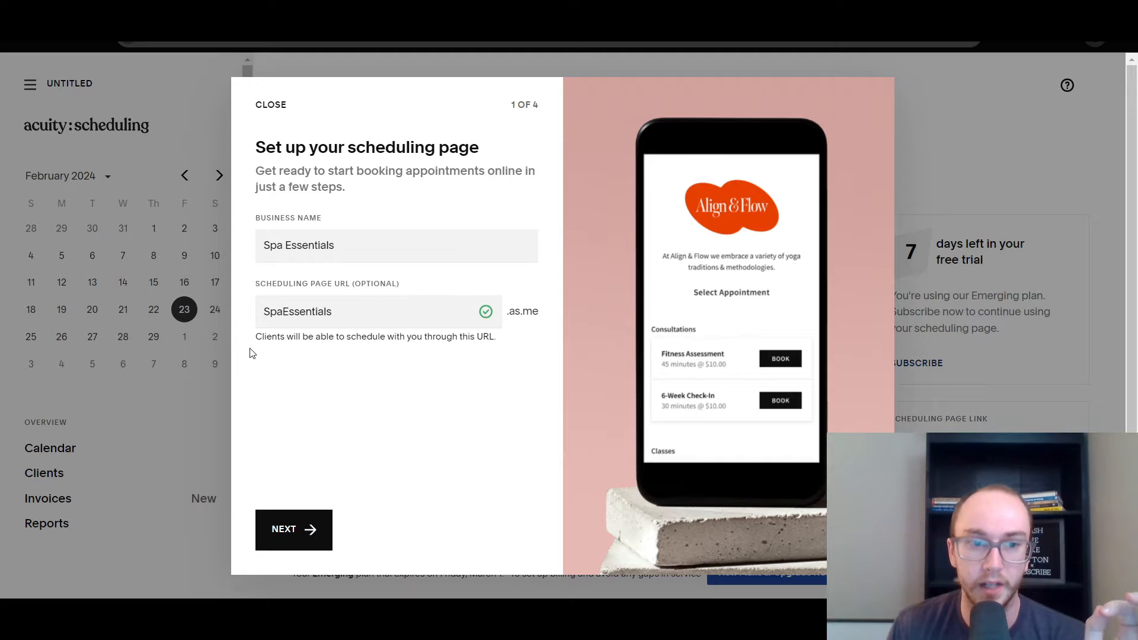
left_click_drag(257, 339, 319, 335)
left_click_drag(362, 336, 510, 343)
left_click(510, 344)
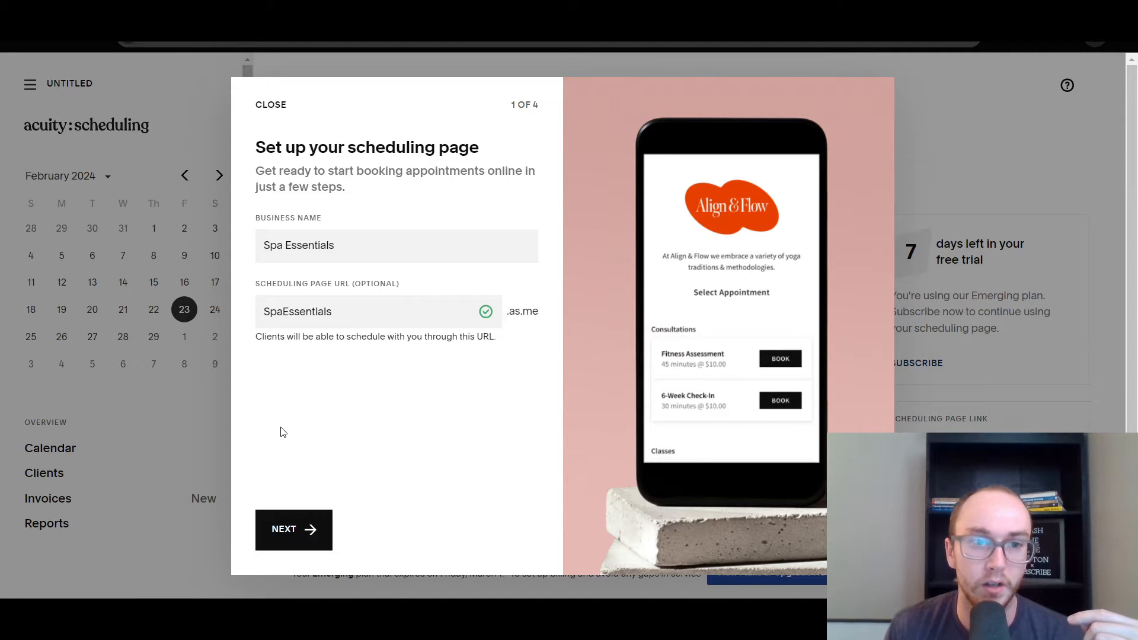
key("Return")
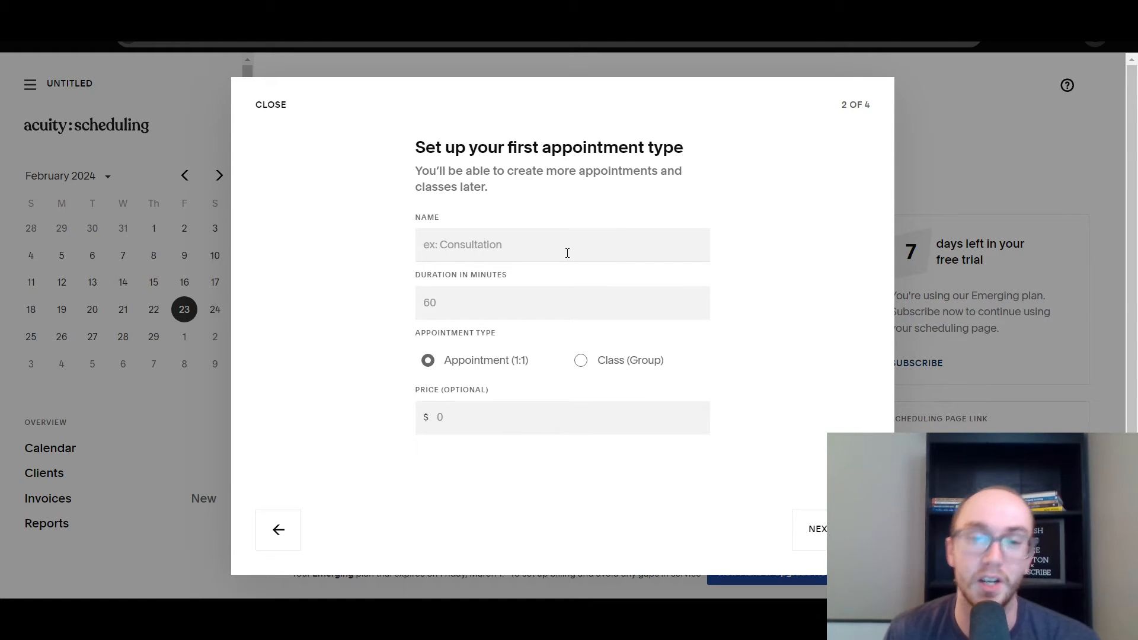
Step: Name the first appointment type Consultation
left_click(555, 245)
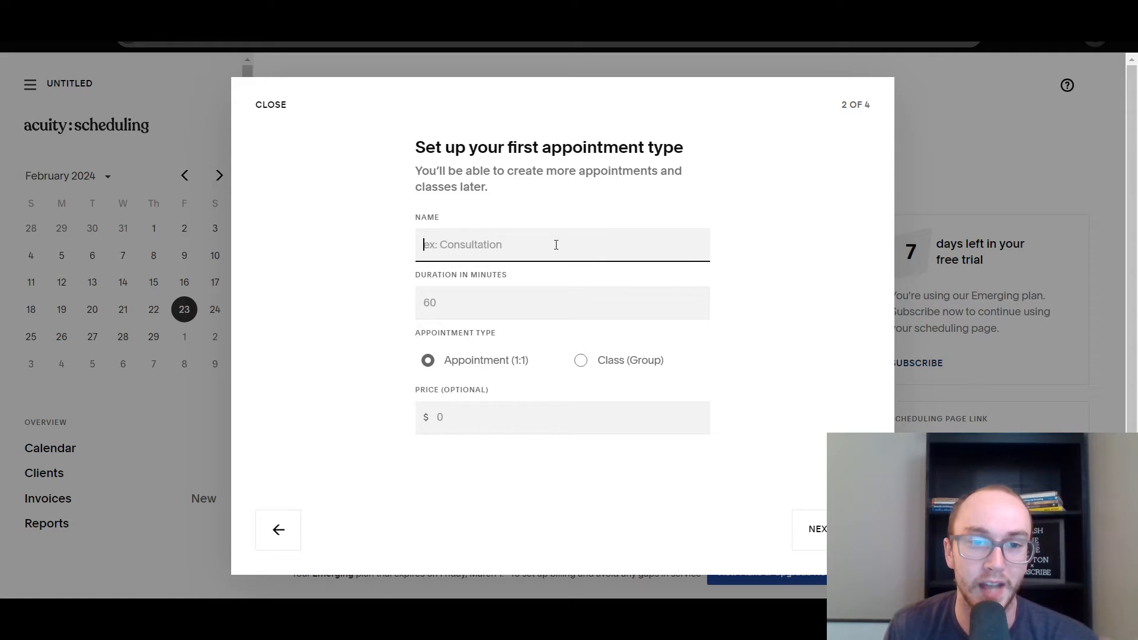
type("Con")
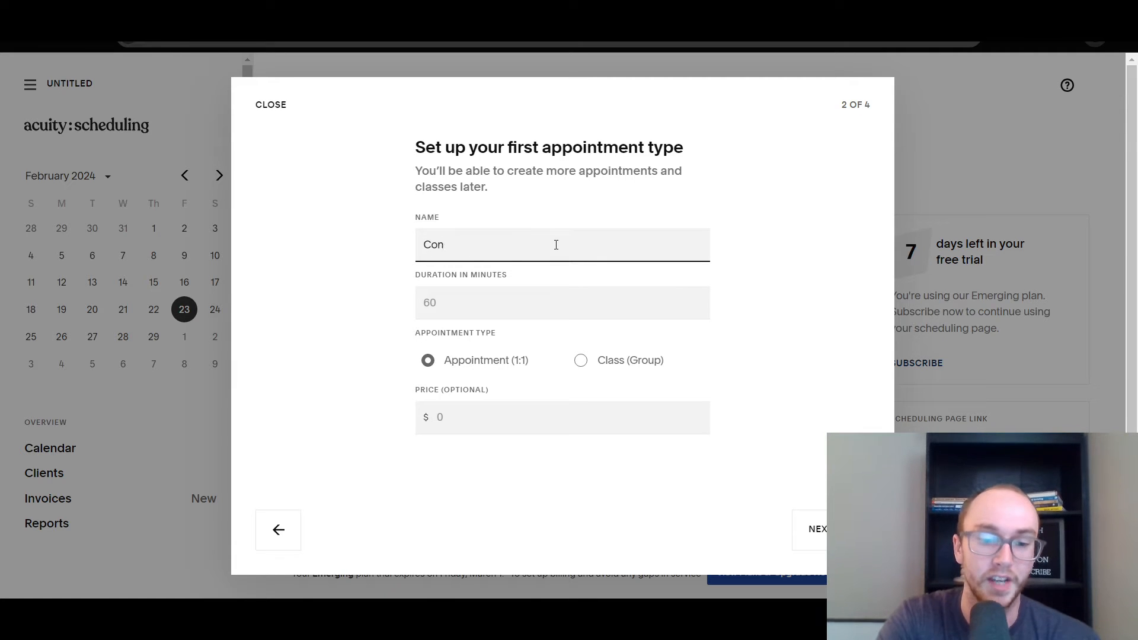
type("sultation")
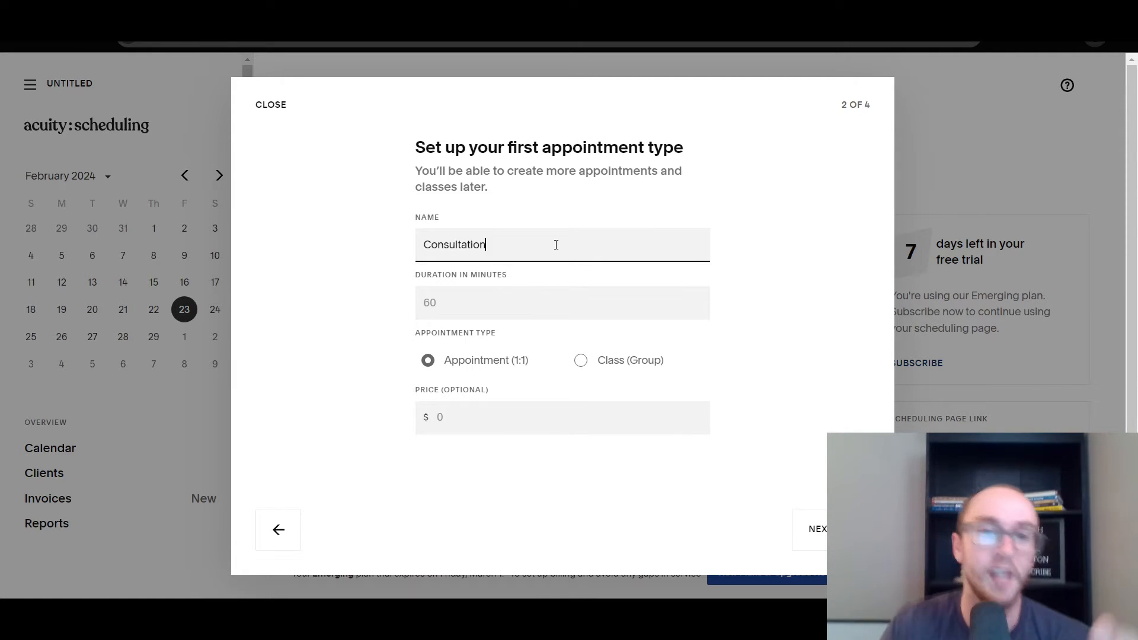
Step: Set the consultation's duration to 60 minutes and its appointment type to Appointment (1:1)
left_click(442, 303)
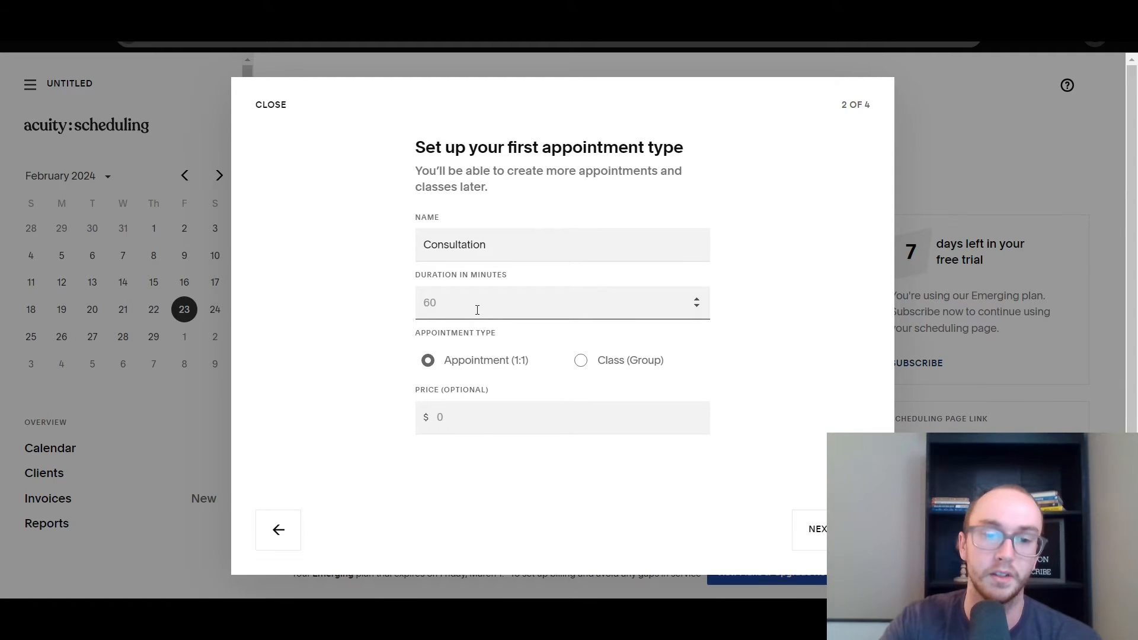
type("30")
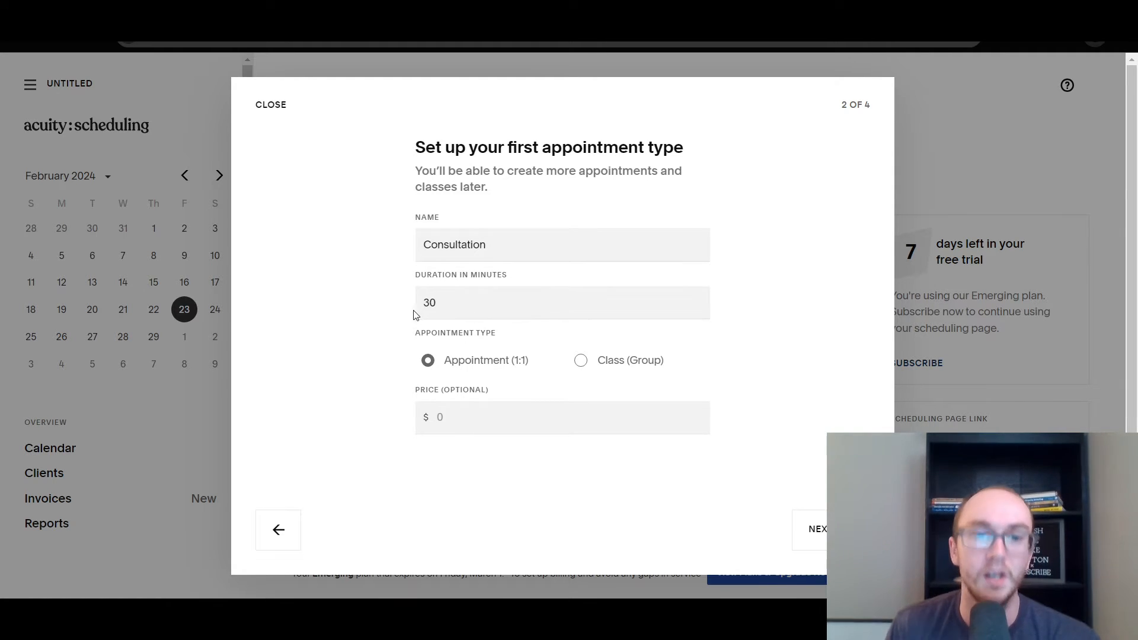
double_click(437, 306)
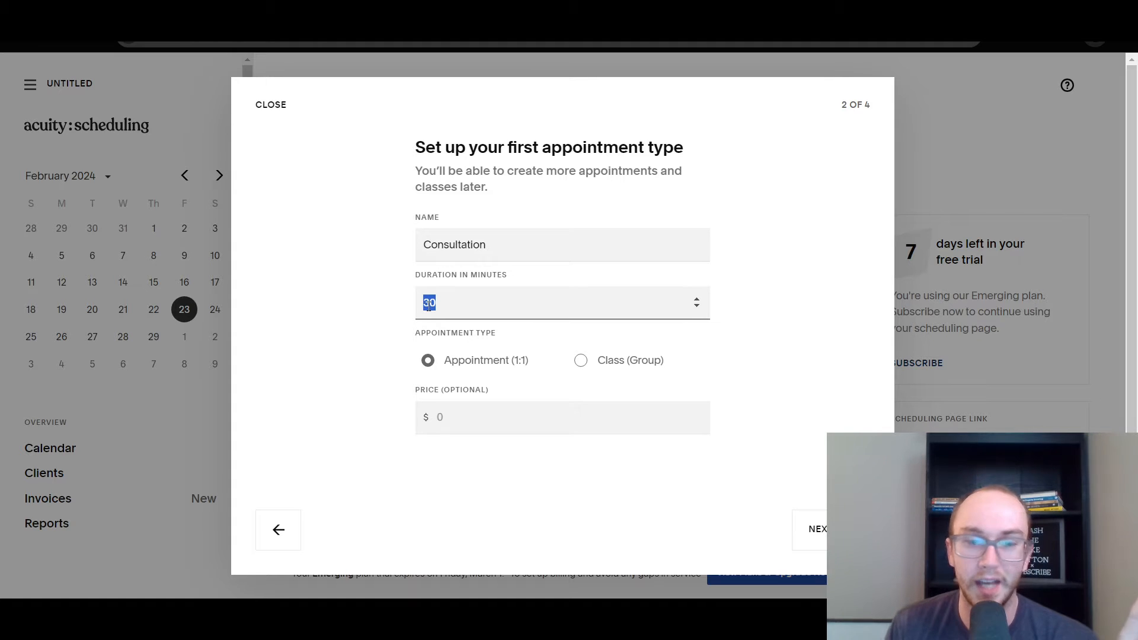
type("60")
left_click(413, 305)
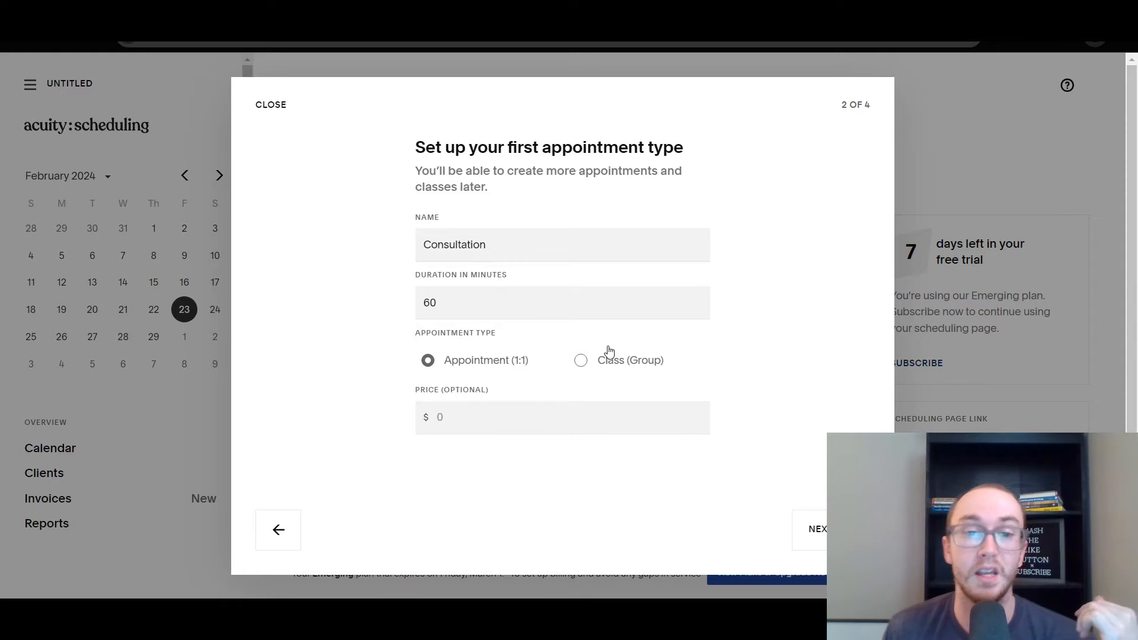
left_click(580, 361)
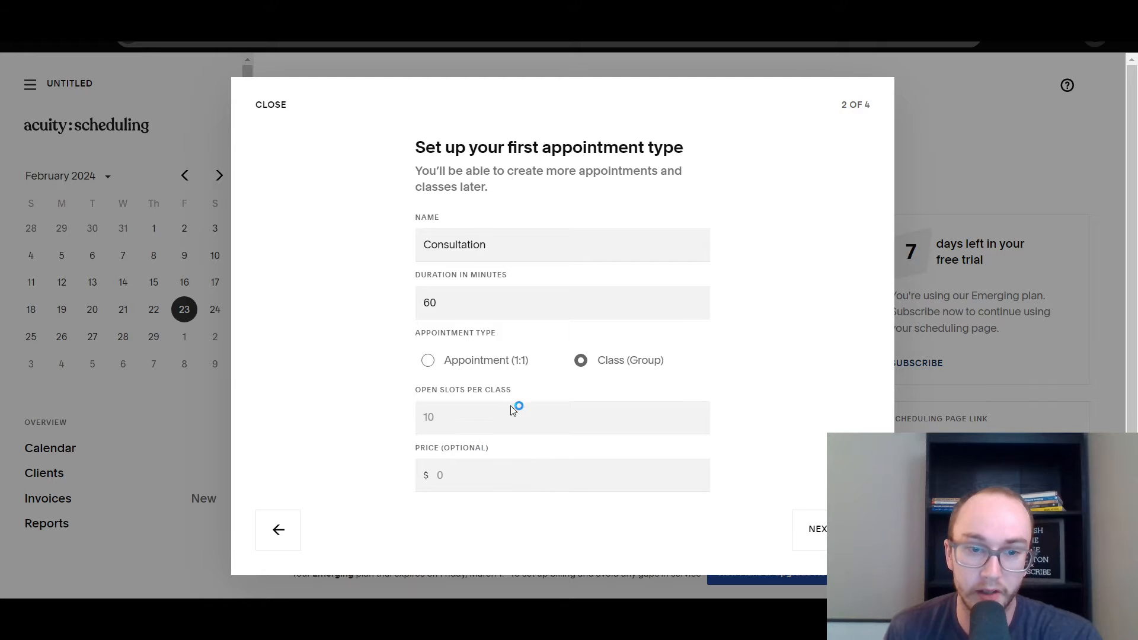
left_click(424, 361)
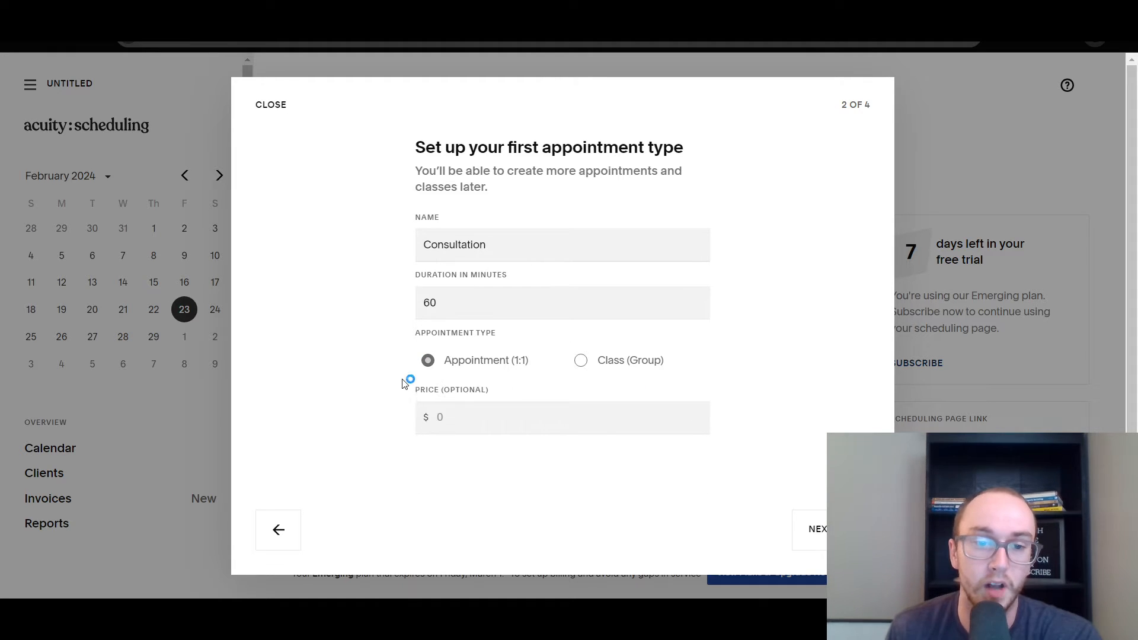
left_click(450, 422)
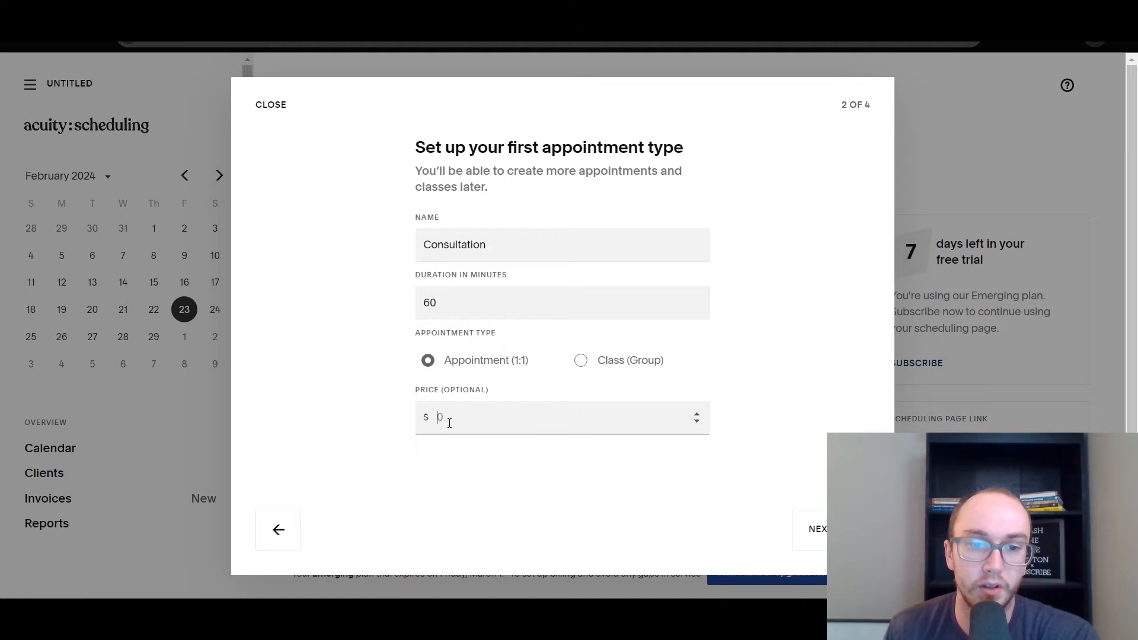
left_click(696, 413)
left_click(696, 420)
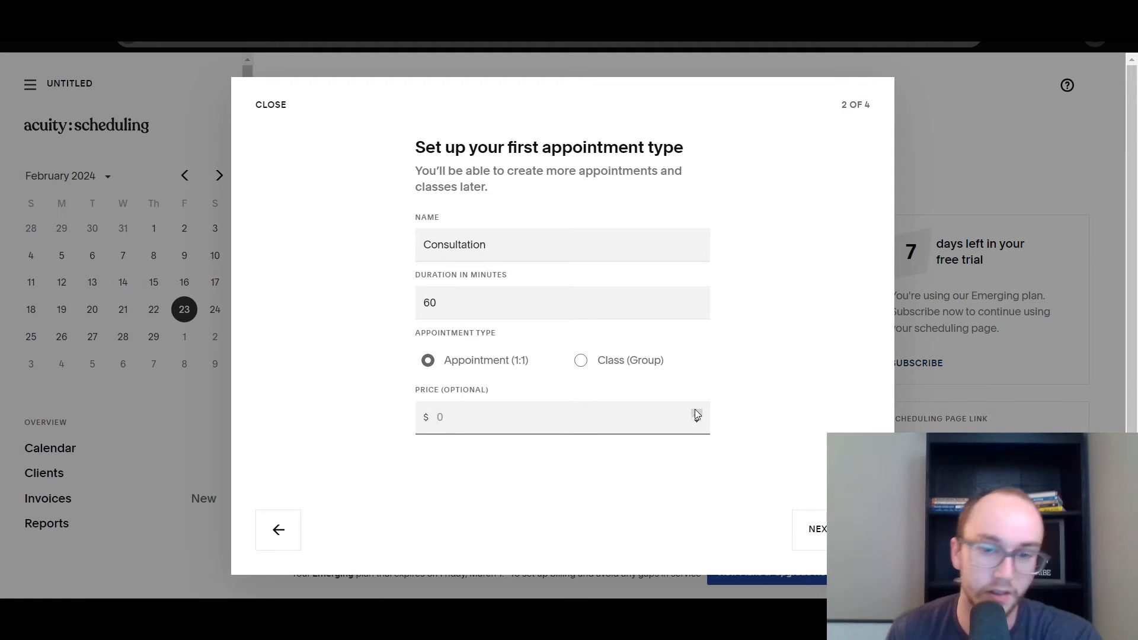
left_click(696, 413)
left_click(696, 413)
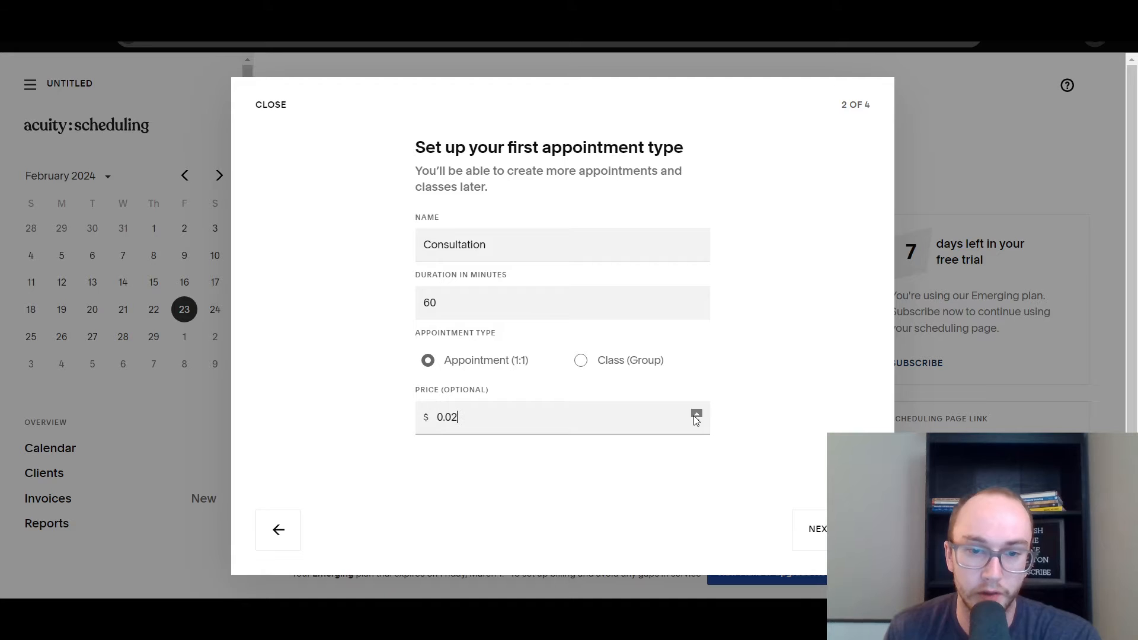
Step: Set the consultation's price to $100 and continue to the availability setup
left_click_drag(468, 422, 442, 420)
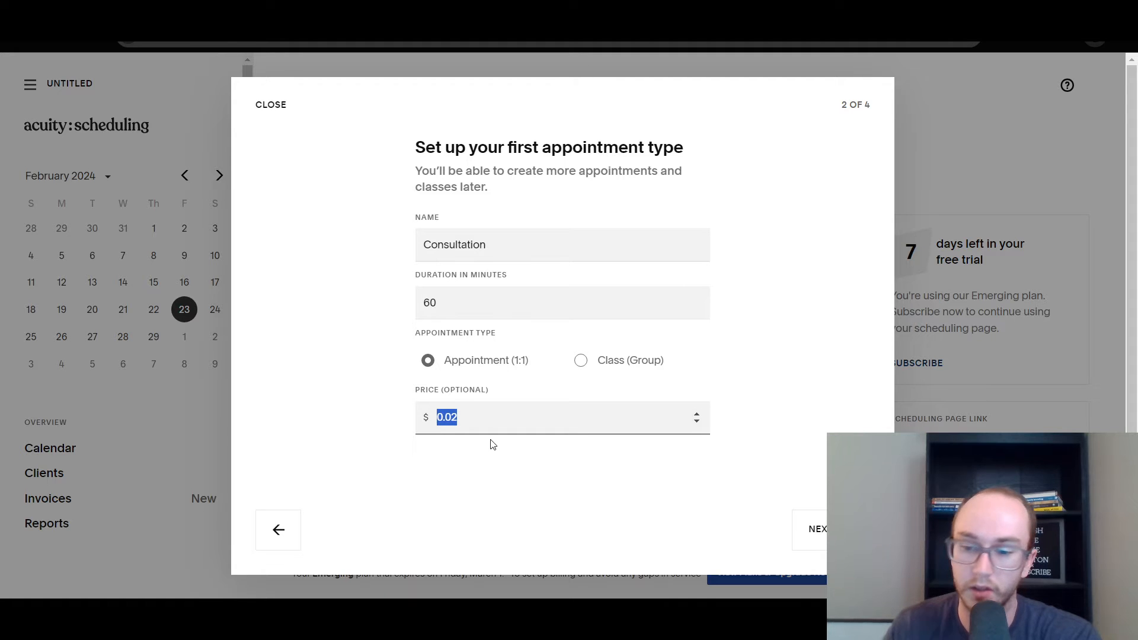
type("1")
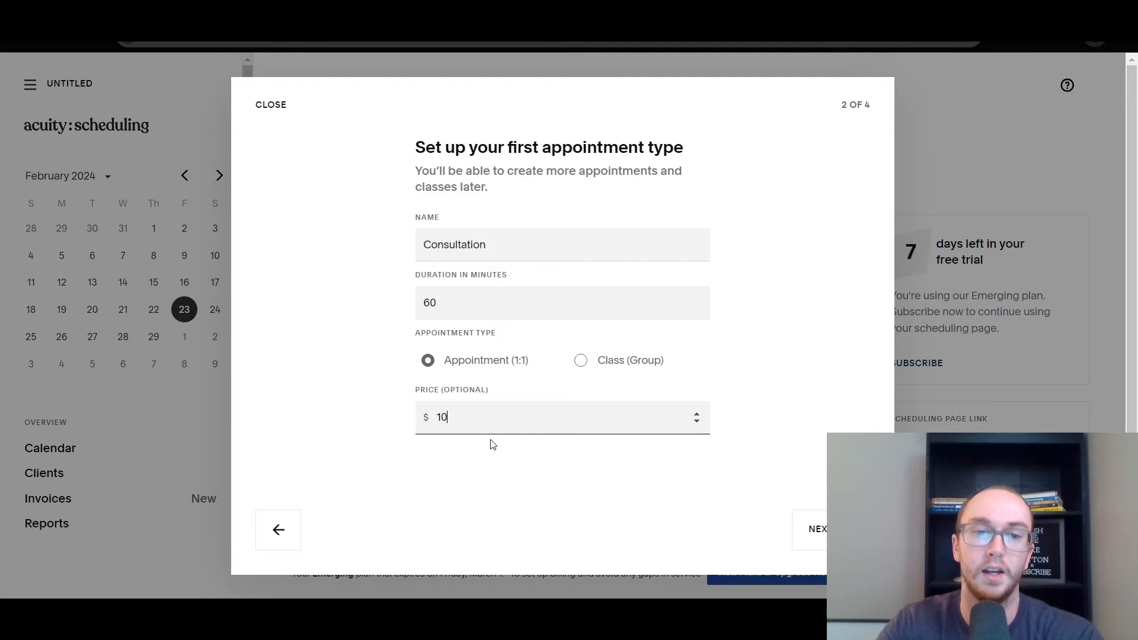
left_click(490, 456)
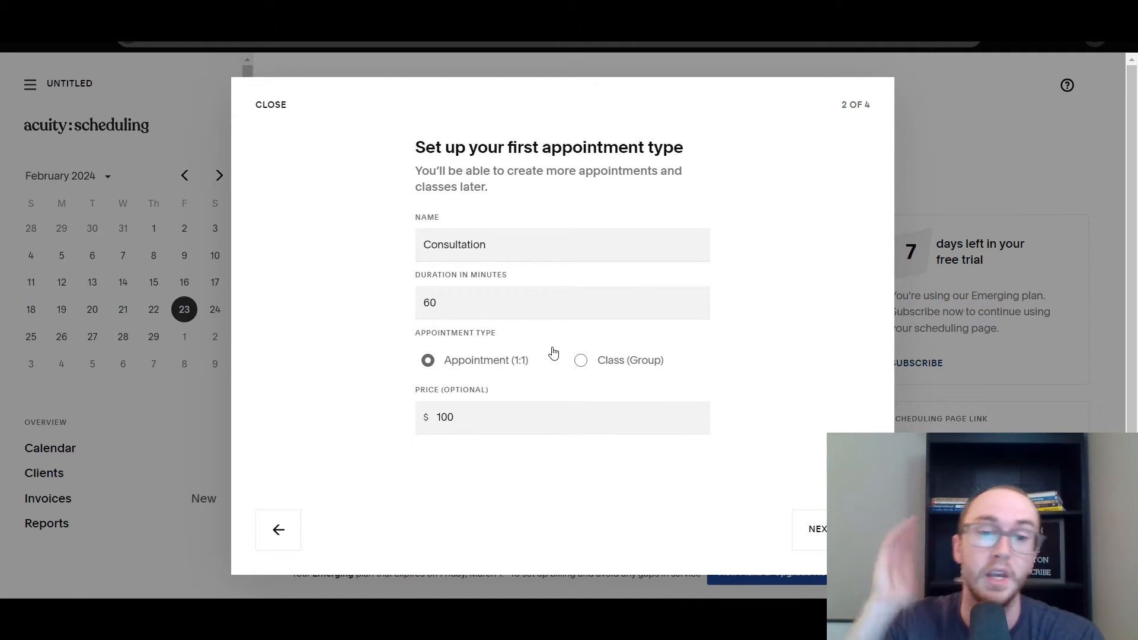
left_click(835, 529)
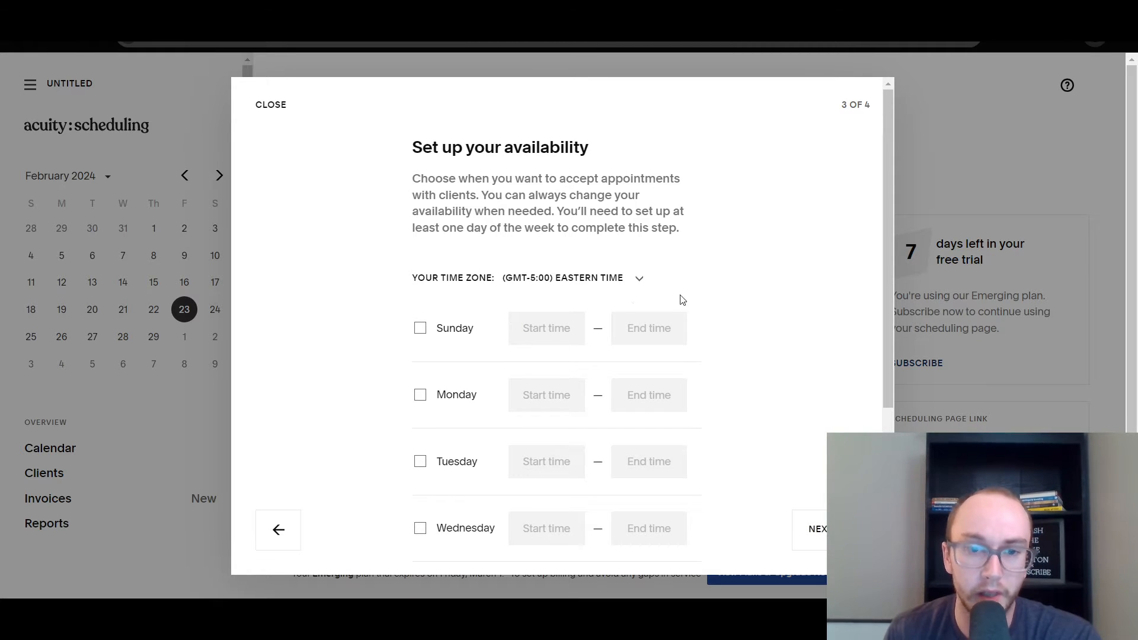
scroll(713, 333, "down", 1)
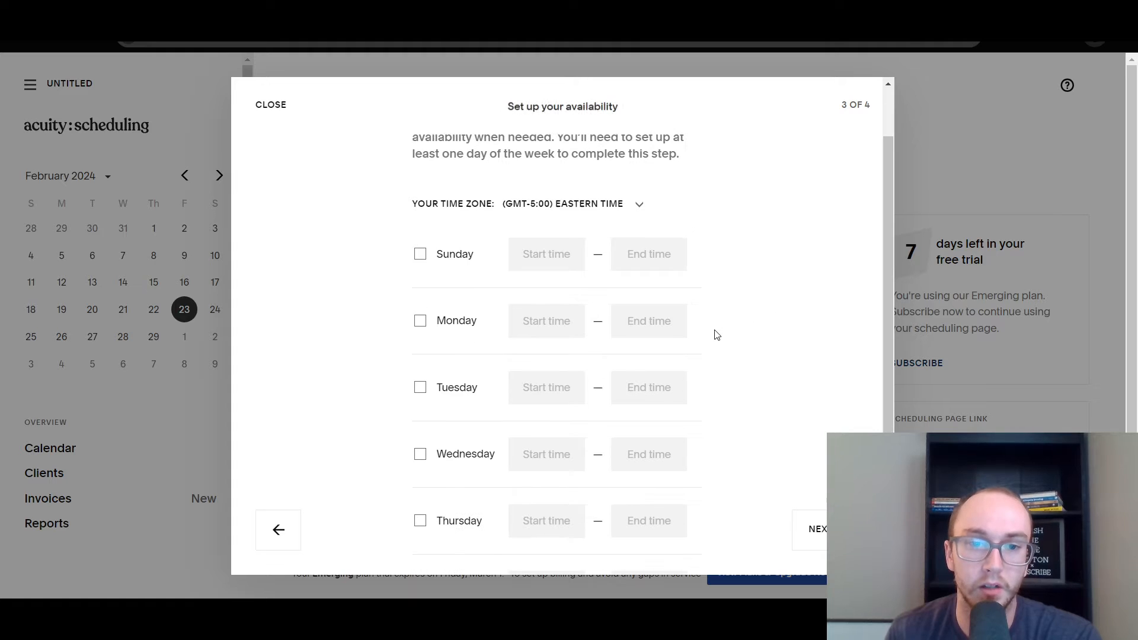
left_click(421, 256)
left_click(419, 254)
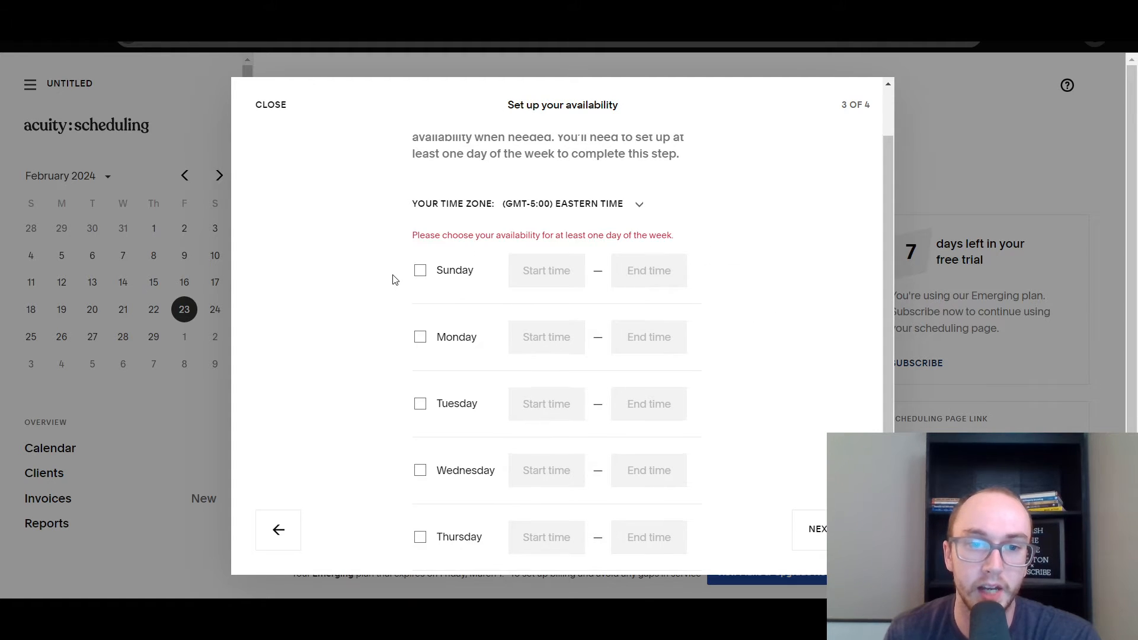
Step: Examine the weekly availability form, including its instructions, the time zone and the list of days
scroll(393, 279, "down", 3)
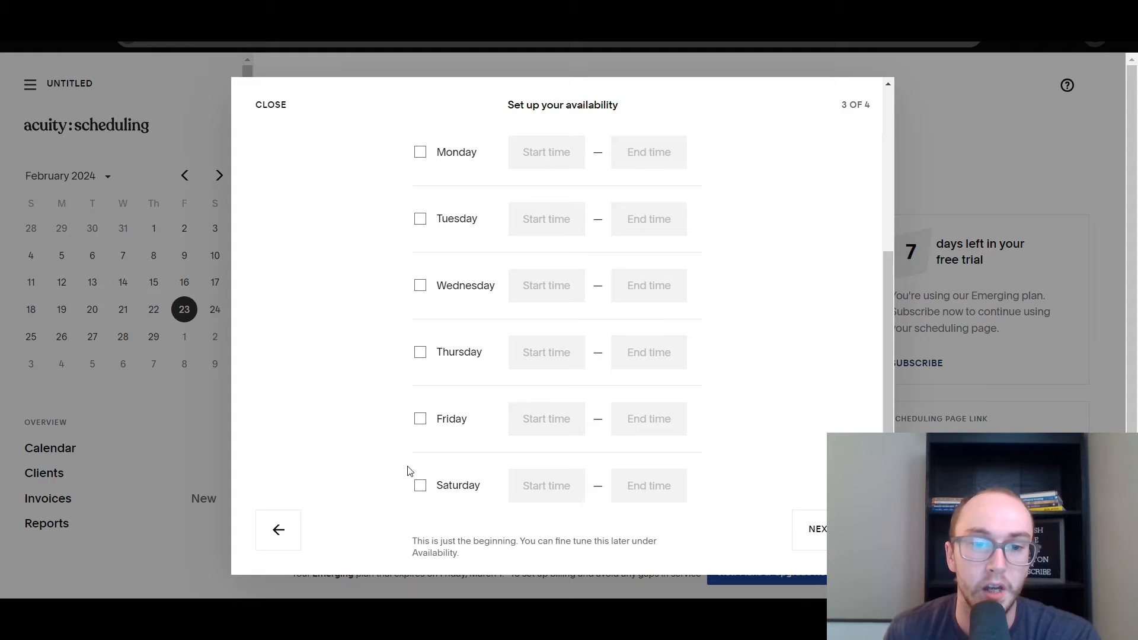
scroll(381, 451, "up", 2)
scroll(388, 459, "down", 3)
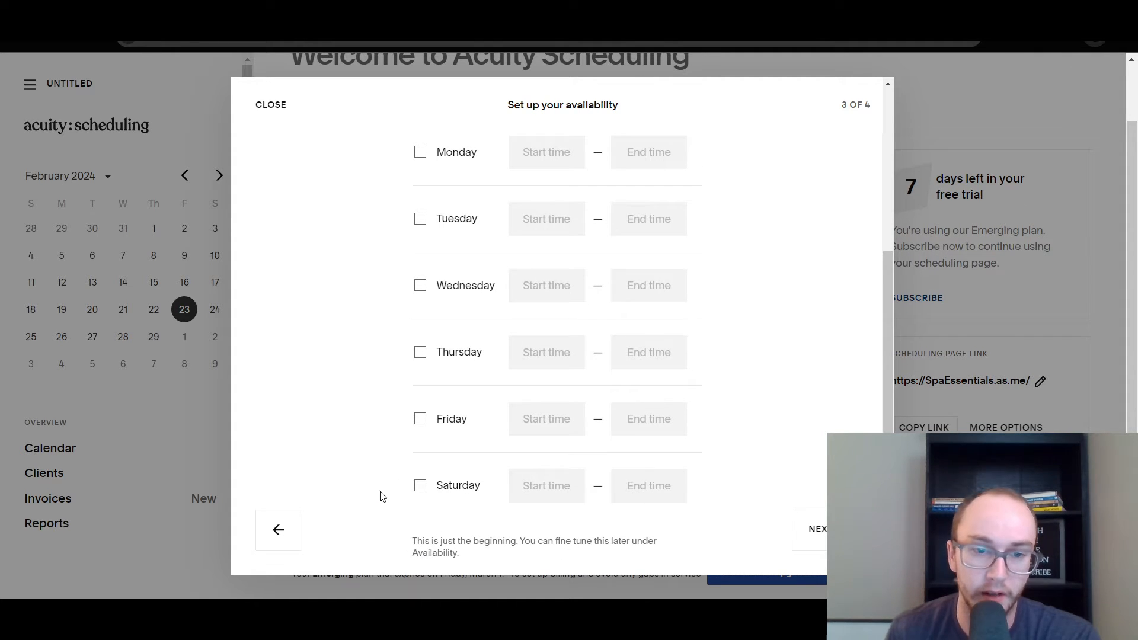
scroll(378, 483, "up", 3)
scroll(378, 480, "up", 1)
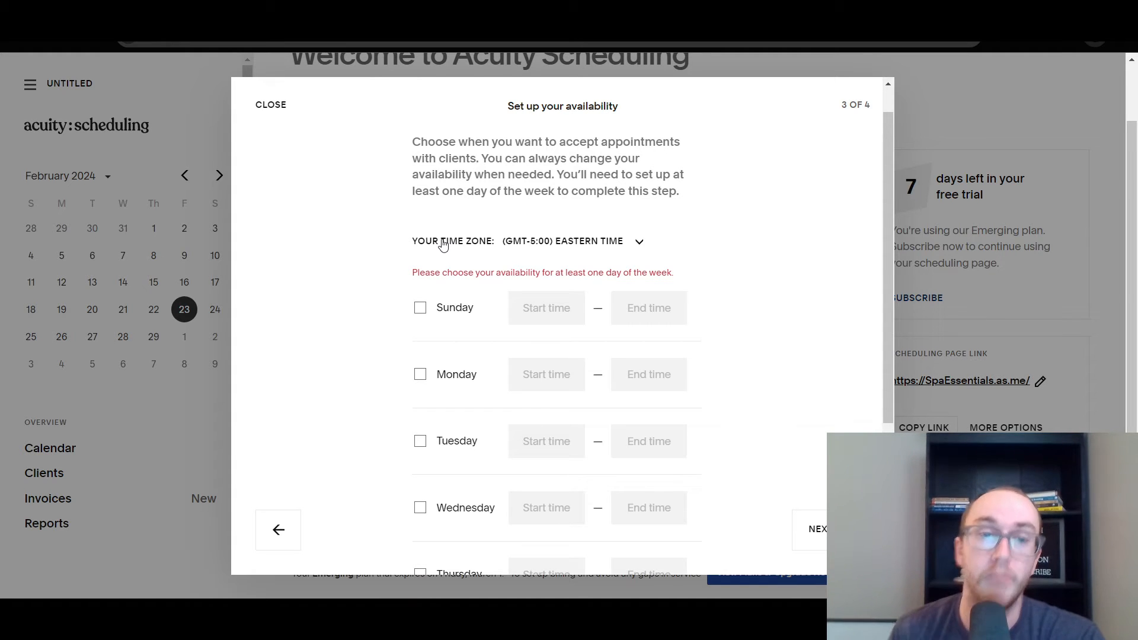
left_click_drag(571, 176, 625, 193)
left_click(700, 201)
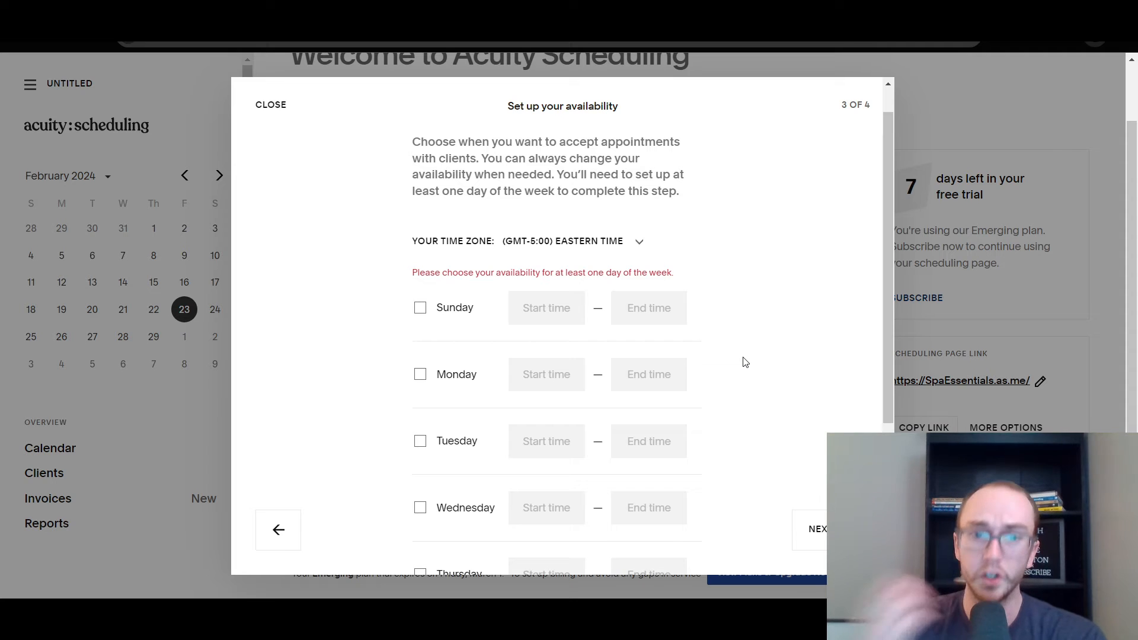
scroll(746, 362, "down", 2)
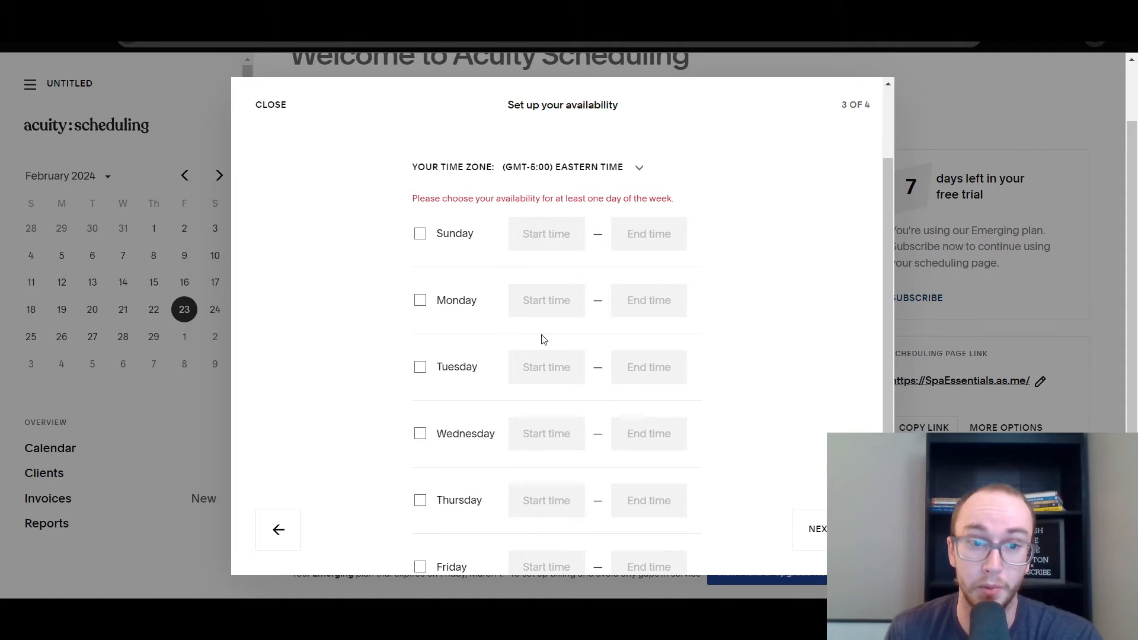
left_click(420, 303)
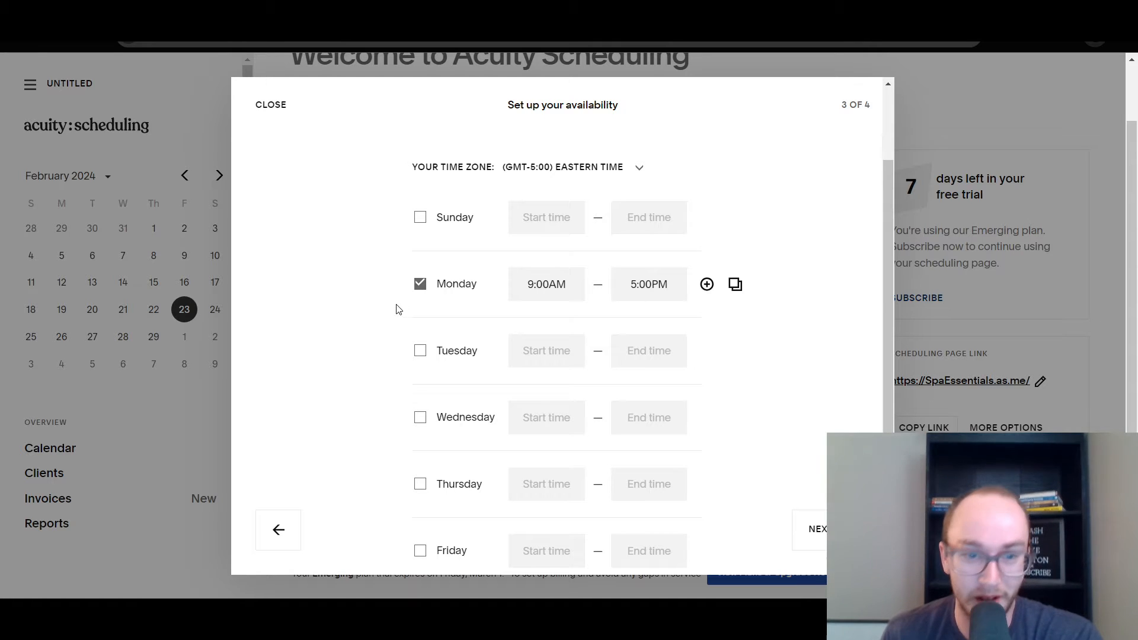
left_click(419, 284)
scroll(397, 331, "down", 1)
scroll(398, 330, "up", 1)
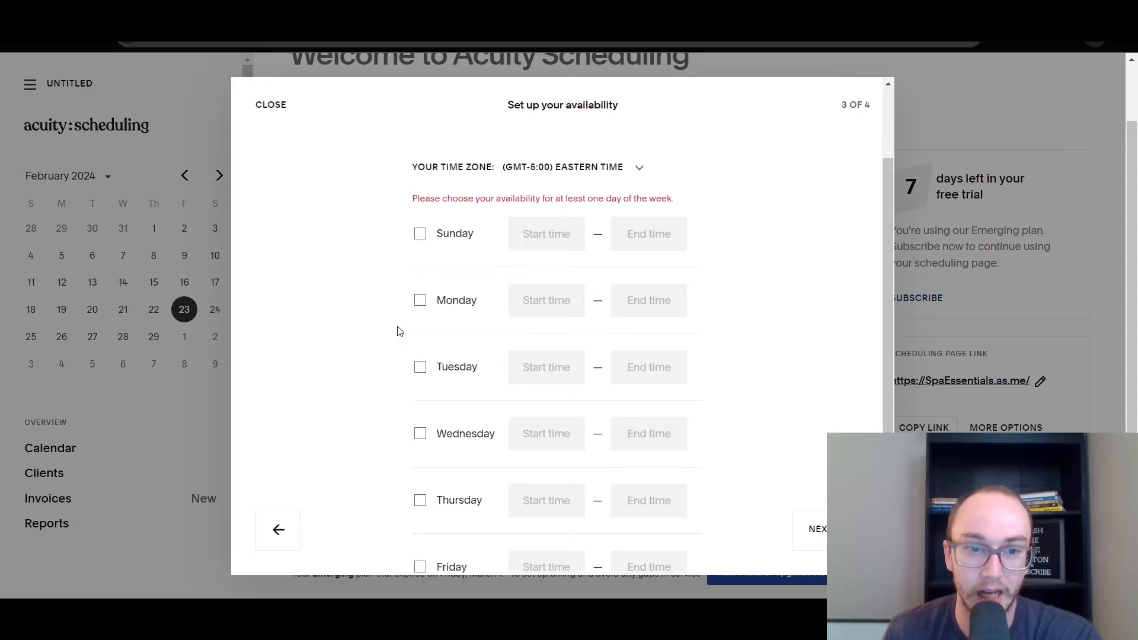
Step: Make Monday through Friday available for appointments from 9:00AM to 5:00PM, leaving Saturday and Sunday unselected
left_click(420, 300)
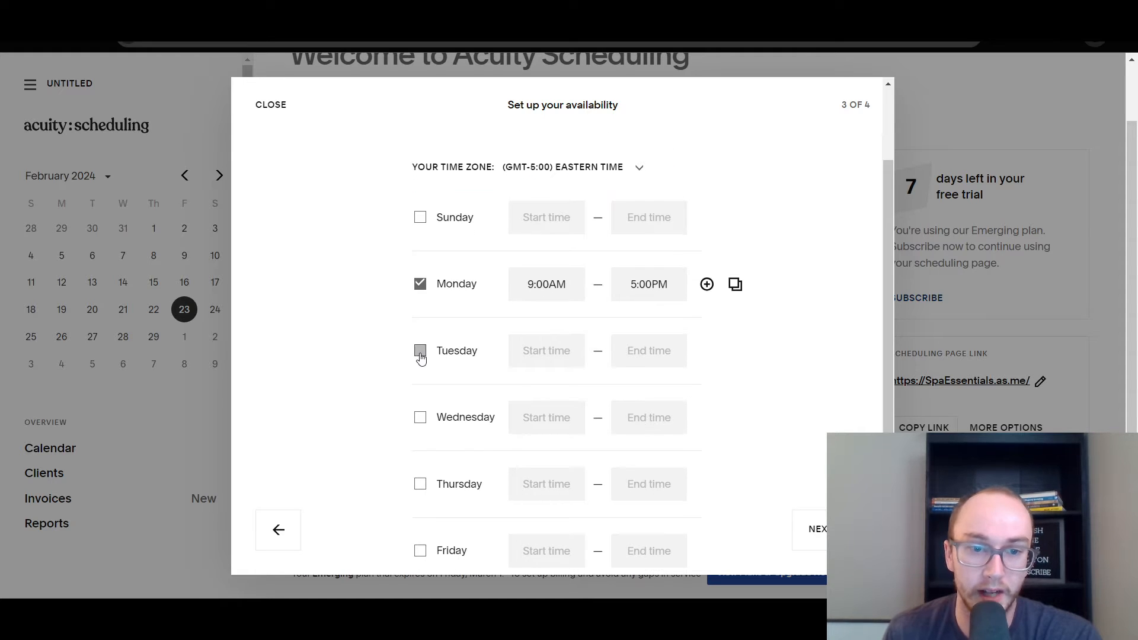
left_click(419, 350)
left_click(420, 416)
scroll(415, 412, "down", 1)
left_click(420, 410)
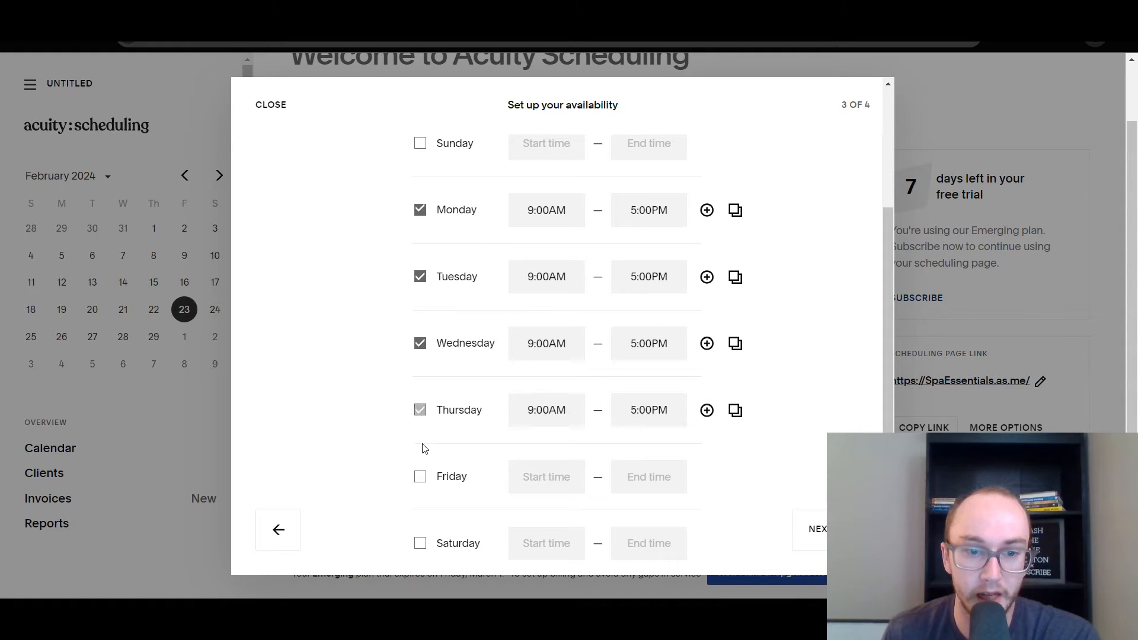
left_click(419, 477)
scroll(401, 503, "down", 1)
scroll(381, 497, "up", 4)
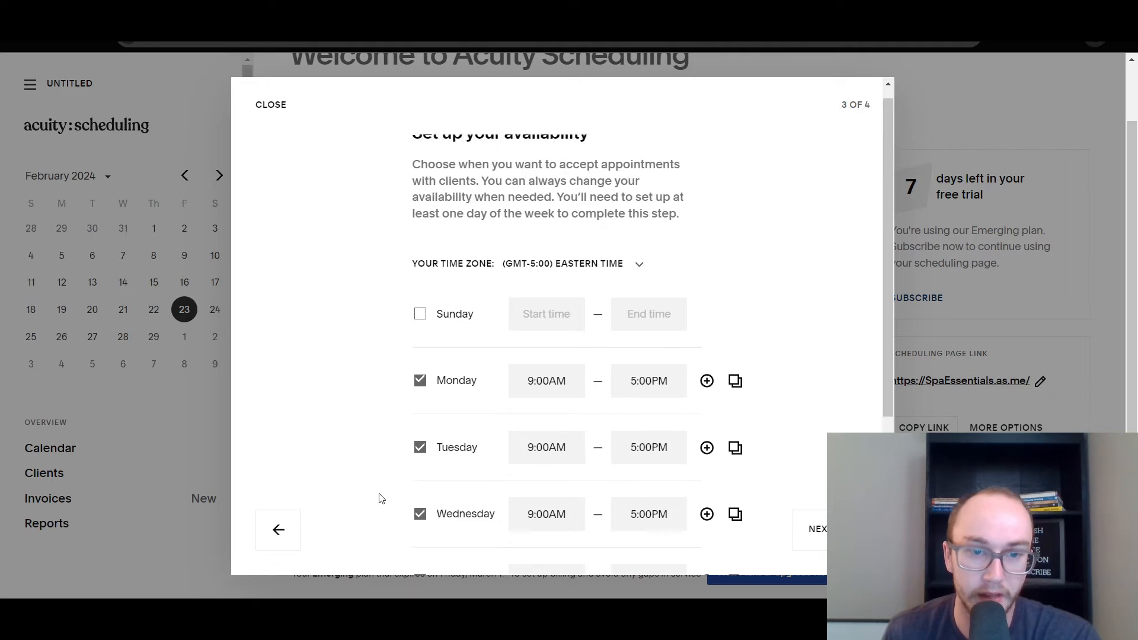
scroll(381, 497, "down", 4)
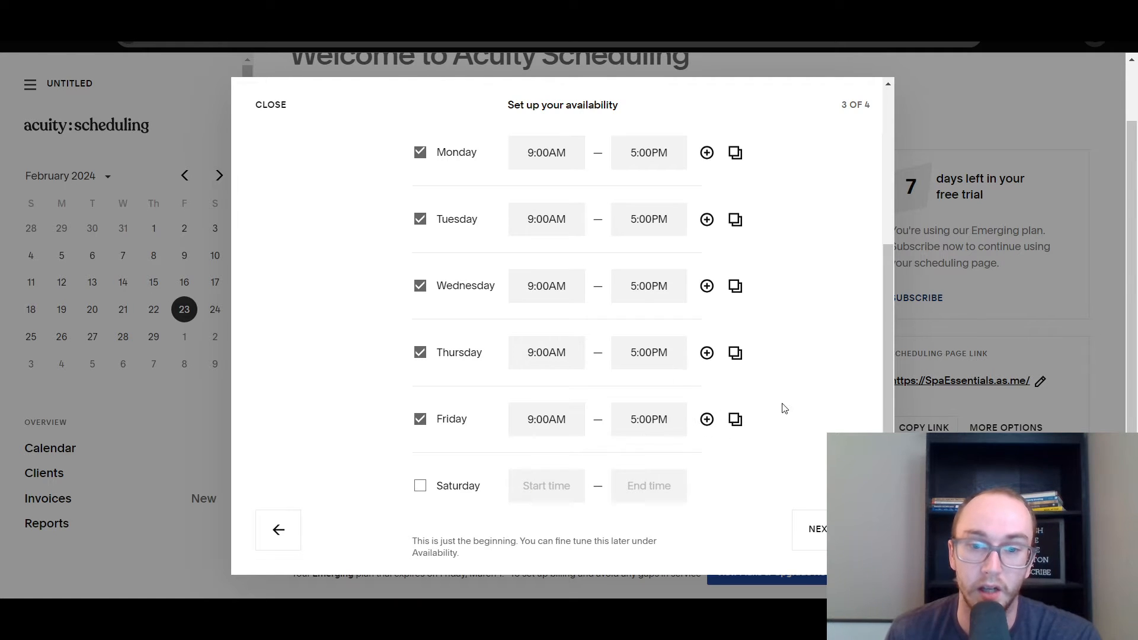
Step: Try an extra time row in Tuesday's availability and remove it again
scroll(784, 408, "up", 2)
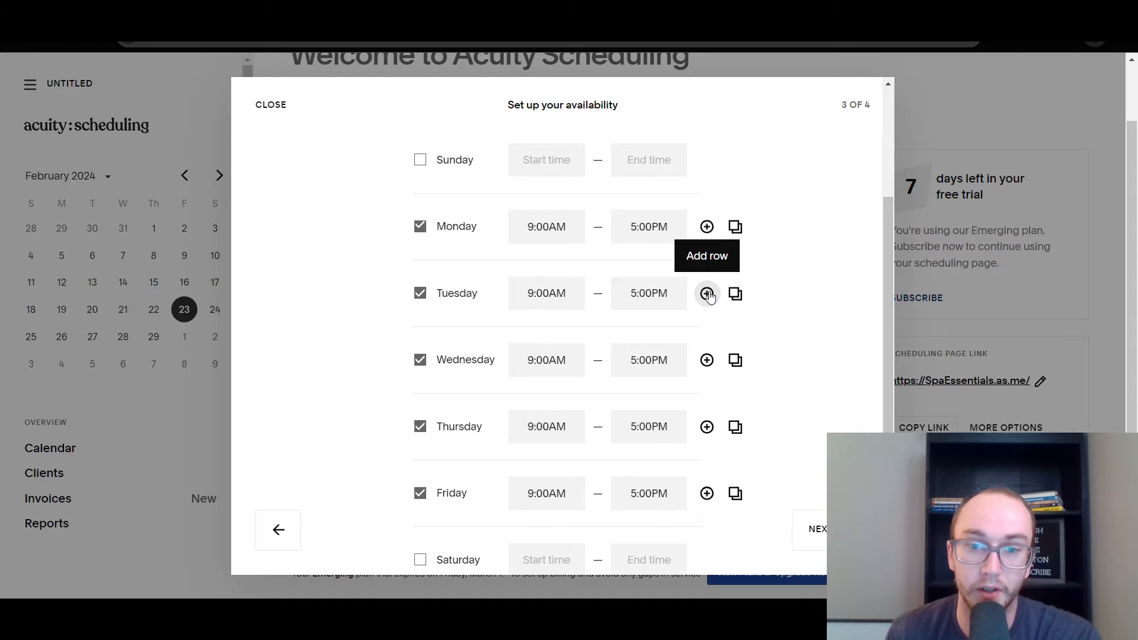
left_click(708, 295)
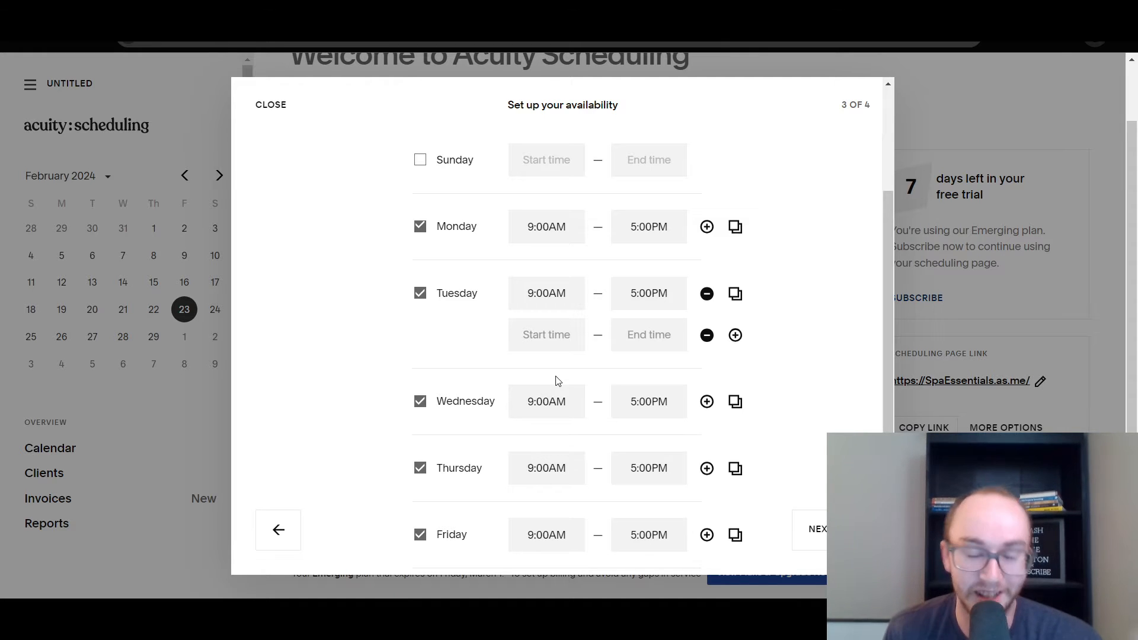
scroll(587, 370, "down", 1)
scroll(592, 366, "up", 3)
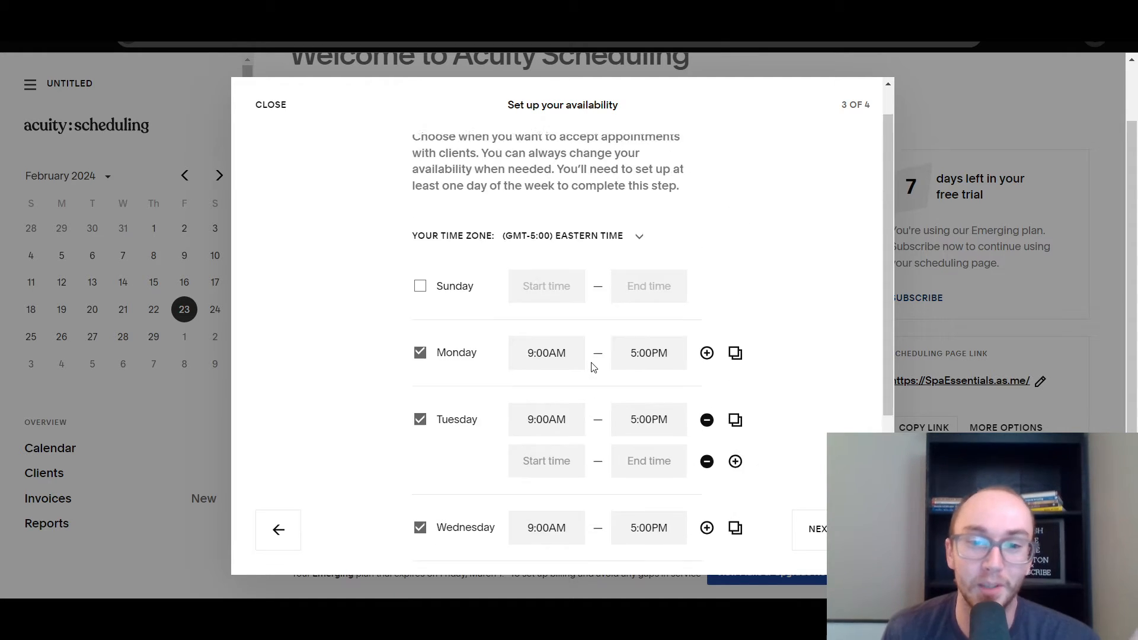
scroll(529, 364, "down", 3)
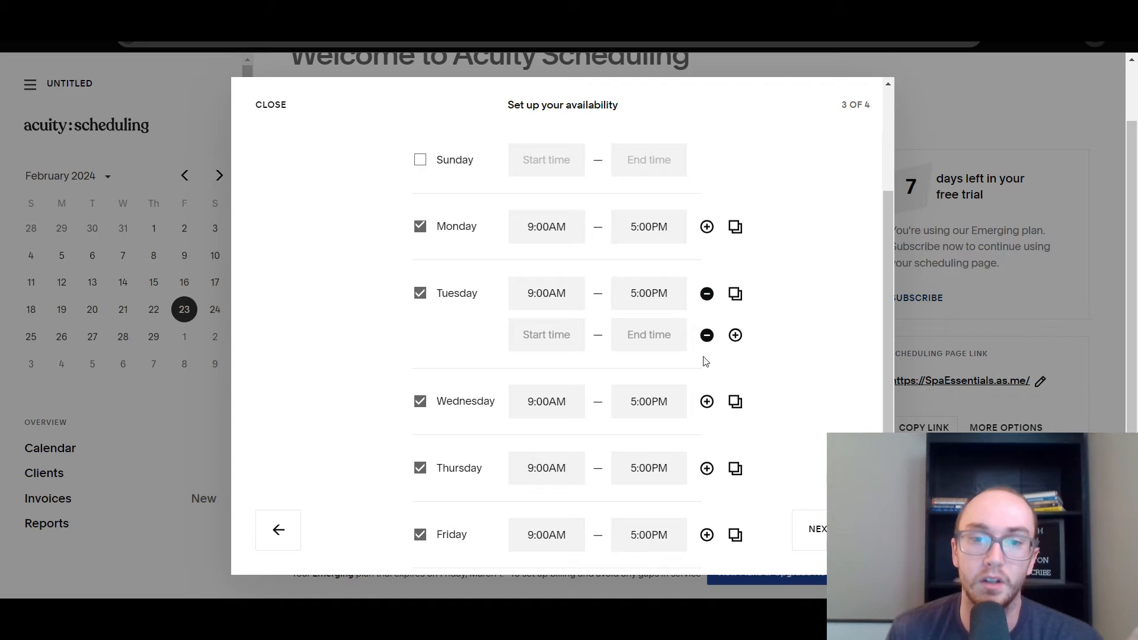
left_click(707, 335)
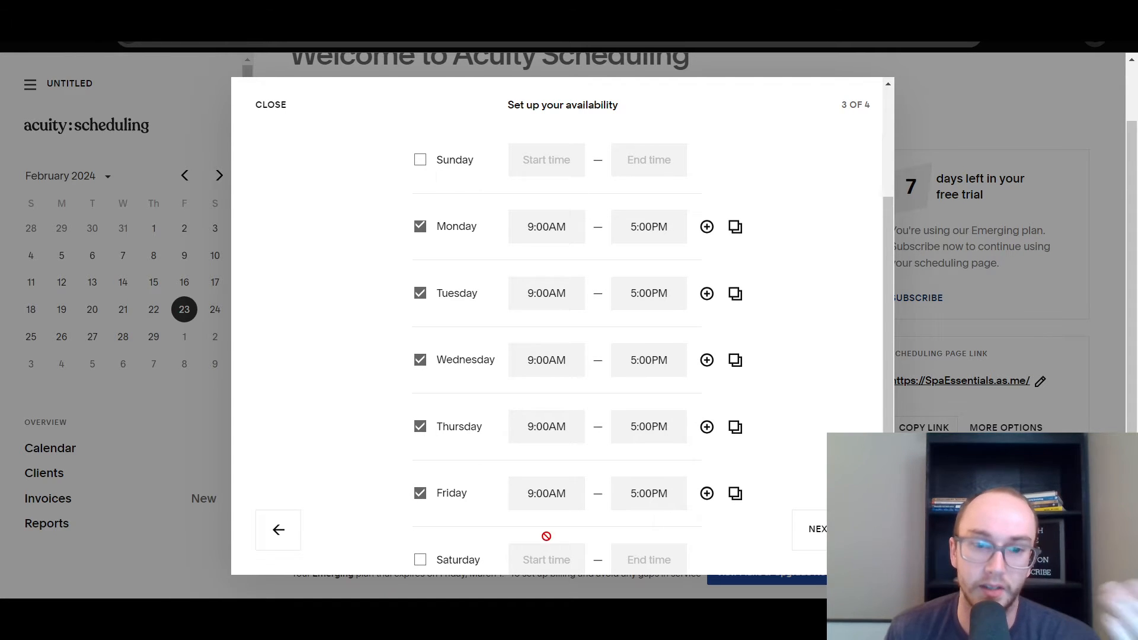
Step: Accept the weekday availability and continue to the payment setup
scroll(828, 420, "down", 2)
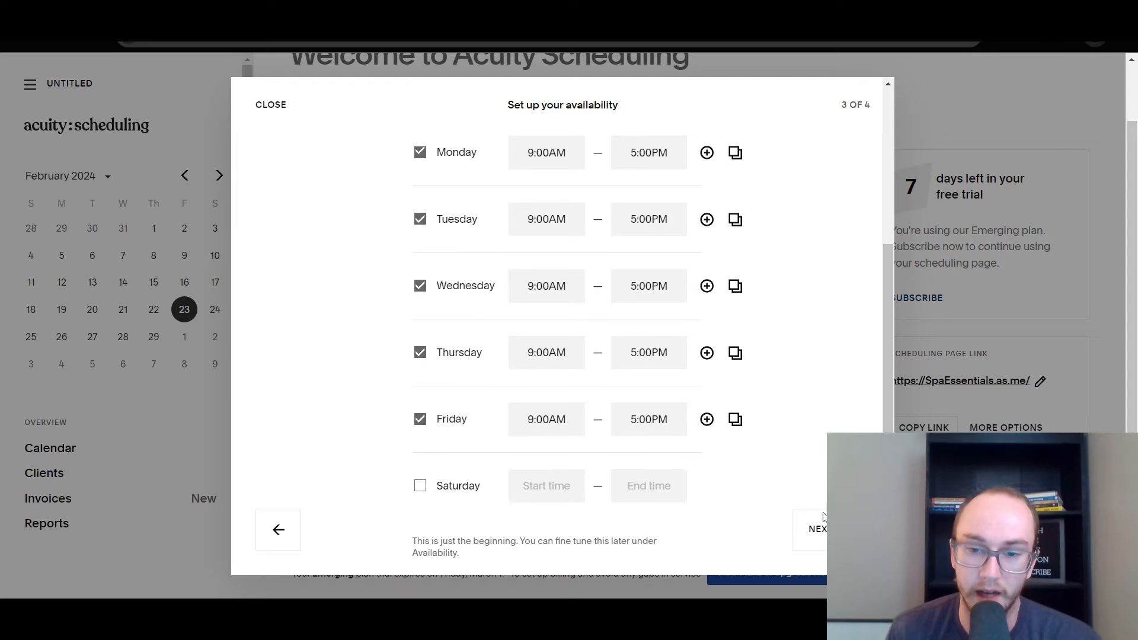
left_click(811, 529)
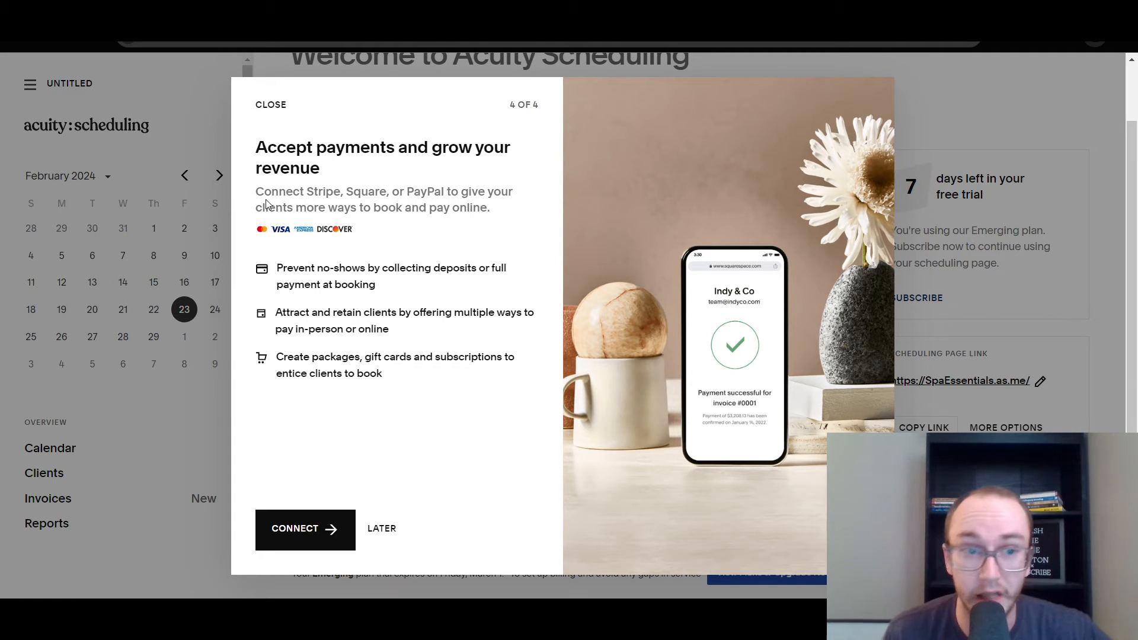
Step: Read the supported payment processors and the benefits of accepting online payments
left_click_drag(256, 191, 541, 220)
left_click(501, 226)
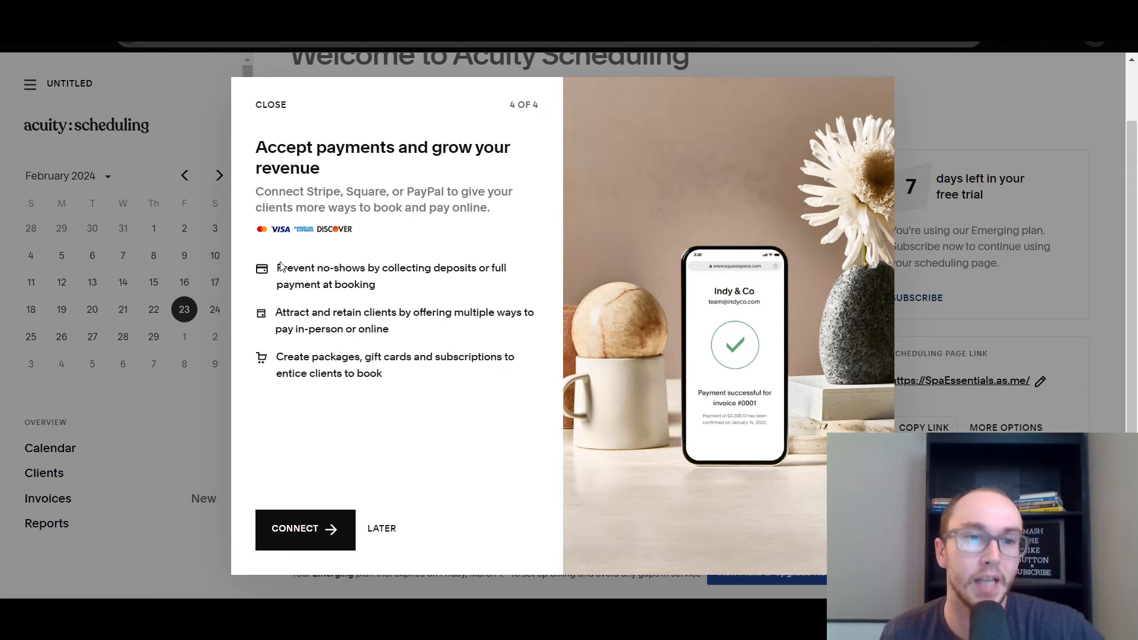
left_click_drag(413, 289, 391, 280)
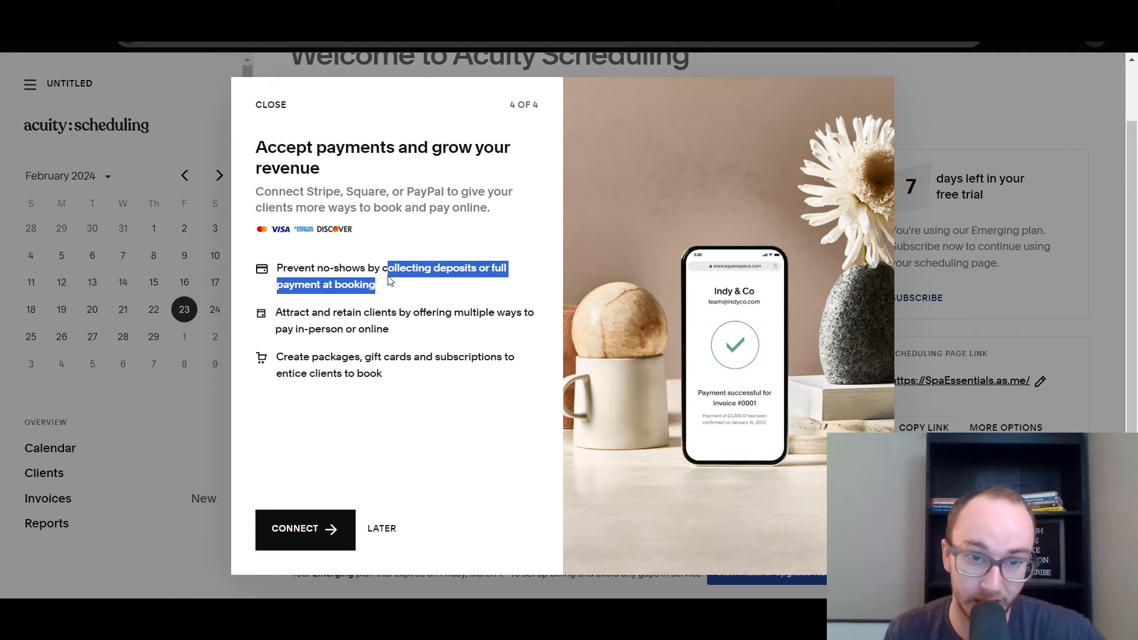
left_click(395, 303)
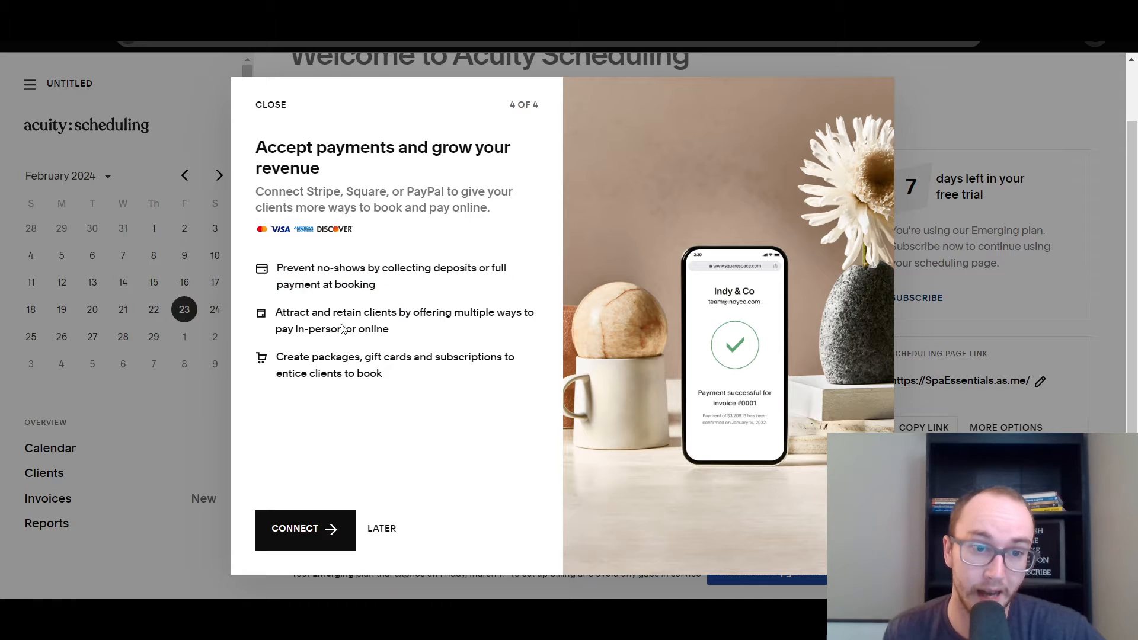
left_click_drag(277, 314, 478, 330)
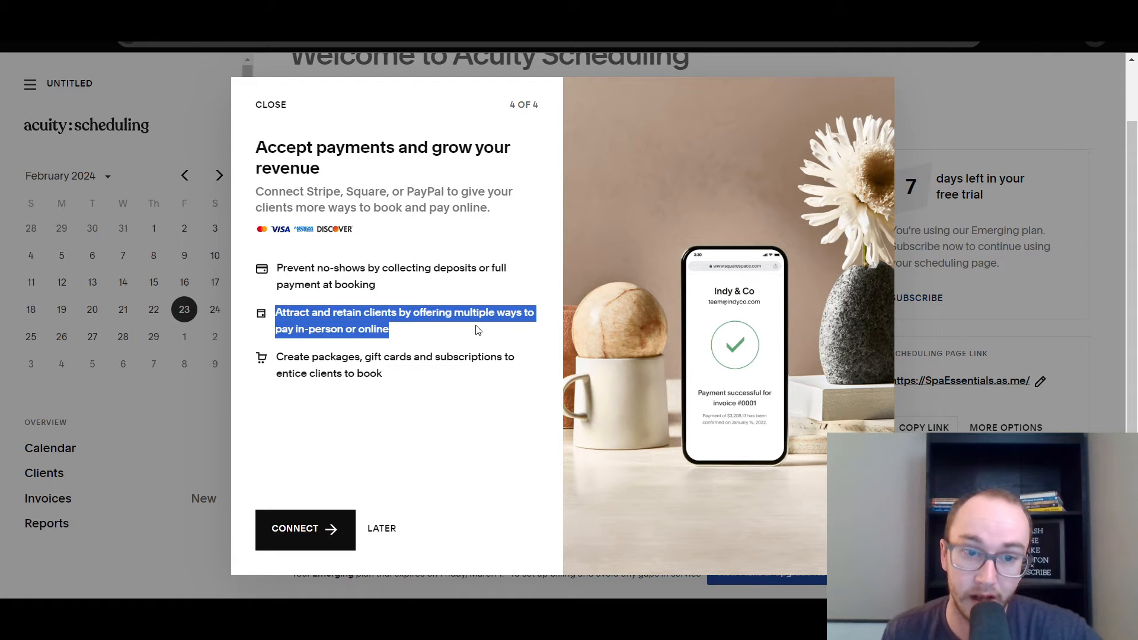
left_click(447, 347)
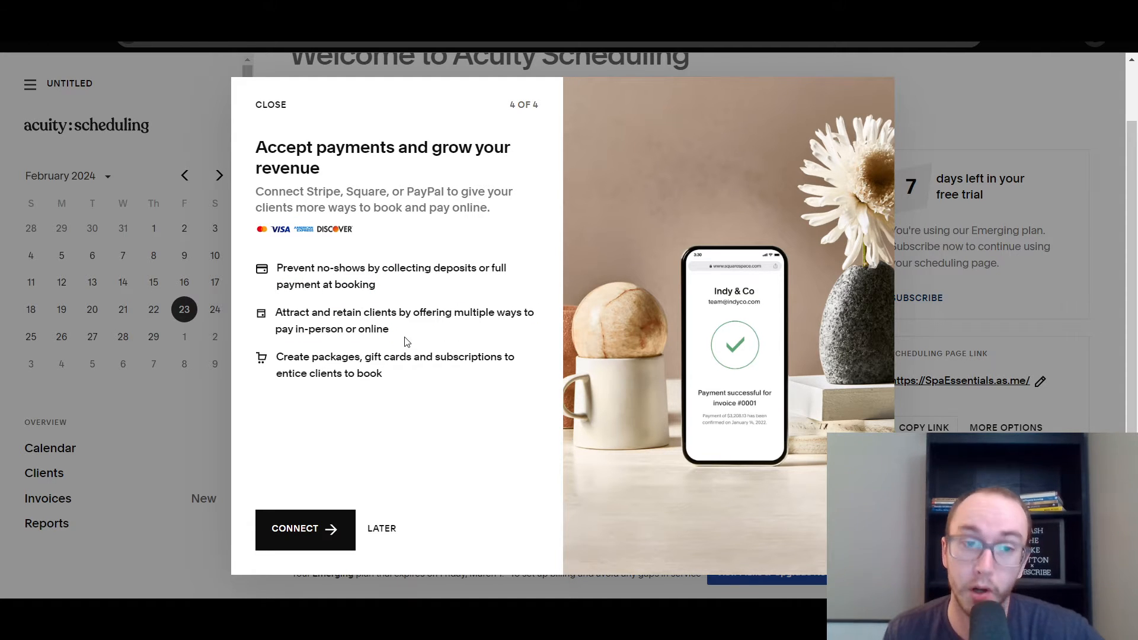
left_click_drag(276, 361, 328, 358)
left_click(440, 395)
left_click(325, 342)
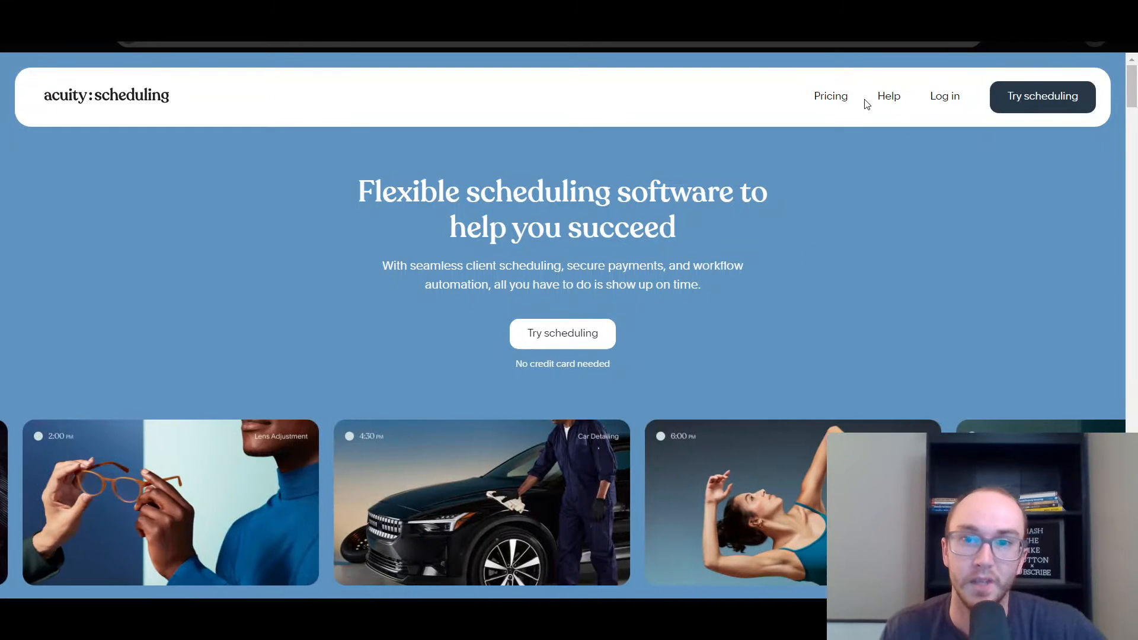
Step: Open the Acuity Scheduling pricing page and review the plans and their features
left_click(827, 99)
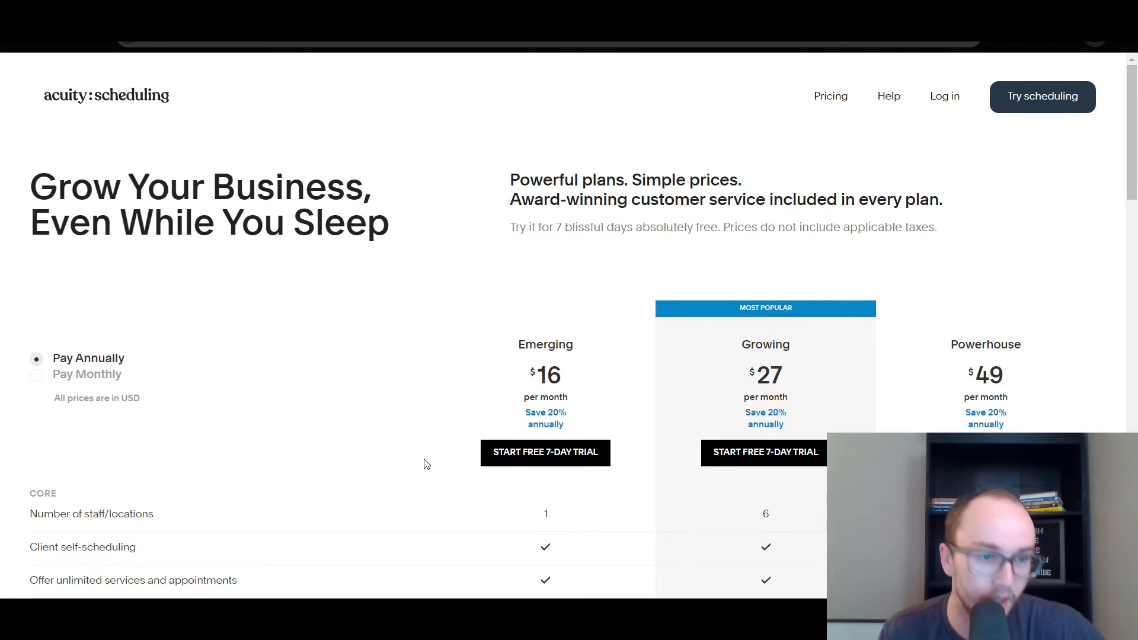
scroll(423, 450, "down", 3)
scroll(81, 356, "up", 3)
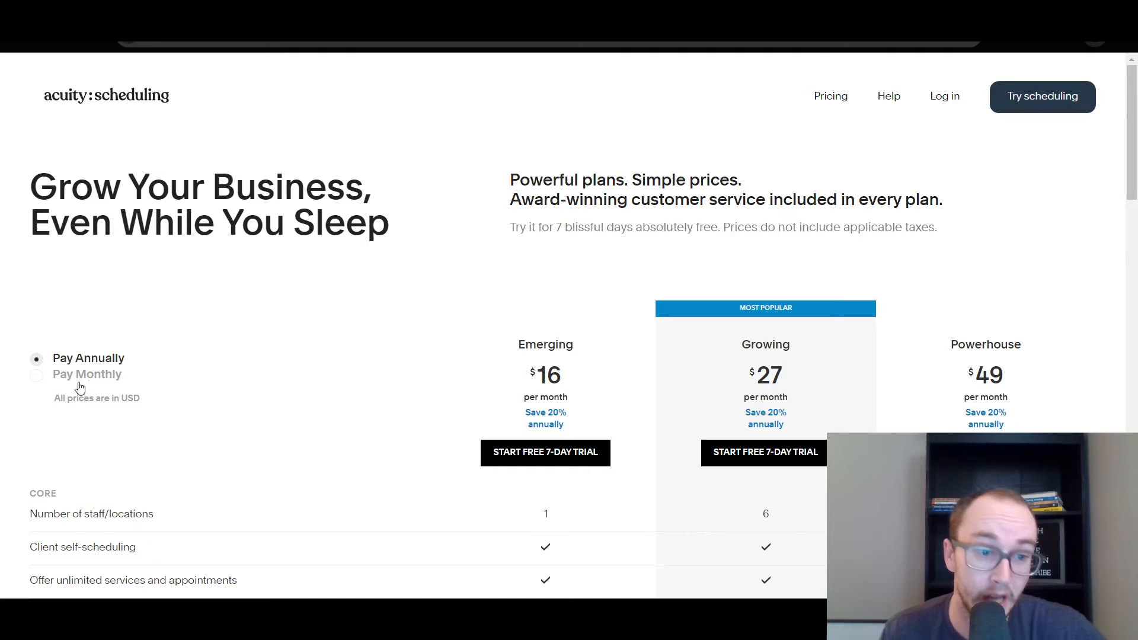
Step: Compare the annual and monthly billing options on the pricing page
left_click(38, 377)
left_click(37, 360)
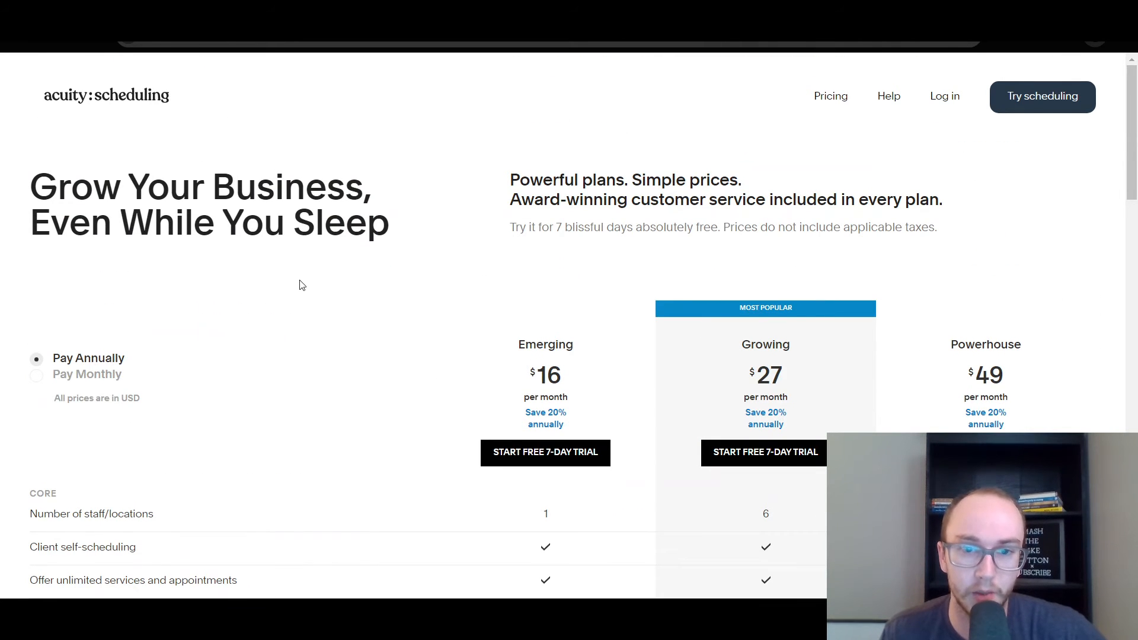
left_click(41, 377)
left_click(38, 360)
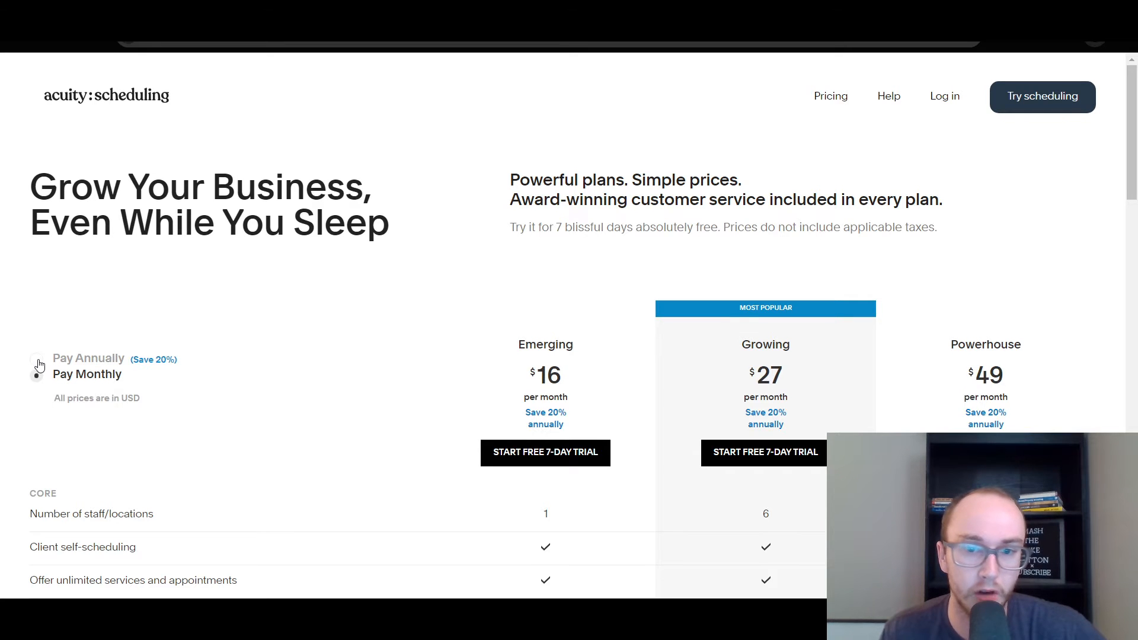
left_click(38, 372)
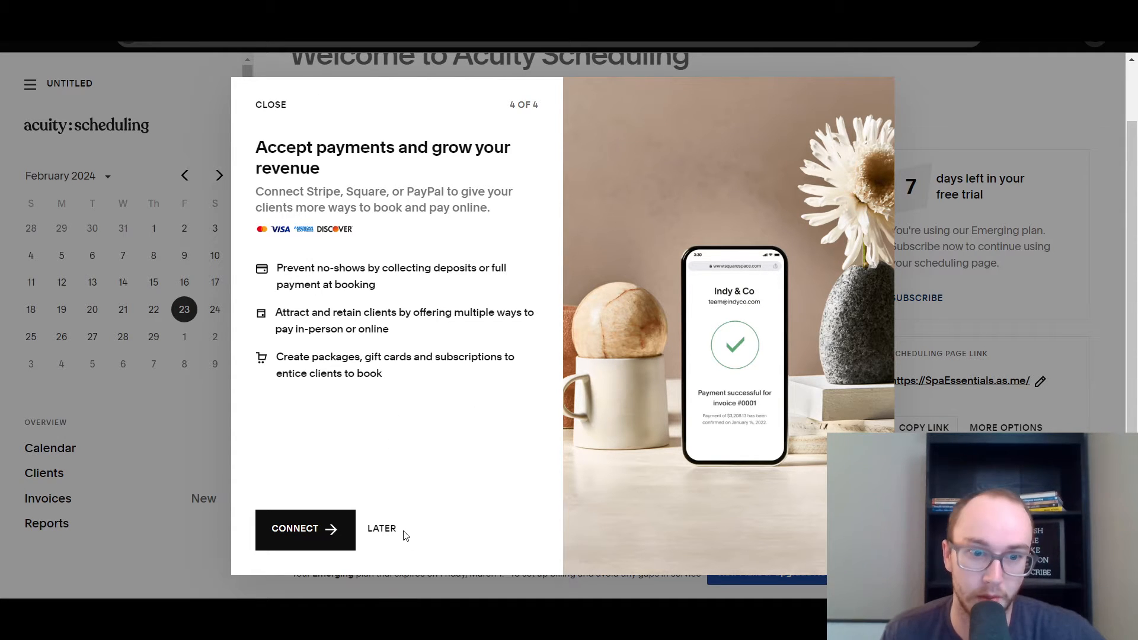
Step: Postpone connecting a payment processor and open the public Spa Essentials scheduling page
left_click(388, 532)
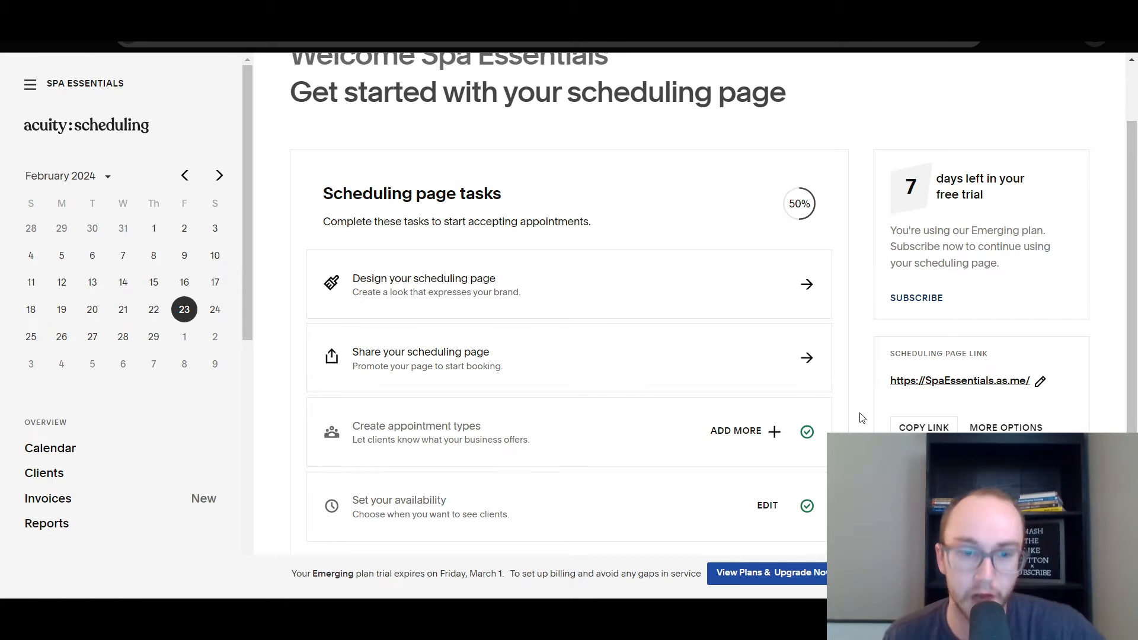
scroll(856, 418, "up", 2)
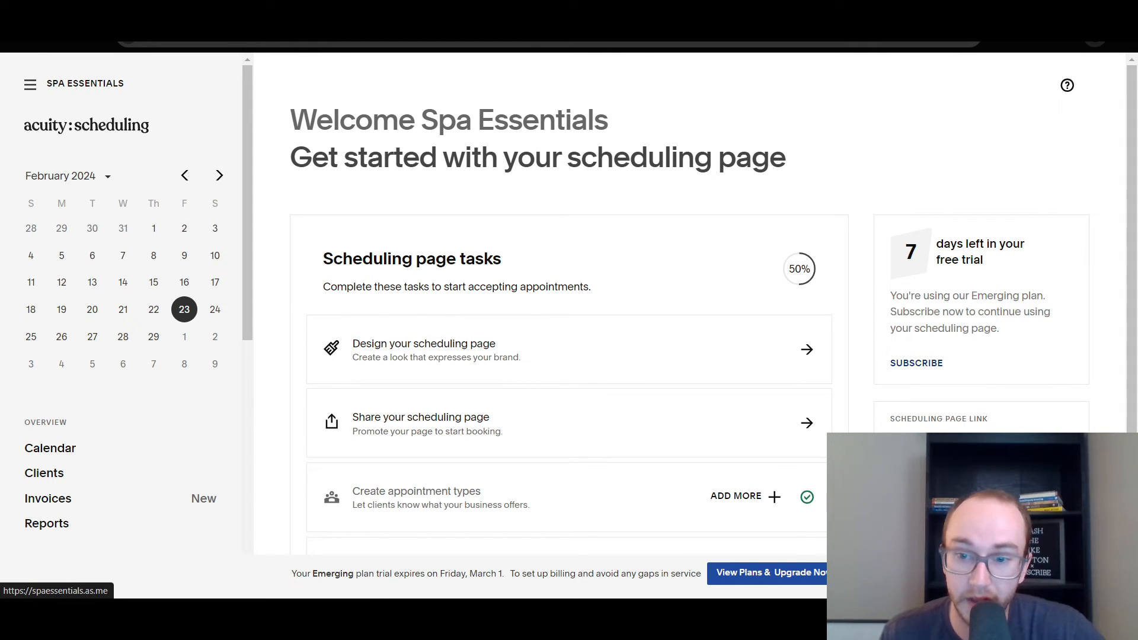
left_click(635, 420)
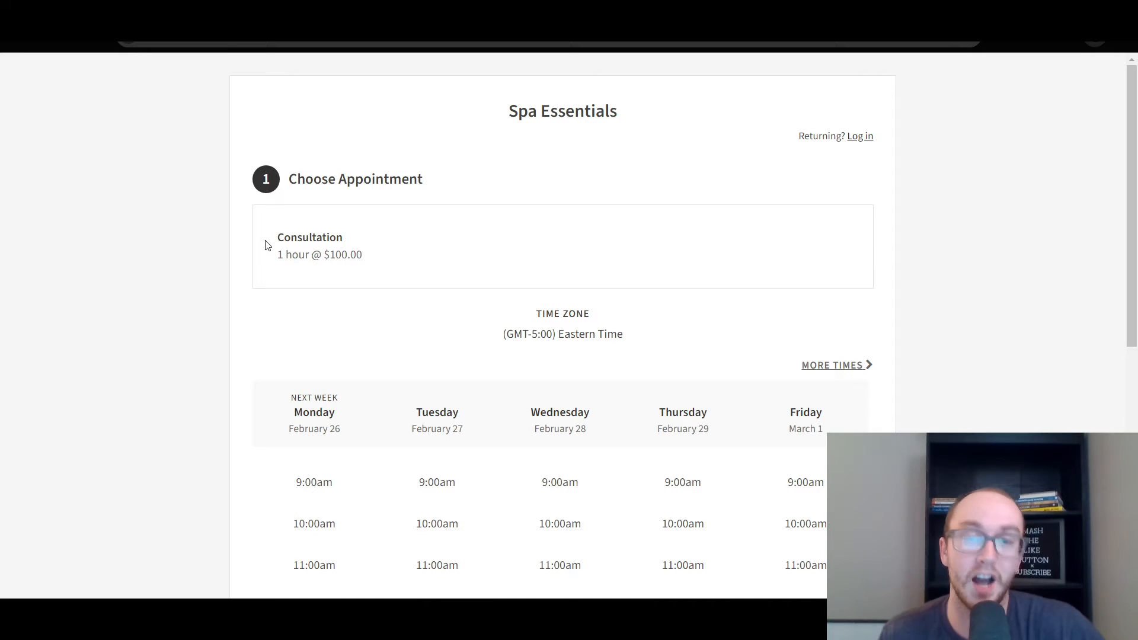
Step: Review the public booking page's Consultation appointment, weekday time slots, and the Your Information and Confirmation sections
scroll(259, 261, "down", 1)
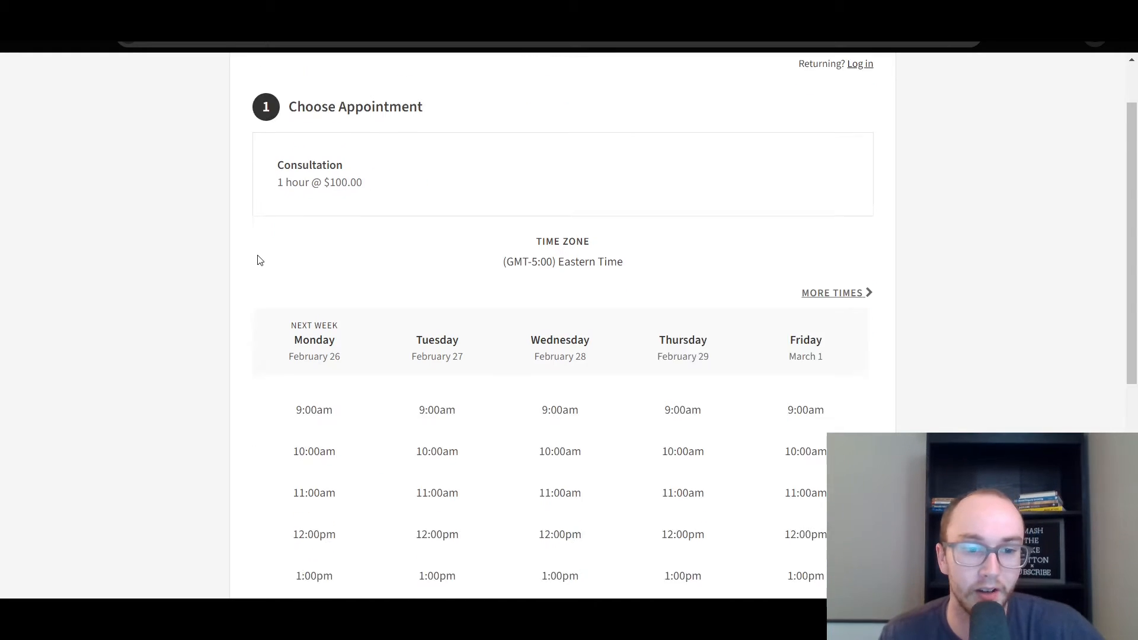
scroll(259, 261, "down", 2)
scroll(465, 544, "down", 3)
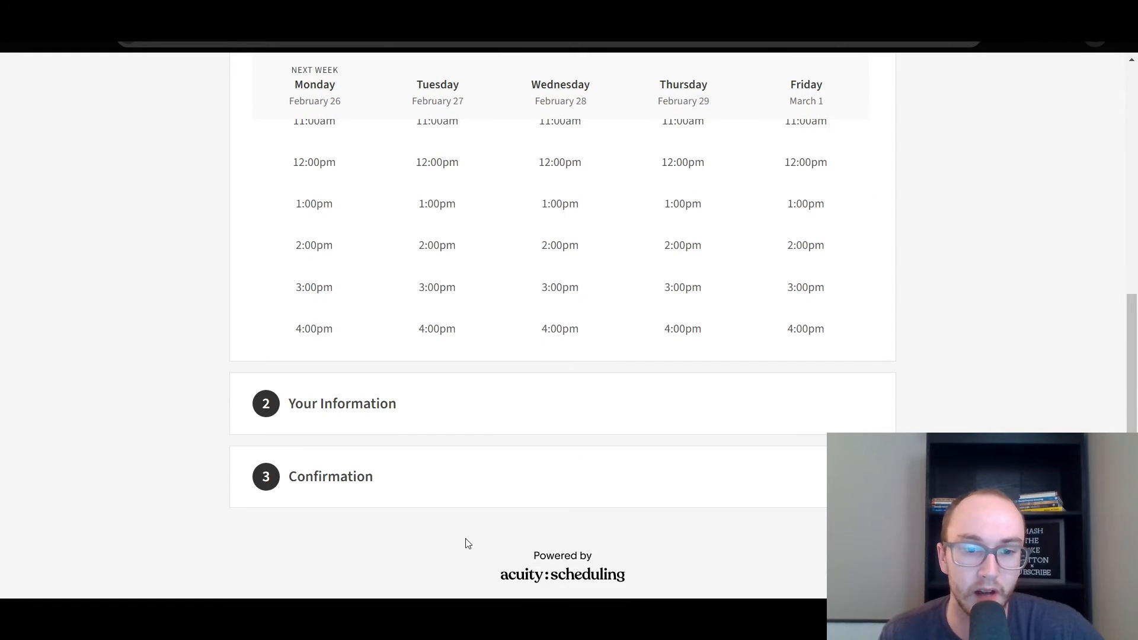
scroll(414, 551, "down", 1)
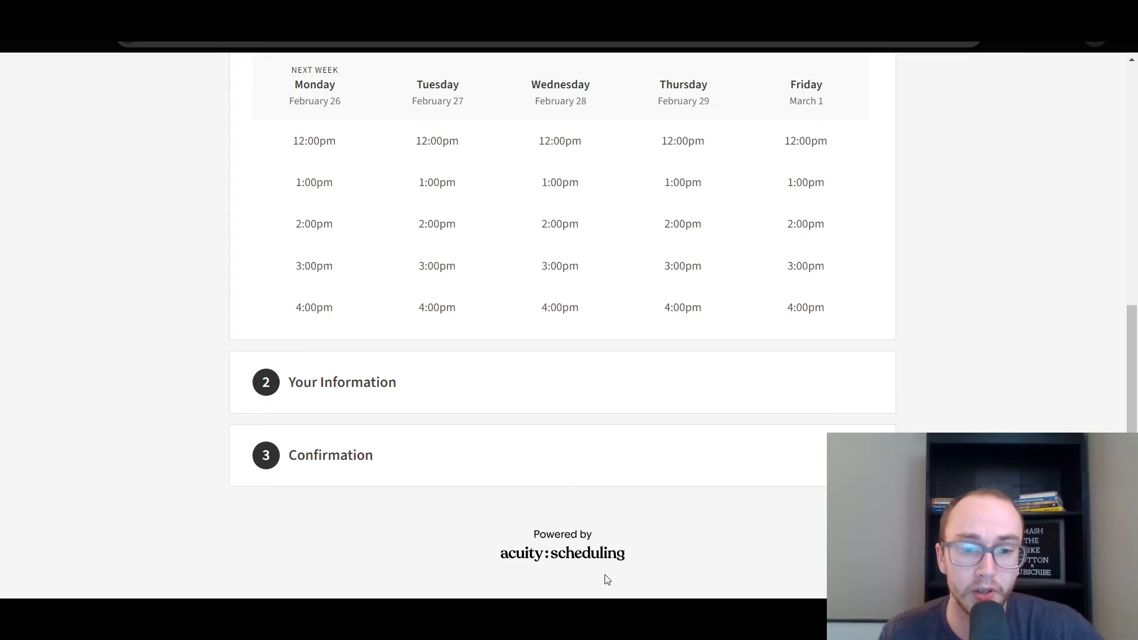
scroll(406, 547, "up", 3)
scroll(406, 547, "up", 5)
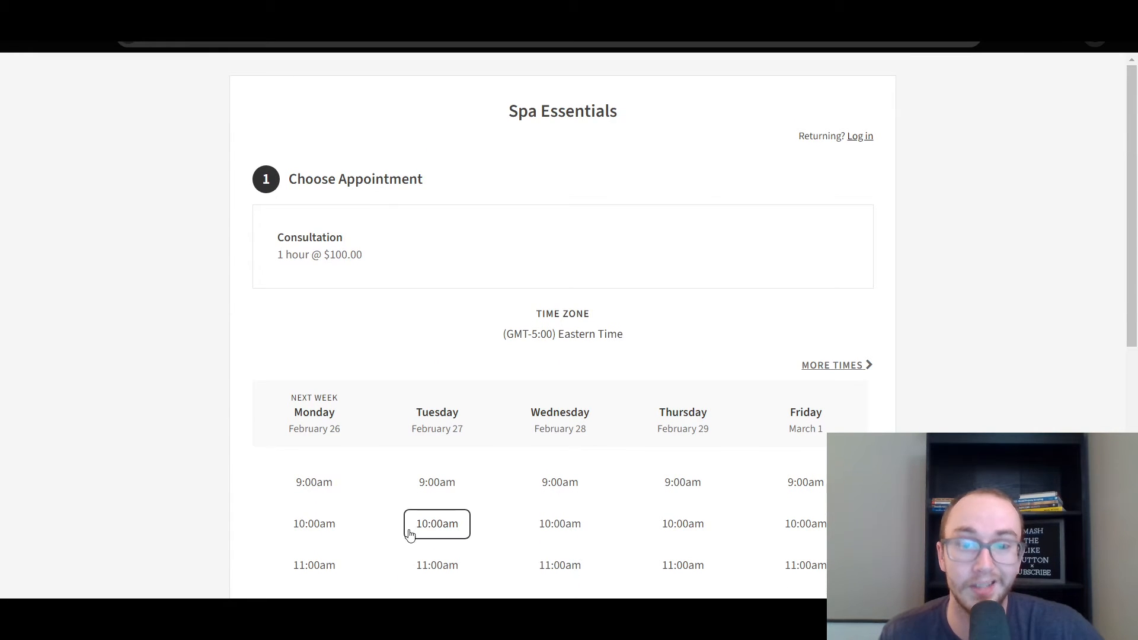
scroll(438, 463, "down", 4)
scroll(436, 465, "up", 4)
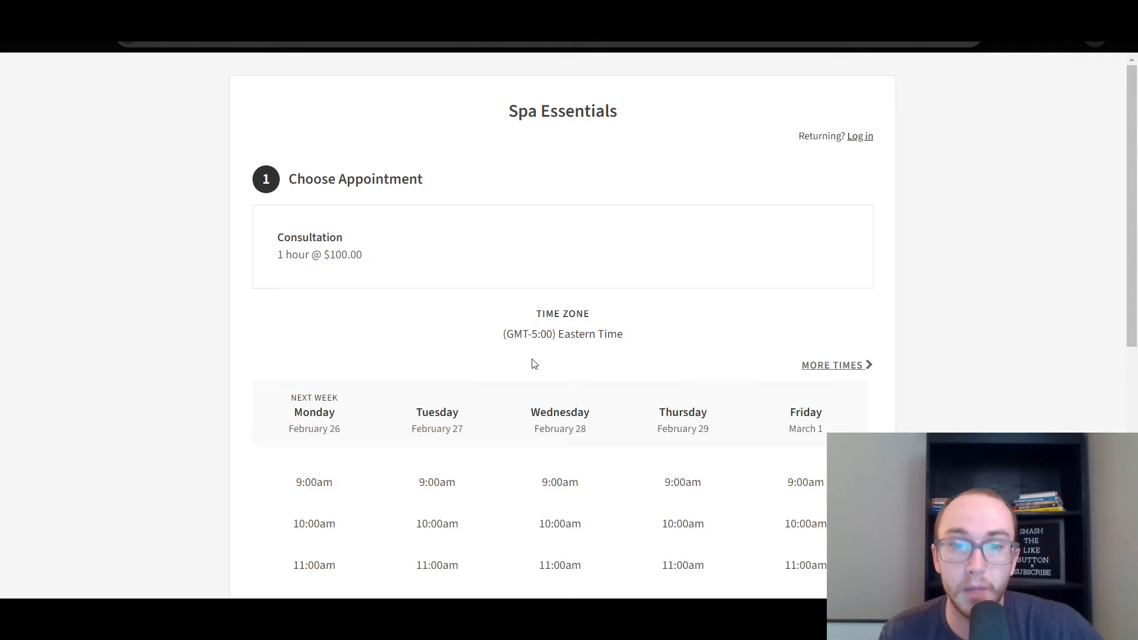
scroll(522, 350, "down", 2)
scroll(582, 421, "down", 3)
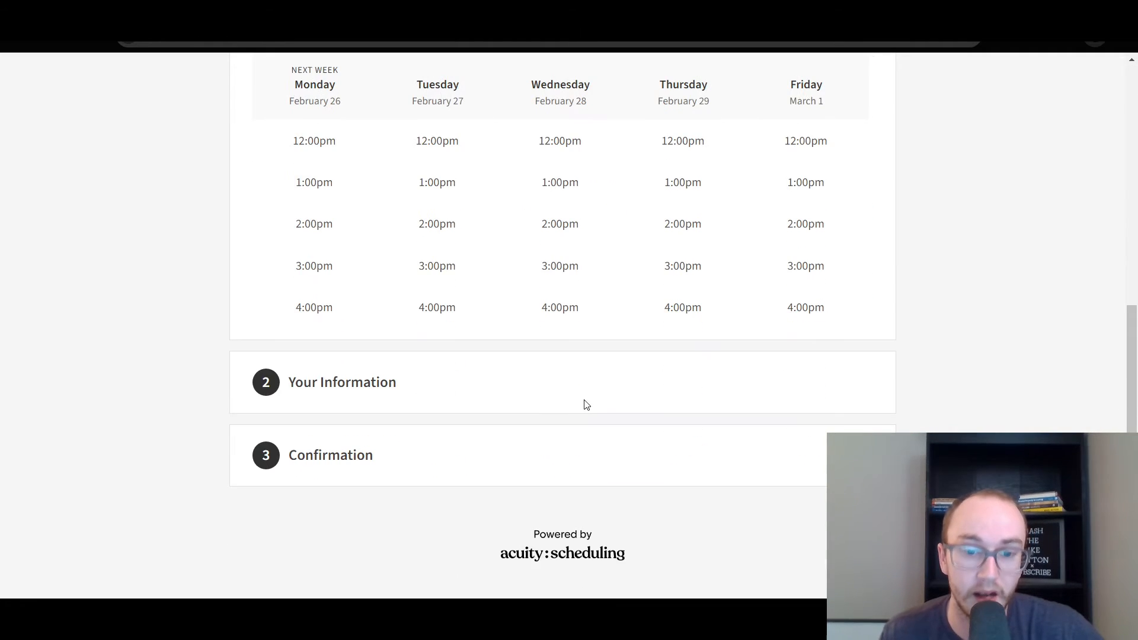
scroll(431, 422, "up", 1)
scroll(432, 415, "down", 3)
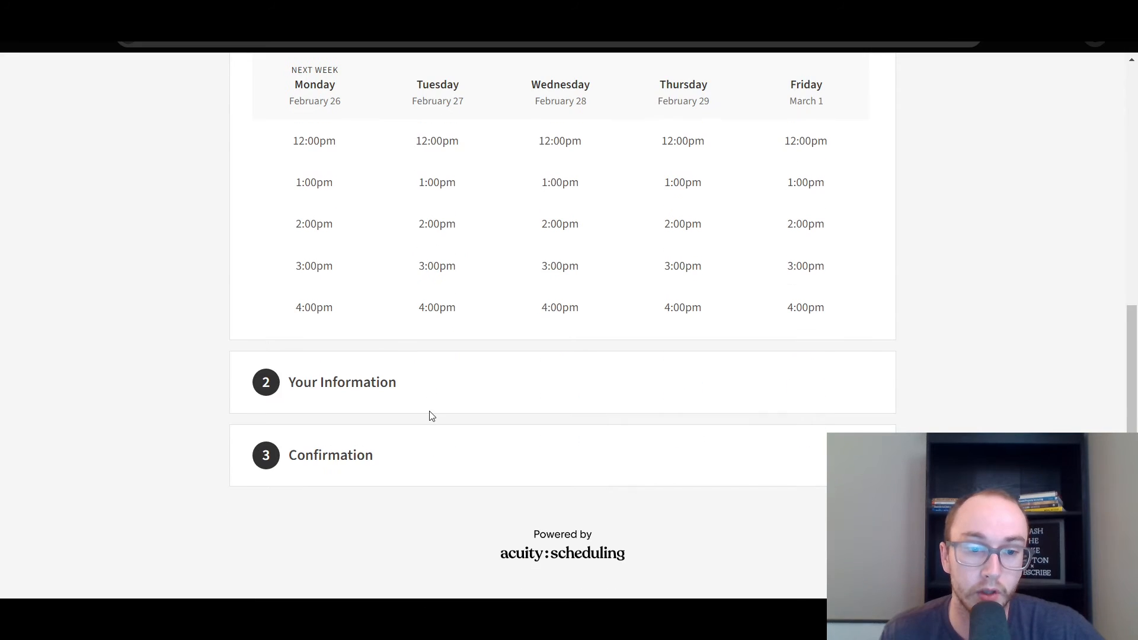
scroll(432, 415, "up", 5)
scroll(430, 421, "down", 1)
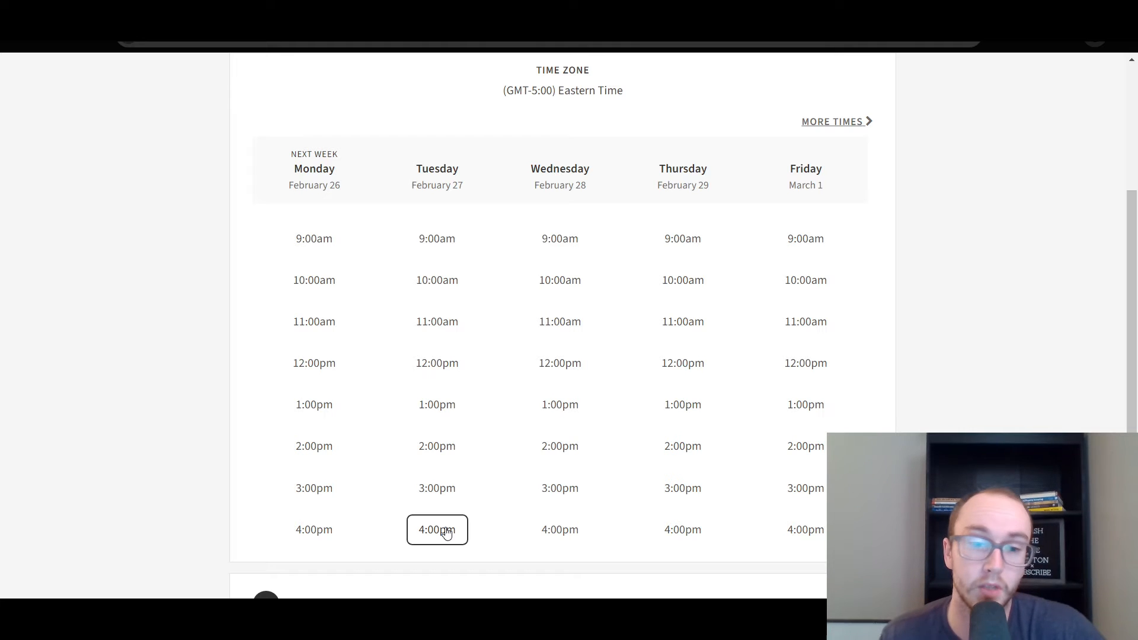
scroll(506, 478, "down", 3)
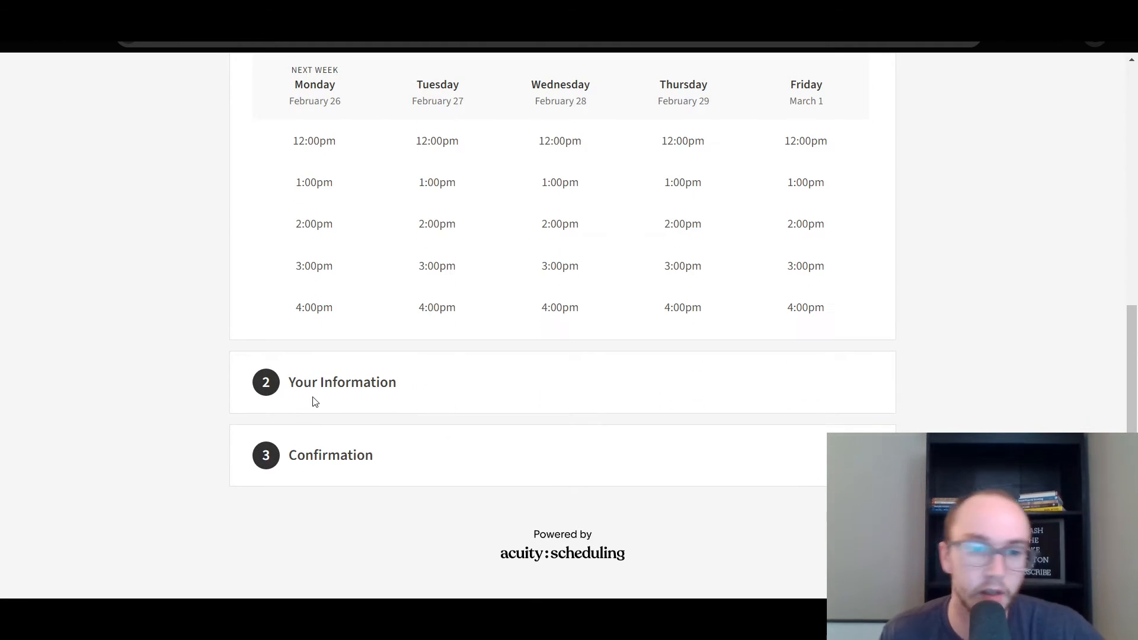
scroll(363, 455, "up", 5)
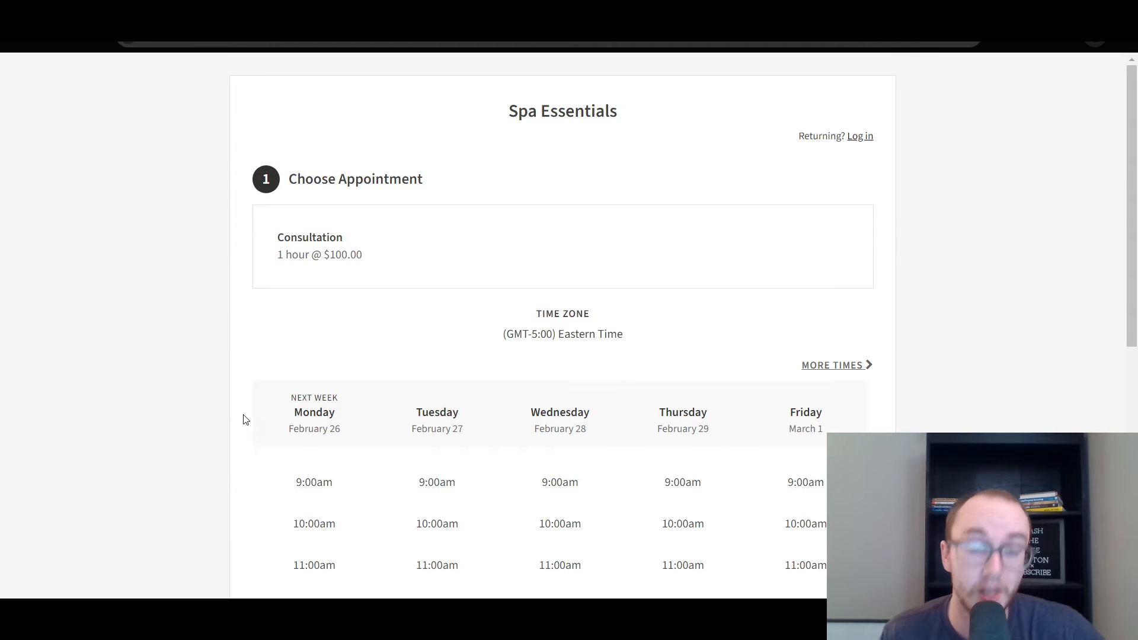
Step: Open the scheduling page's design settings from the setup tasks and switch the template to Monthly
left_click(290, 12)
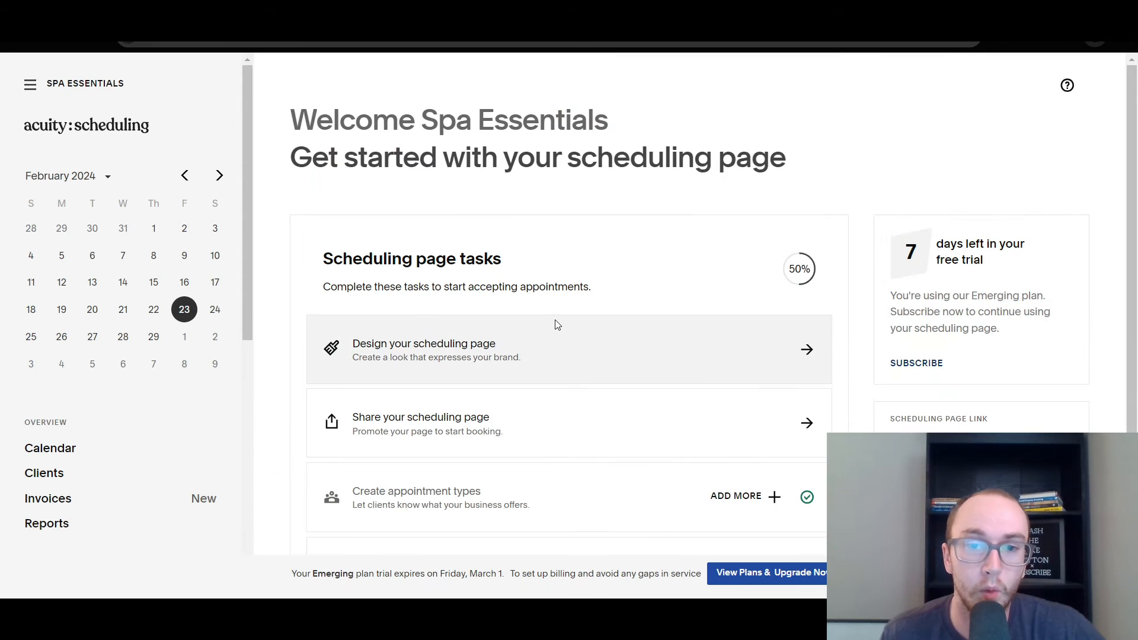
left_click(414, 334)
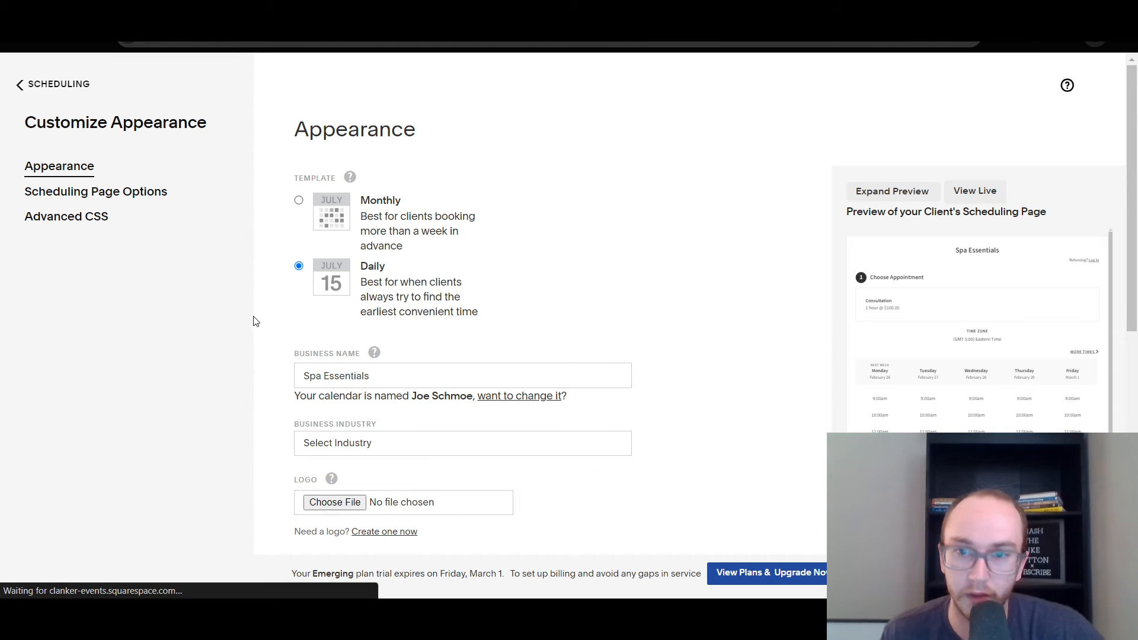
left_click(409, 13)
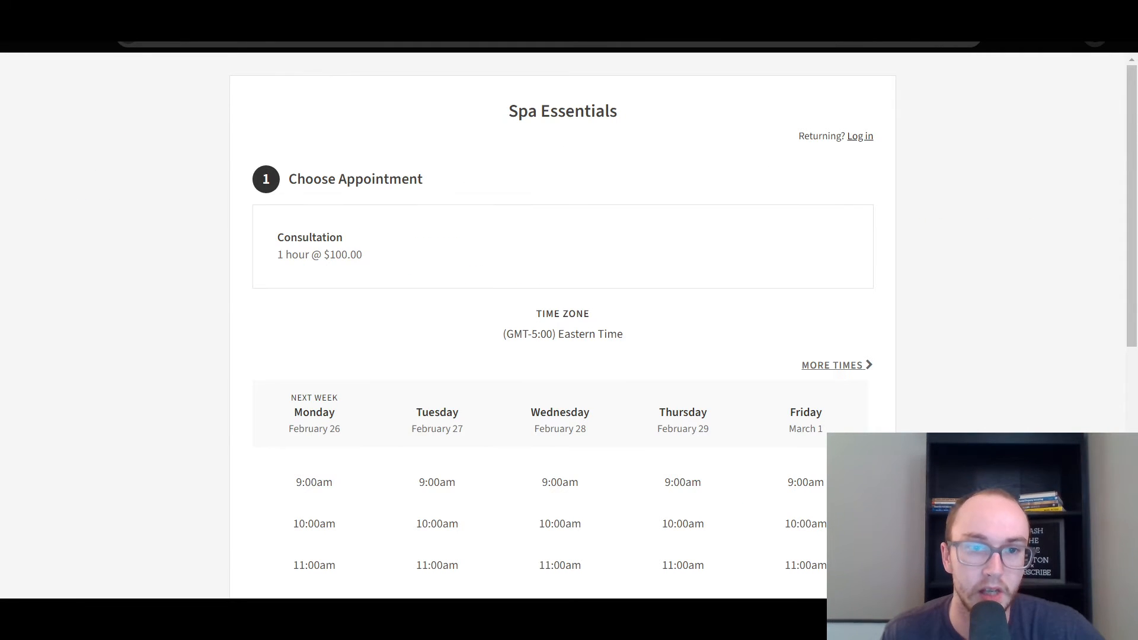
left_click(267, 13)
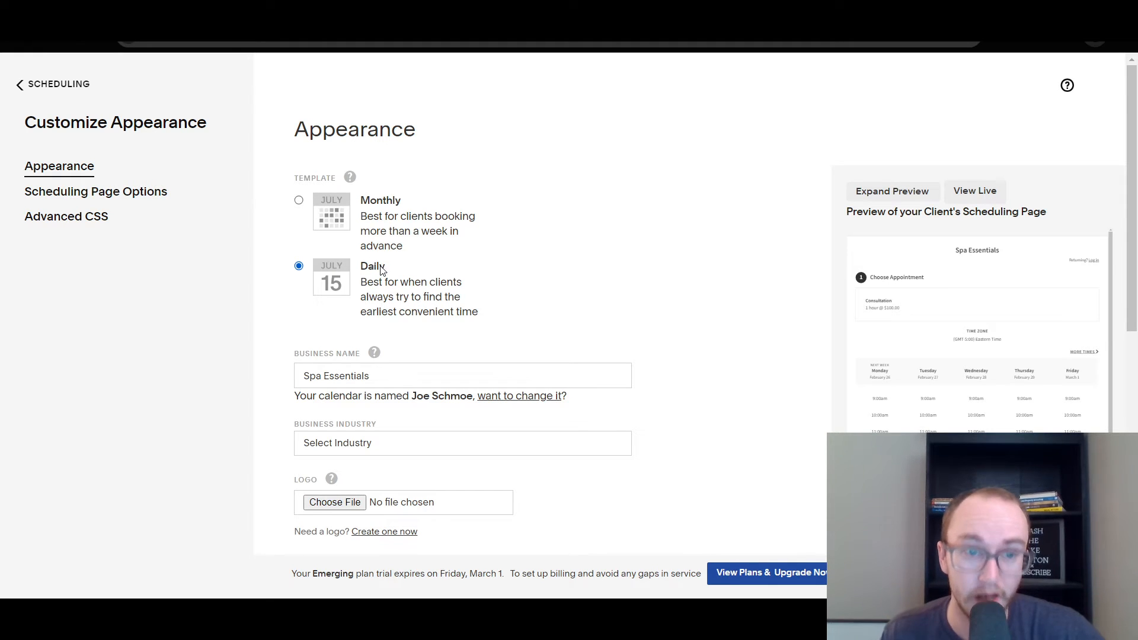
left_click(298, 201)
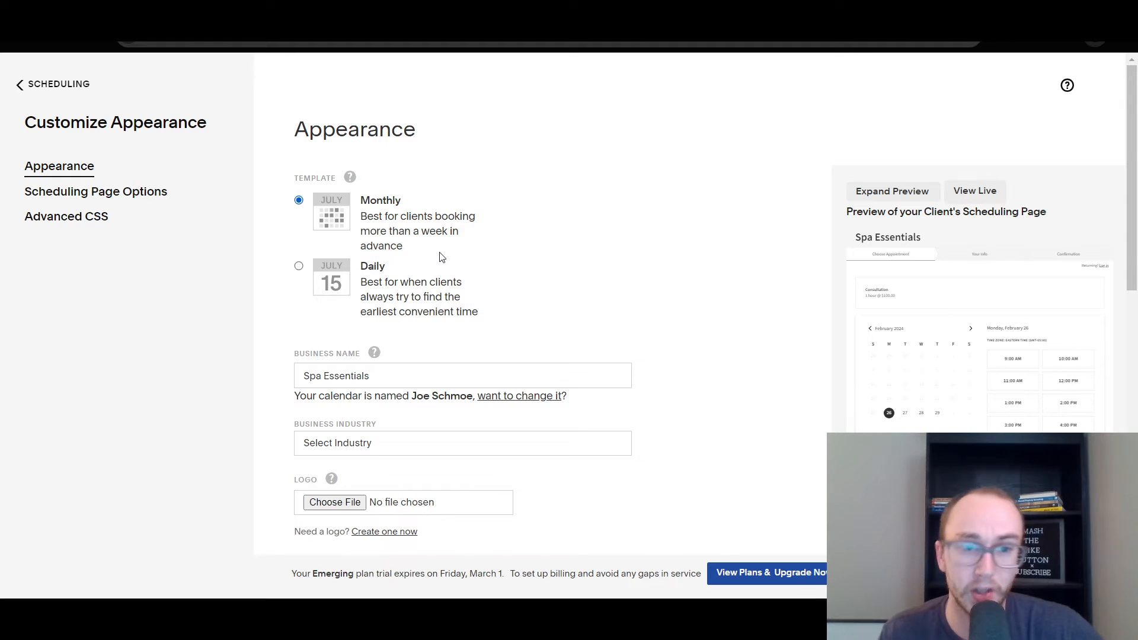
Step: Look over the other appearance settings and check the live scheduling page's layout
scroll(765, 503, "down", 1)
scroll(765, 504, "down", 5)
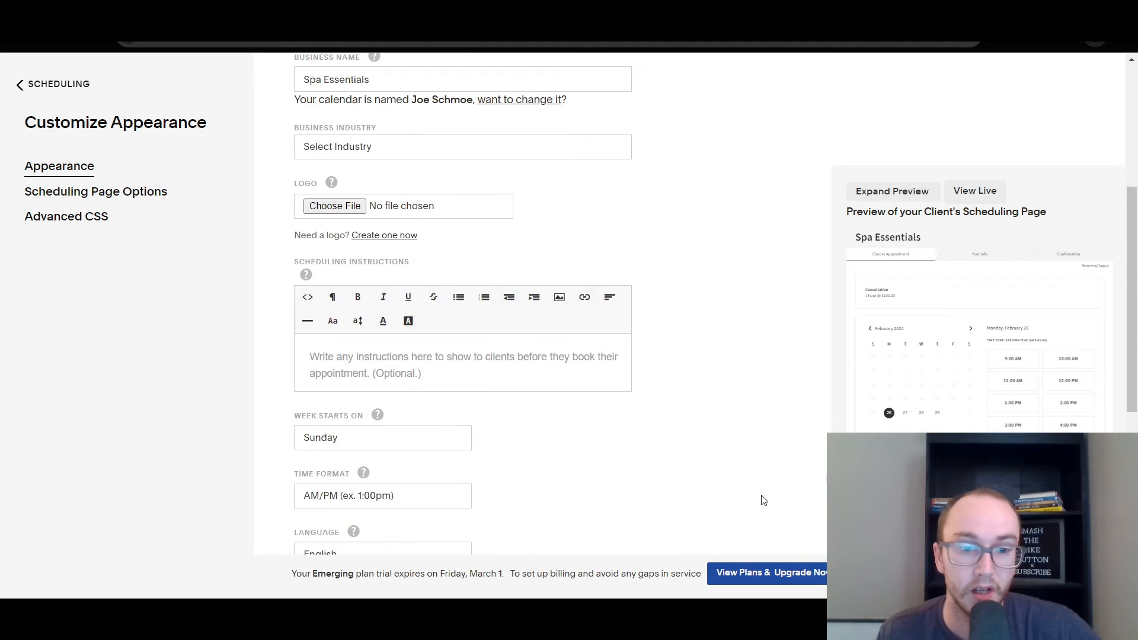
scroll(759, 501, "up", 5)
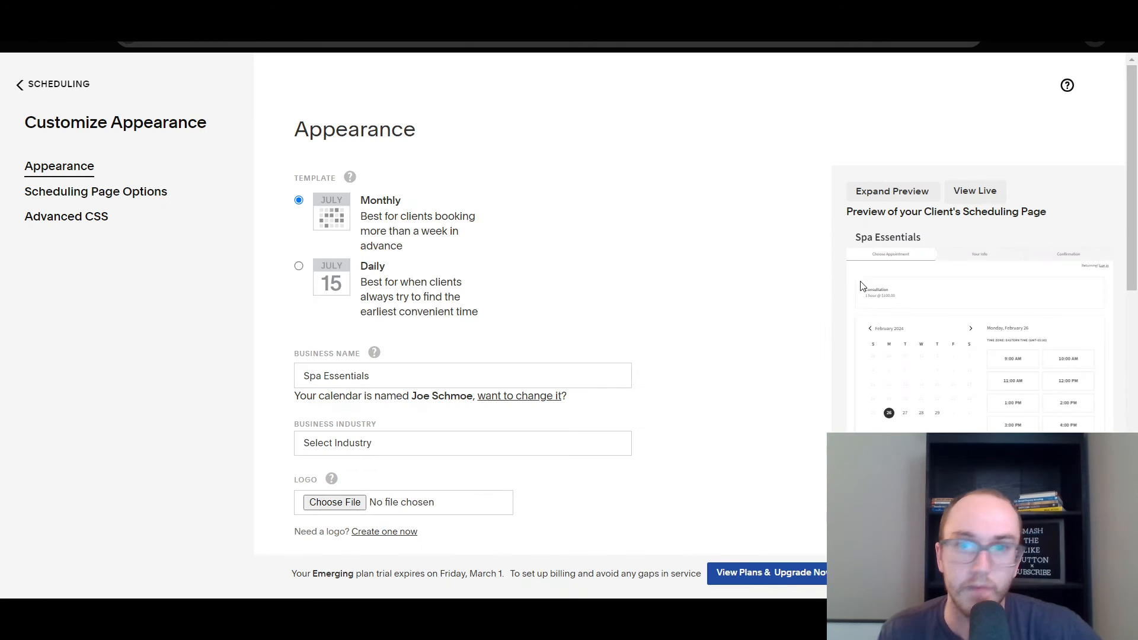
left_click(974, 190)
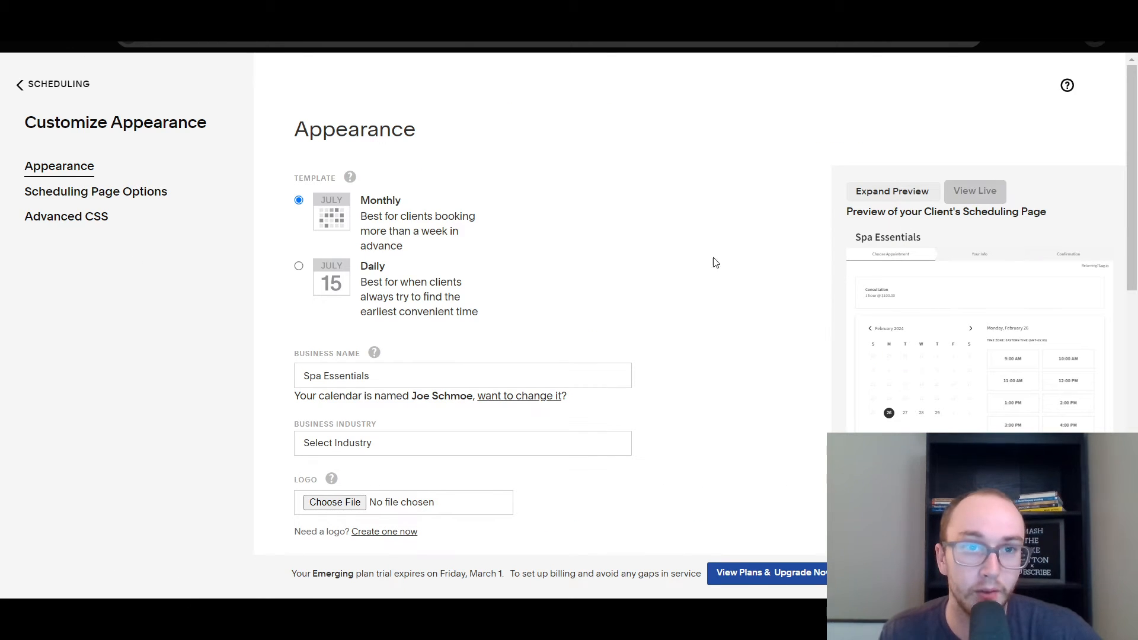
scroll(457, 429, "down", 5)
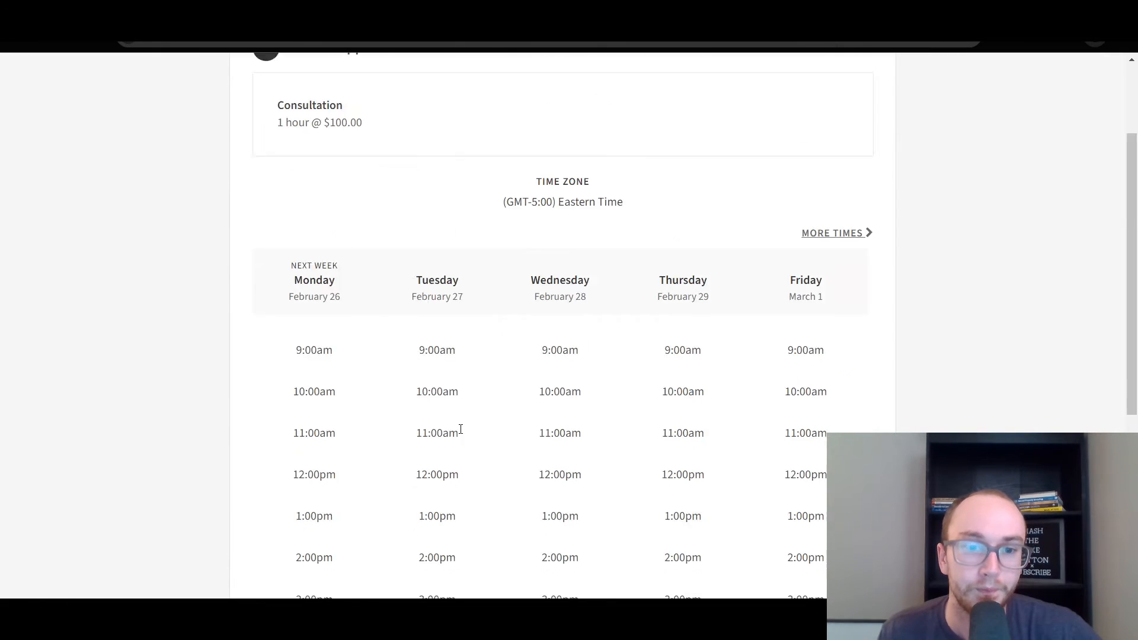
scroll(509, 70, "up", 5)
key("ctrl+w")
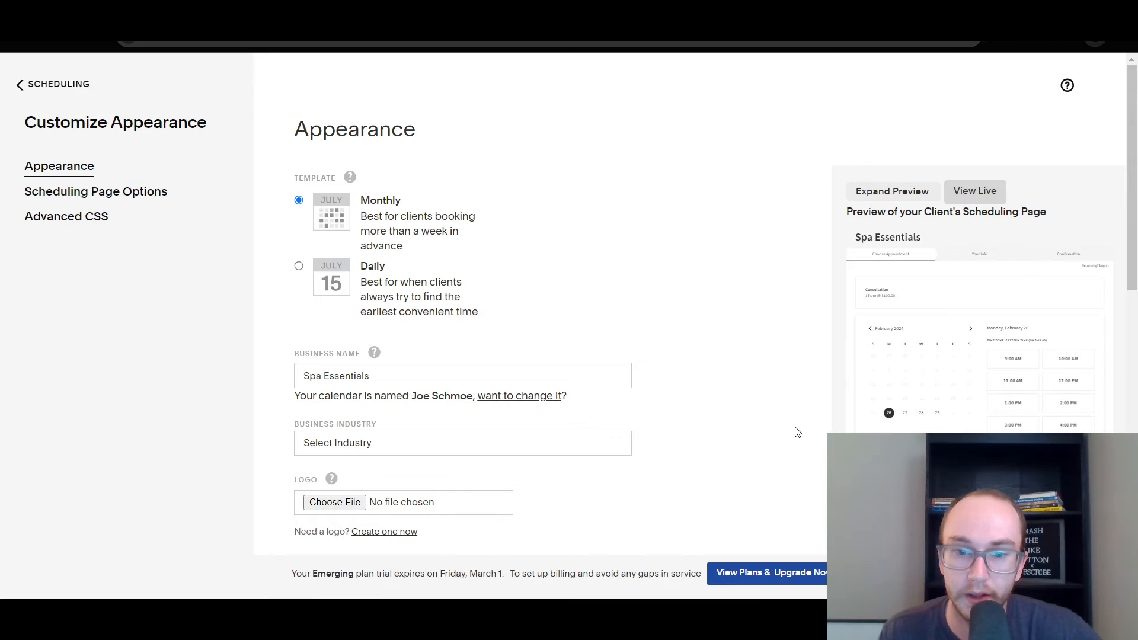
Step: Save the appearance changes and view the live scheduling page
scroll(764, 423, "down", 10)
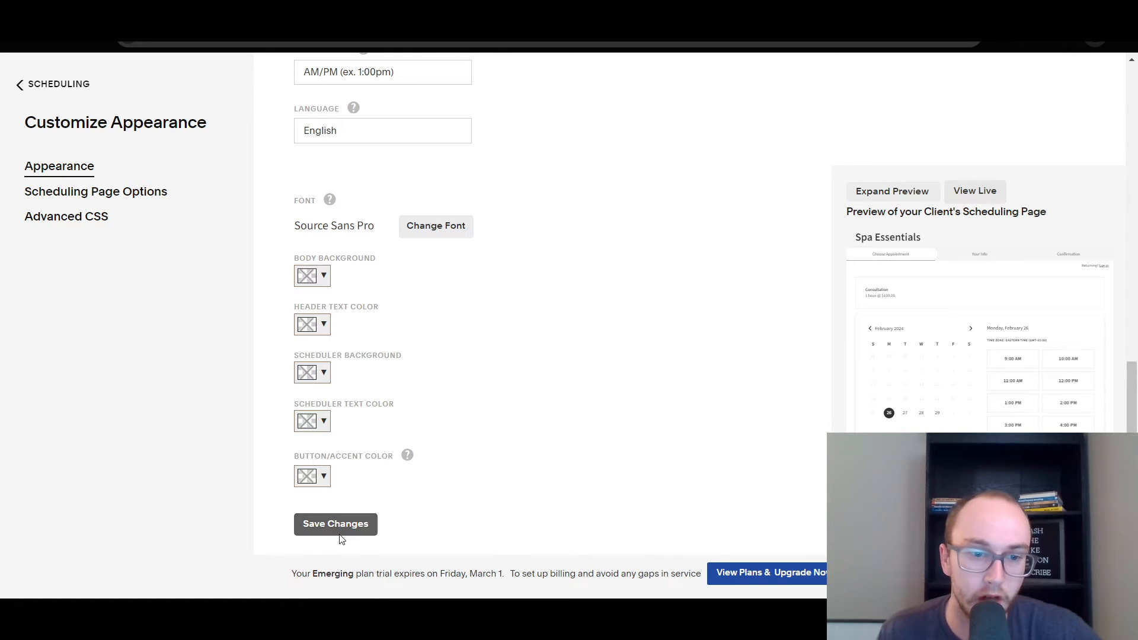
left_click(336, 524)
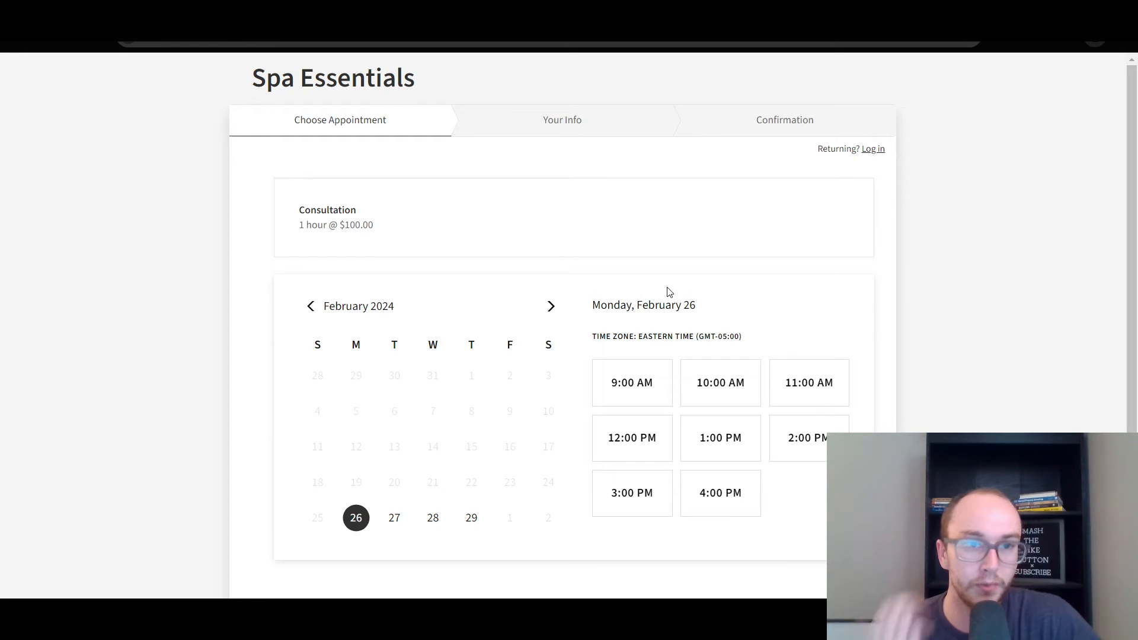
scroll(580, 295, "down", 2)
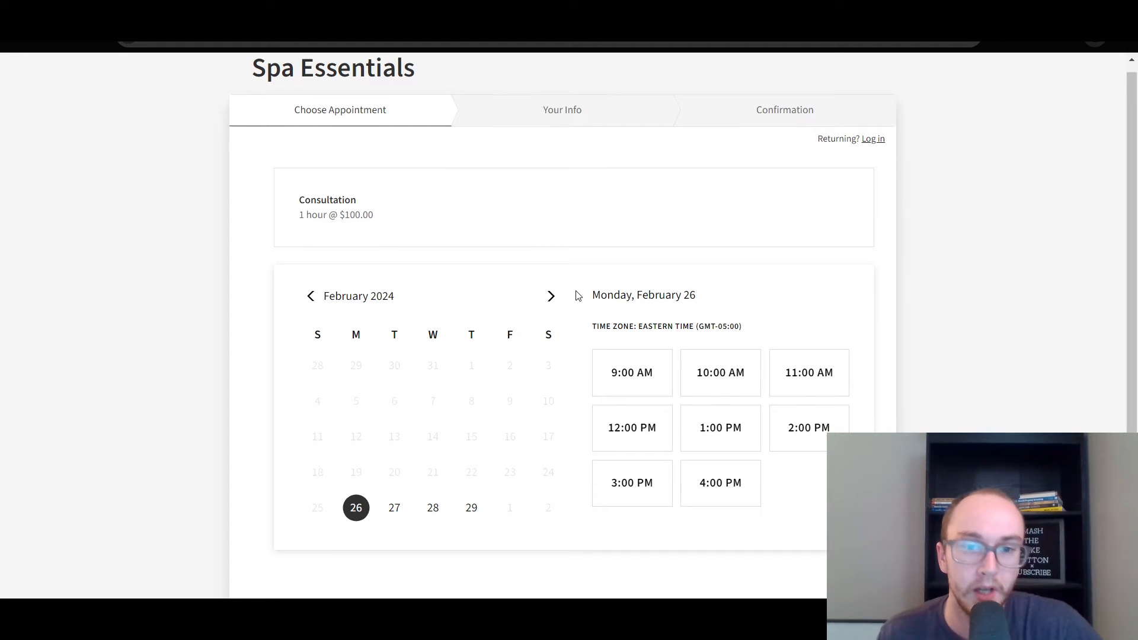
Step: Browse the booking calendar's March 2024 dates and the 2024 and 2025 month overviews, ending on March 2024
left_click(550, 231)
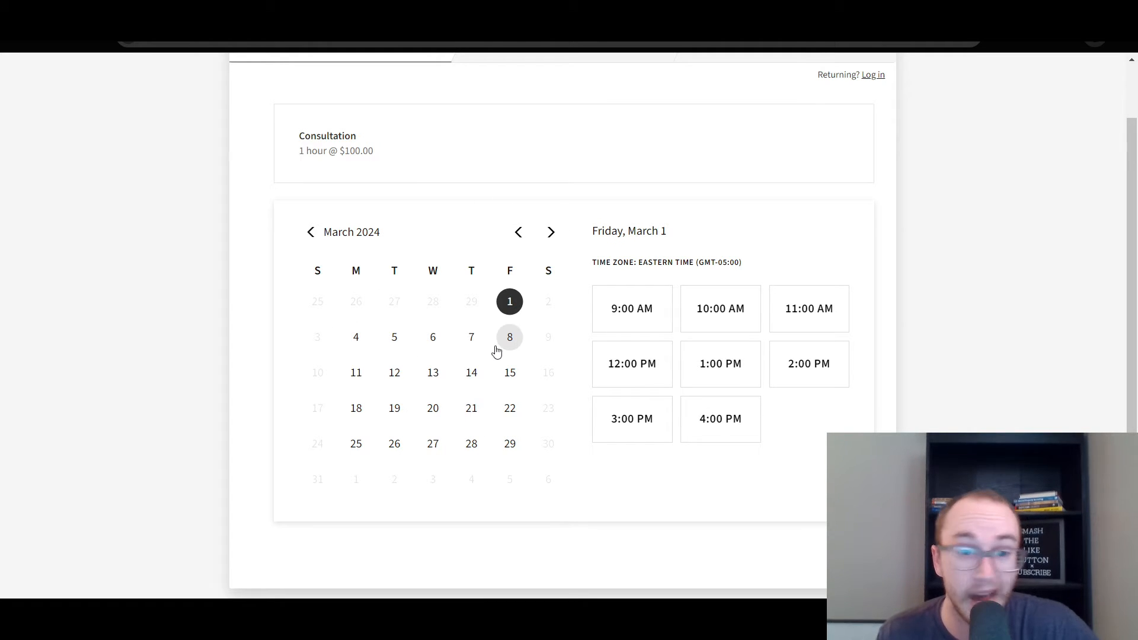
left_click(309, 236)
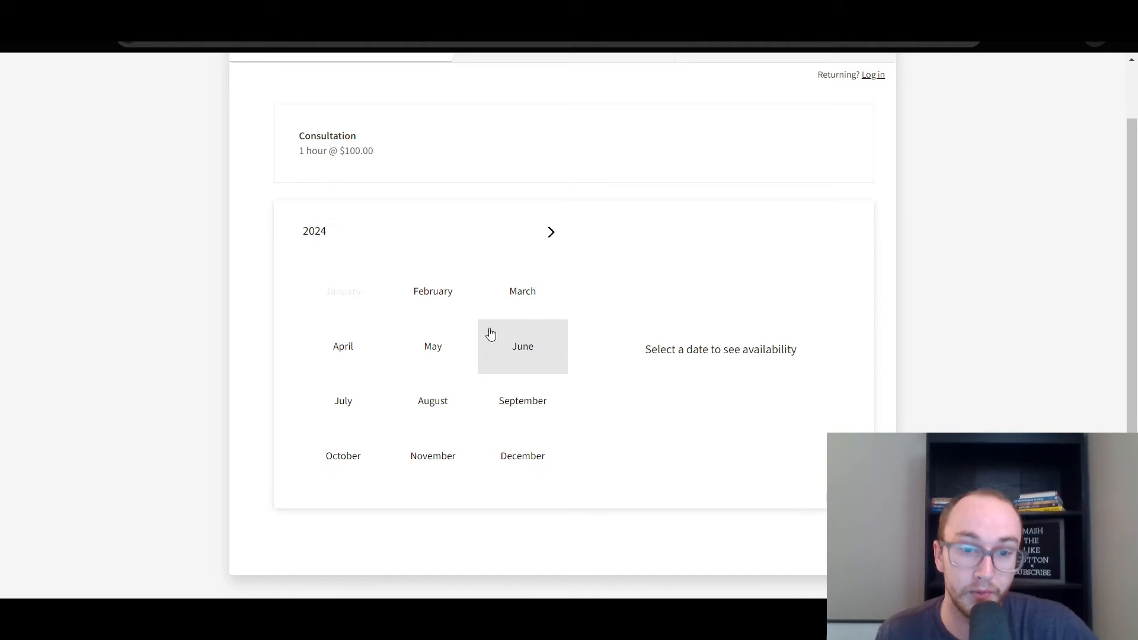
left_click(552, 240)
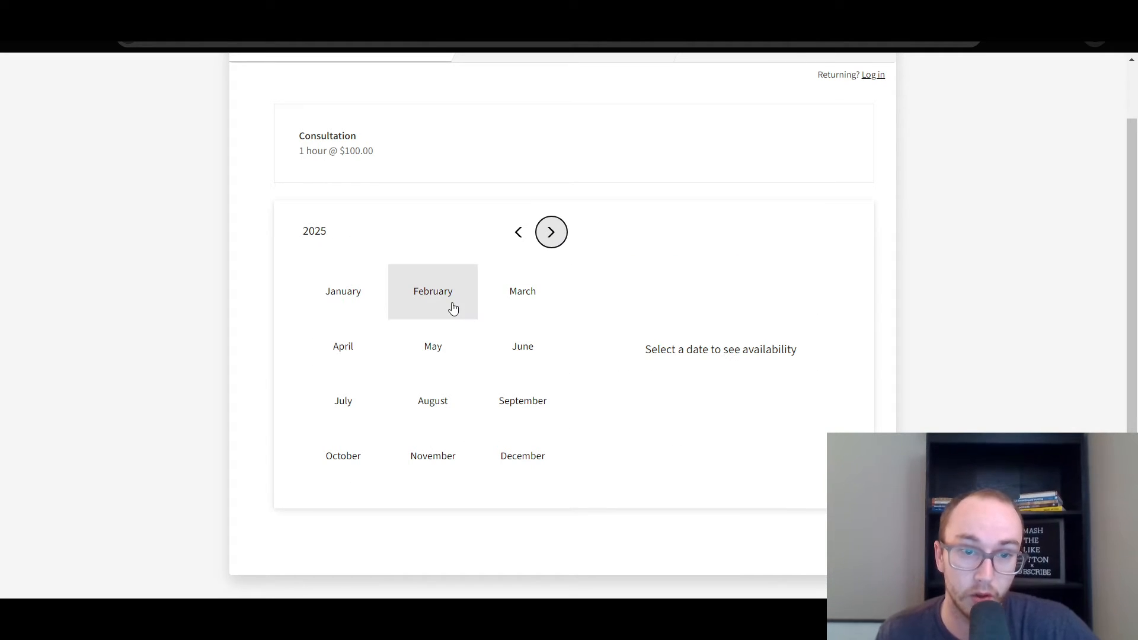
left_click(518, 233)
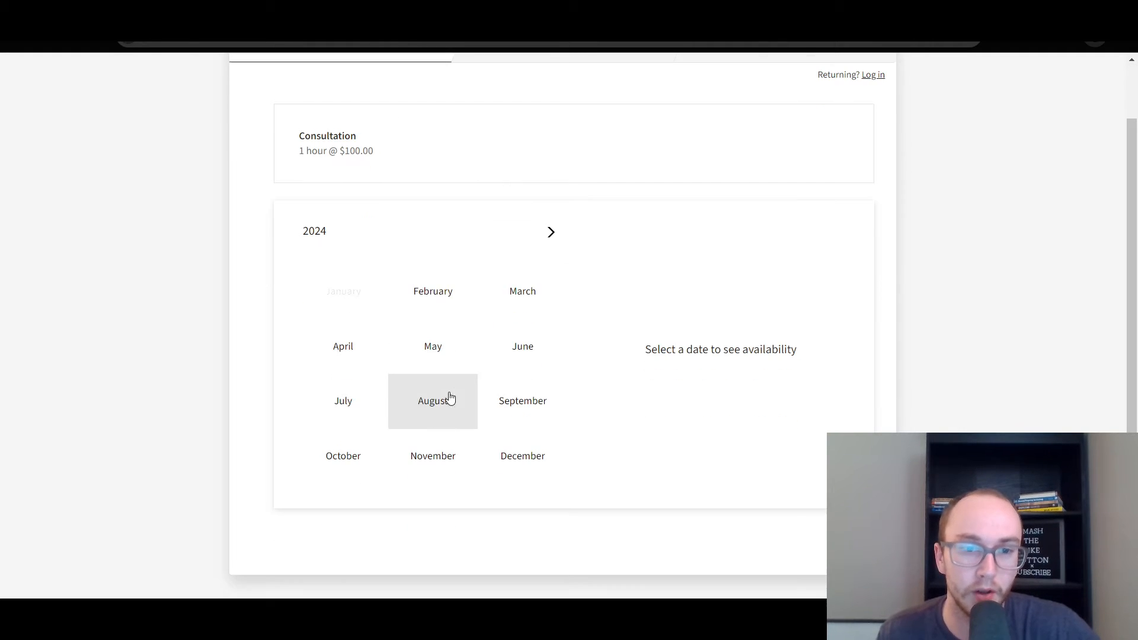
left_click(544, 292)
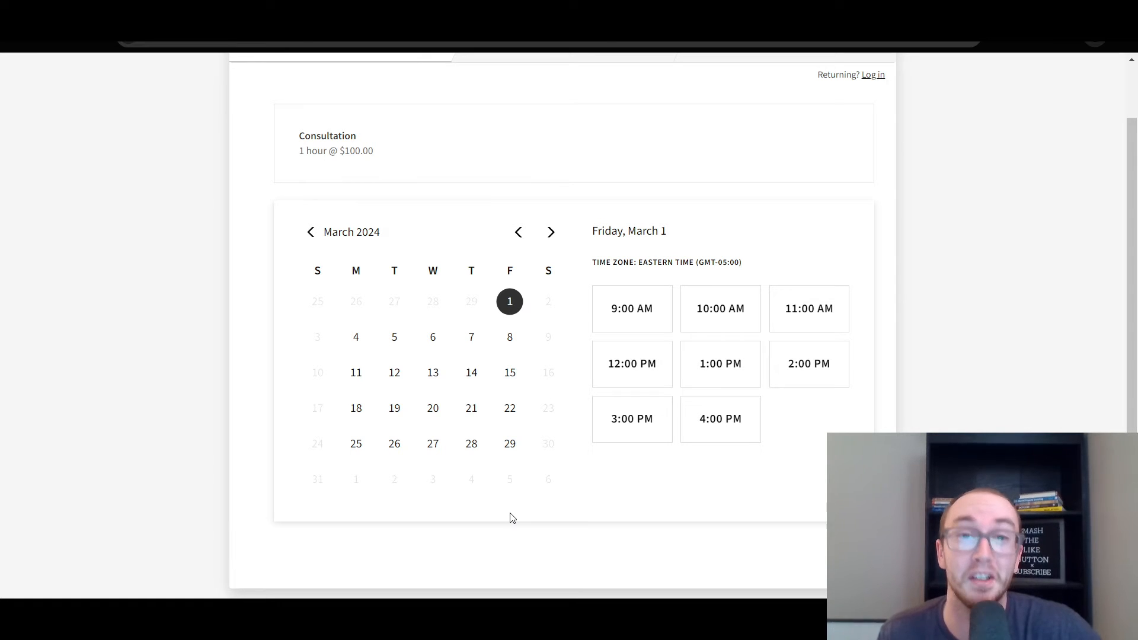
scroll(505, 503, "up", 2)
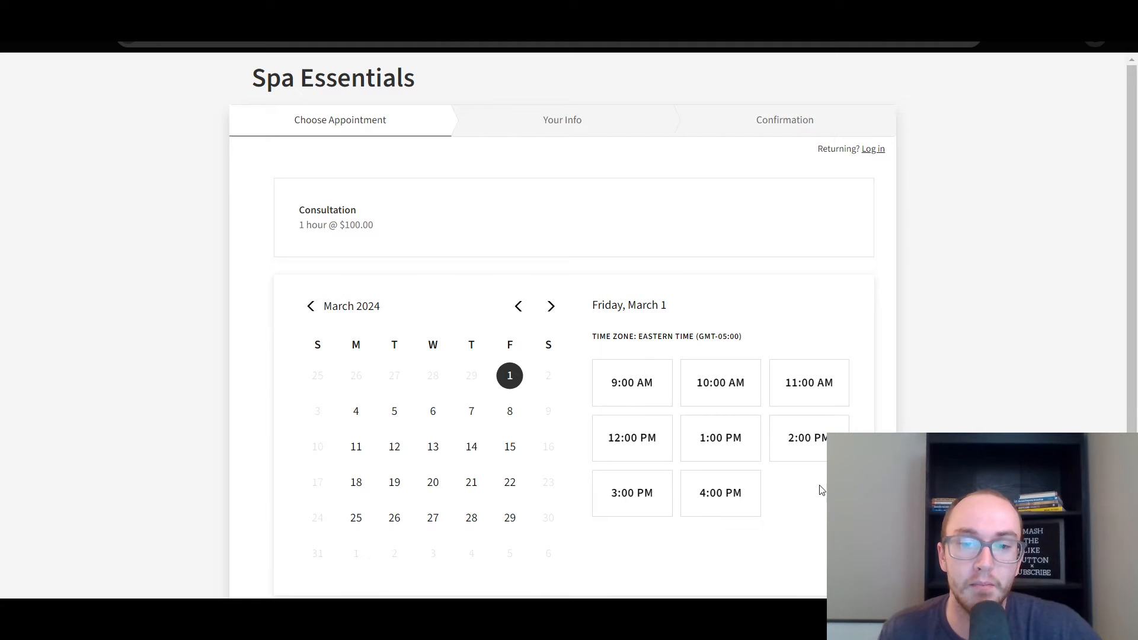
Step: Return from the live scheduling page to the appearance settings, switch the template to Daily and save the change
scroll(498, 374, "down", 3)
scroll(546, 461, "up", 2)
scroll(546, 460, "up", 1)
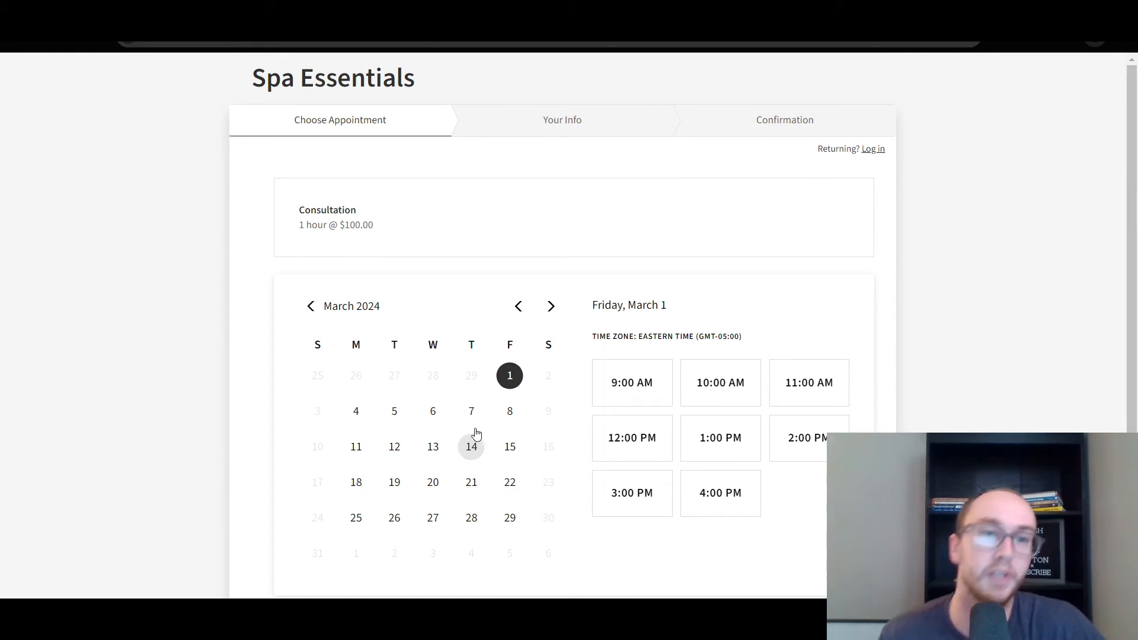
key("ctrl+w")
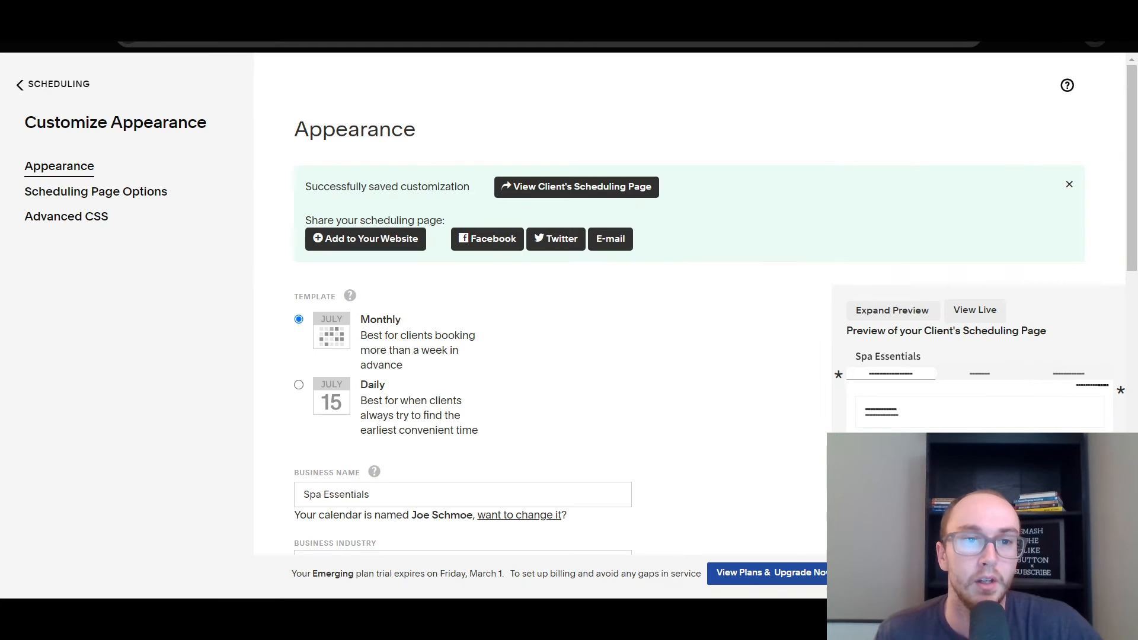
left_click(299, 384)
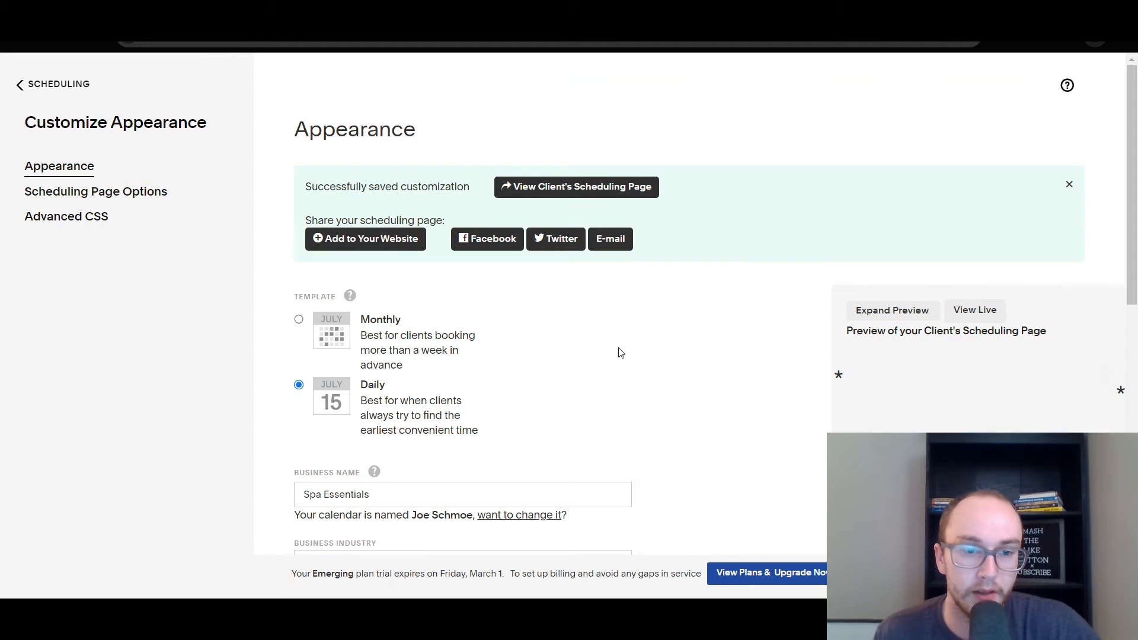
scroll(617, 350, "down", 10)
scroll(584, 368, "up", 7)
scroll(584, 368, "up", 1)
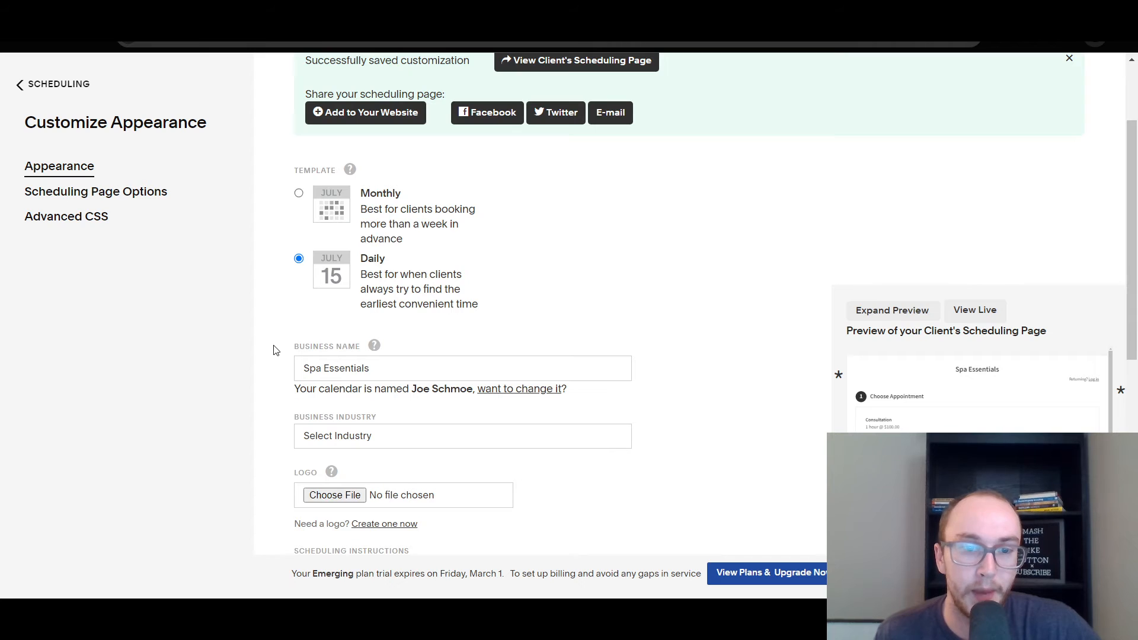
scroll(275, 352, "down", 9)
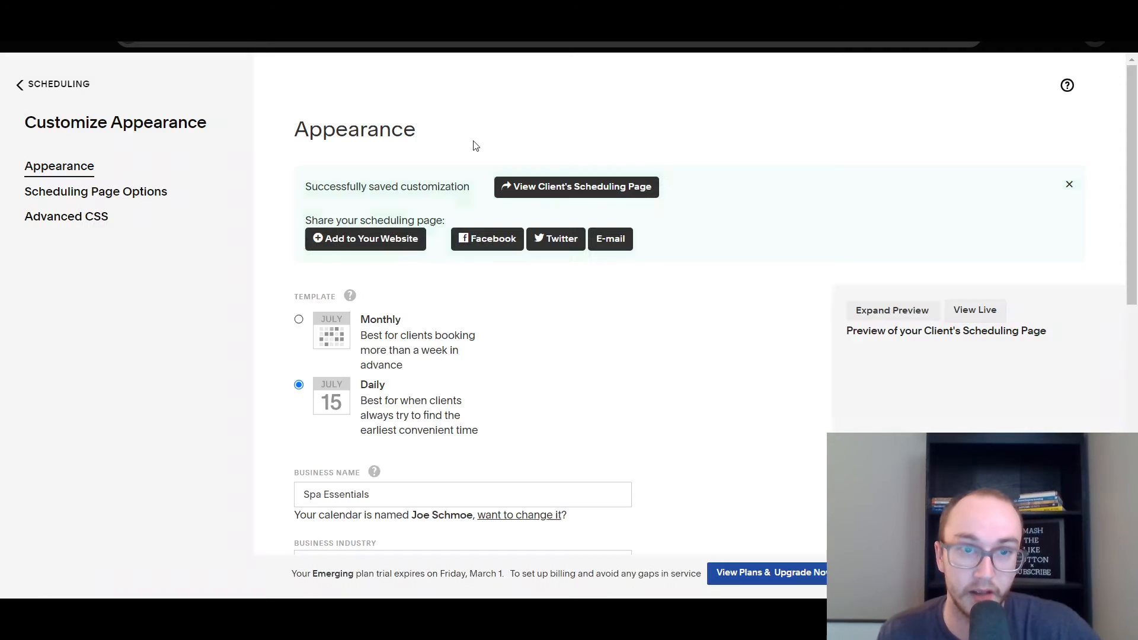
Step: View the live scheduling page with the Daily template, look through its weekly time slots, and close it
left_click(462, 47)
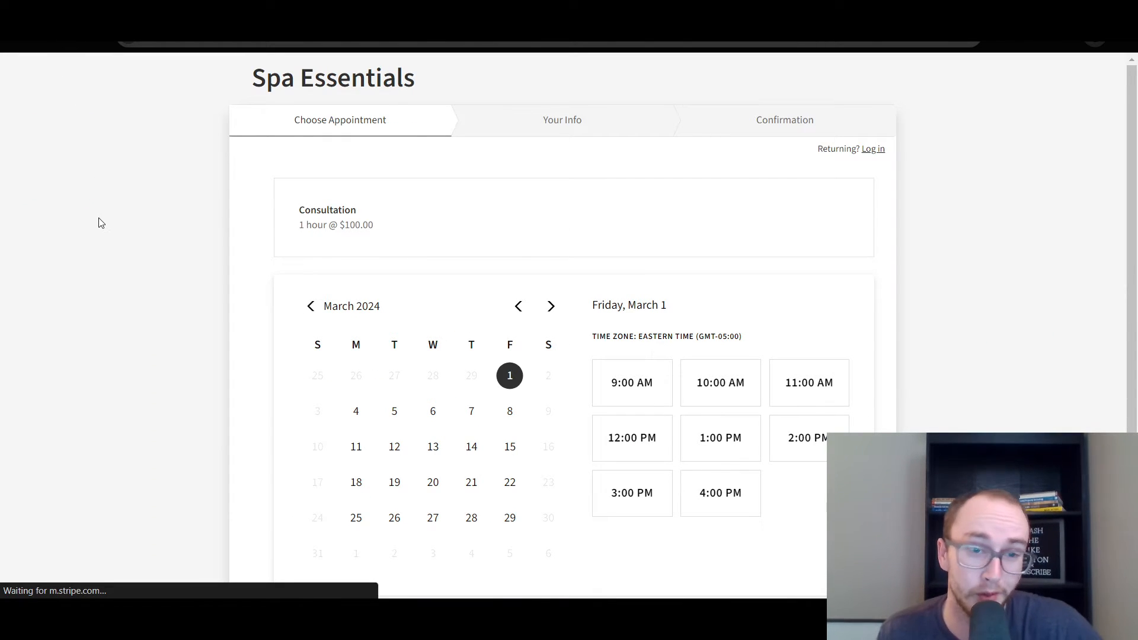
scroll(267, 381, "down", 5)
scroll(883, 286, "up", 2)
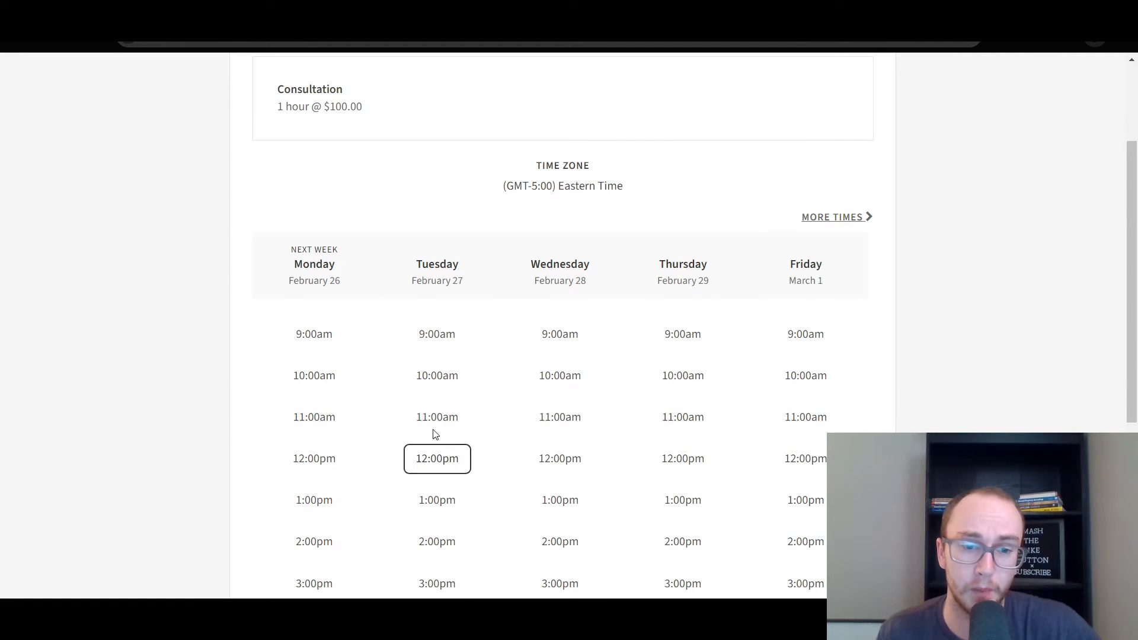
scroll(506, 354, "down", 1)
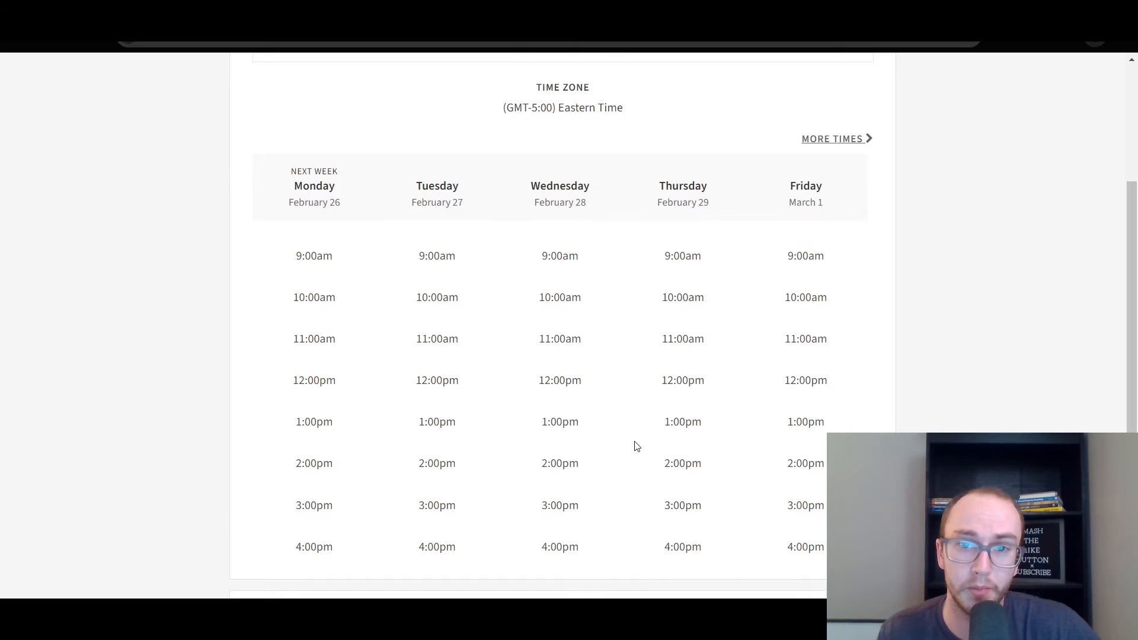
scroll(634, 444, "down", 3)
scroll(500, 516, "up", 6)
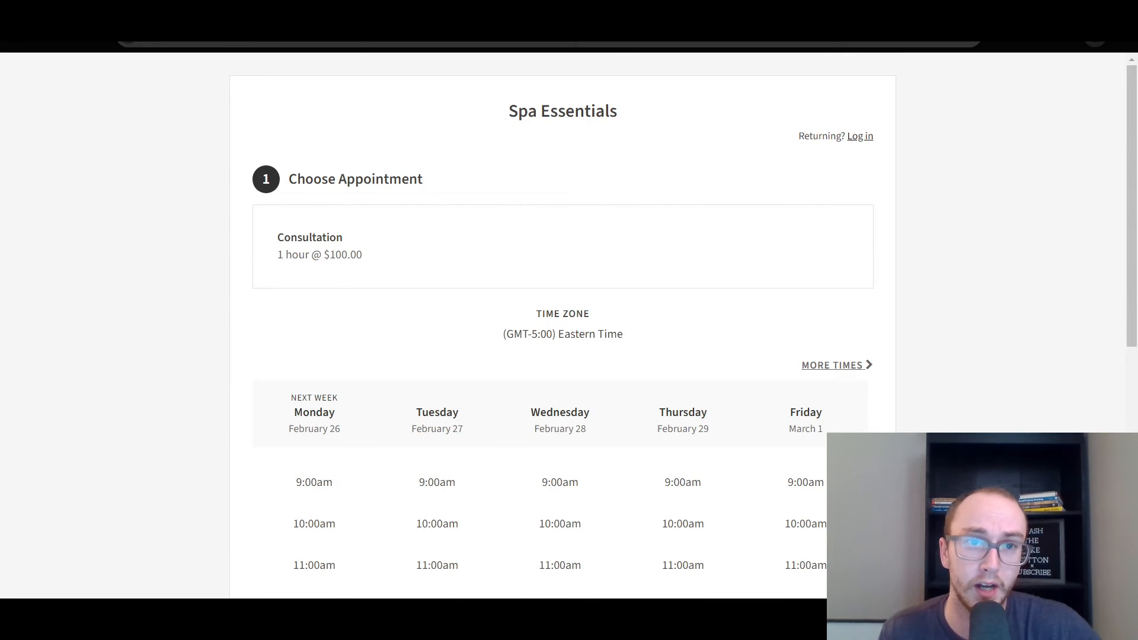
key("ctrl+w")
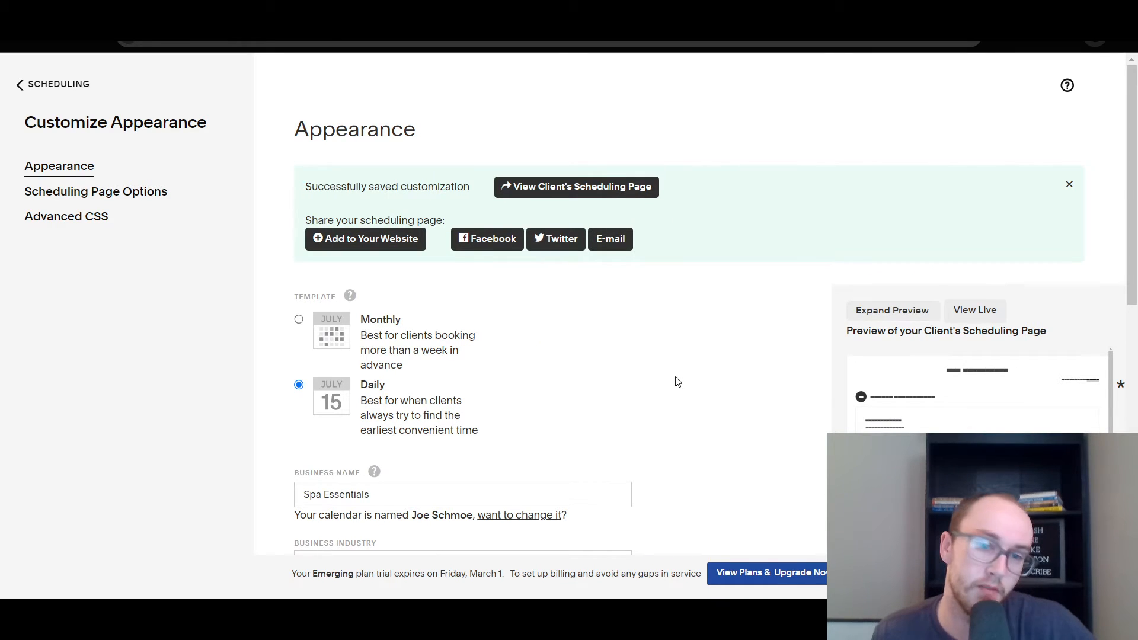
Step: Review the business name, calendar name, business industry and logo settings of the scheduling page
scroll(581, 352, "down", 3)
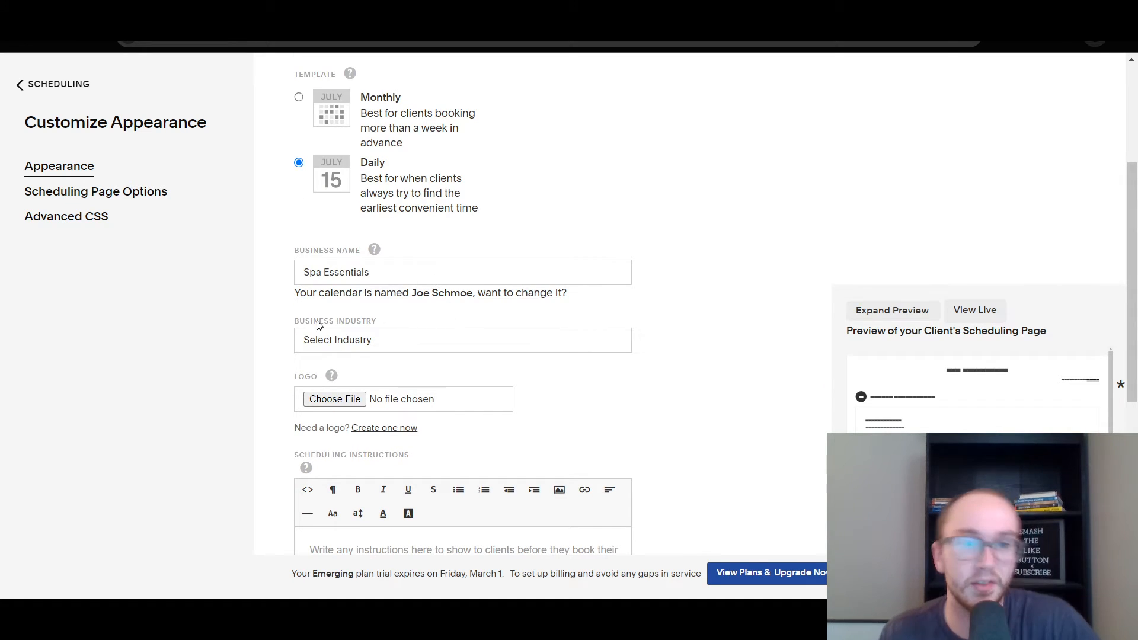
left_click_drag(413, 292, 445, 294)
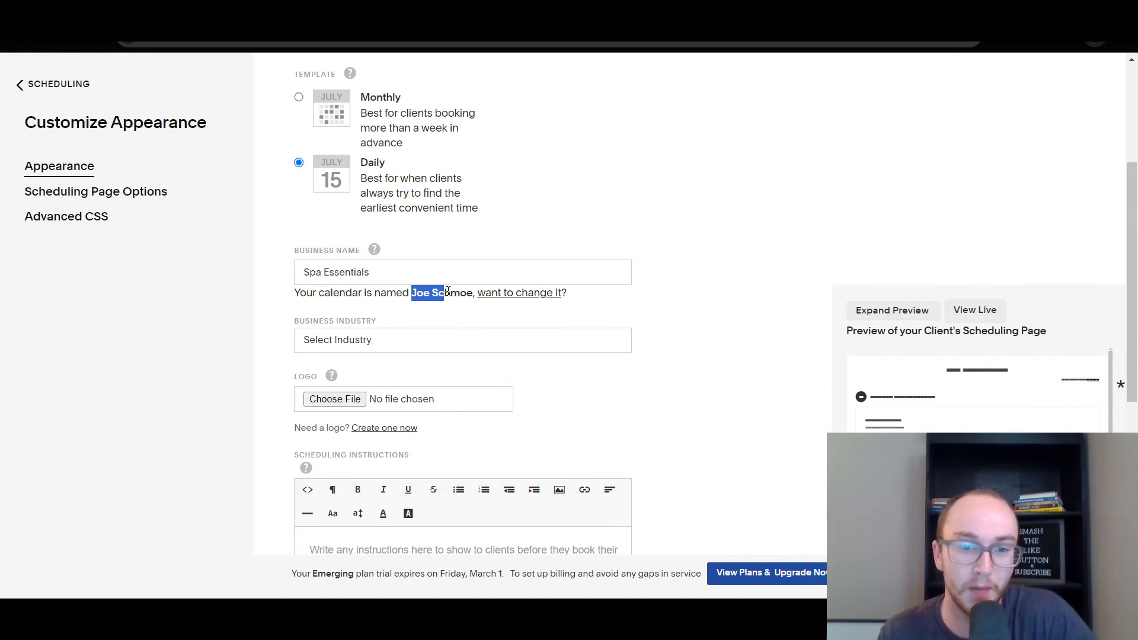
left_click(418, 296)
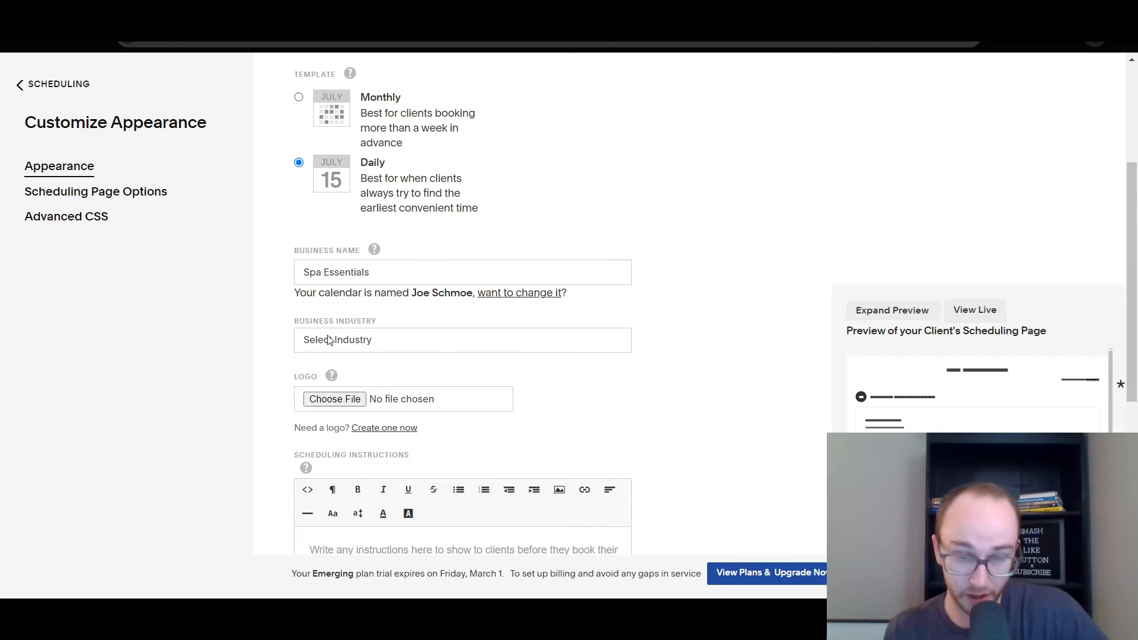
scroll(329, 339, "down", 1)
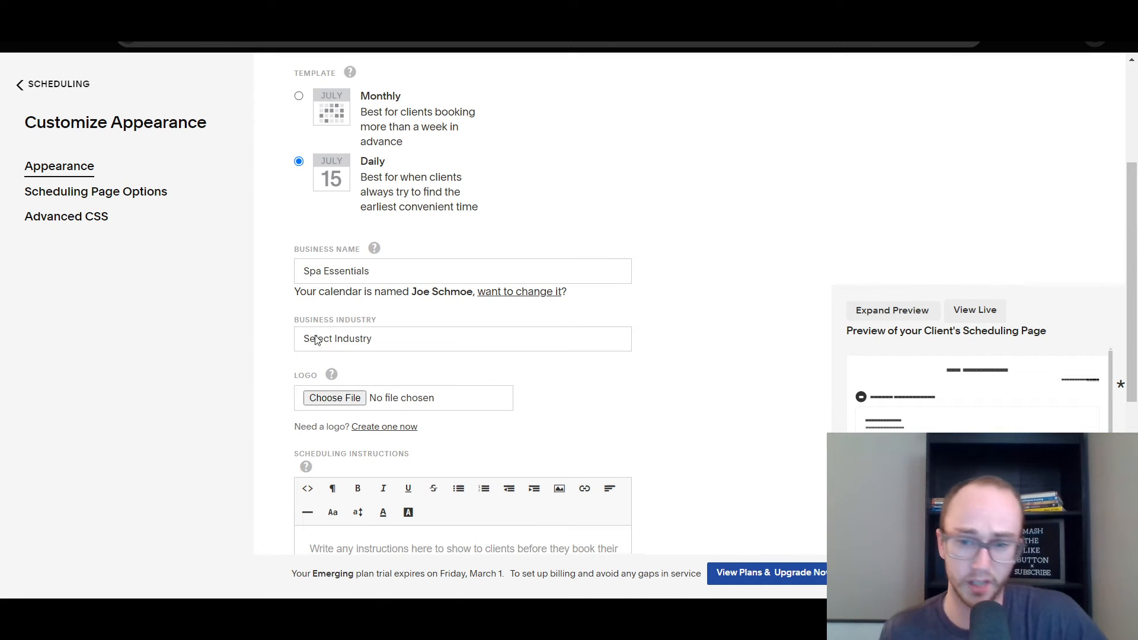
scroll(652, 356, "up", 2)
scroll(626, 366, "down", 2)
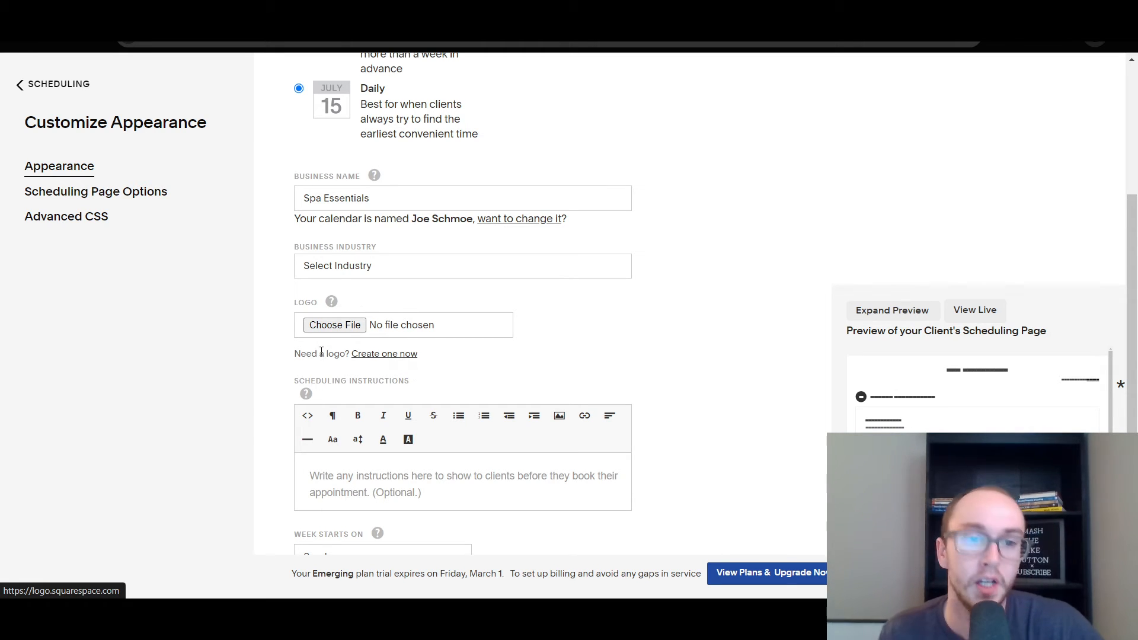
scroll(297, 402, "down", 1)
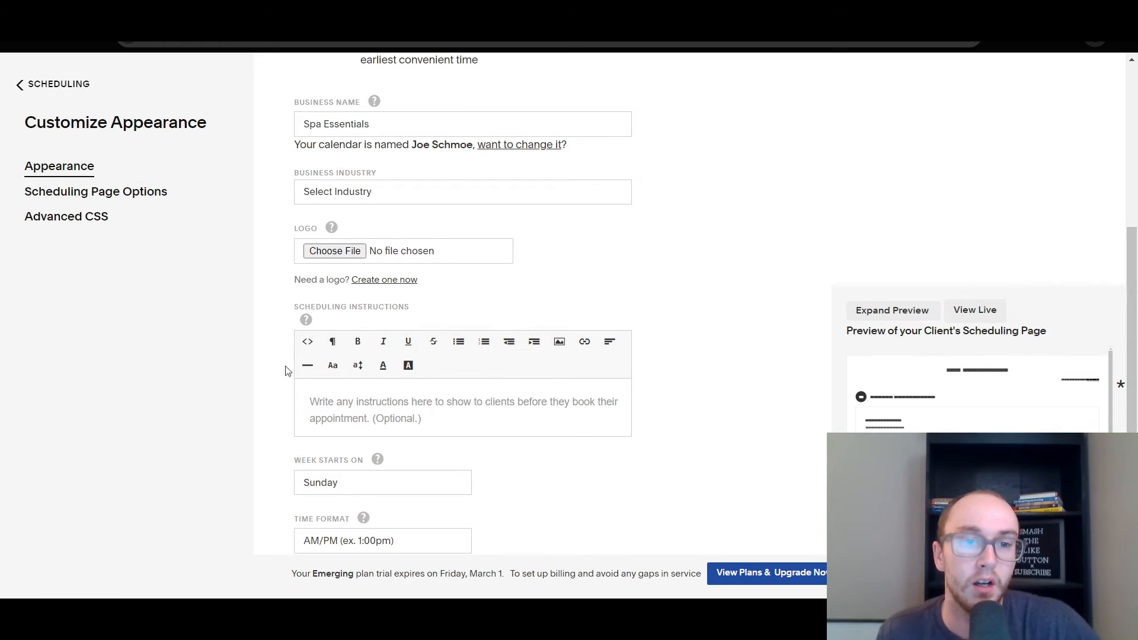
Step: Examine the scheduling instructions, week start, time format and language settings, including the help note for language
left_click(305, 320)
scroll(278, 396, "down", 2)
scroll(290, 356, "up", 1)
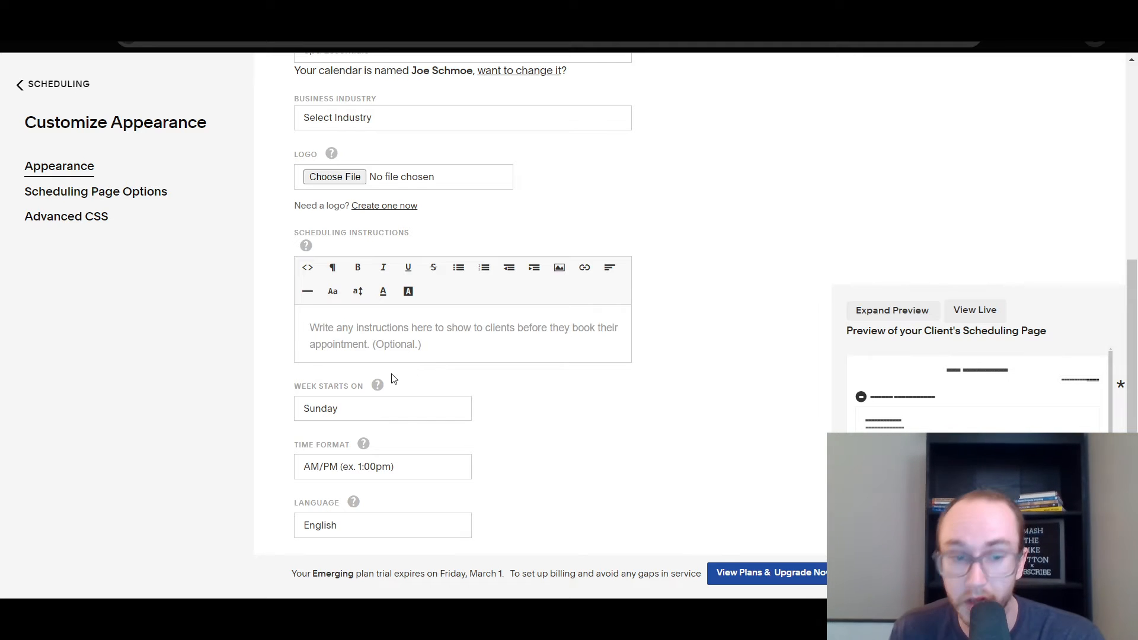
scroll(415, 372, "down", 1)
left_click(363, 370)
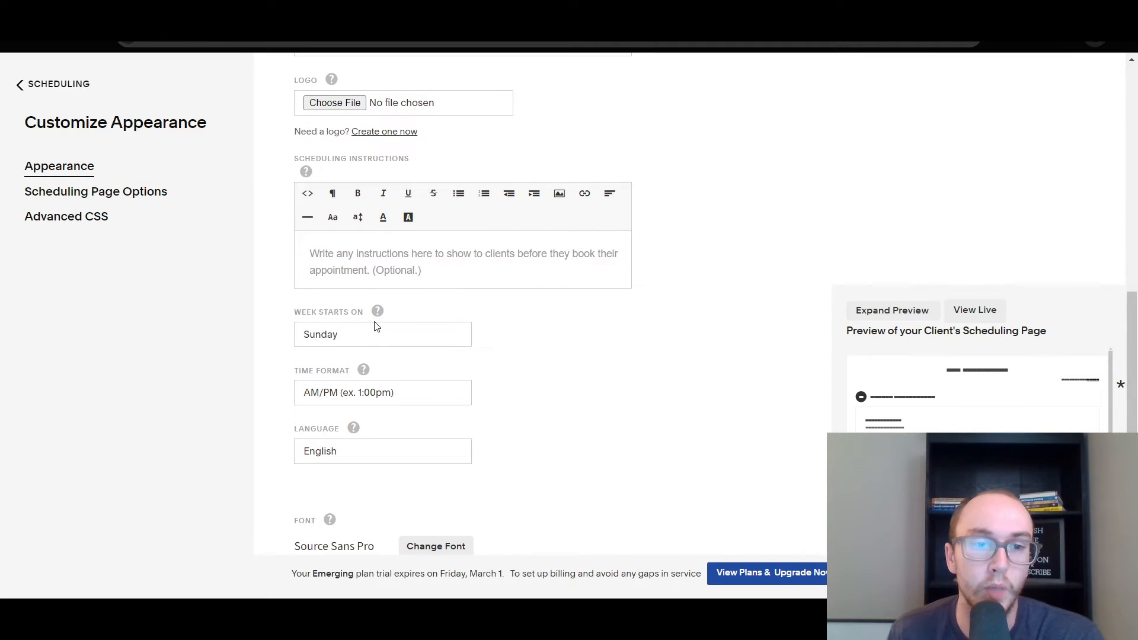
scroll(375, 326, "down", 1)
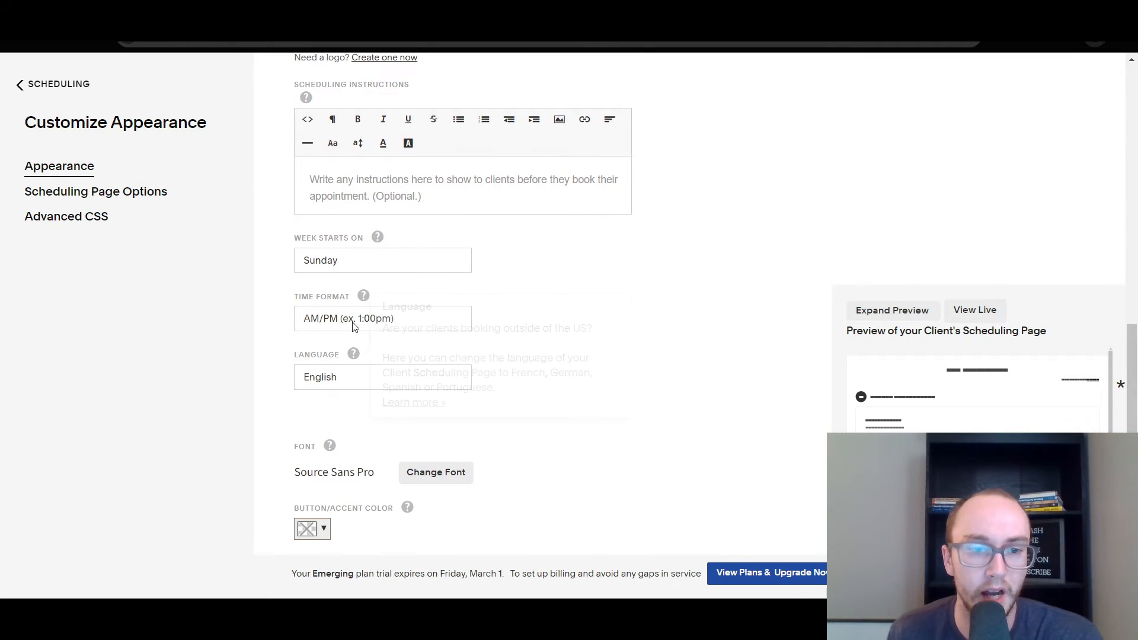
mouse_move(354, 354)
scroll(580, 349, "down", 1)
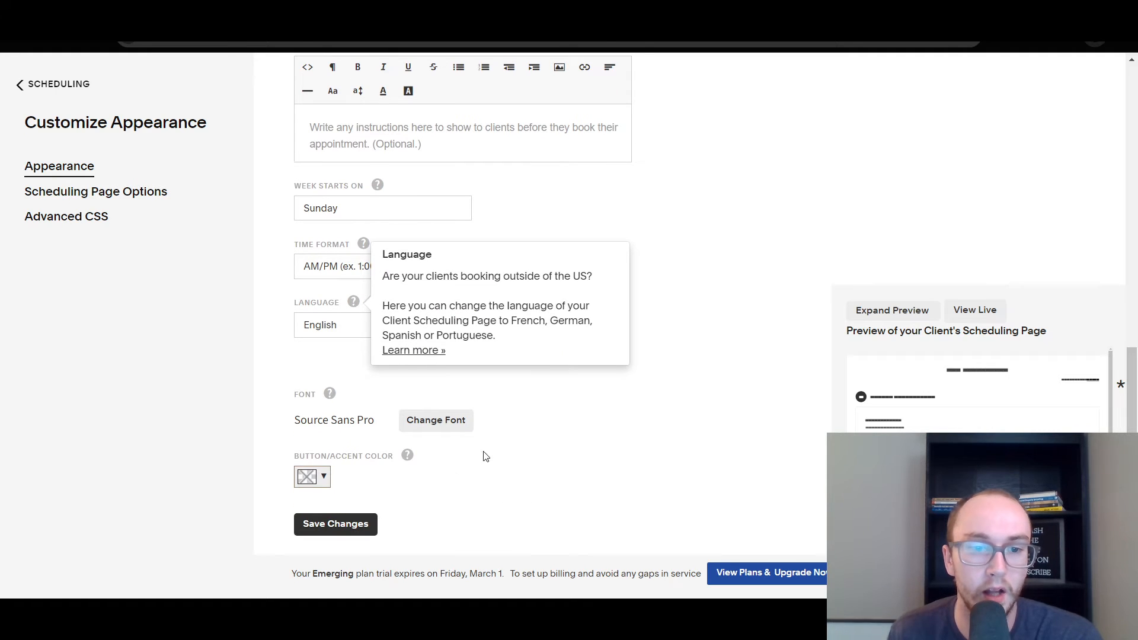
Step: Set the scheduling page's button/accent color to blue and save the appearance changes
left_click(325, 477)
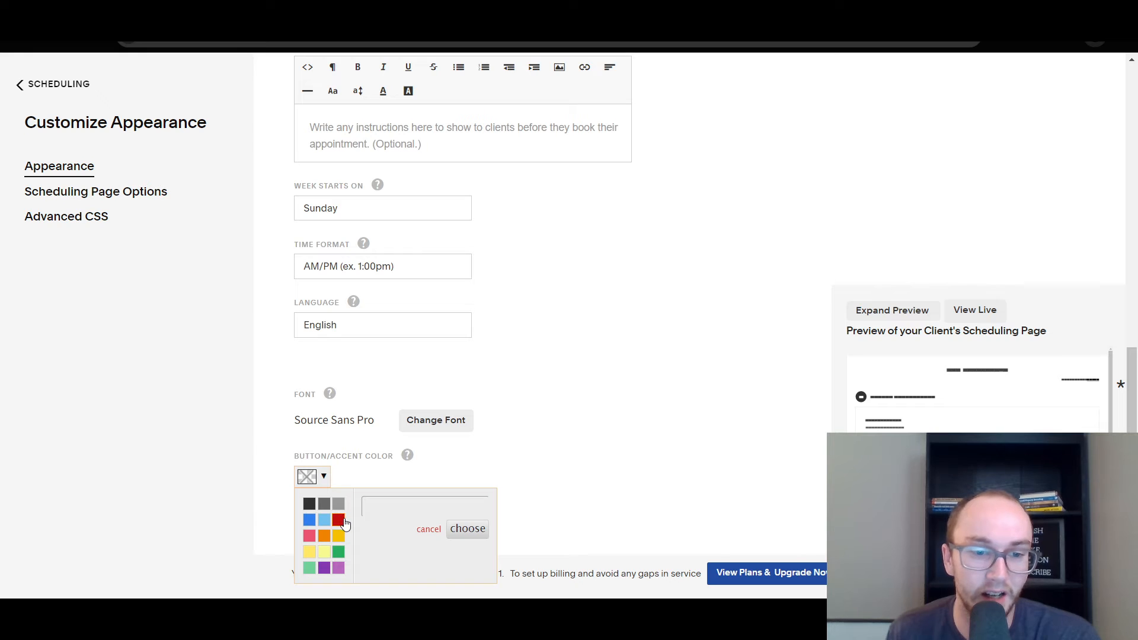
left_click(308, 520)
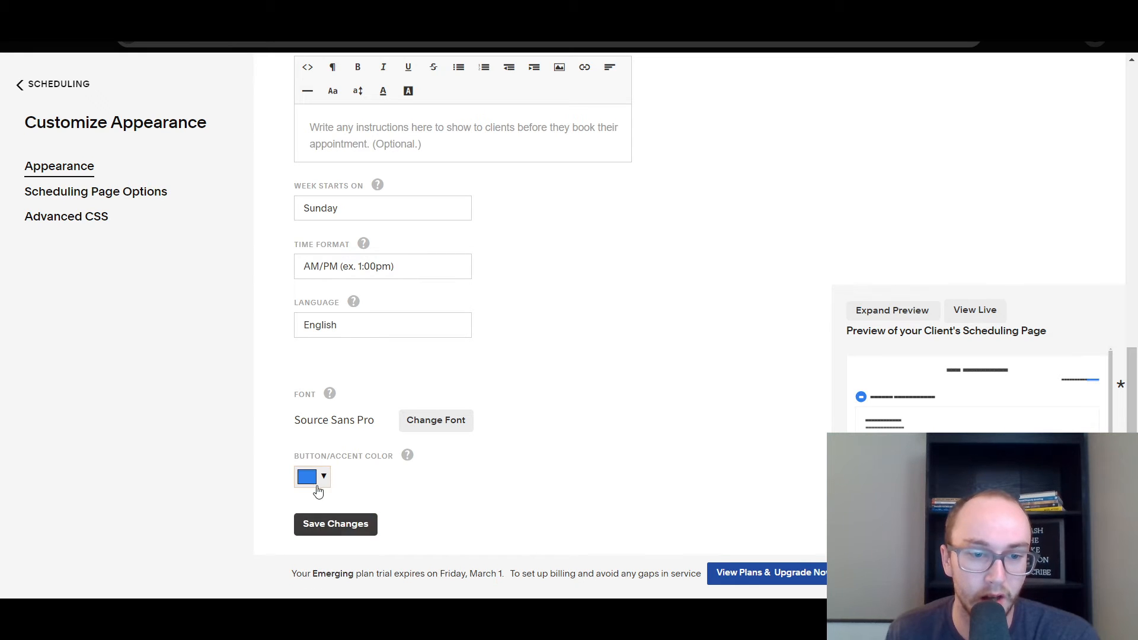
left_click(320, 524)
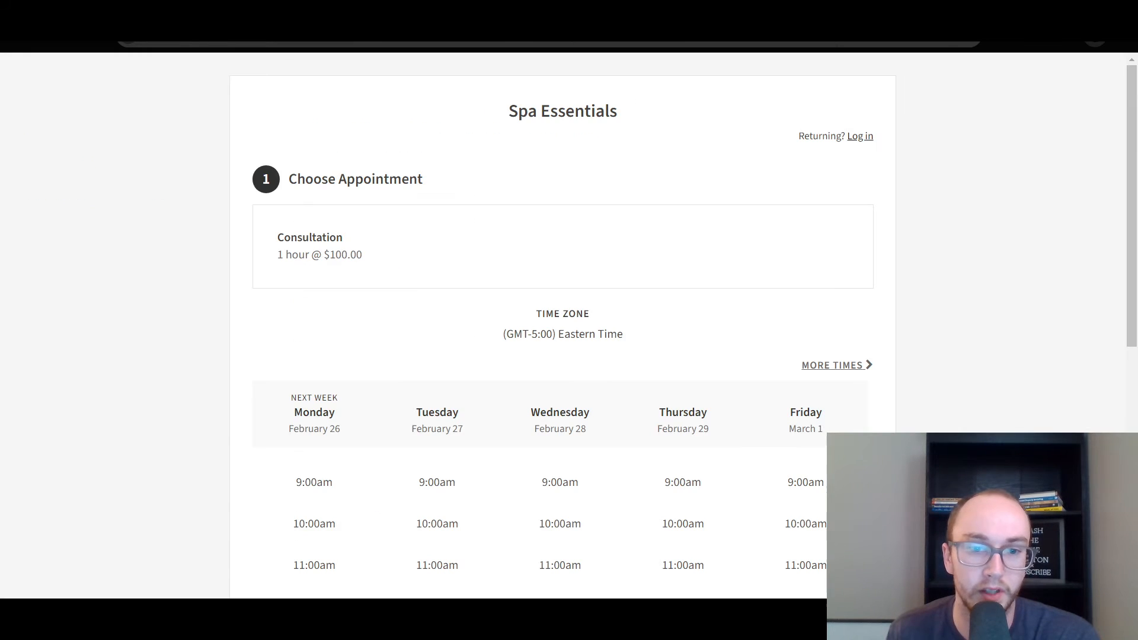
Step: Reload the live scheduling page to check the new accent color, and return to the appearance settings
left_click(68, 41)
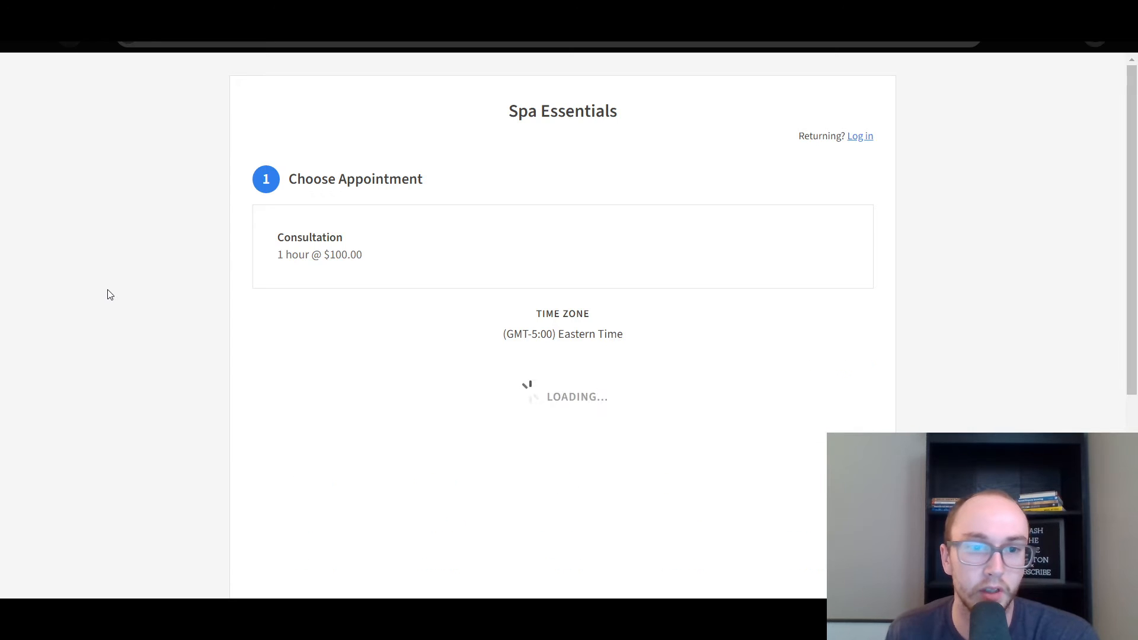
scroll(402, 249, "down", 6)
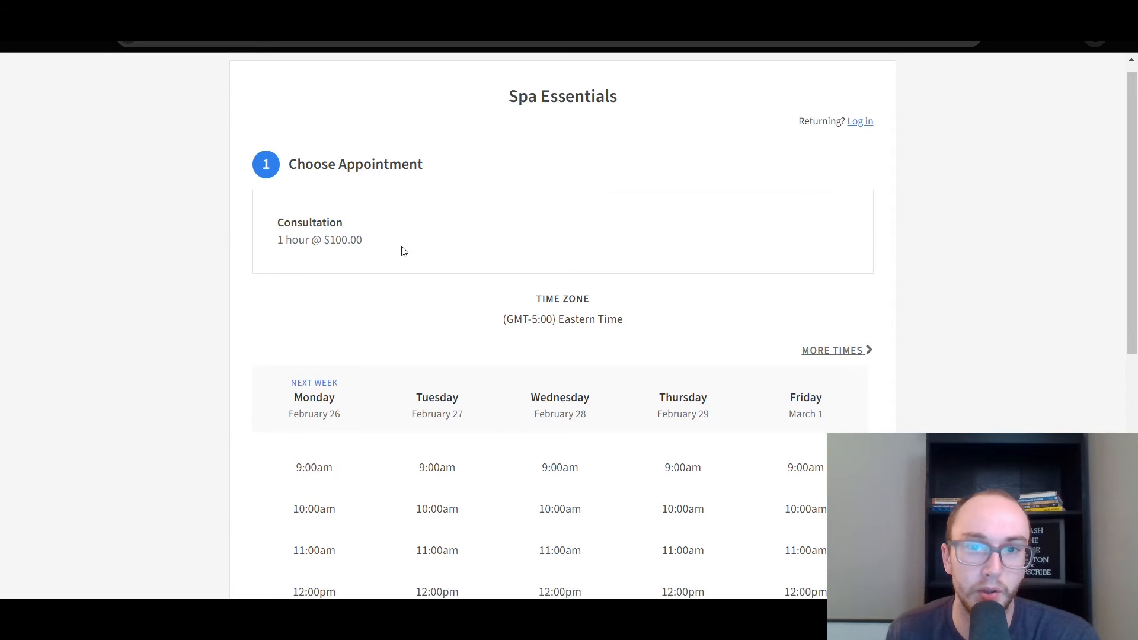
scroll(364, 307, "up", 5)
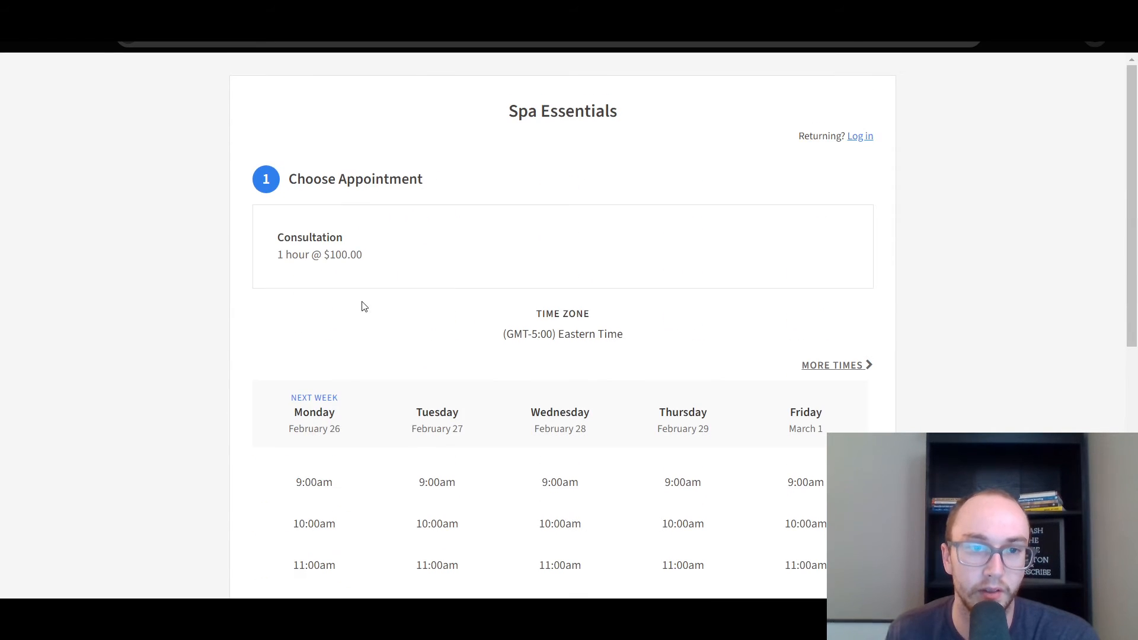
left_click(237, 12)
scroll(283, 467, "down", 4)
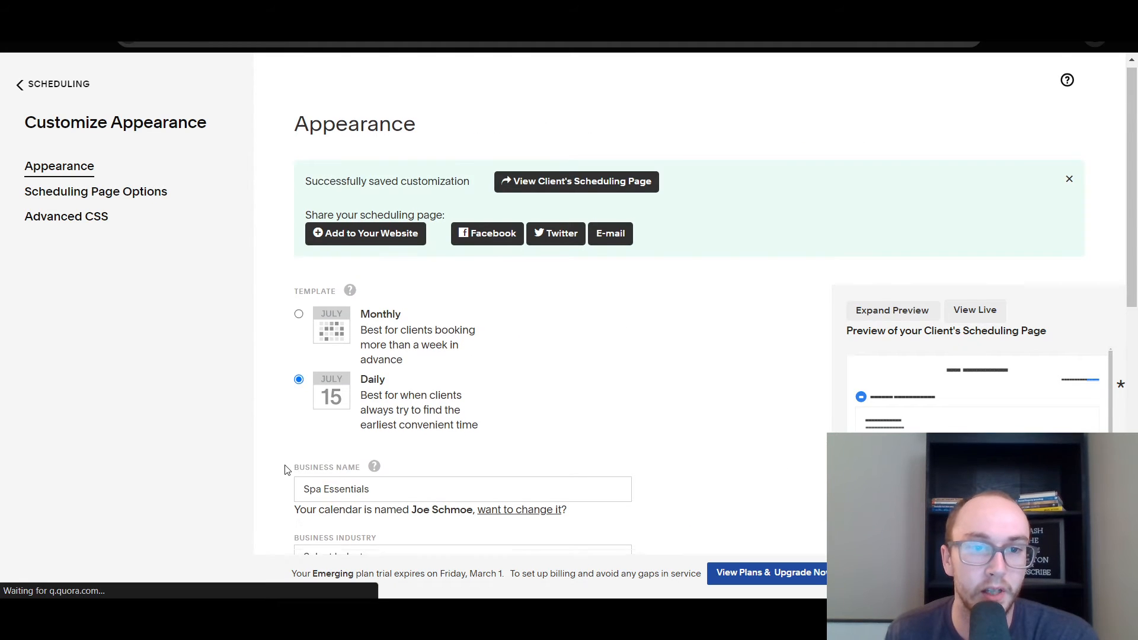
scroll(281, 468, "up", 4)
scroll(281, 468, "up", 1)
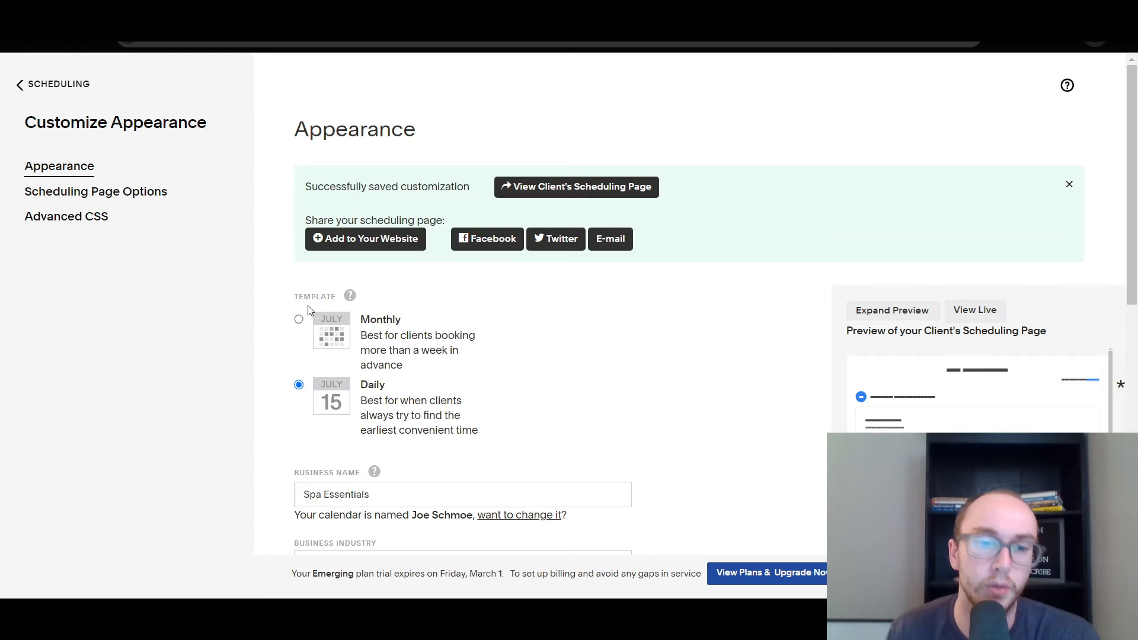
scroll(272, 340, "down", 11)
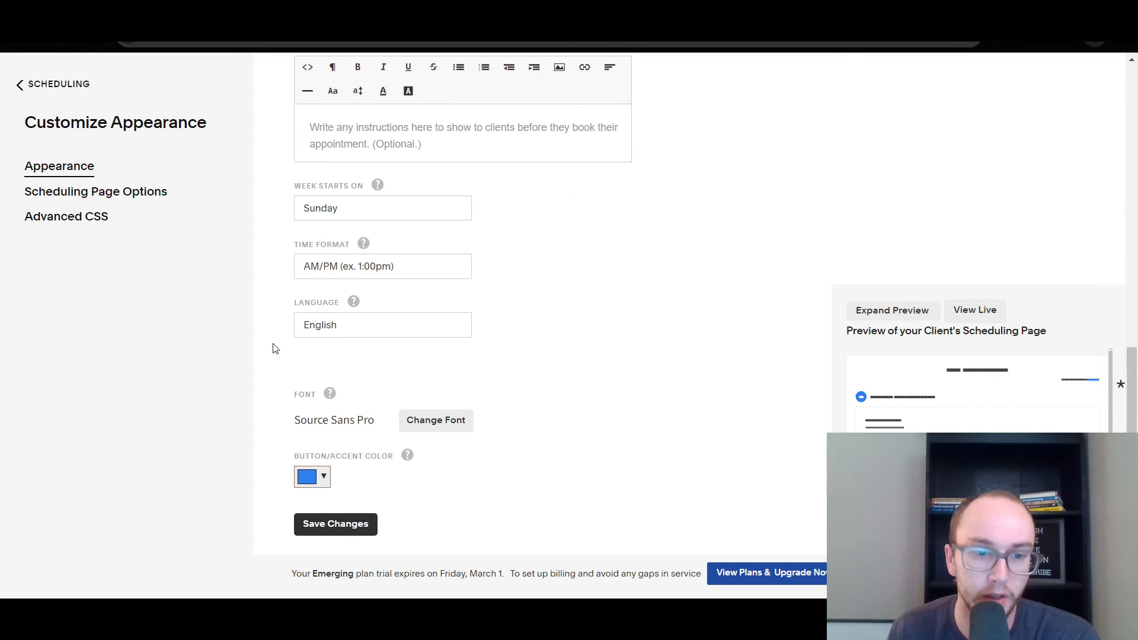
scroll(813, 264, "up", 11)
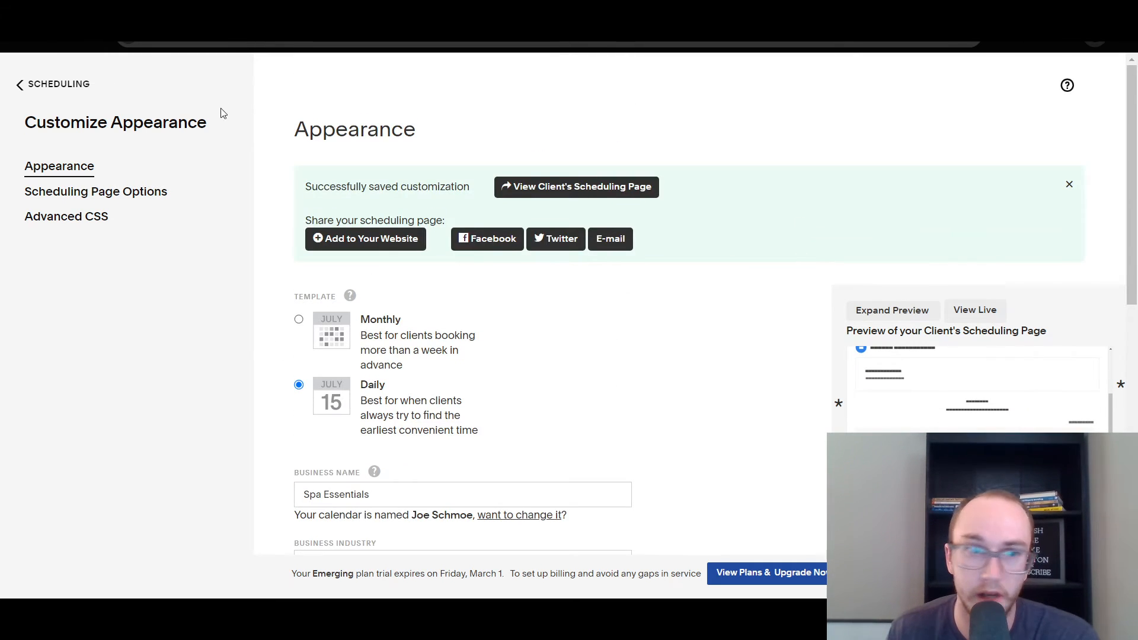
scroll(222, 112, "down", 1)
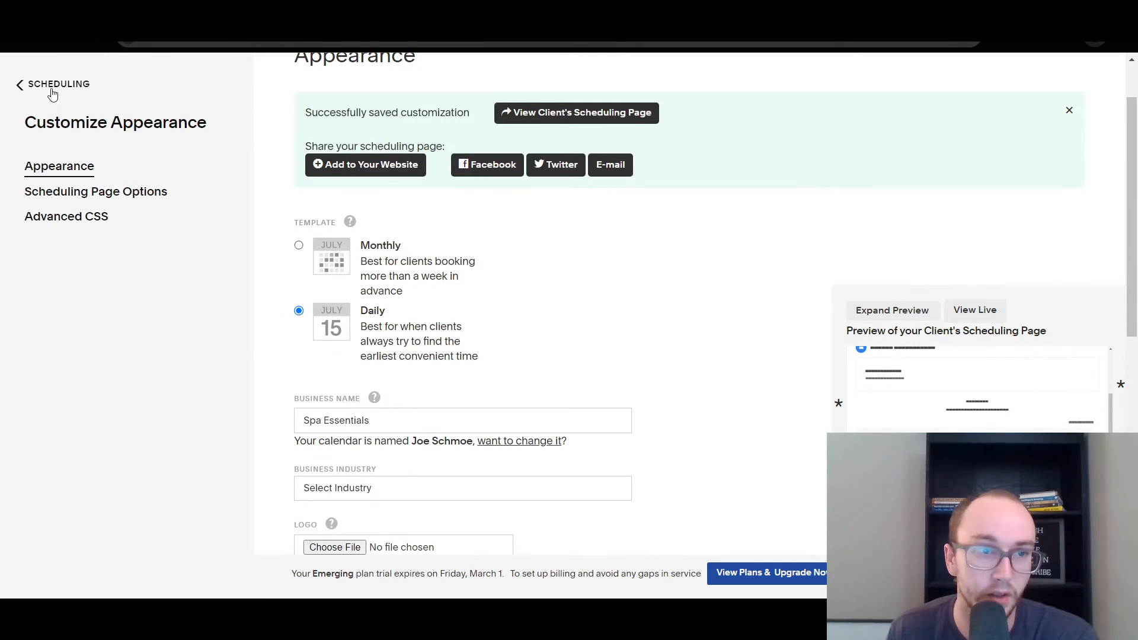
Step: Open the Scheduling Page Options and read through the available client booking and display options
left_click(58, 204)
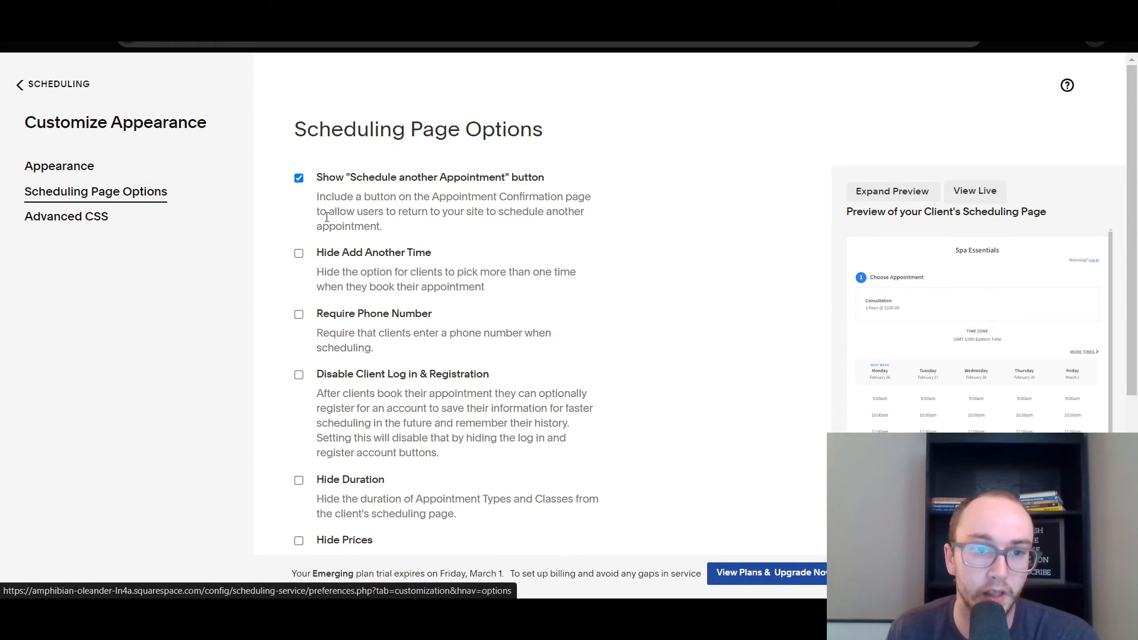
scroll(336, 514, "down", 1)
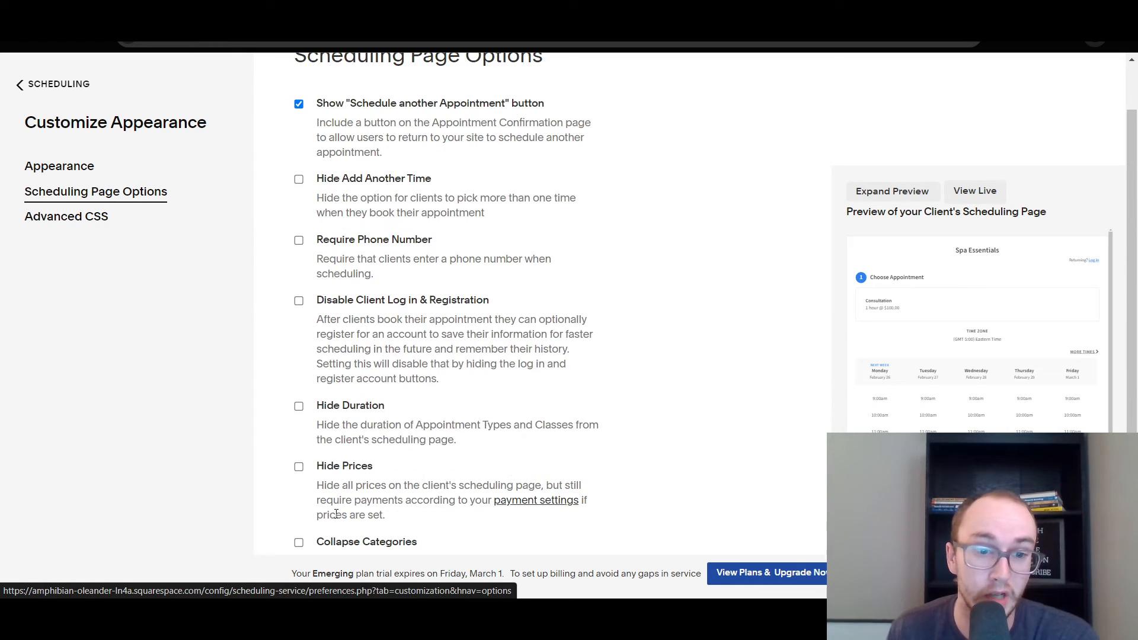
scroll(350, 517, "down", 3)
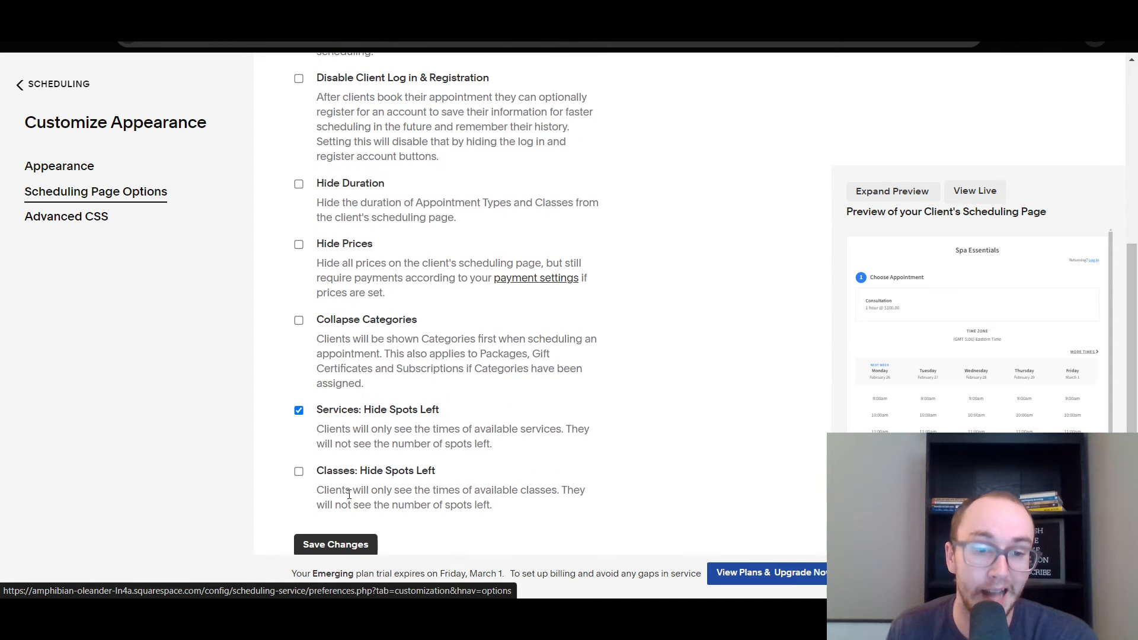
scroll(273, 461, "up", 3)
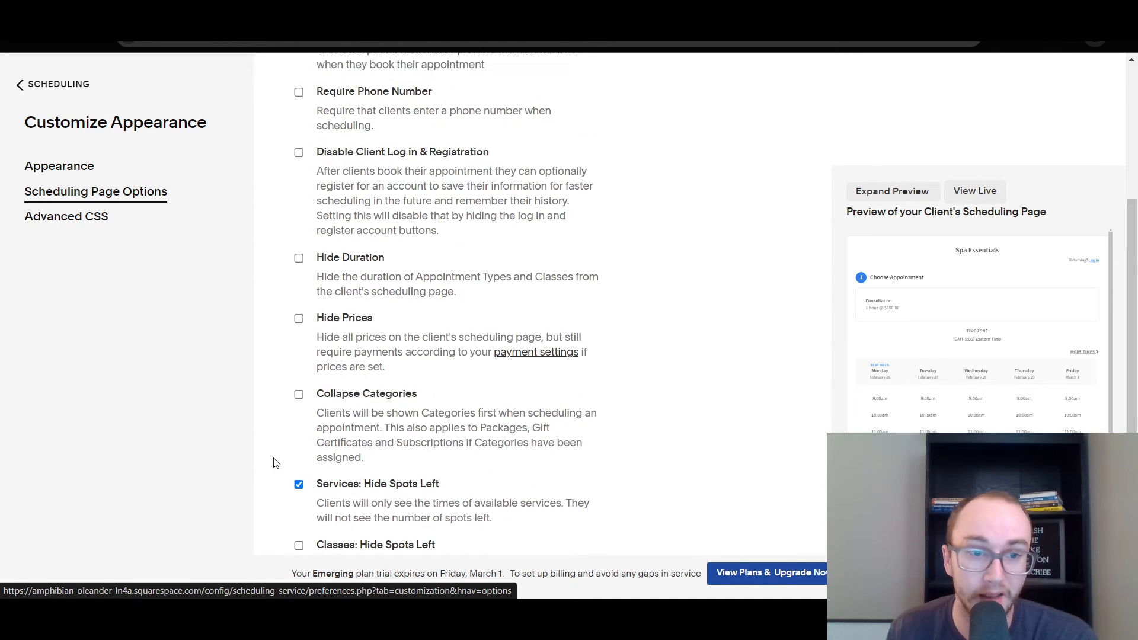
Step: Review the Scheduling Page Options again, from the "Schedule another Appointment" button through the phone number, login and duration settings
scroll(326, 446, "up", 1)
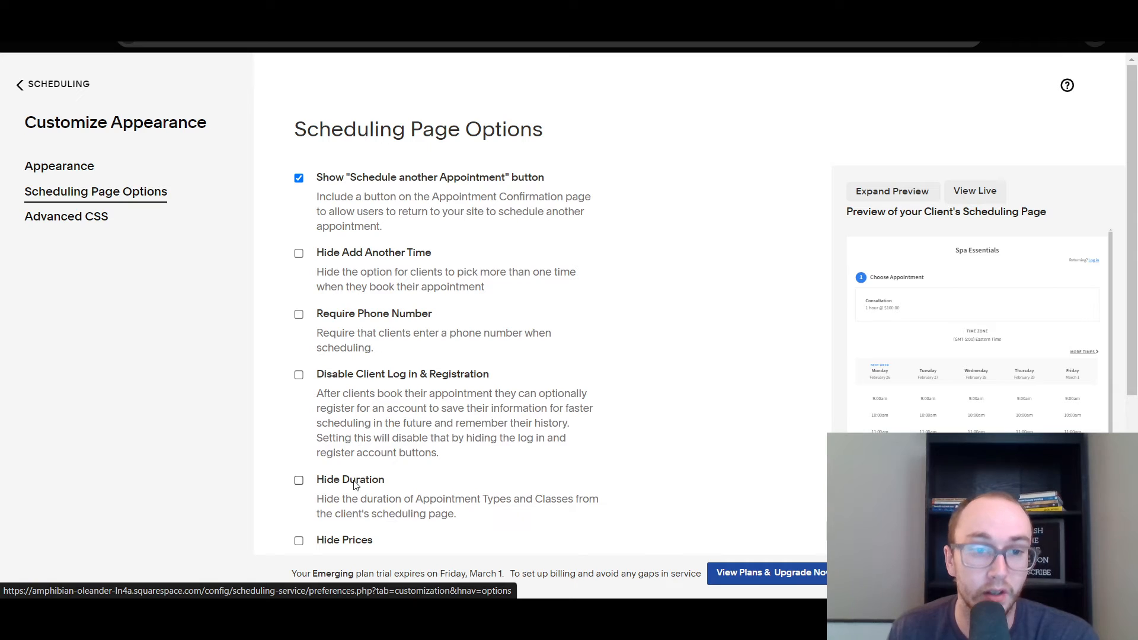
mouse_move(402, 323)
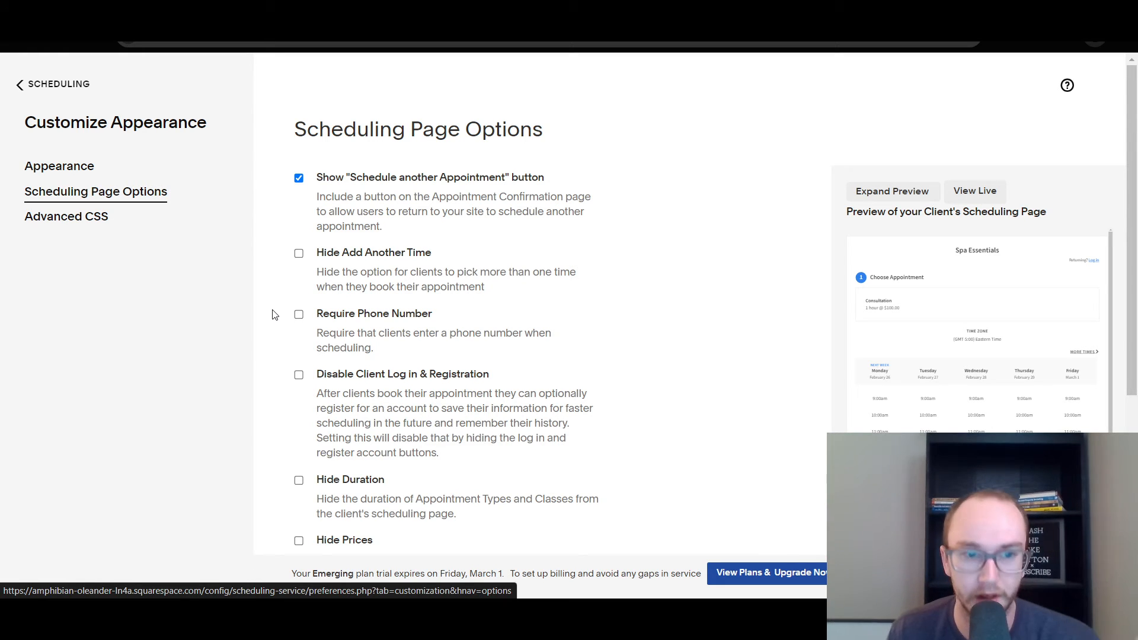
scroll(261, 311, "down", 1)
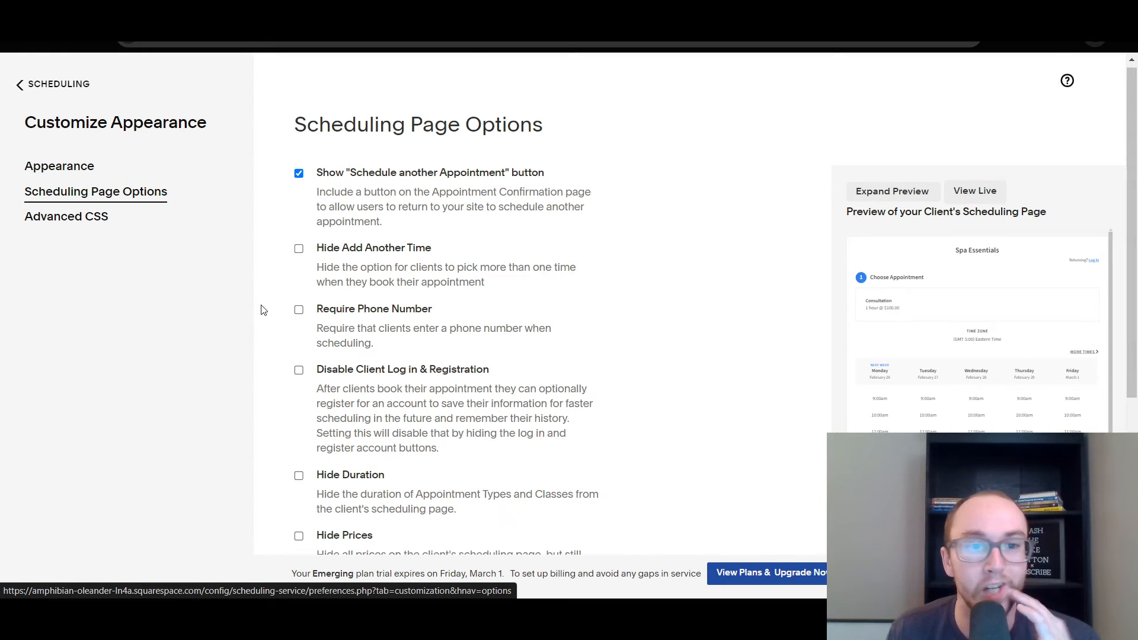
scroll(261, 311, "up", 1)
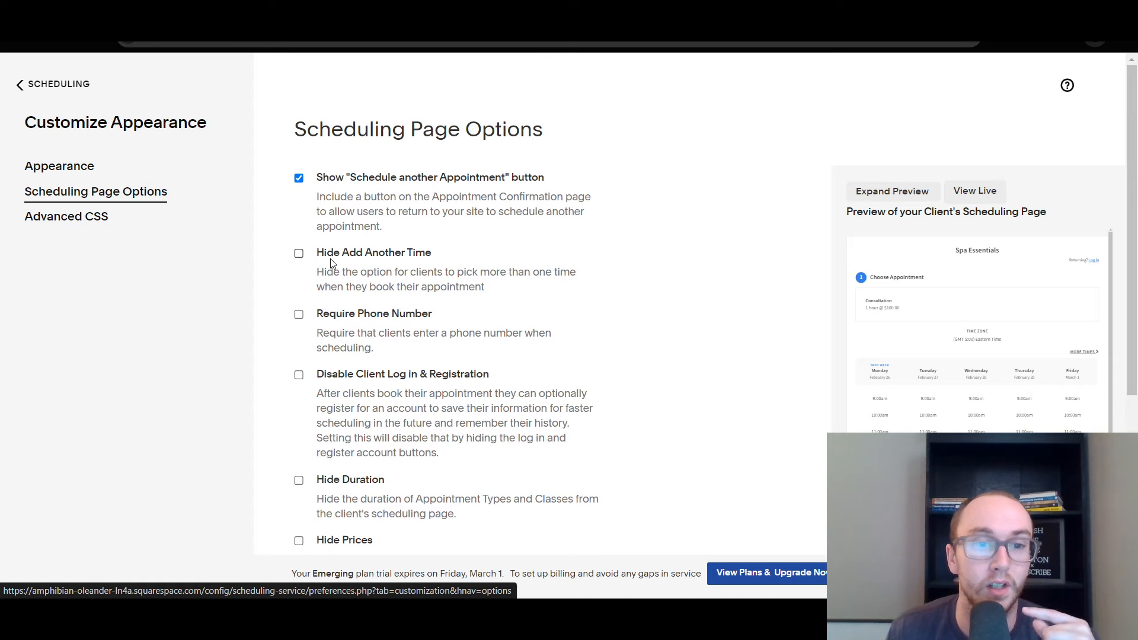
scroll(419, 262, "down", 2)
scroll(419, 262, "up", 2)
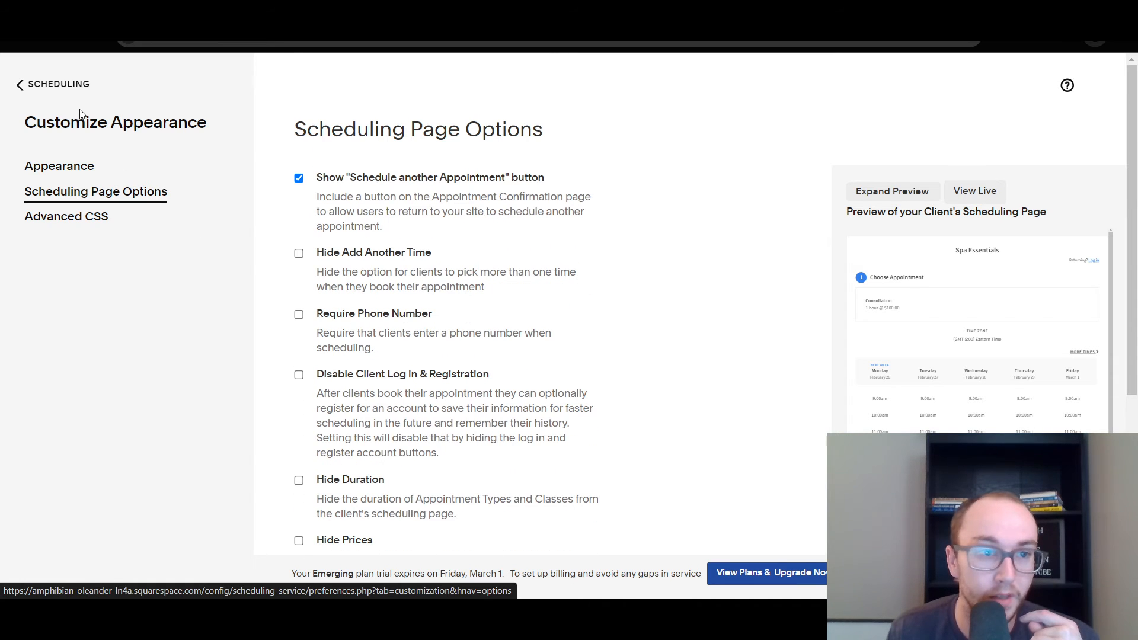
Step: Open the Advanced CSS settings and look over the coding and plan requirements and the custom styling area
left_click(70, 231)
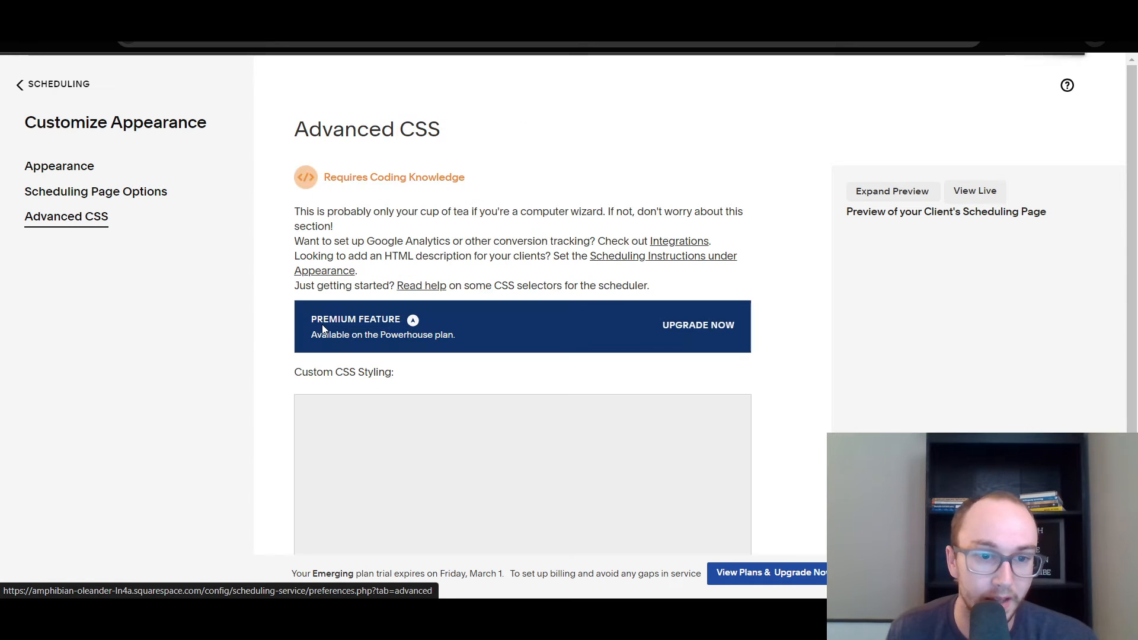
scroll(254, 296, "down", 3)
scroll(380, 273, "up", 3)
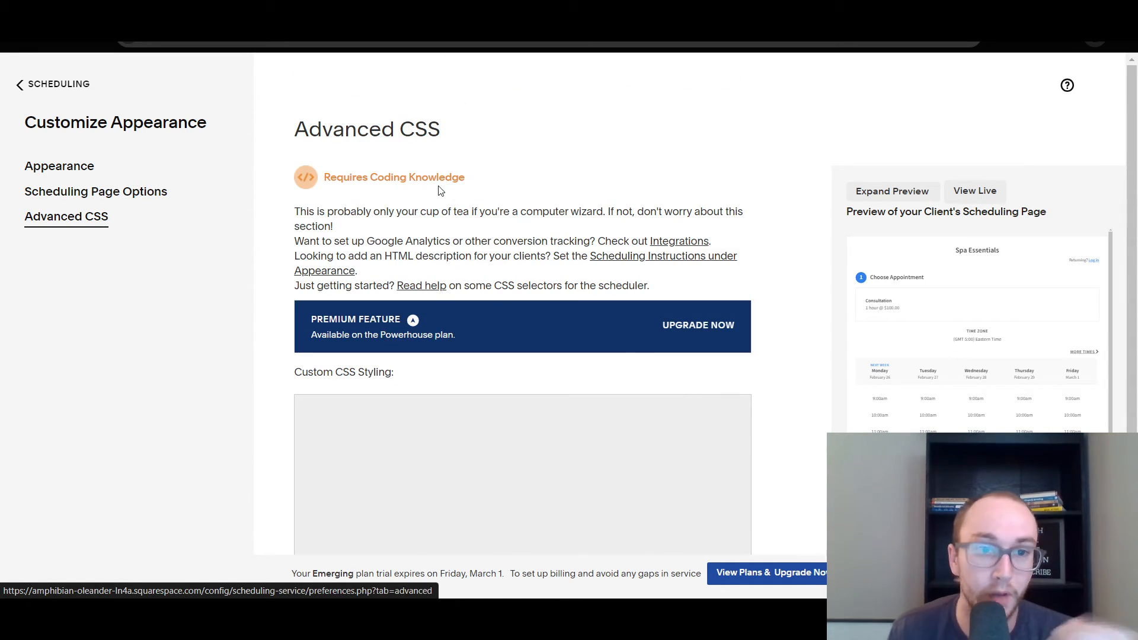
scroll(465, 181, "down", 1)
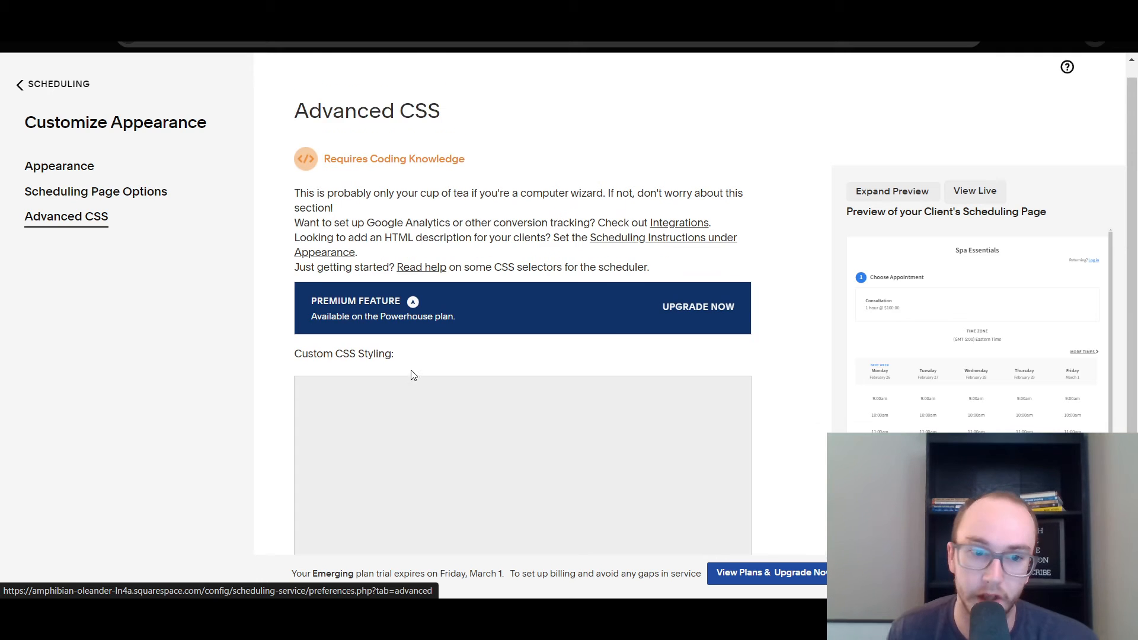
scroll(665, 452, "up", 1)
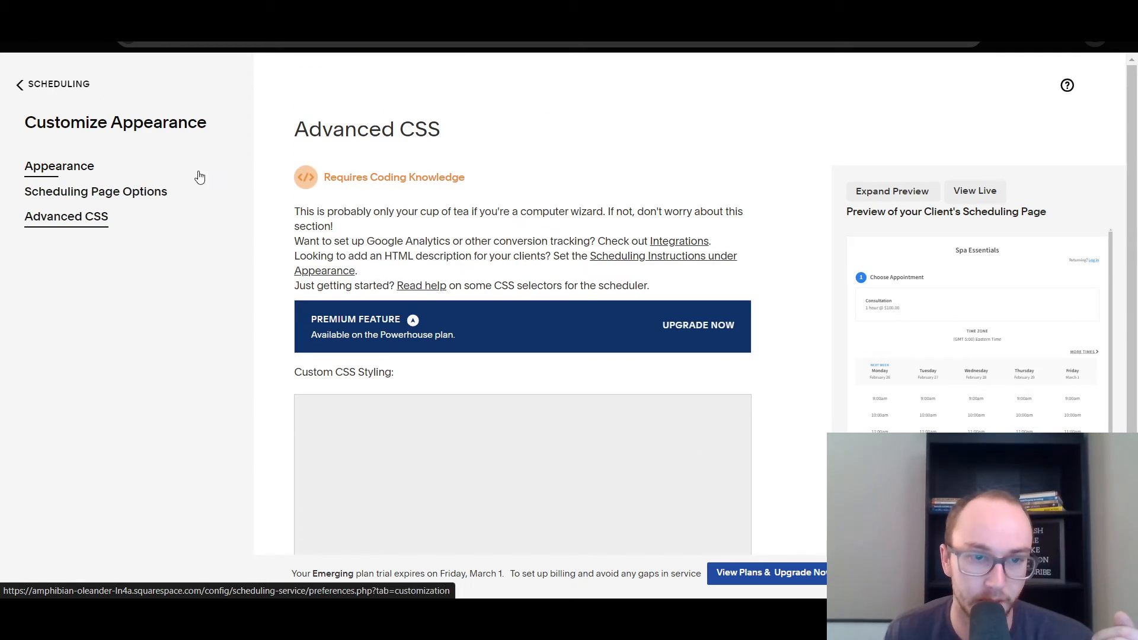
Step: Return to the scheduling overview and open the form for adding another appointment type to examine its fields
left_click(44, 86)
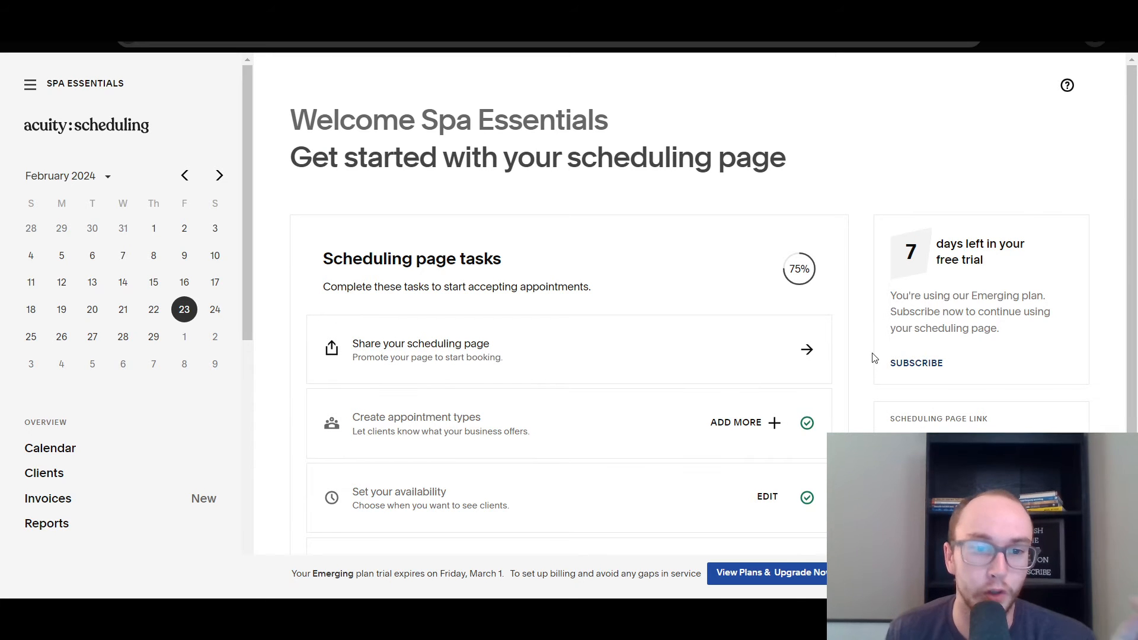
scroll(861, 363, "down", 1)
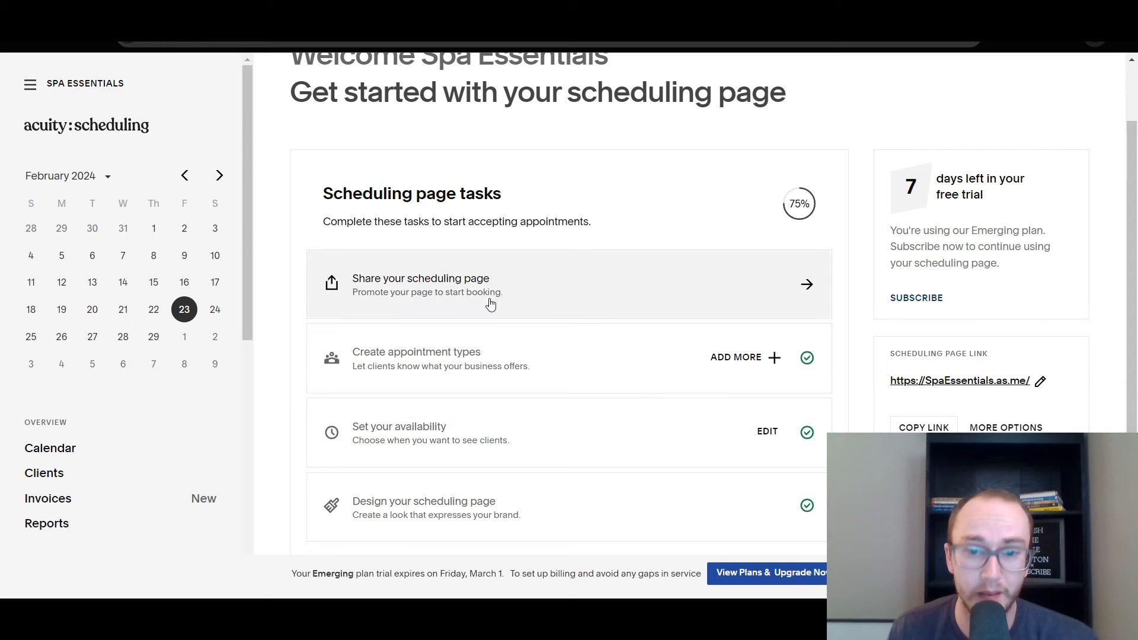
left_click(742, 358)
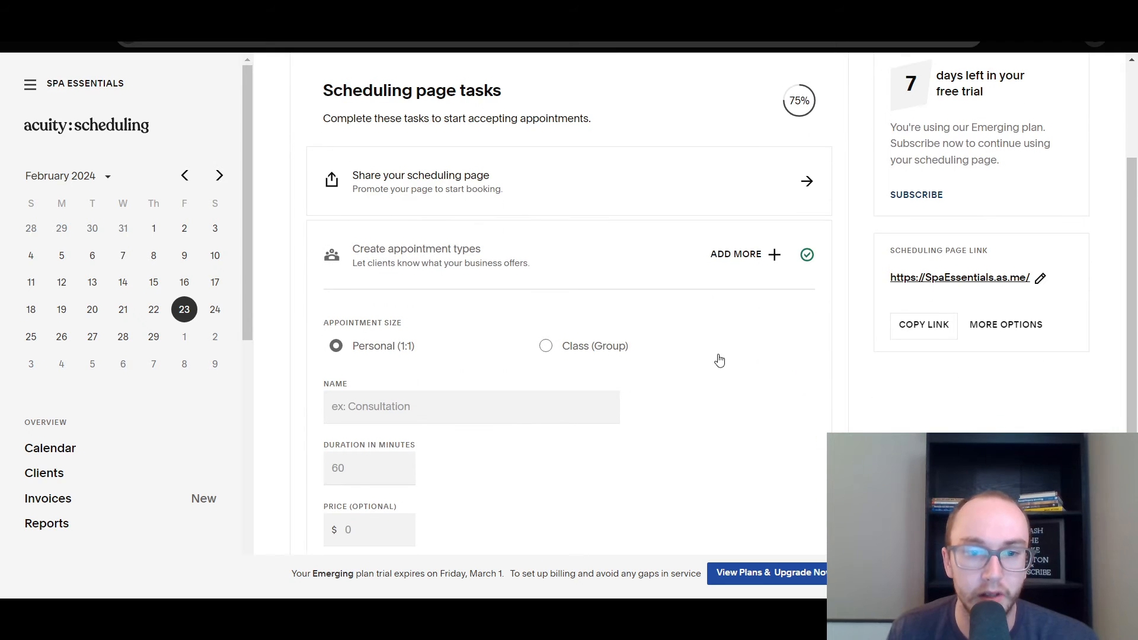
scroll(719, 358, "down", 3)
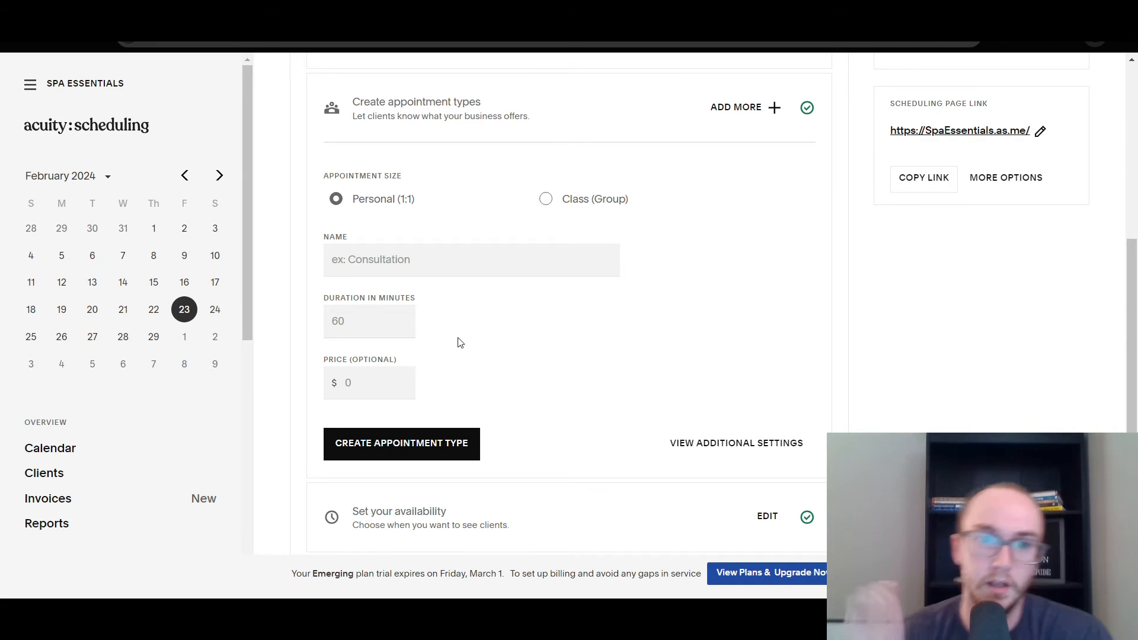
Step: Switch the new appointment type to Class (Group) and examine its open slots, day, time and recurrence fields
left_click(545, 199)
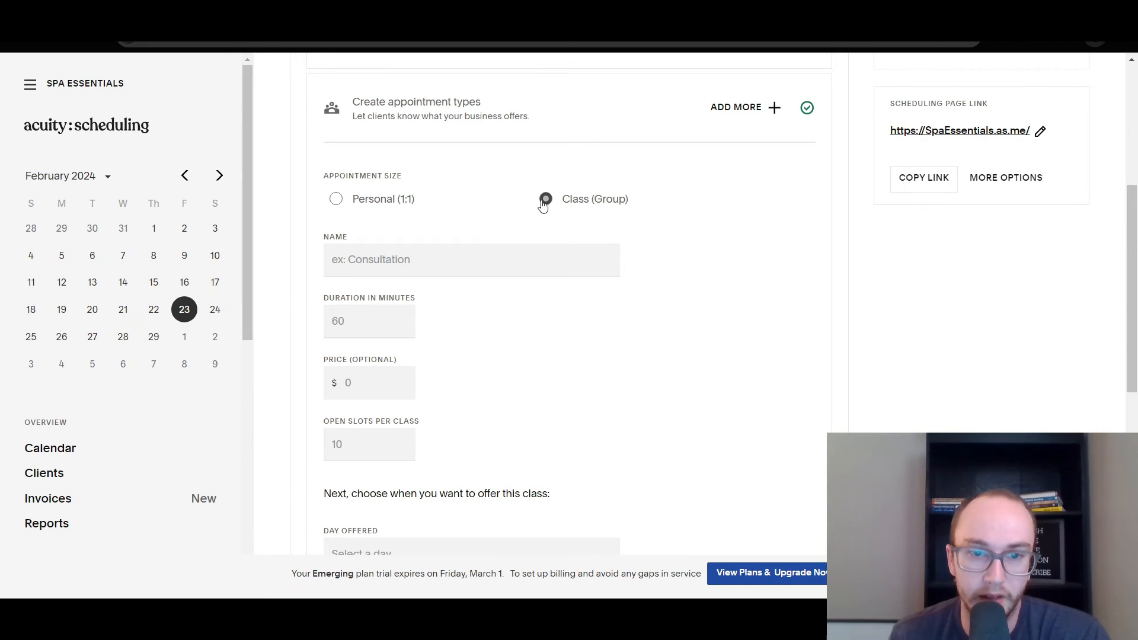
scroll(481, 431, "down", 3)
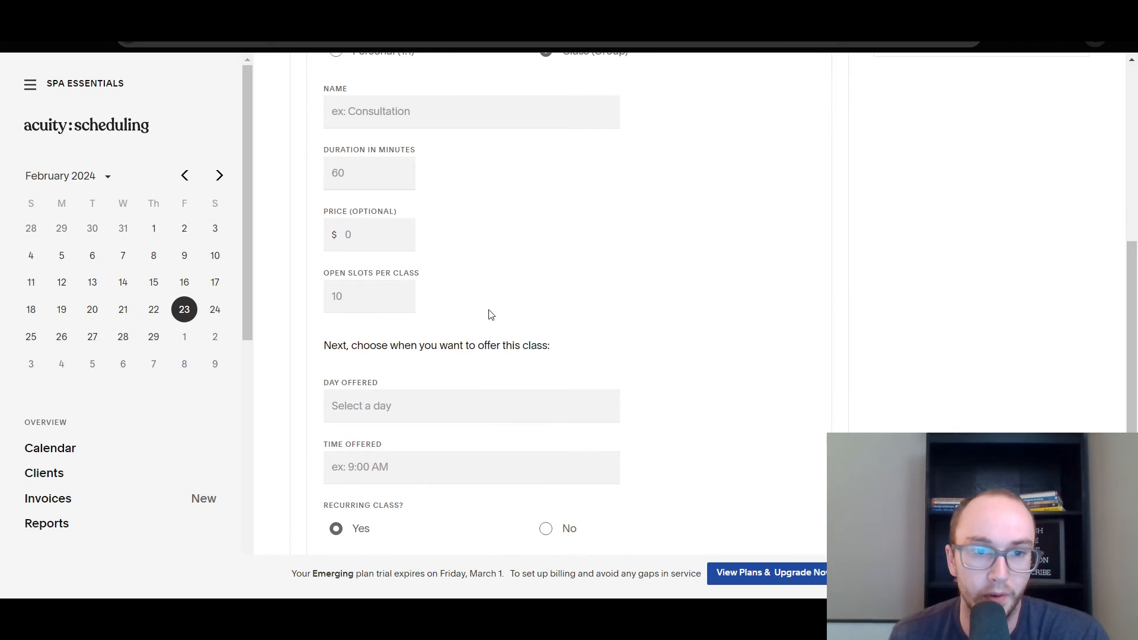
scroll(530, 361, "down", 3)
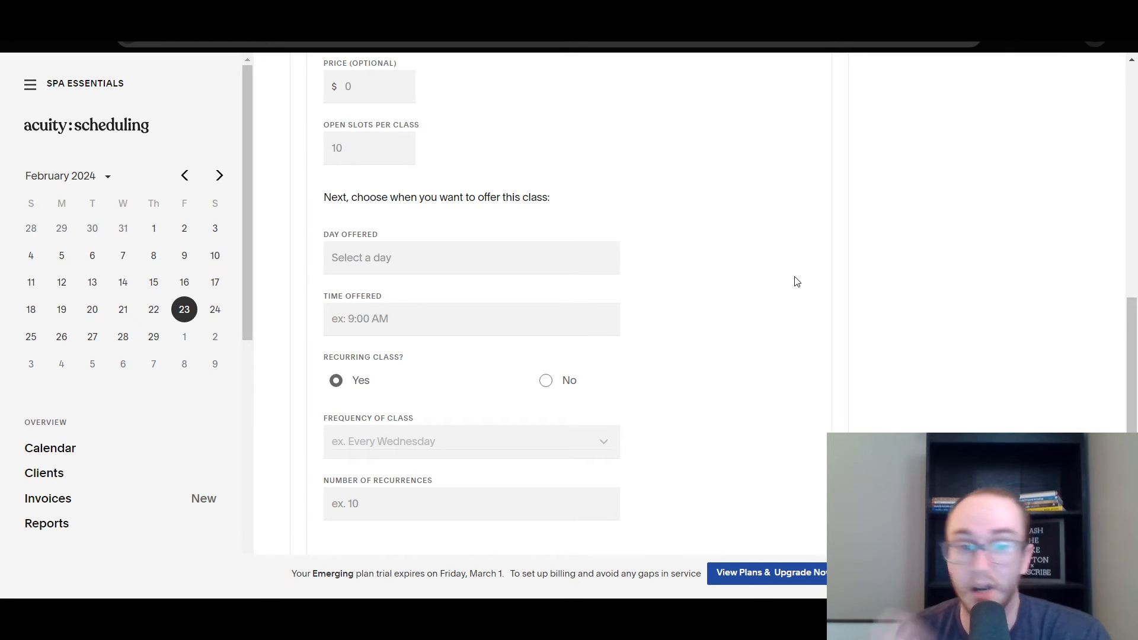
scroll(592, 385, "down", 1)
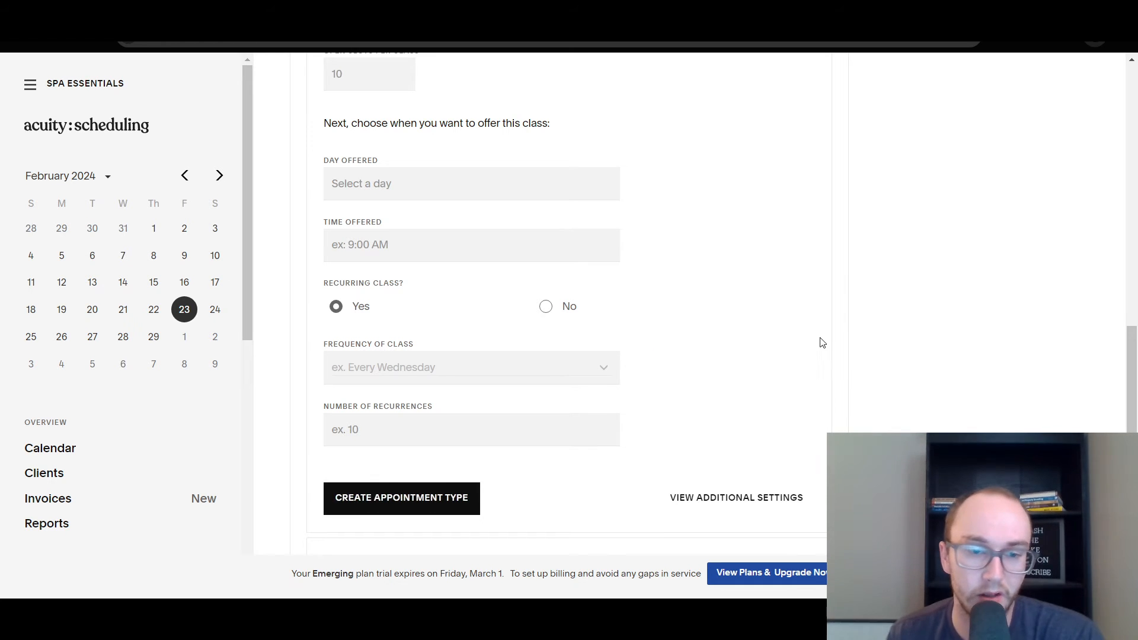
scroll(695, 410, "up", 4)
scroll(694, 410, "down", 6)
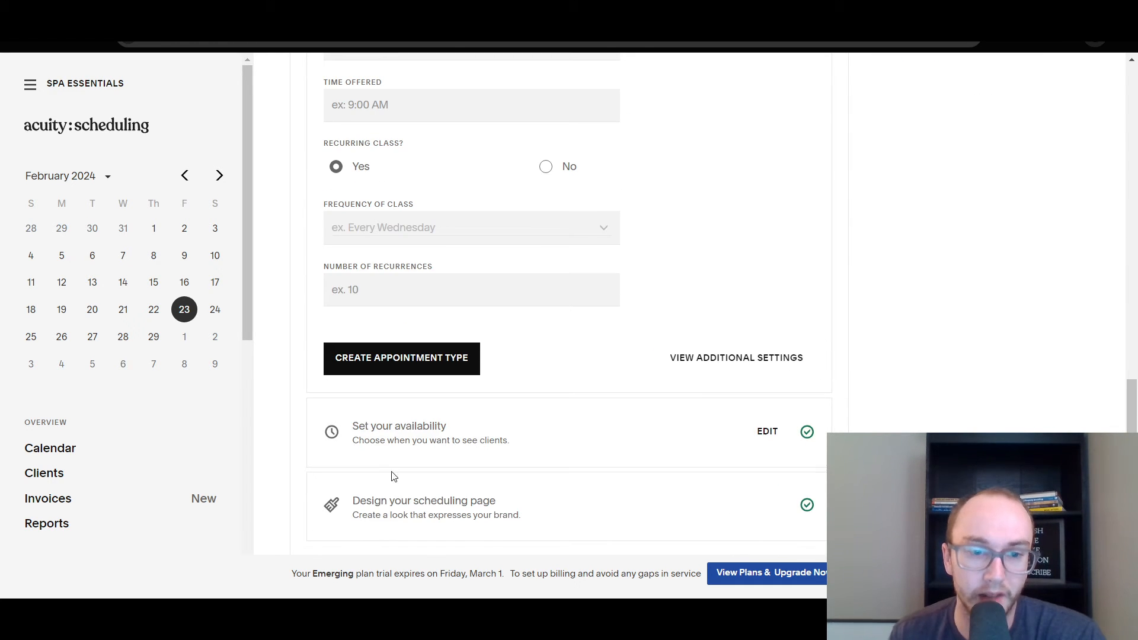
scroll(640, 300, "up", 7)
scroll(628, 350, "down", 4)
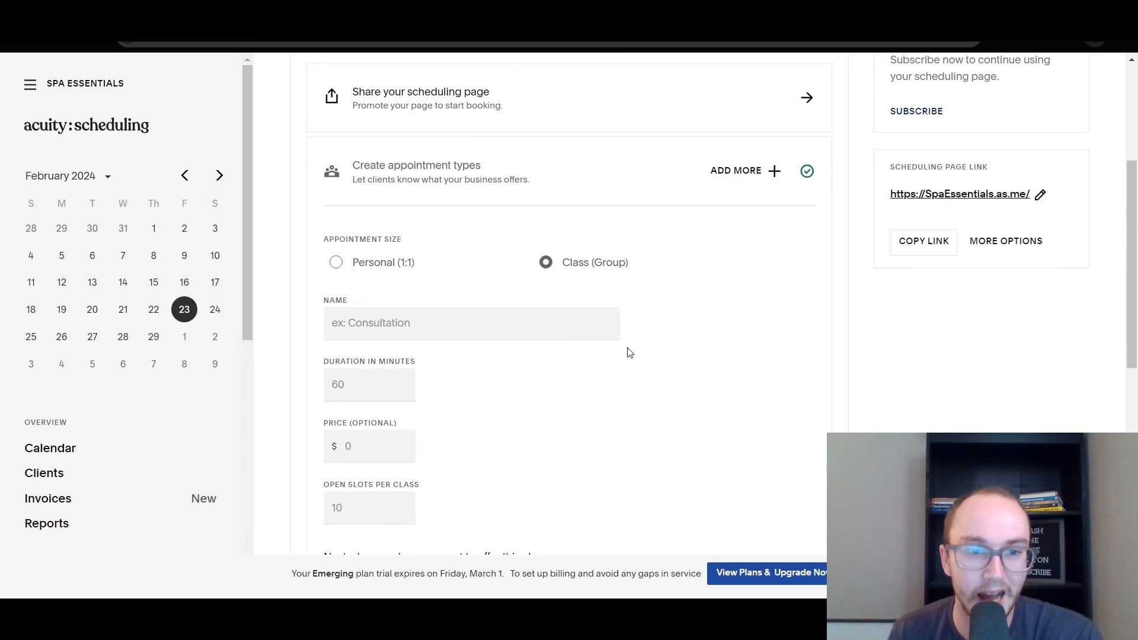
scroll(647, 364, "down", 4)
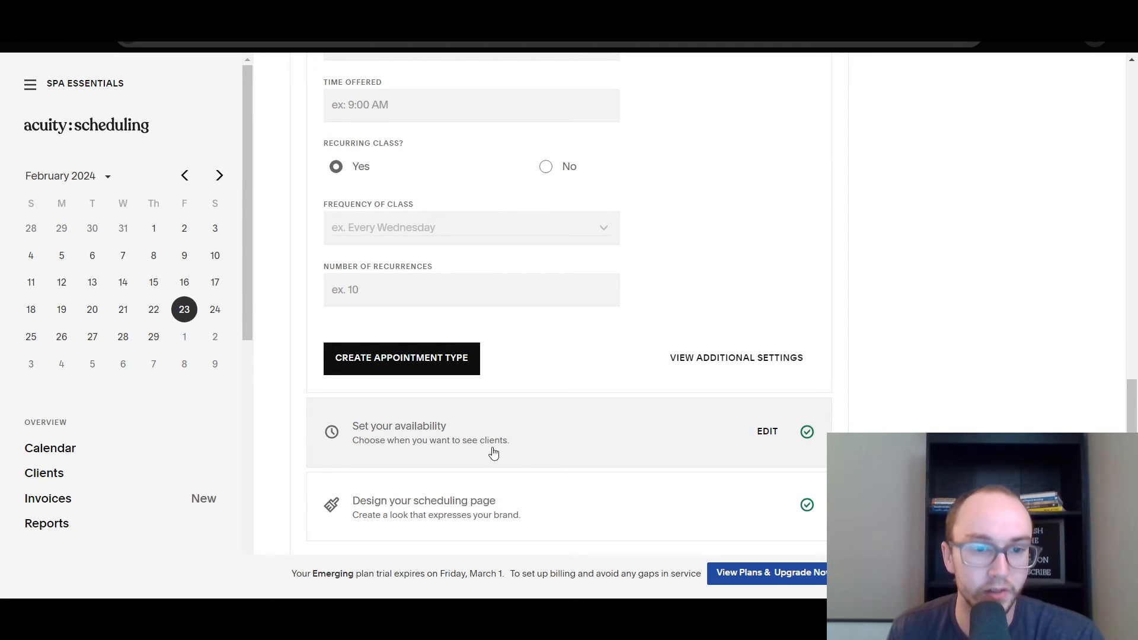
Step: Look over the whole scheduling page task list, including the expanded group class form
scroll(699, 429, "up", 11)
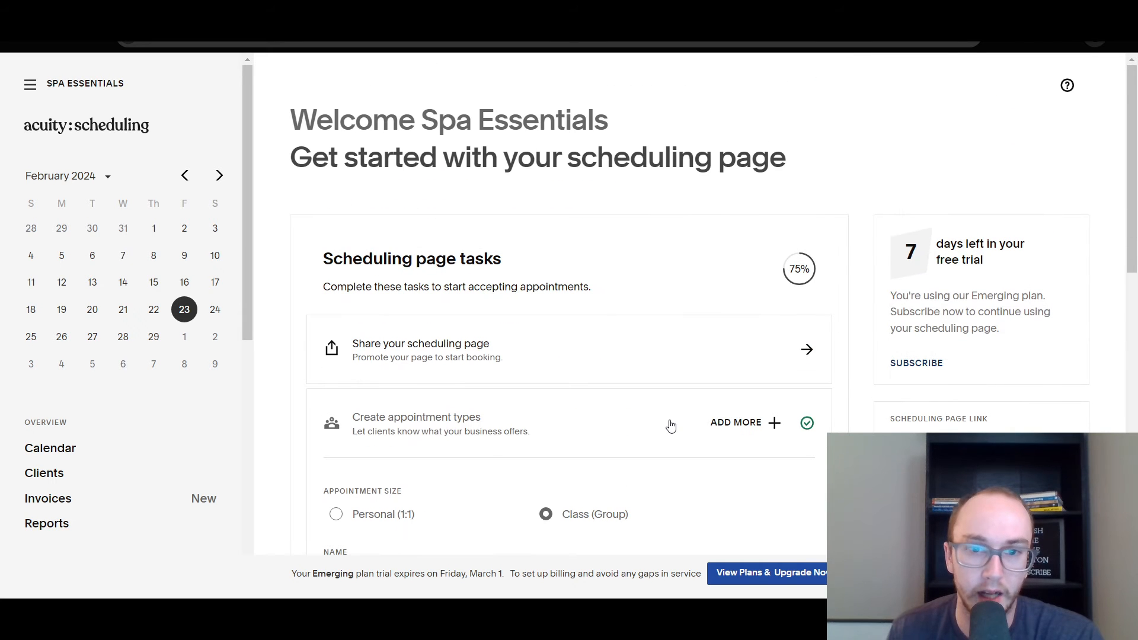
scroll(655, 447, "down", 7)
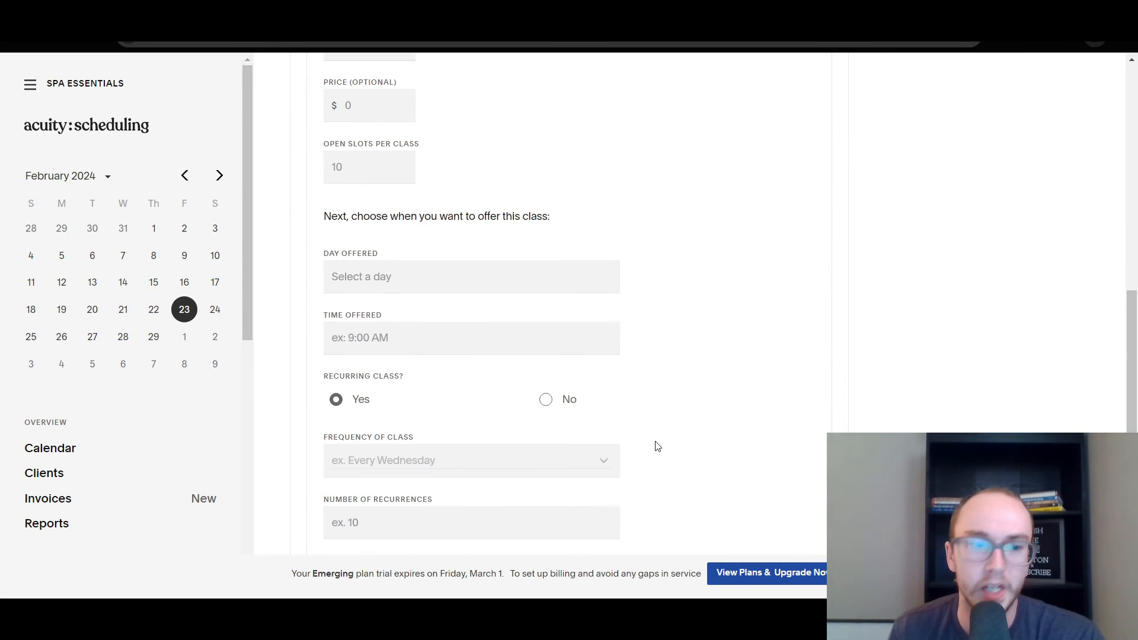
scroll(656, 450, "up", 6)
scroll(656, 450, "up", 1)
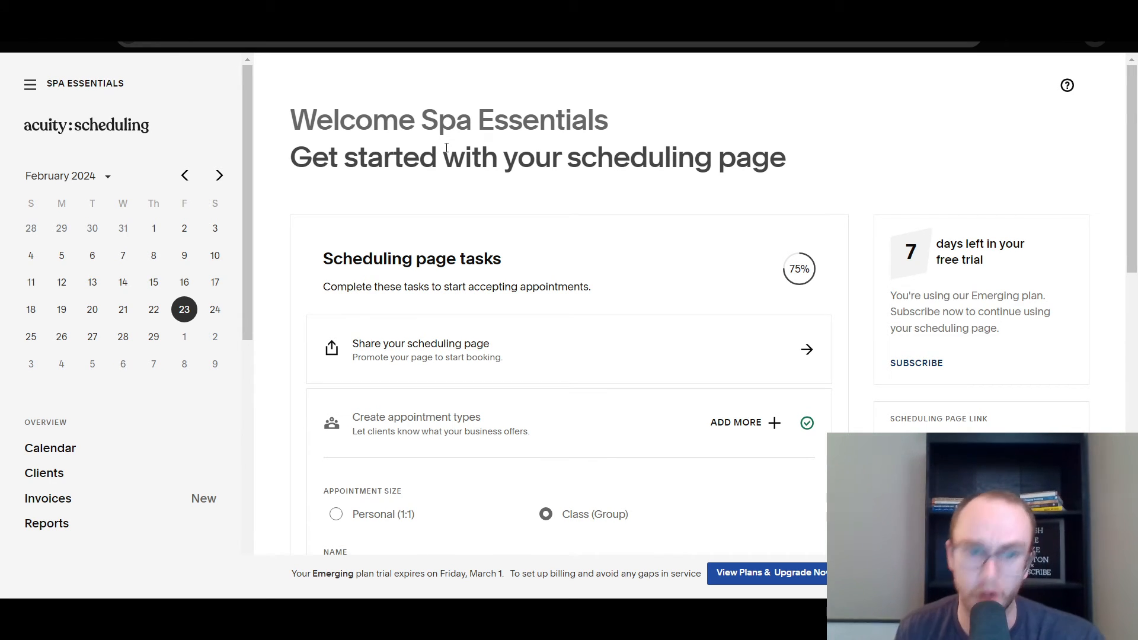
scroll(399, 274, "down", 9)
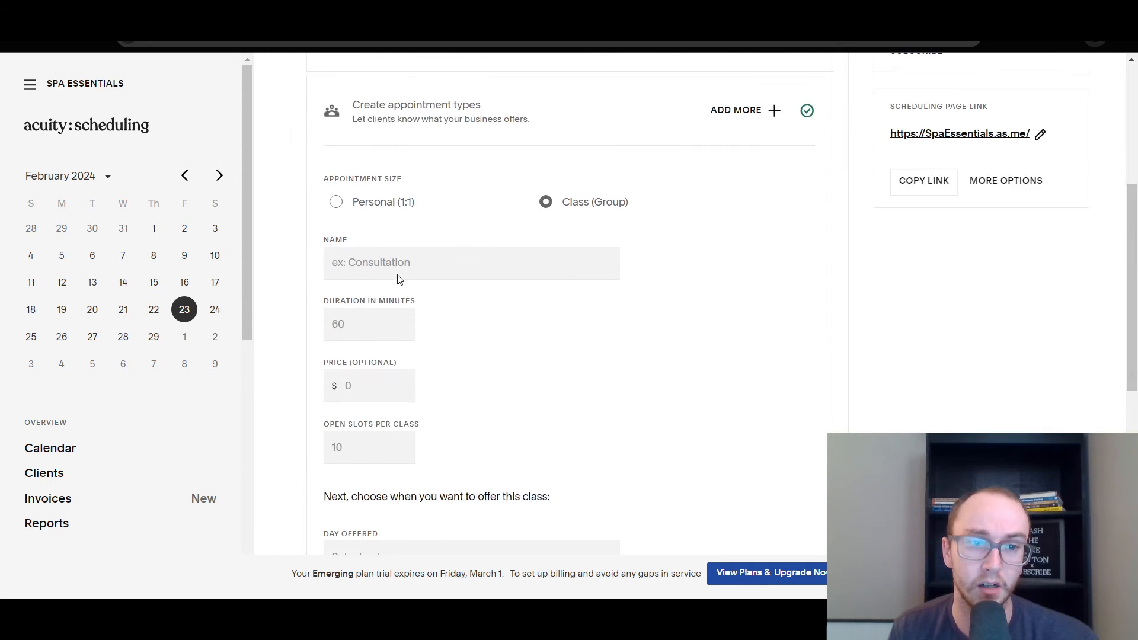
scroll(295, 460, "down", 3)
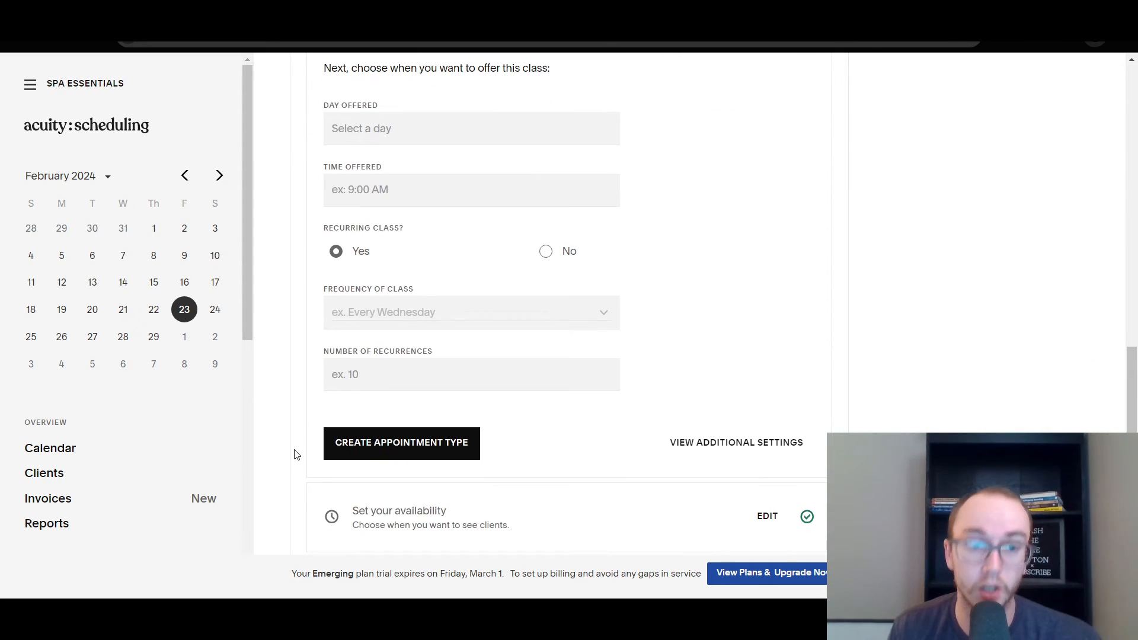
scroll(295, 454, "up", 12)
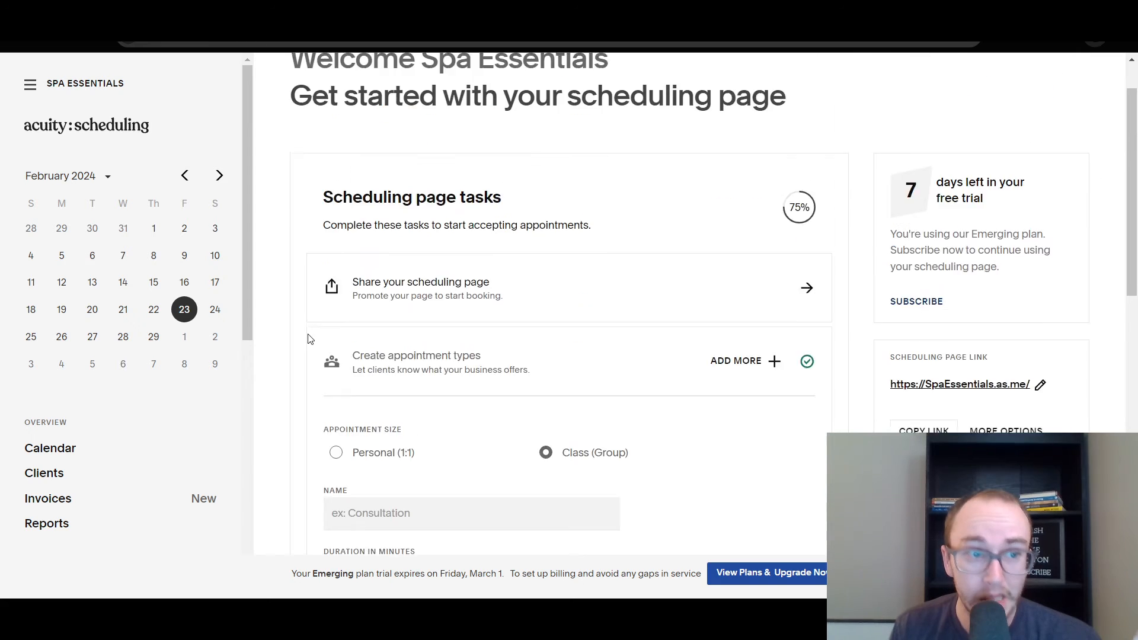
scroll(307, 339, "up", 1)
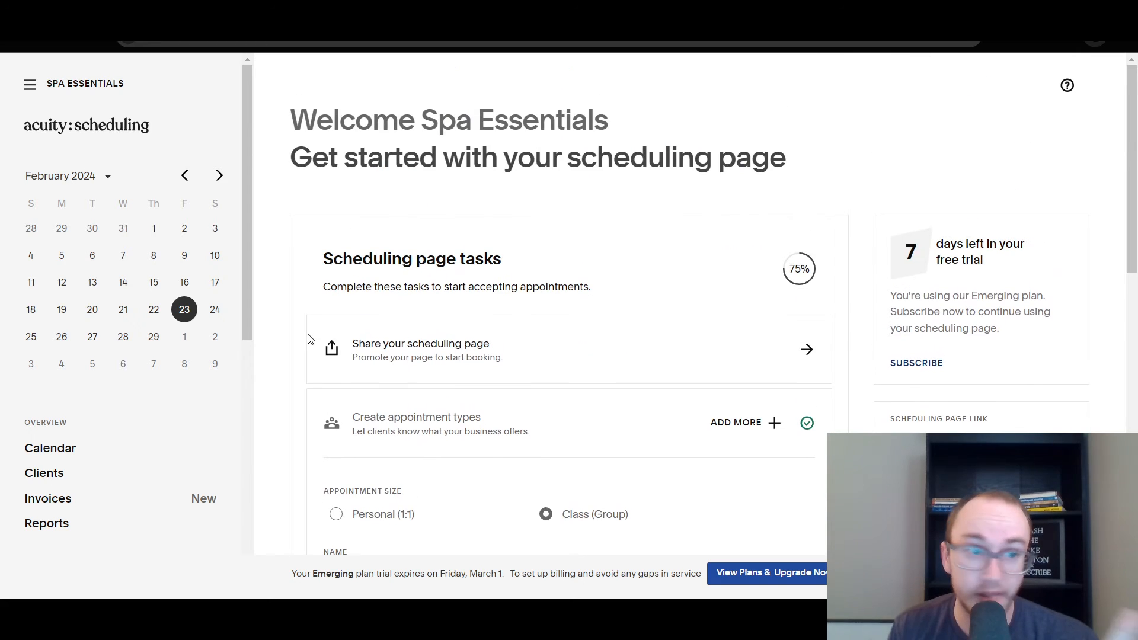
Step: Open the calendar and look over the appointments for the week of February 18, 2024
left_click(38, 461)
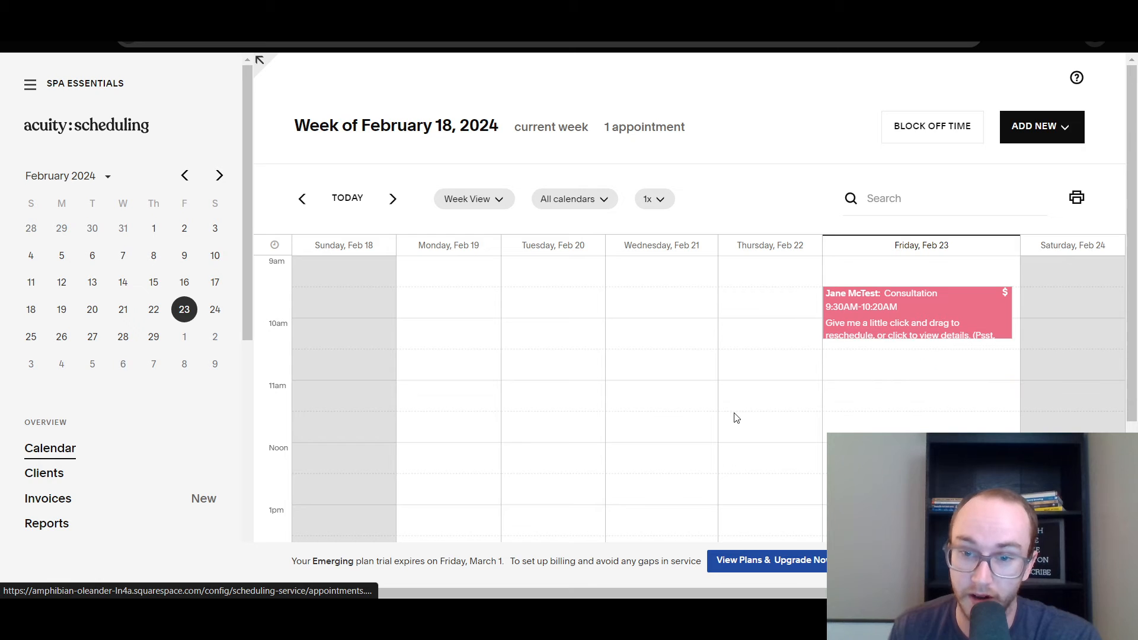
scroll(849, 365, "down", 3)
scroll(848, 365, "up", 3)
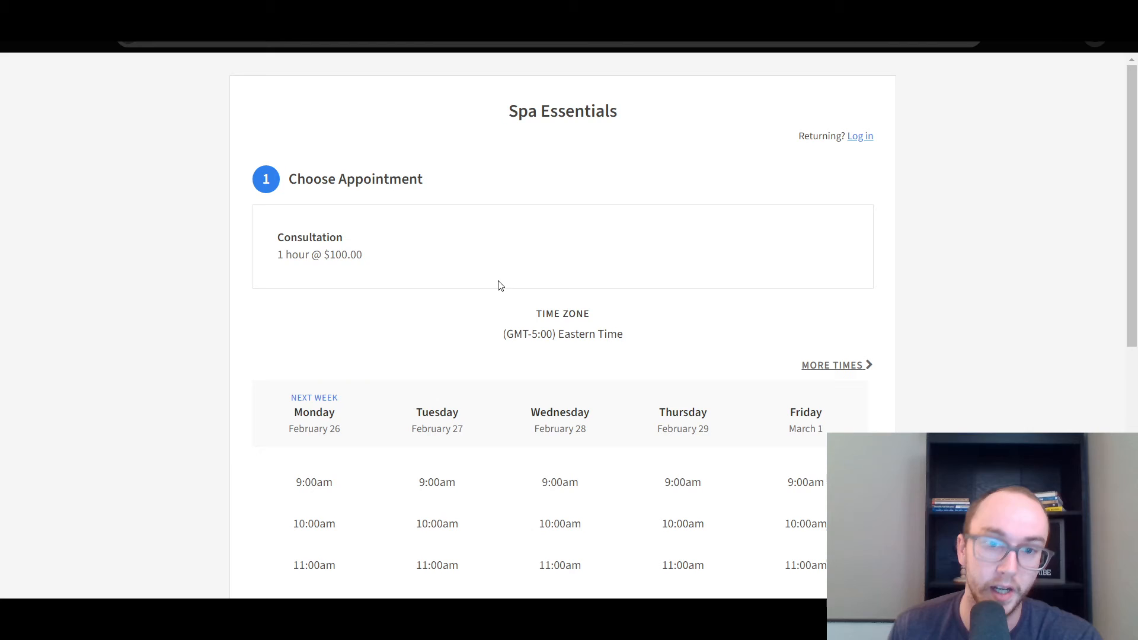
Step: Check the live Spa Essentials booking page, from choosing the Consultation appointment through the time slots to the confirmation section
scroll(358, 286, "down", 6)
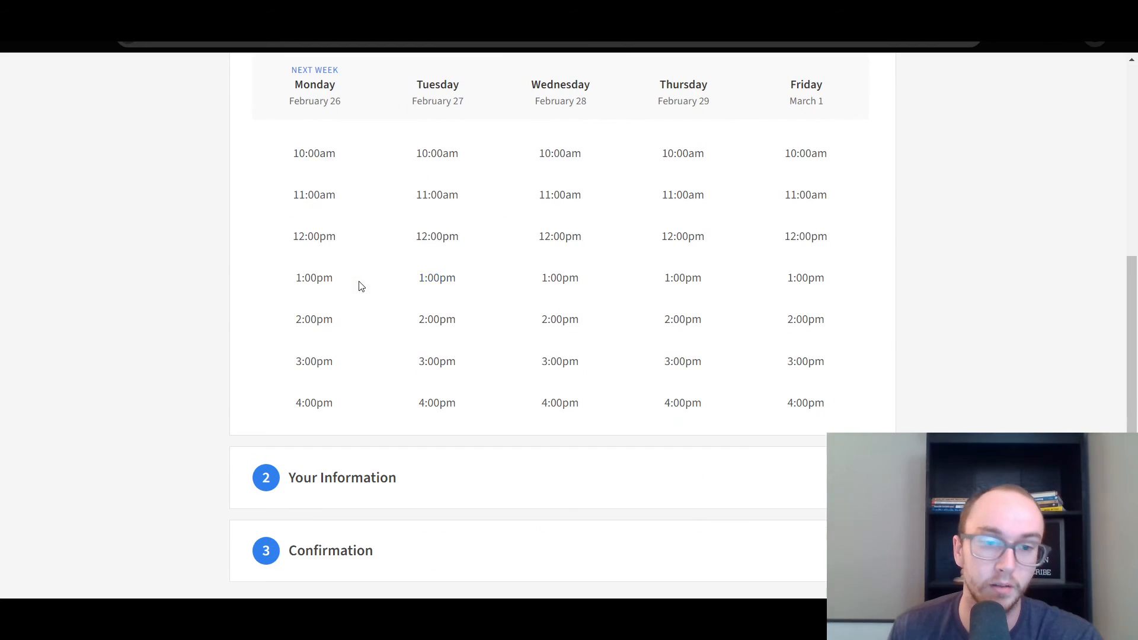
scroll(442, 350, "down", 1)
scroll(446, 340, "up", 7)
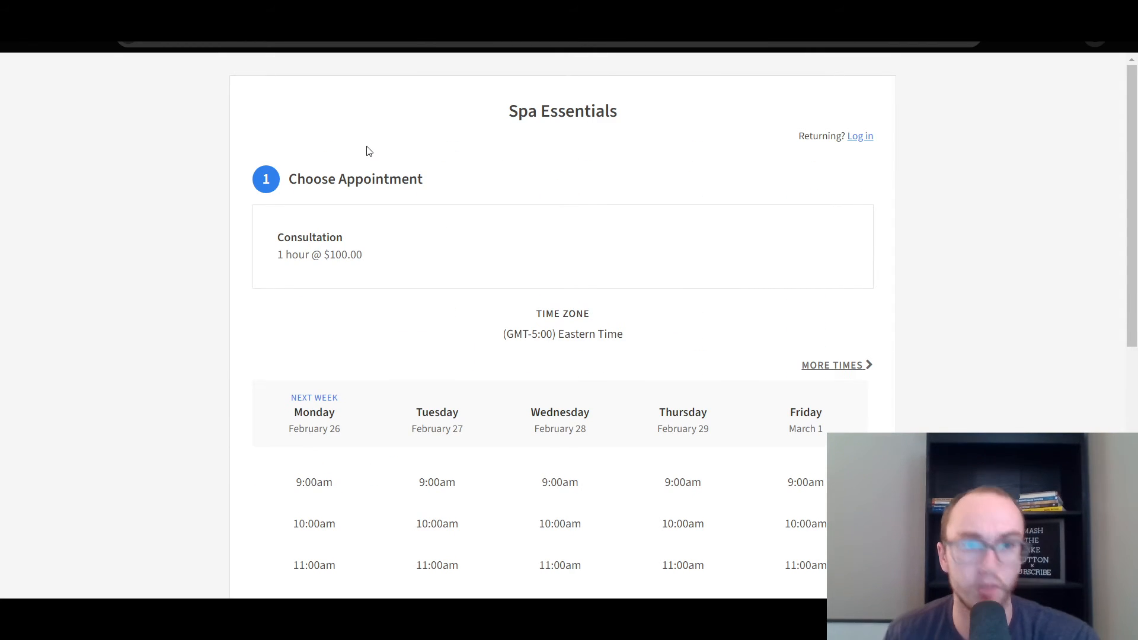
Step: Return to the calendar and view the choices for adding a new appointment or order, without creating anything
left_click(267, 12)
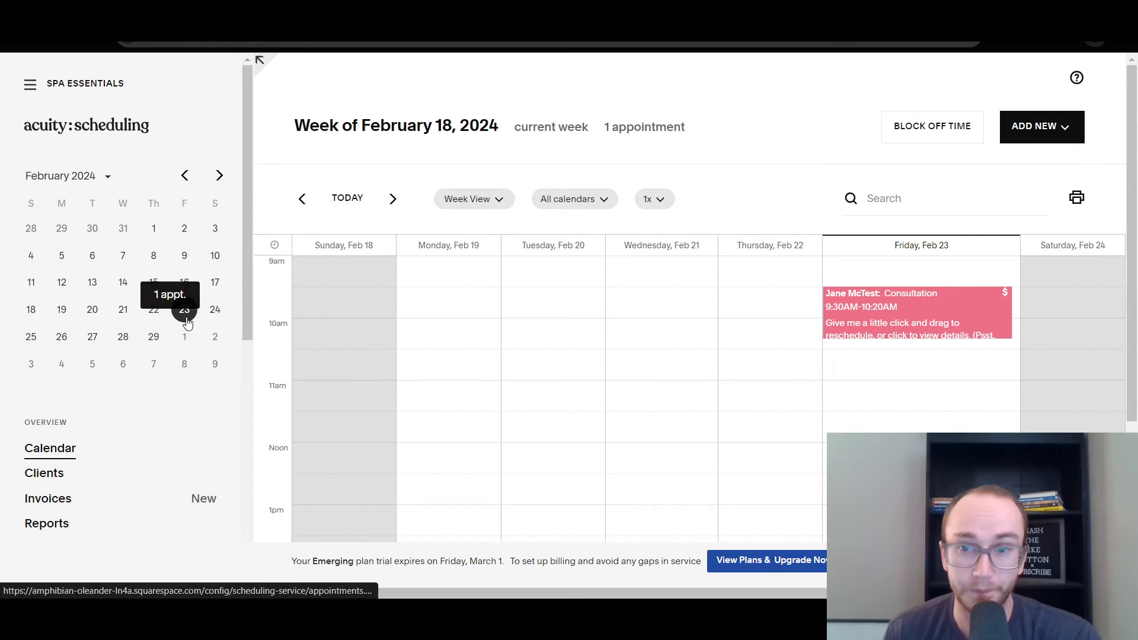
left_click(1070, 135)
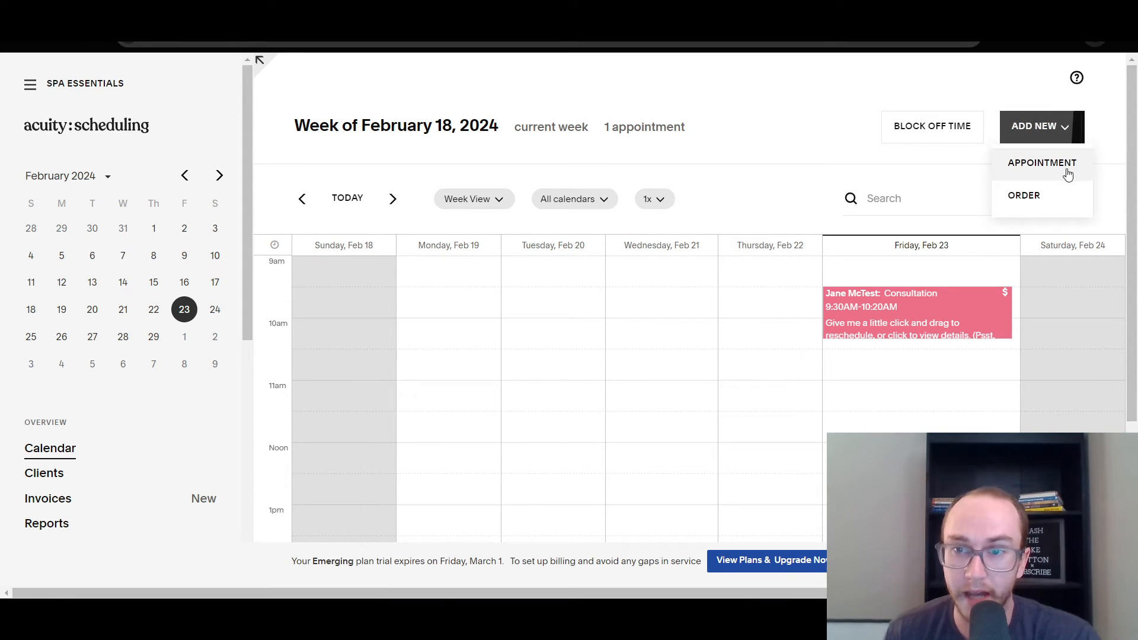
left_click(781, 124)
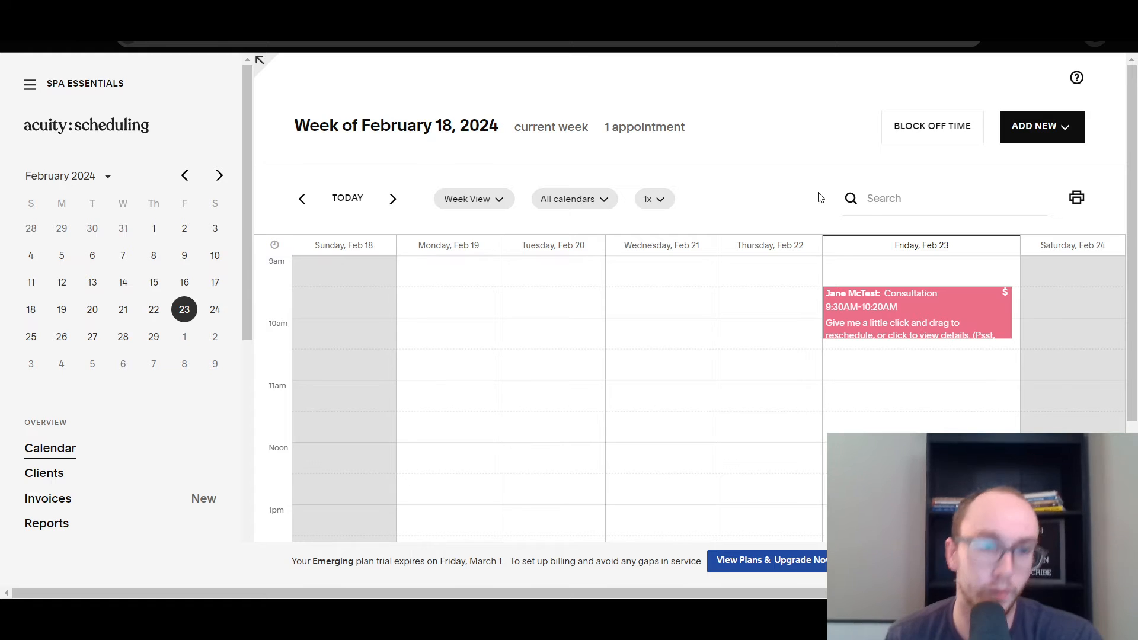
Step: Open the client list
left_click(44, 473)
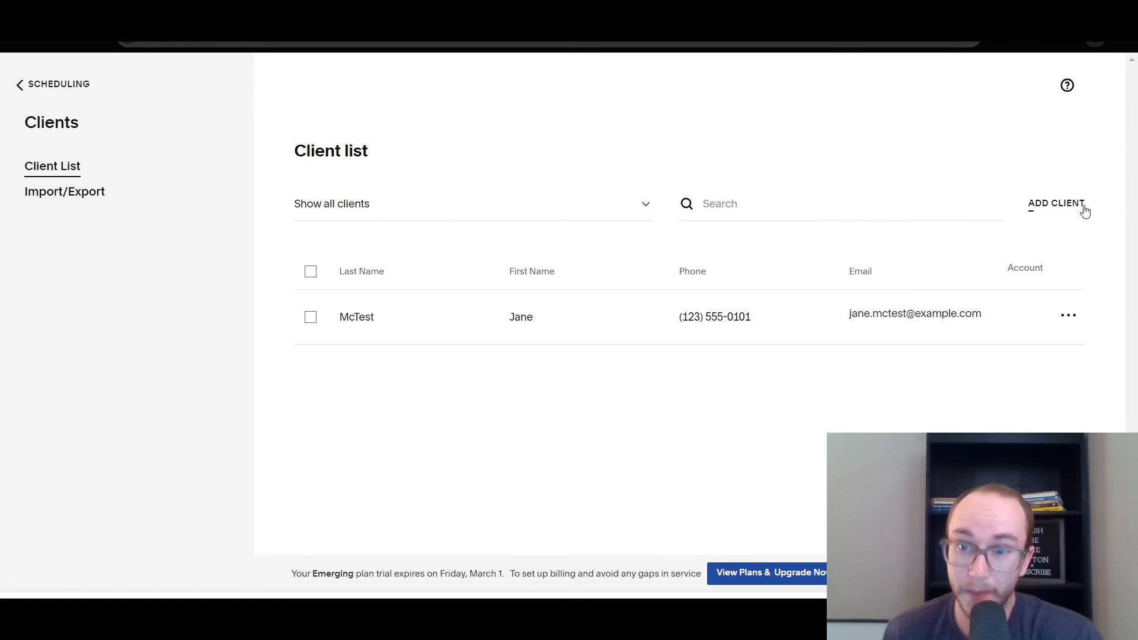
Step: View the form for adding a client without saving one, and check the client import and export options before returning to the client list
left_click(1051, 207)
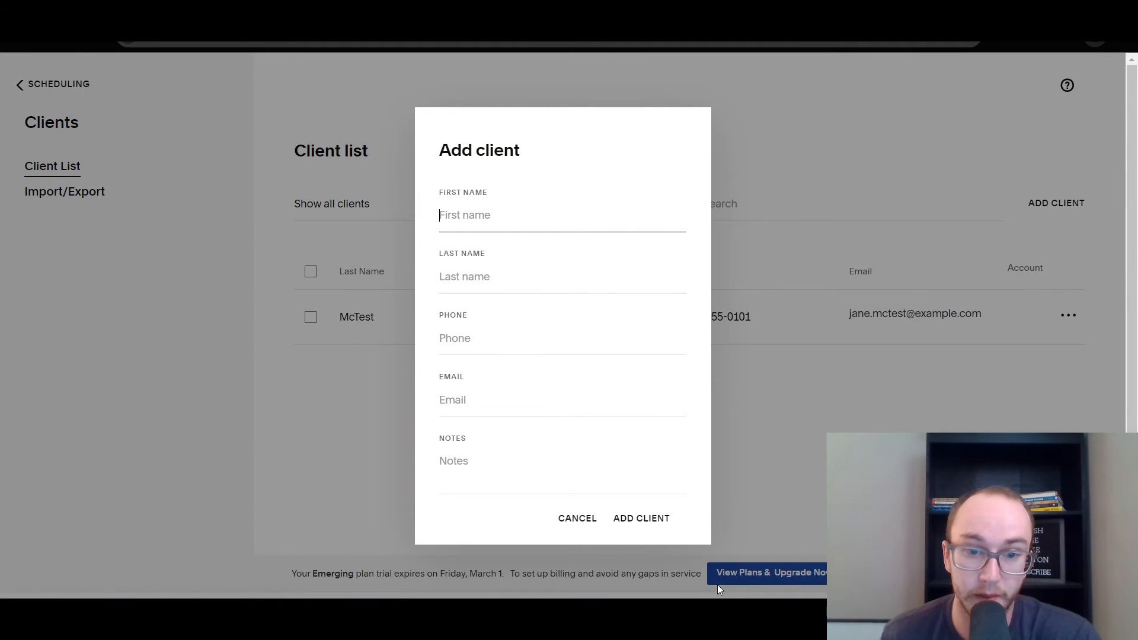
left_click(573, 520)
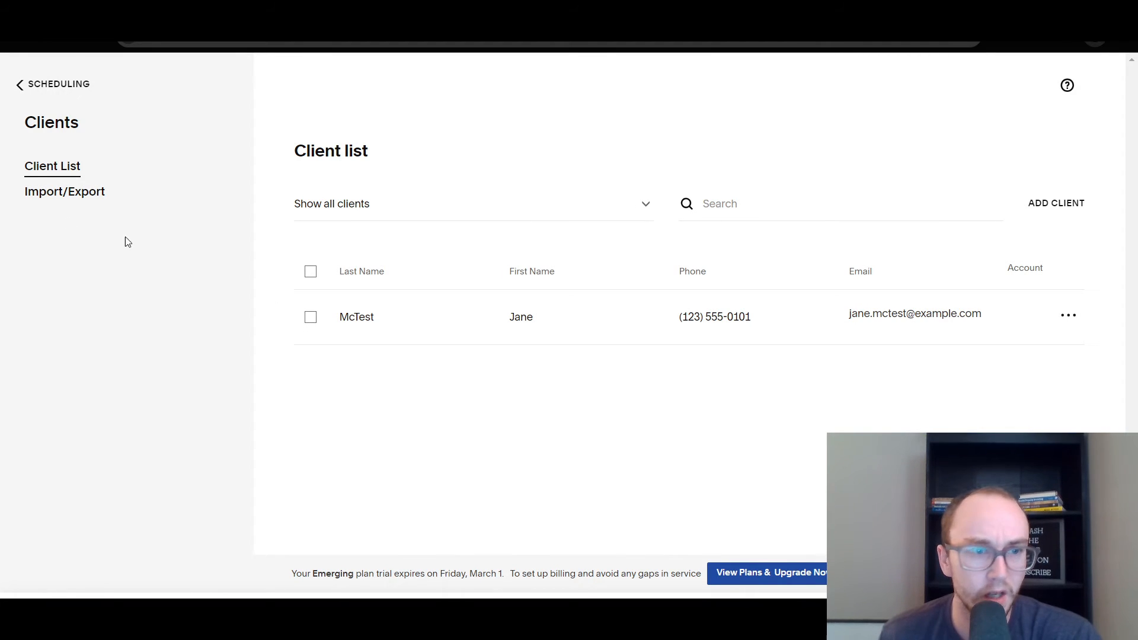
left_click(65, 193)
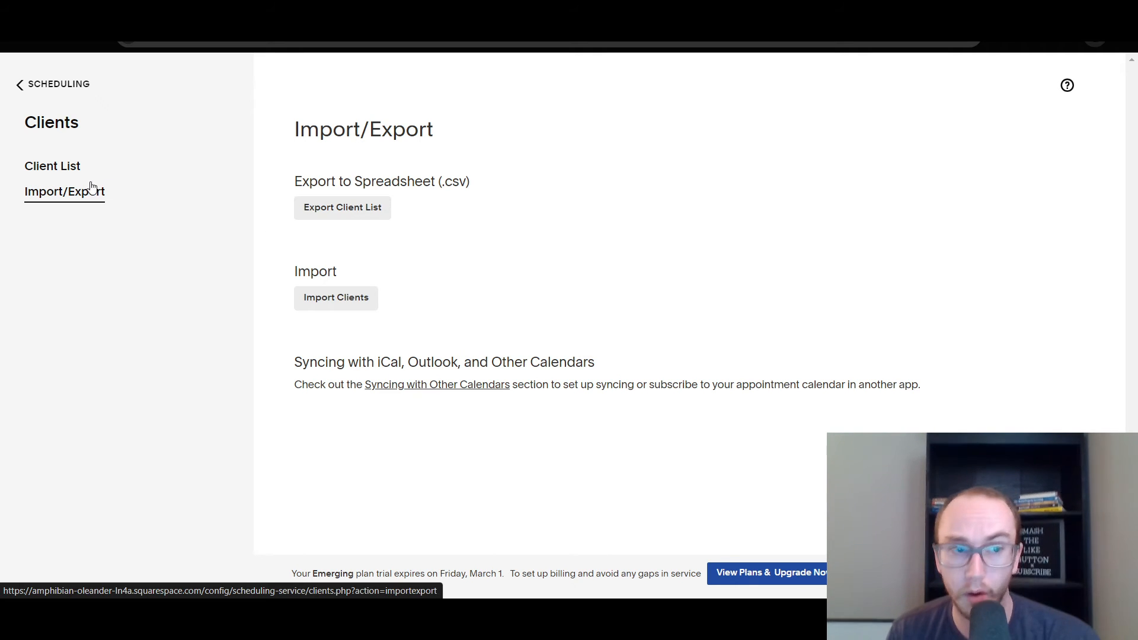
left_click(76, 168)
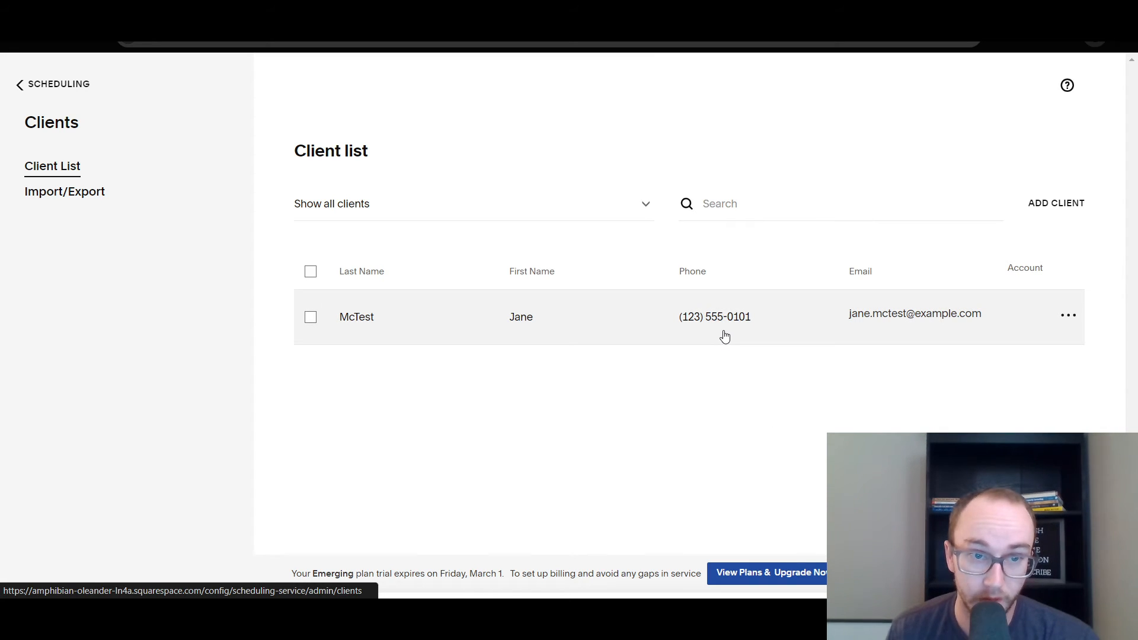
Step: Look through the client list's filter choices for recent and old clients, keeping all clients shown
left_click(606, 214)
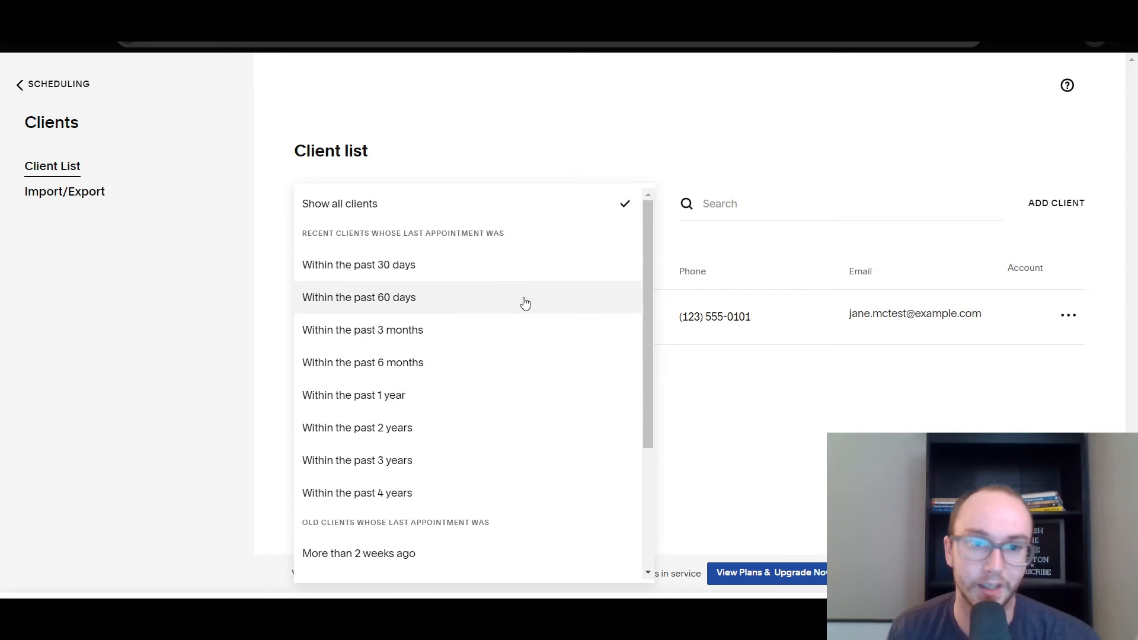
scroll(527, 386, "down", 3)
scroll(451, 556, "up", 1)
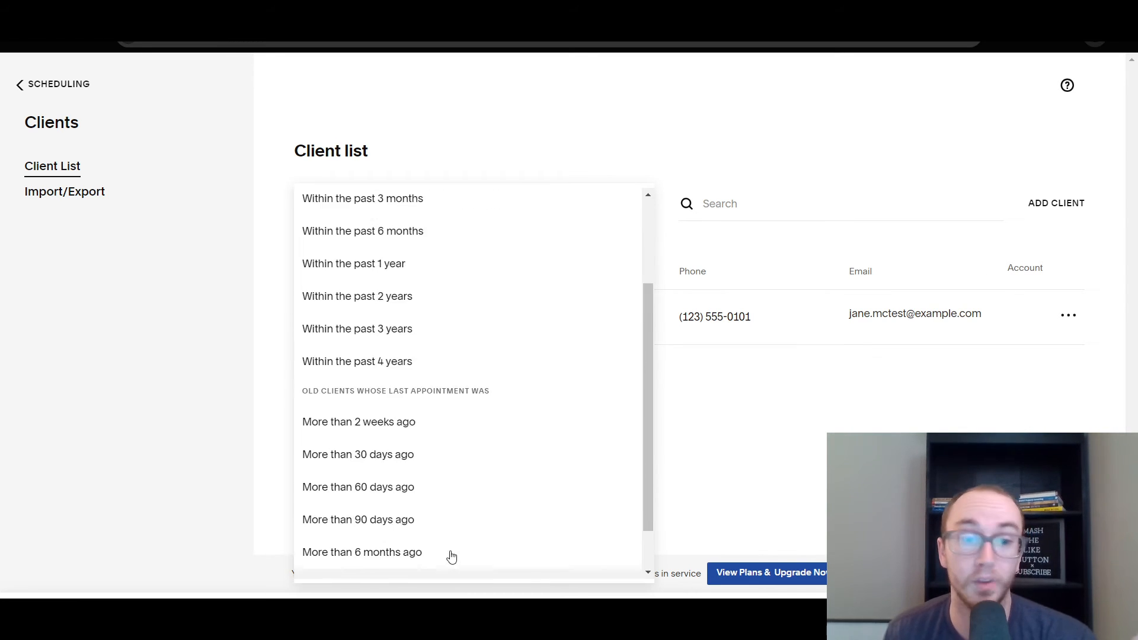
scroll(451, 556, "up", 3)
scroll(452, 516, "down", 1)
scroll(452, 516, "up", 1)
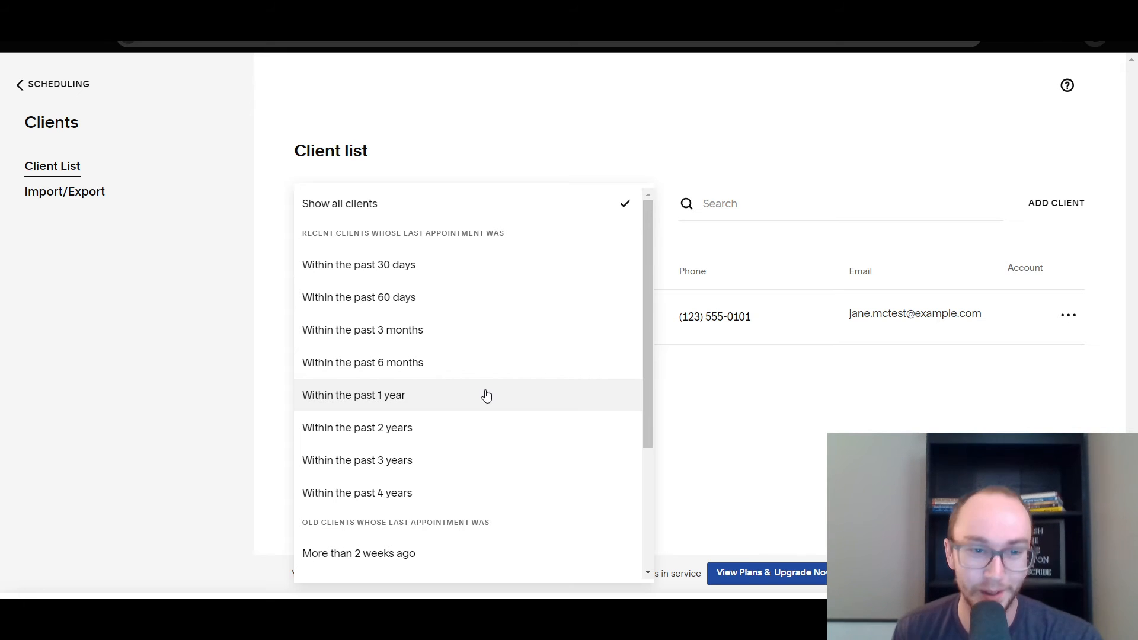
left_click(341, 123)
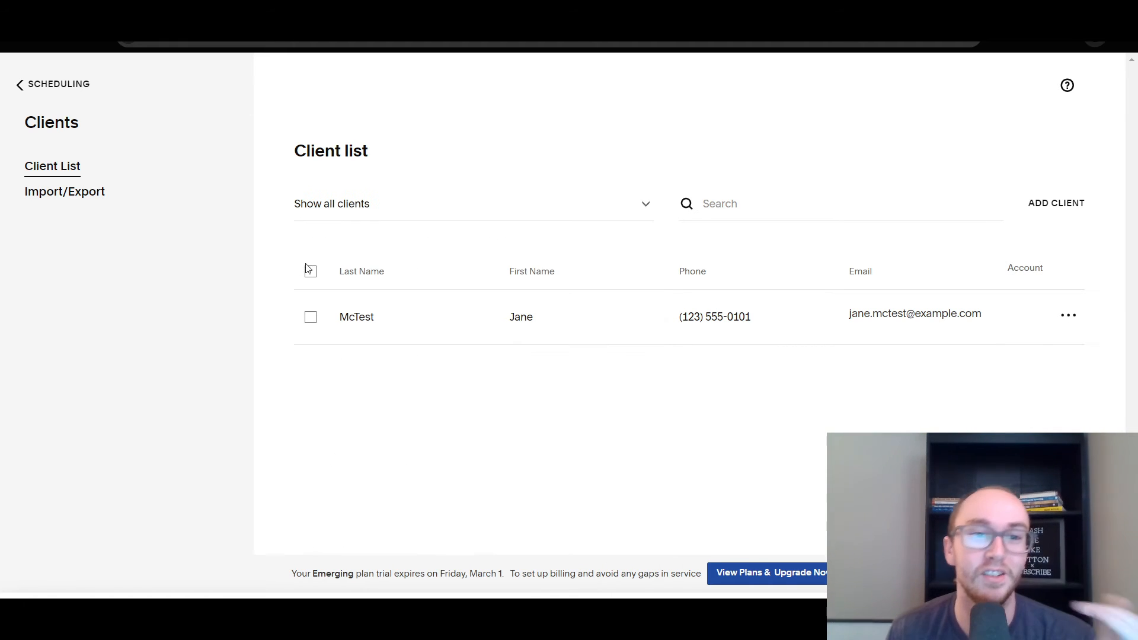
Step: Open the invoices page and review its notice about connecting Stripe, Square or PayPal
left_click(49, 89)
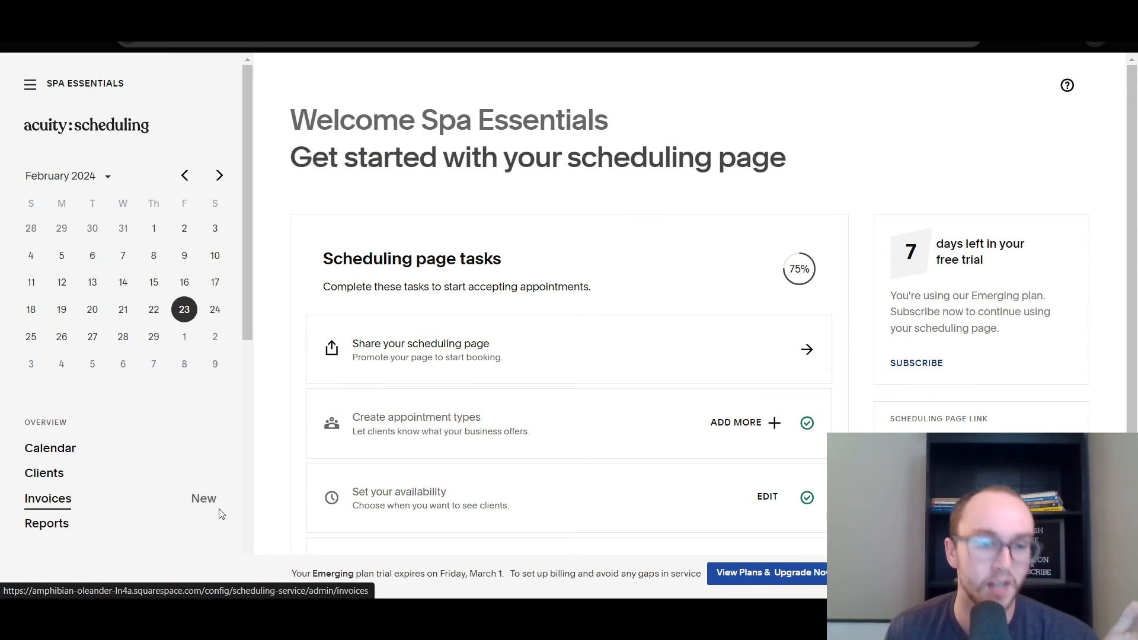
left_click(50, 502)
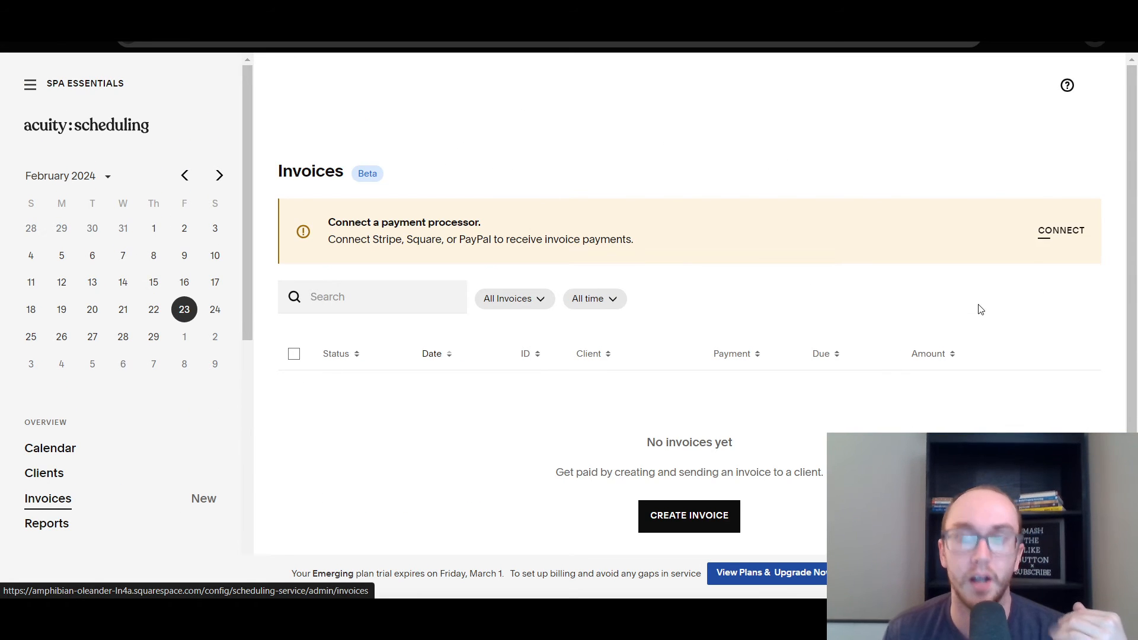
scroll(427, 380, "down", 1)
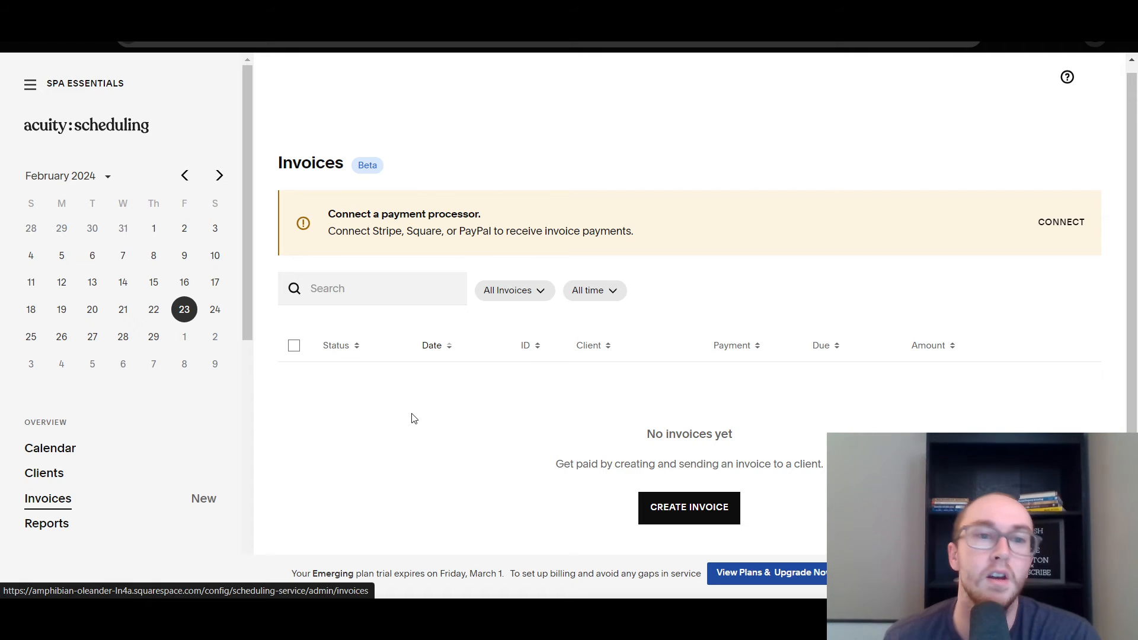
left_click_drag(373, 231, 674, 230)
left_click(491, 236)
left_click(679, 229)
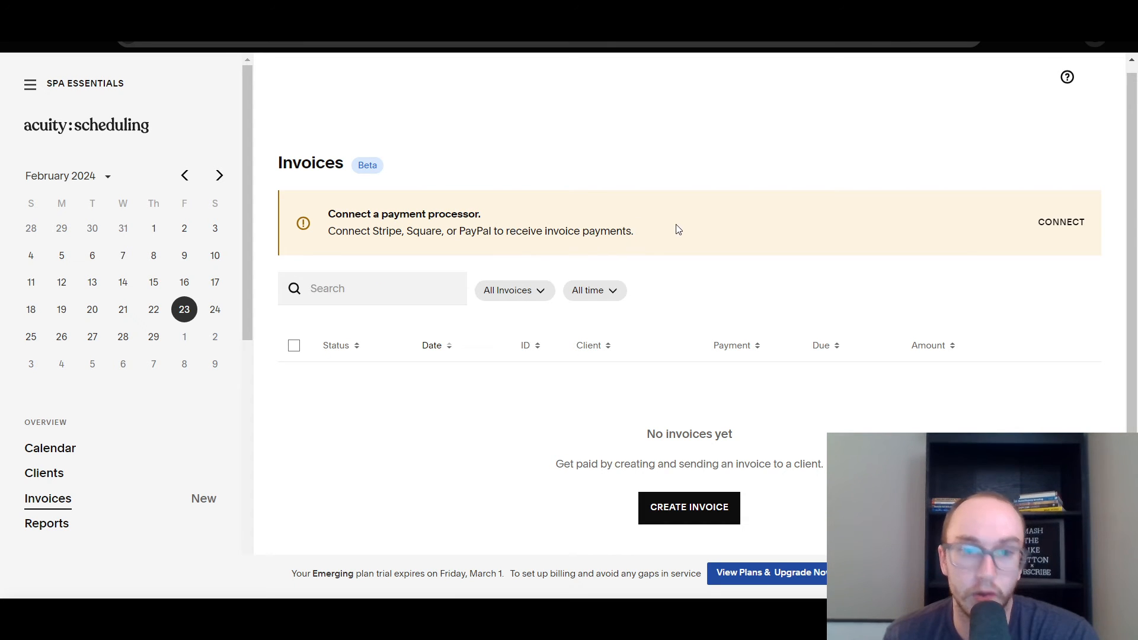
Step: Open the reports and examine the February 2024 appointments chart and the totals table below it
left_click(39, 523)
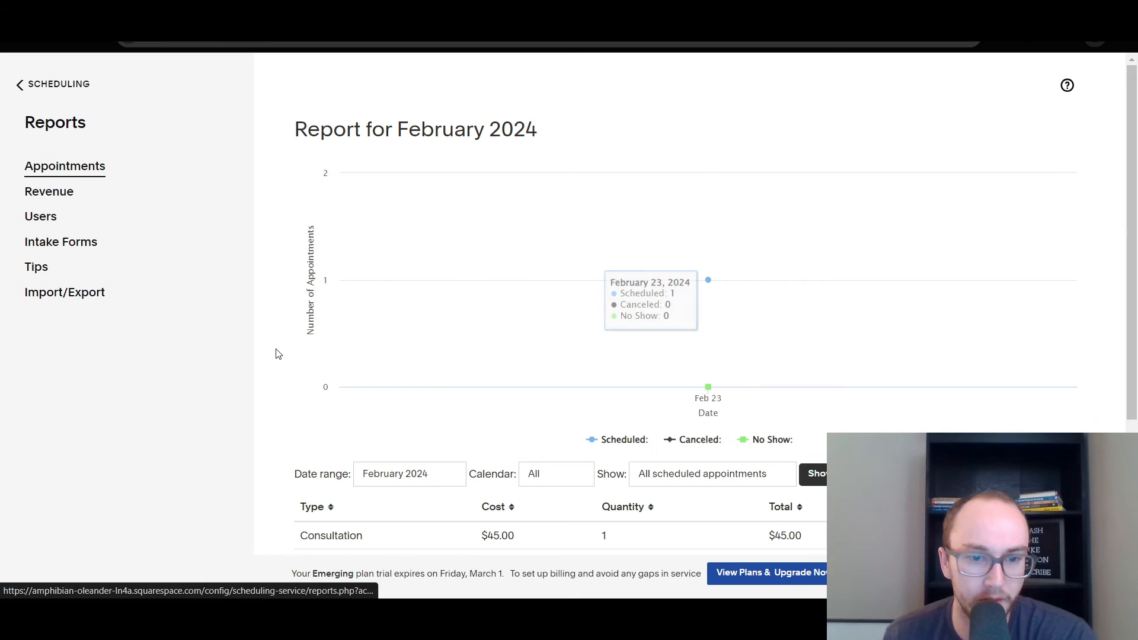
scroll(318, 385, "down", 4)
scroll(306, 420, "up", 4)
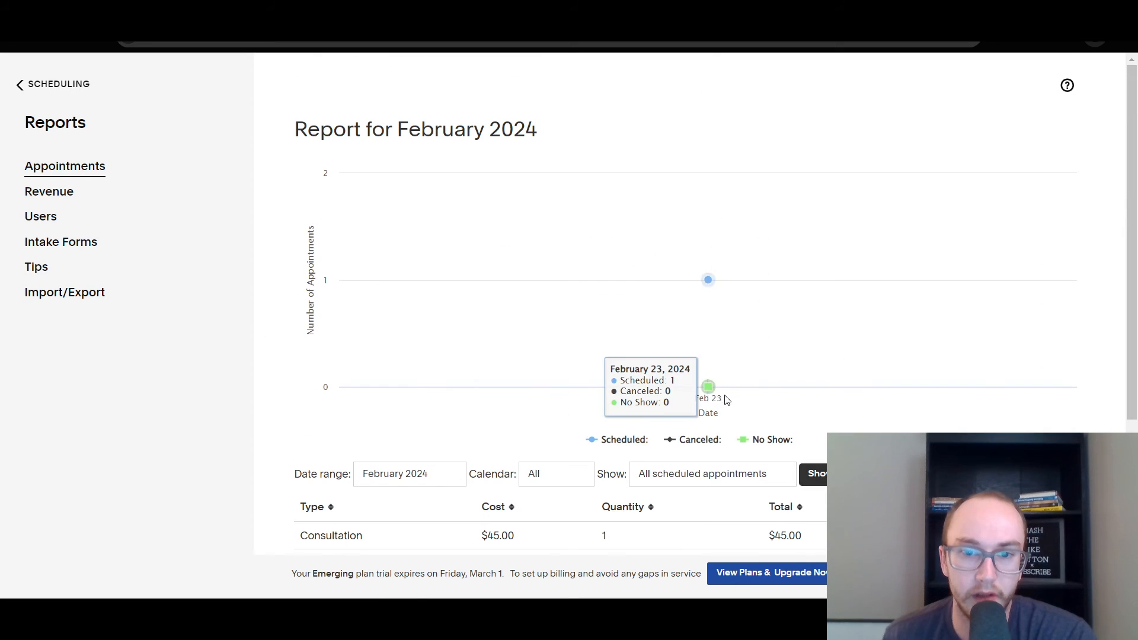
scroll(546, 490, "down", 1)
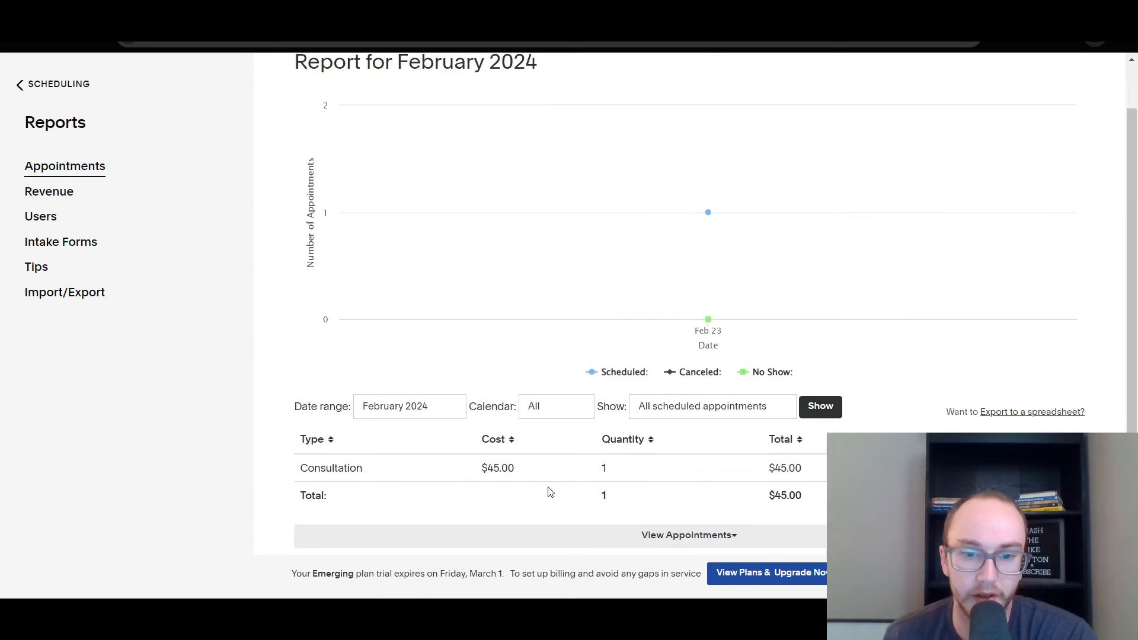
scroll(503, 460, "up", 1)
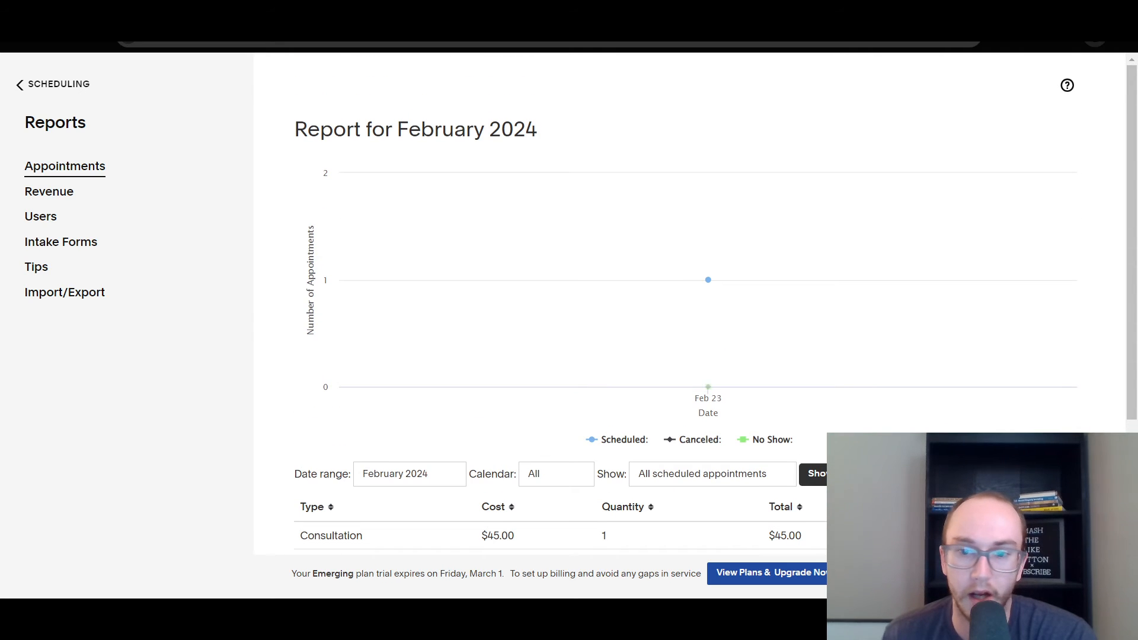
scroll(787, 504, "down", 2)
scroll(787, 505, "up", 2)
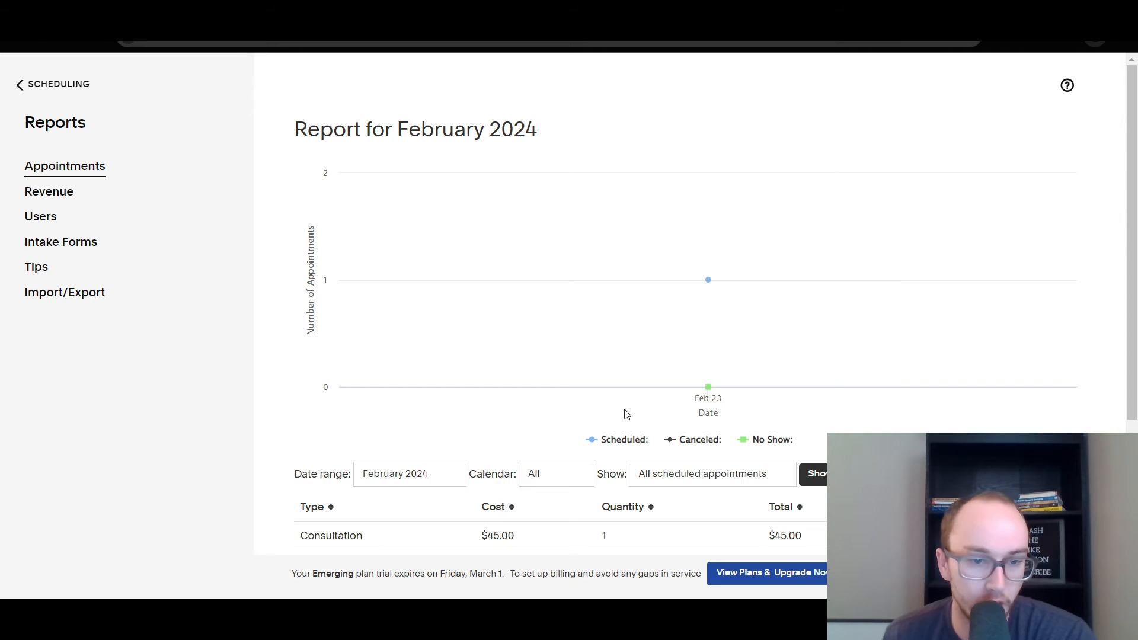
mouse_move(578, 363)
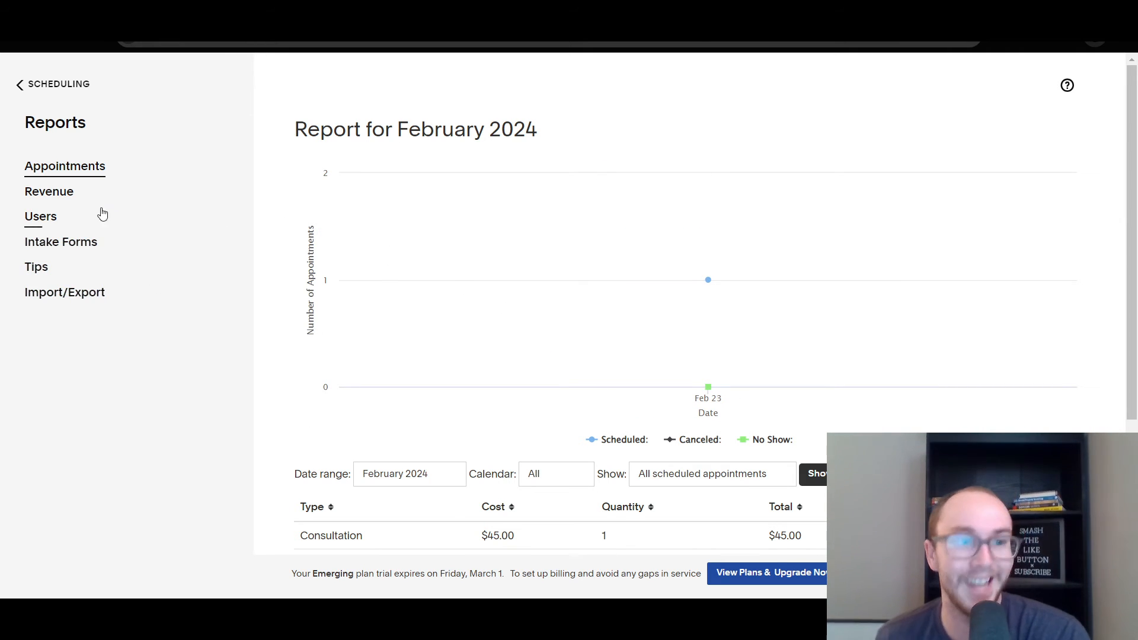
Step: Look through the remaining report pages, from revenue, users, intake forms and tips to the appointment import and export options
left_click(62, 195)
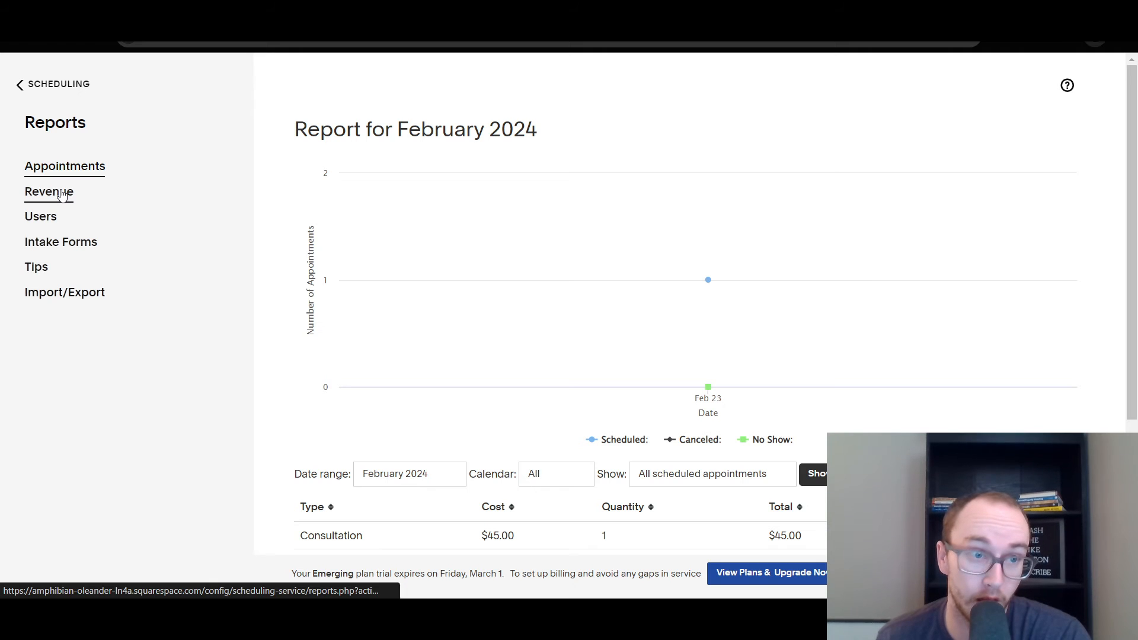
left_click(51, 224)
left_click(57, 247)
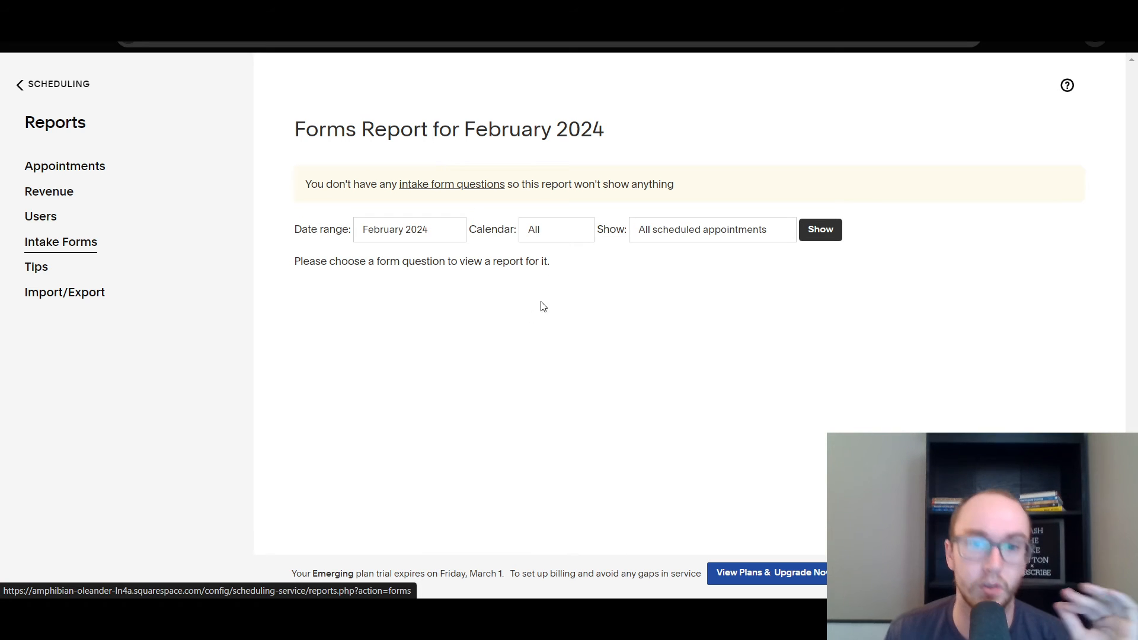
left_click(39, 267)
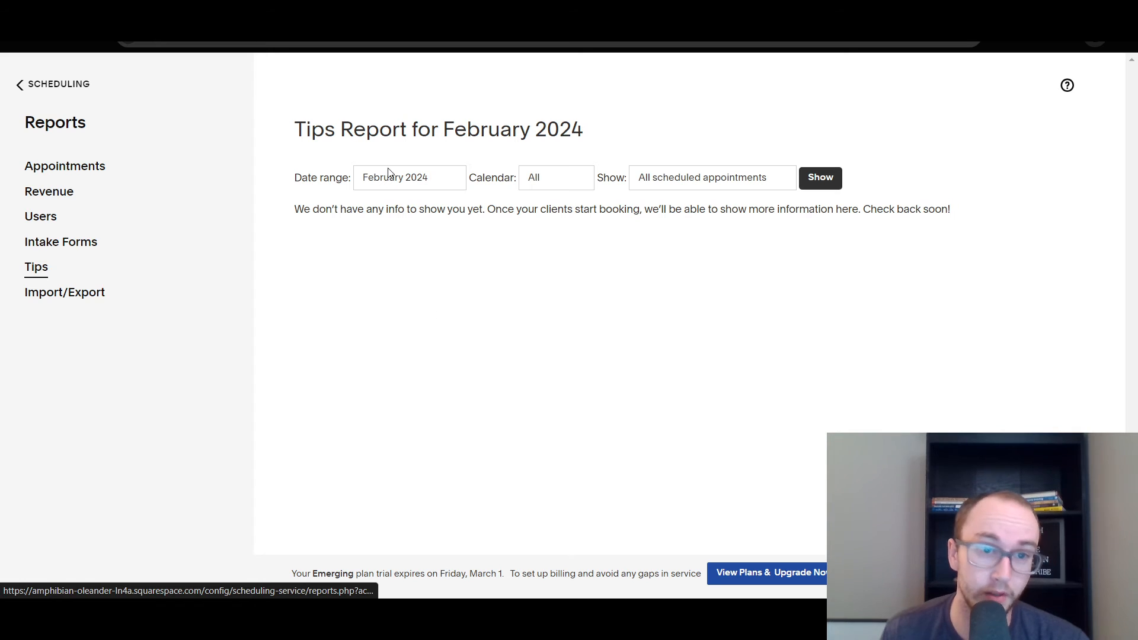
left_click(92, 291)
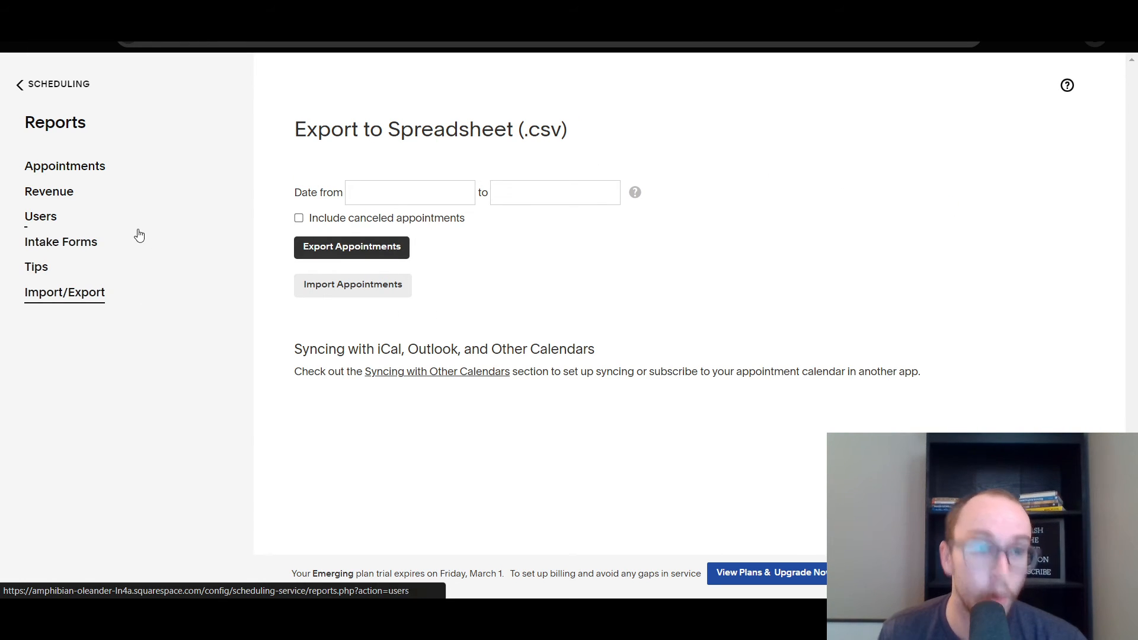
Step: Return to the February 2024 appointments report, expand and collapse its appointment list, and review the chart and totals
left_click(101, 166)
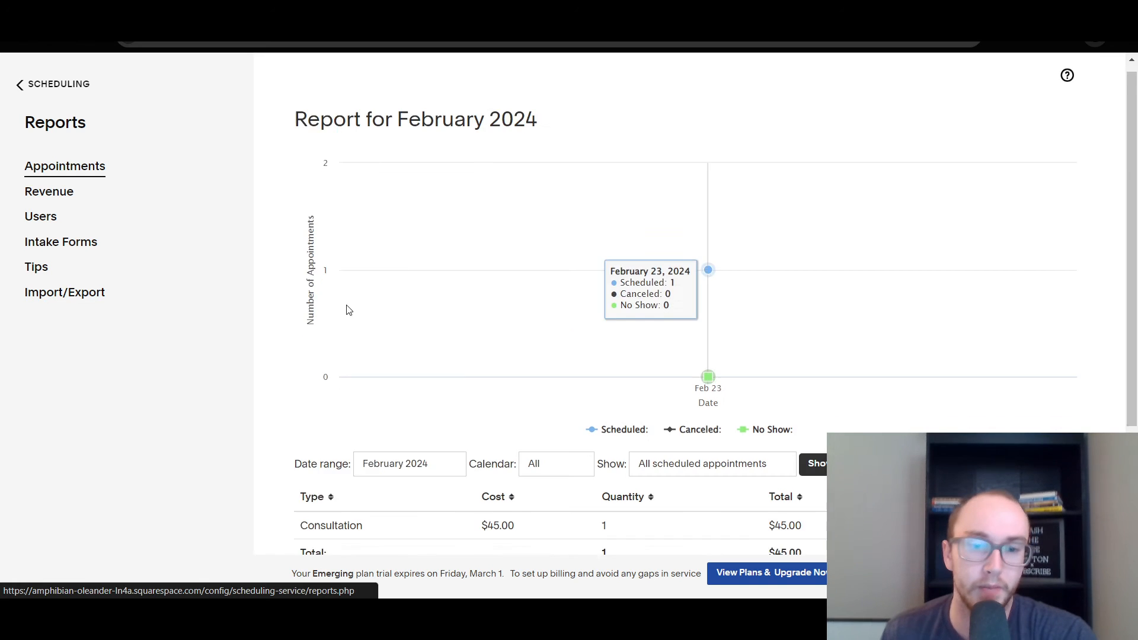
scroll(741, 508, "down", 4)
left_click(737, 354)
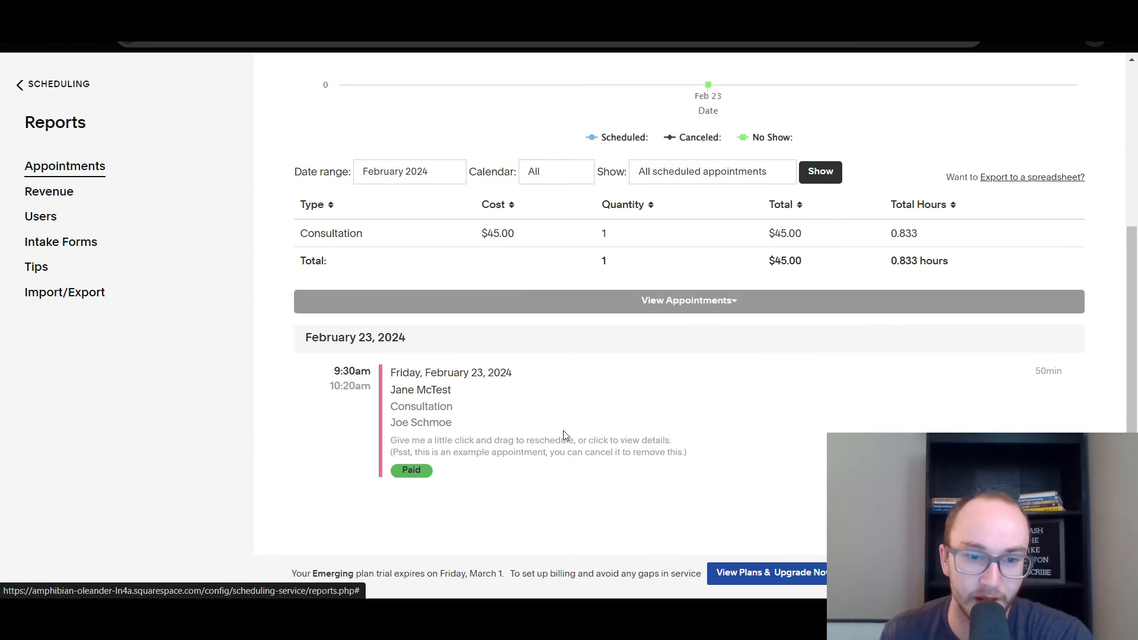
left_click(718, 302)
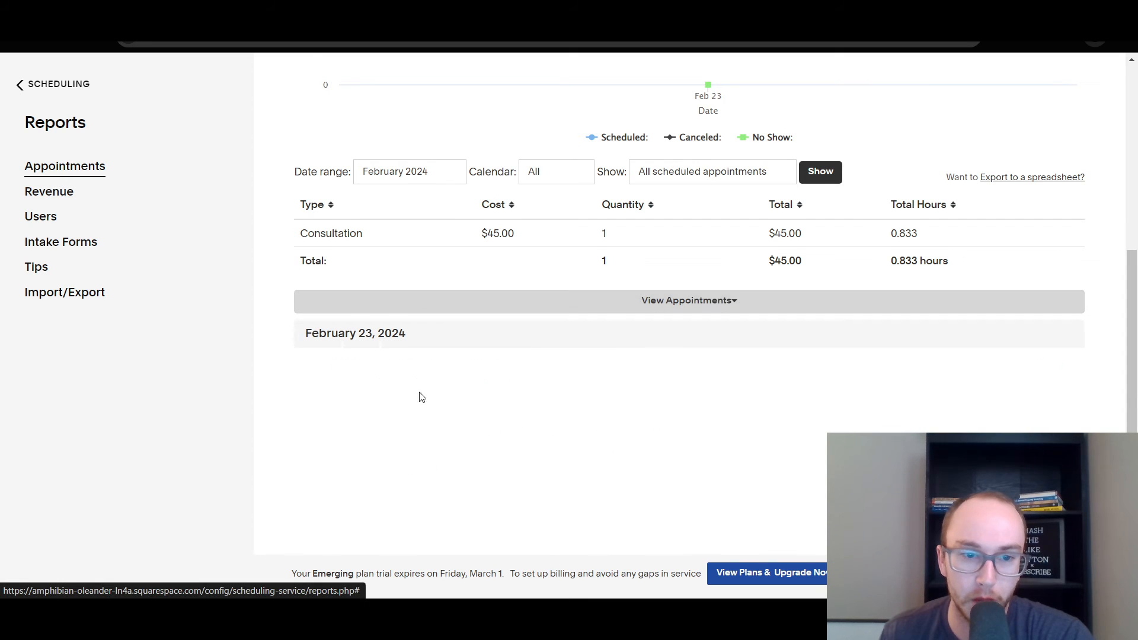
scroll(279, 414, "up", 5)
scroll(706, 379, "down", 3)
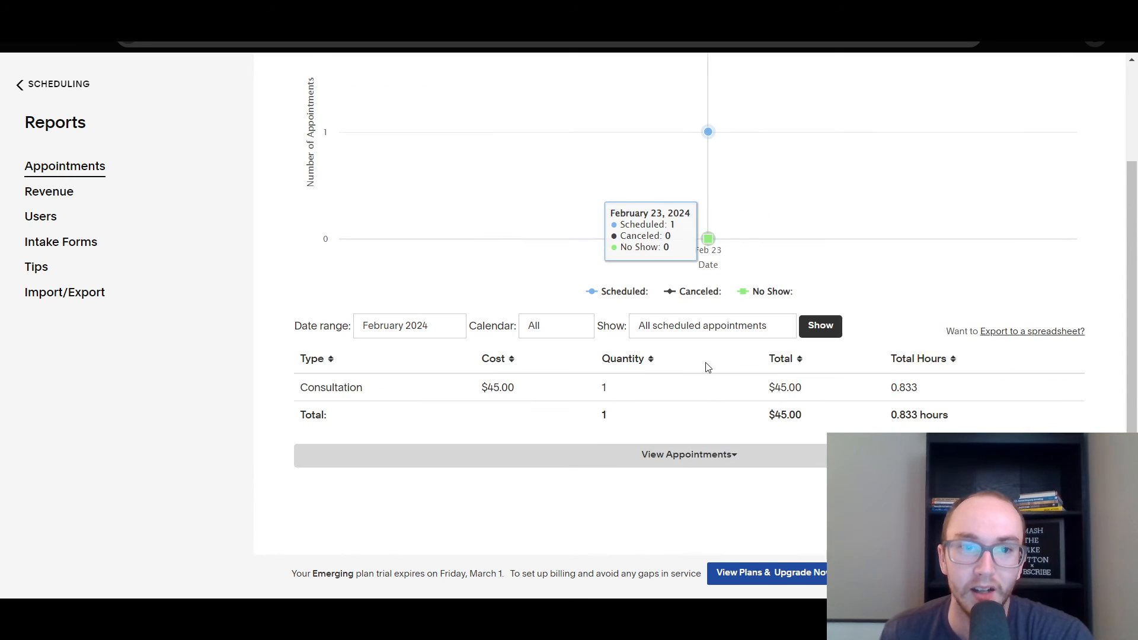
scroll(794, 362, "up", 3)
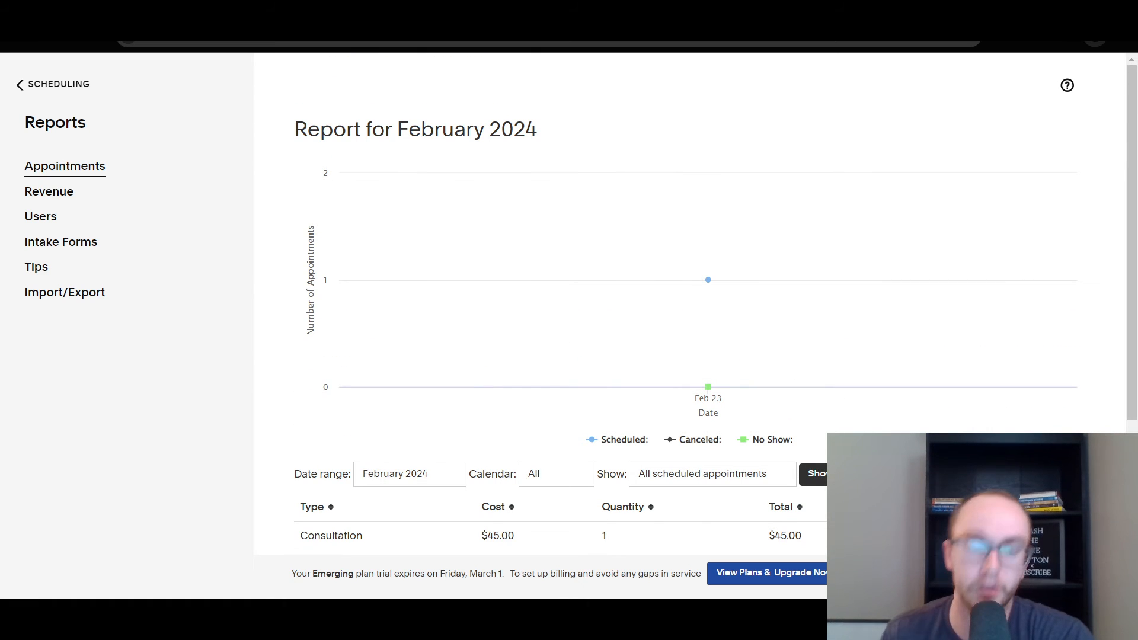
scroll(444, 385, "down", 4)
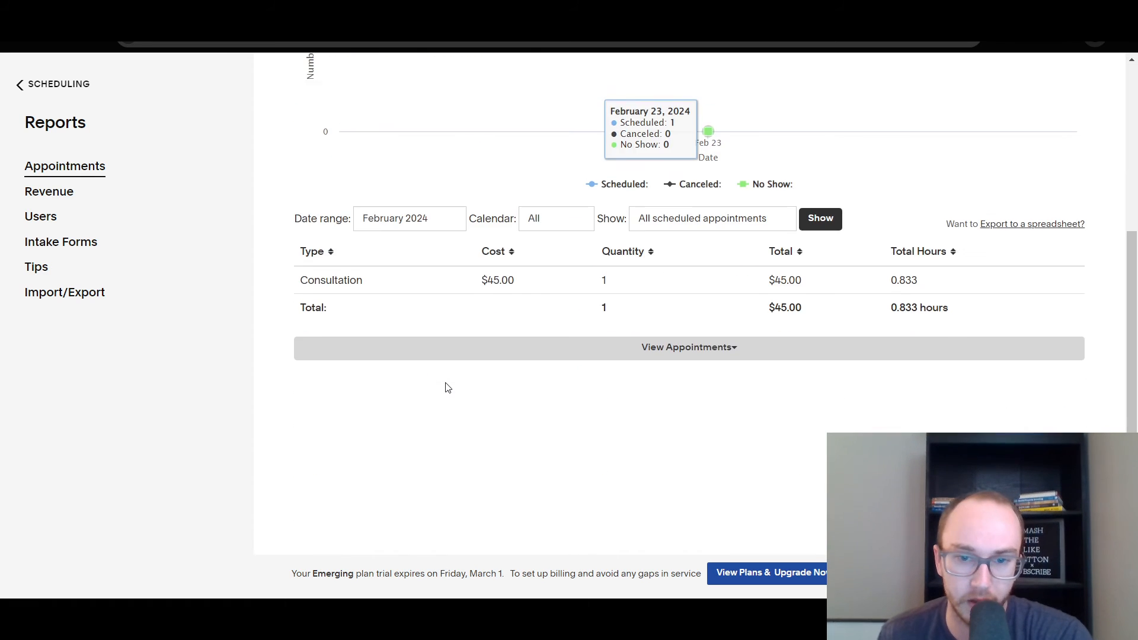
scroll(444, 386, "up", 4)
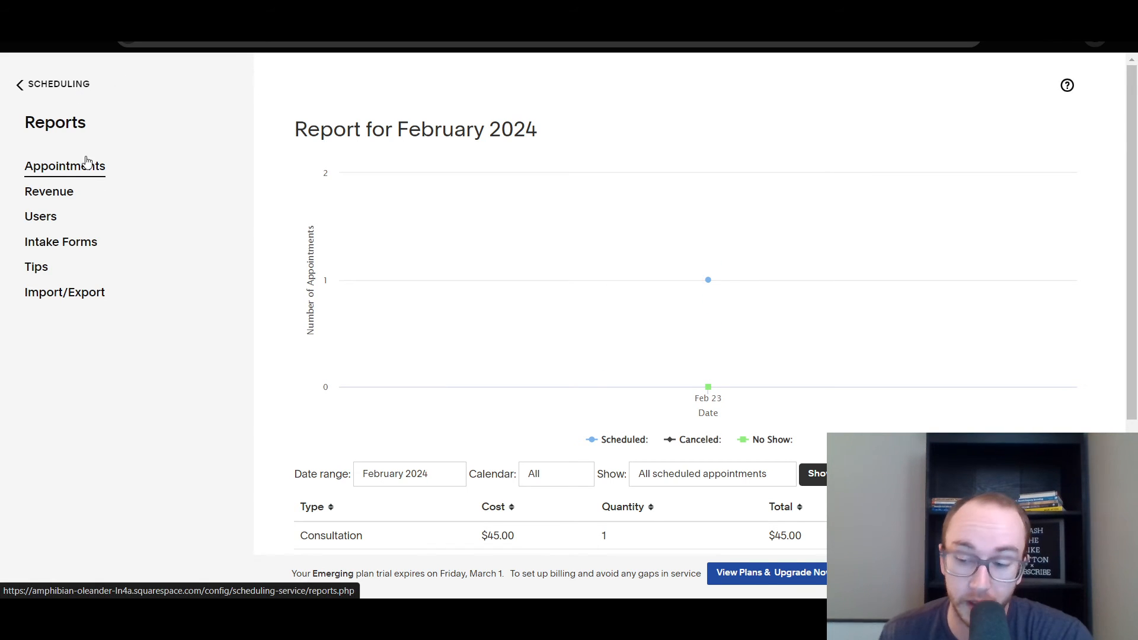
Step: Go back to the main scheduling overview and look over the client scheduling page, business settings and notification sections
left_click(68, 94)
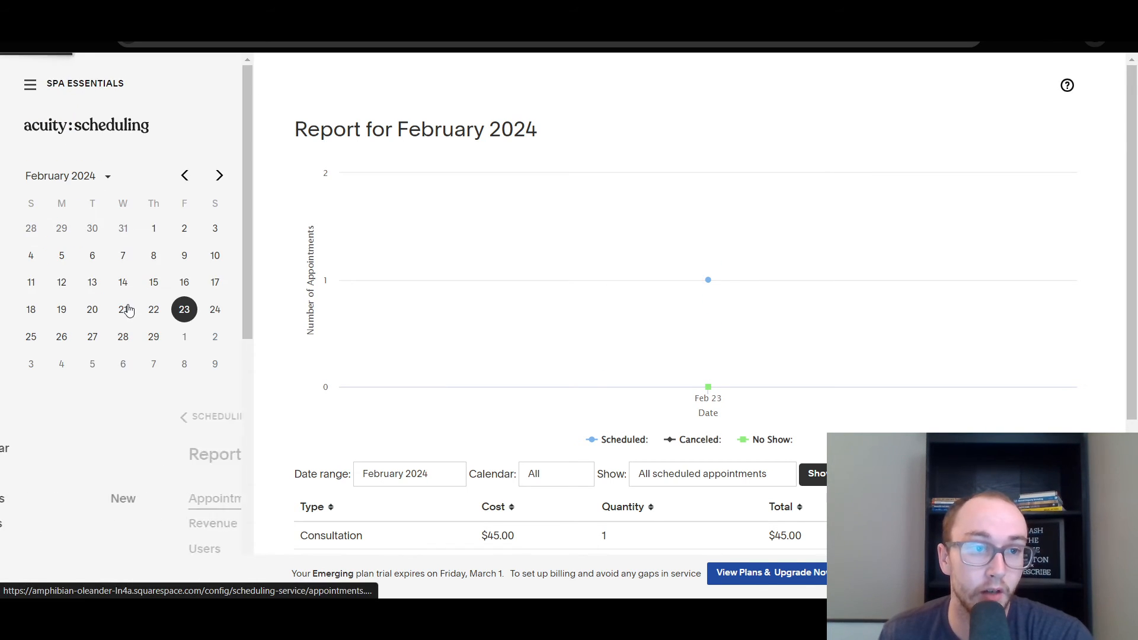
scroll(162, 415, "down", 3)
scroll(198, 356, "down", 2)
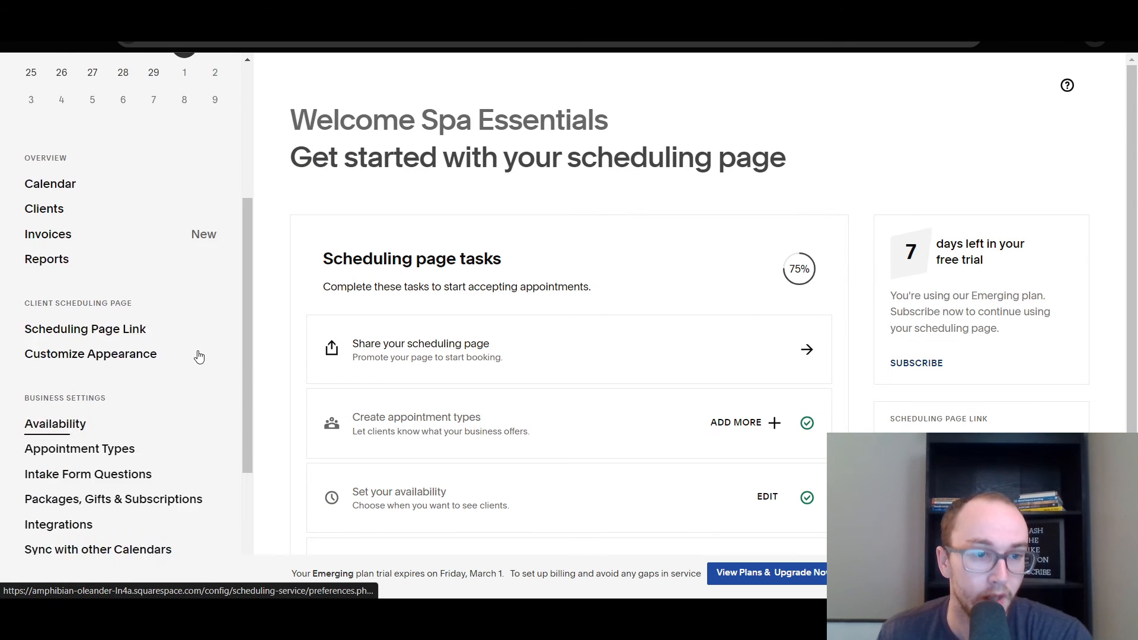
scroll(211, 355, "up", 2)
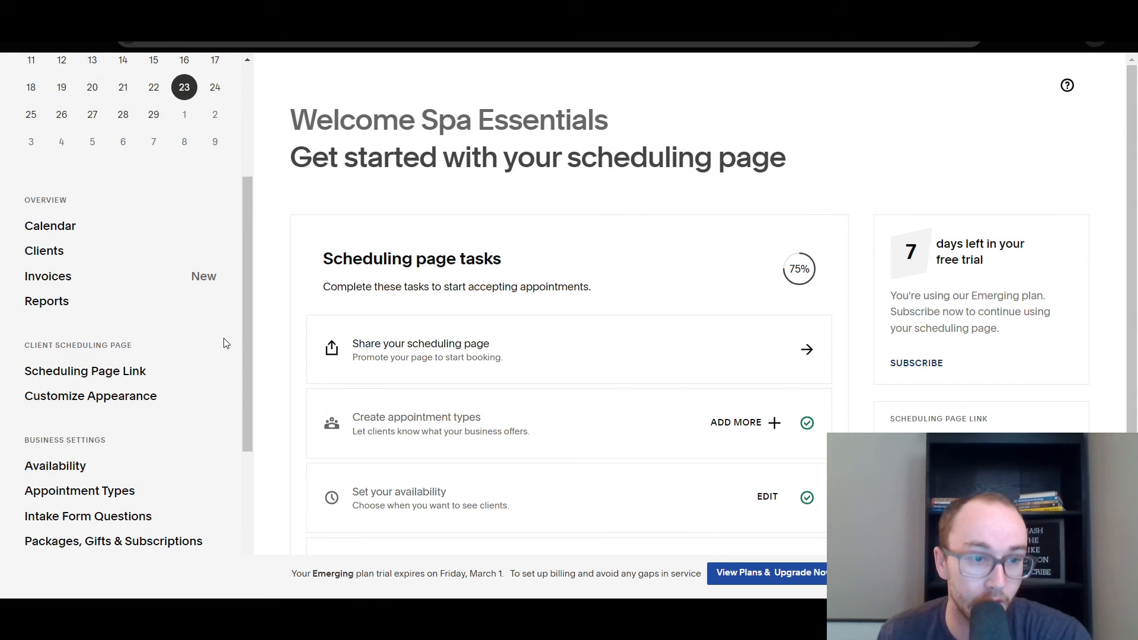
scroll(243, 344, "down", 3)
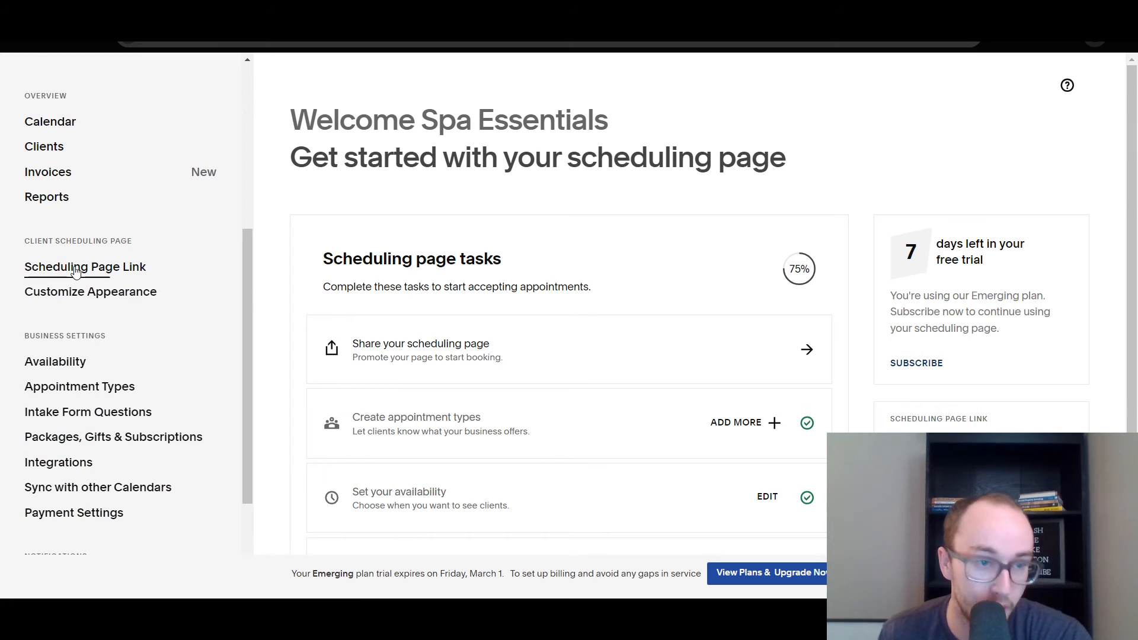
scroll(68, 279, "down", 4)
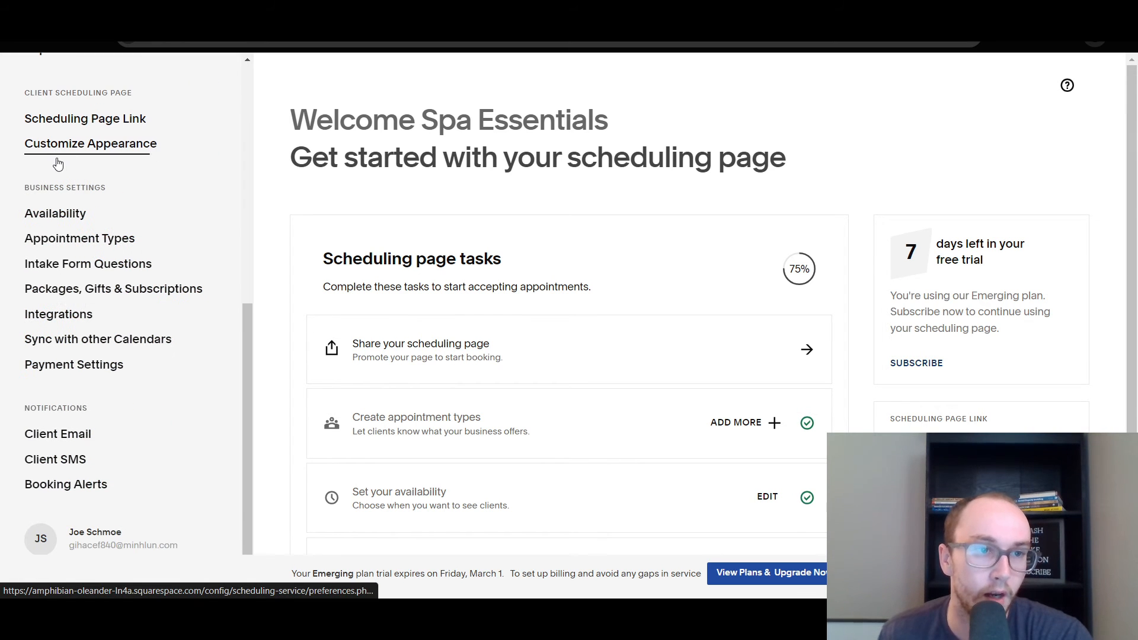
scroll(59, 166, "down", 1)
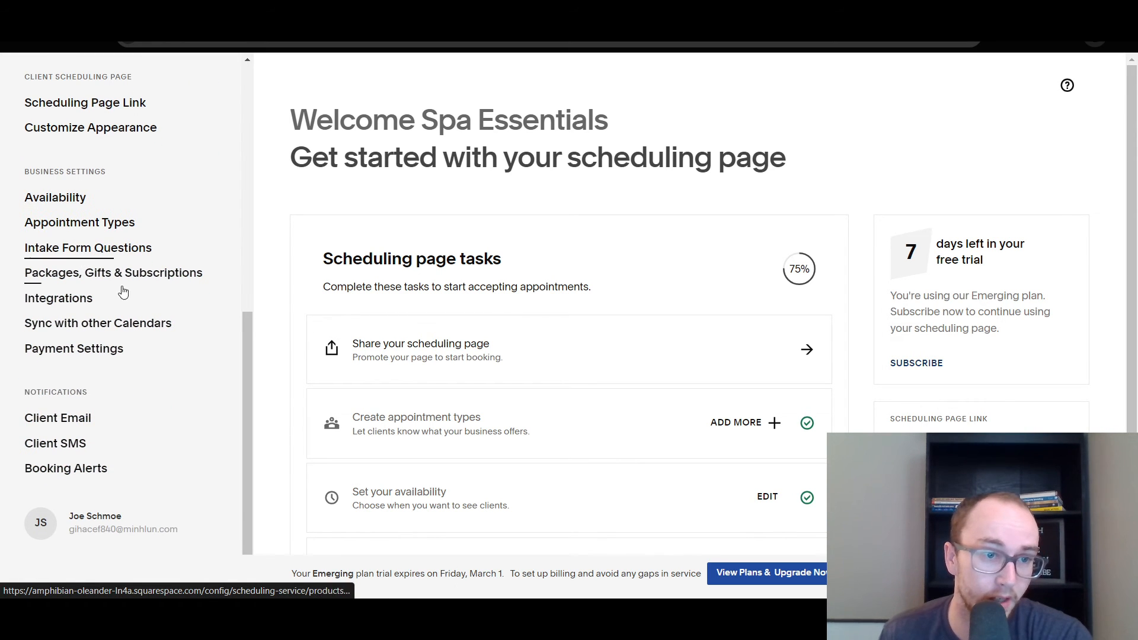
Step: Open the appointment types and look over the blank new add-on form, the coupons page and the list of types
scroll(127, 293, "down", 1)
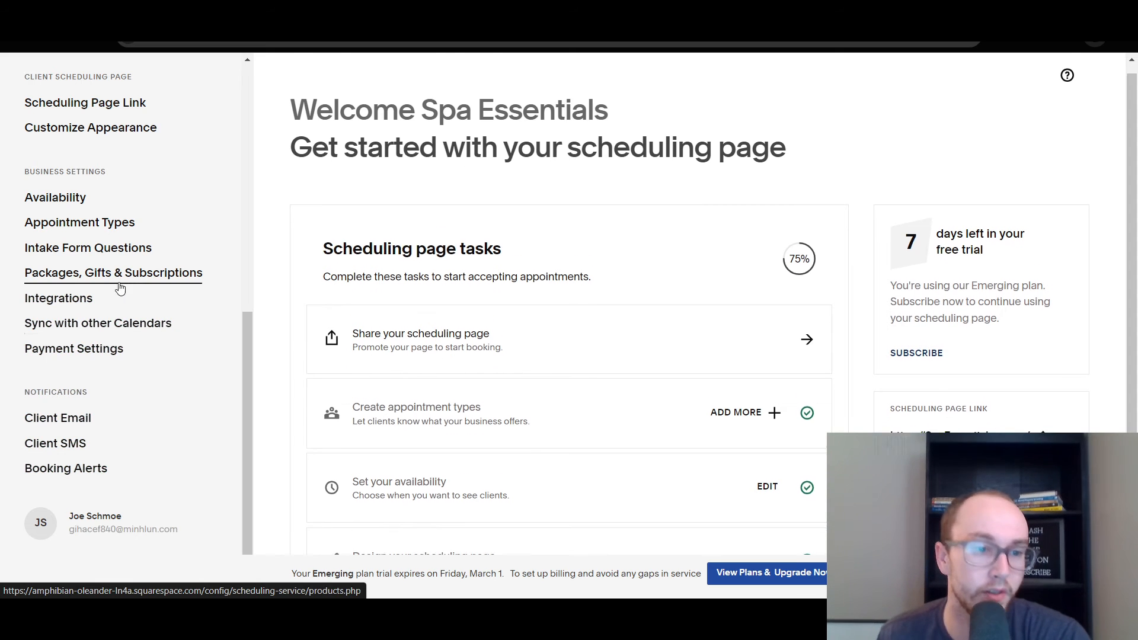
scroll(247, 394, "up", 1)
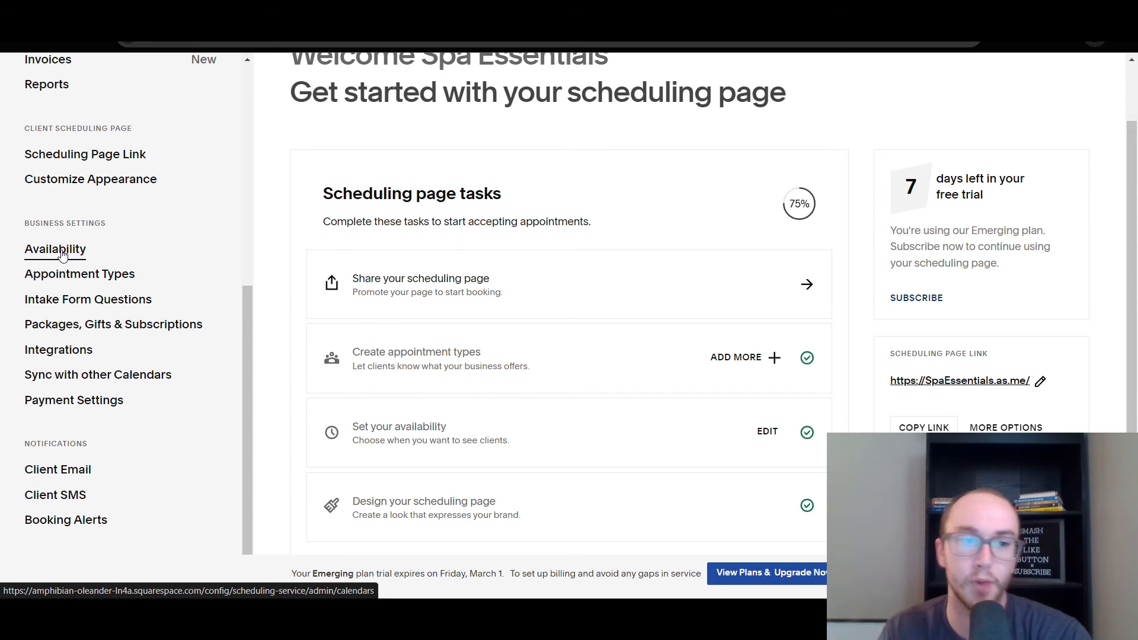
left_click(60, 275)
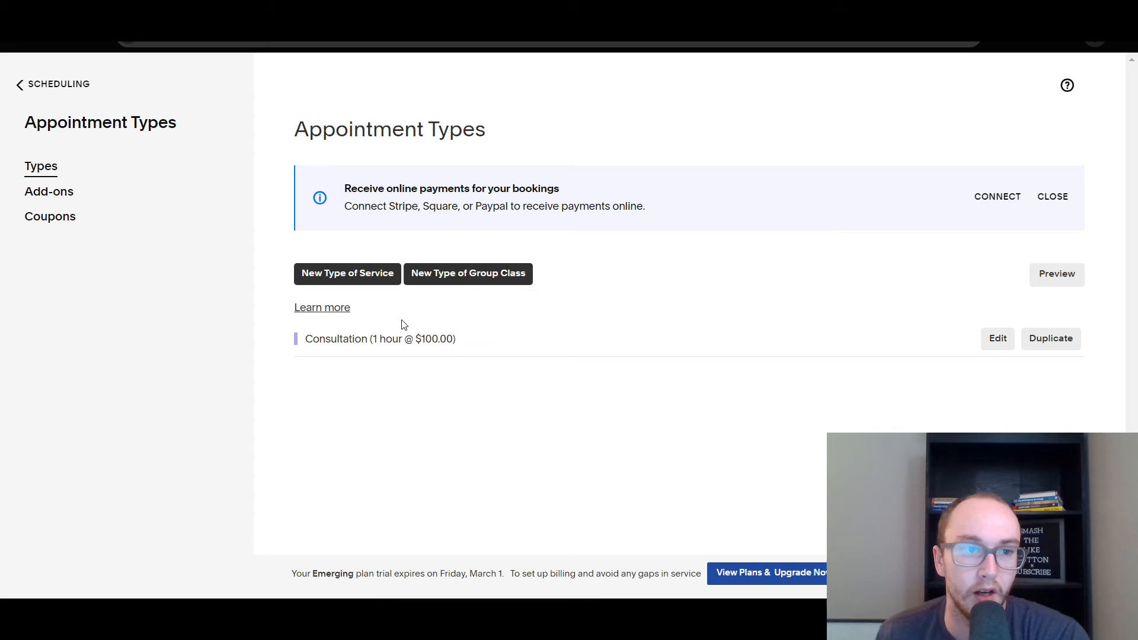
left_click(58, 193)
left_click(384, 264)
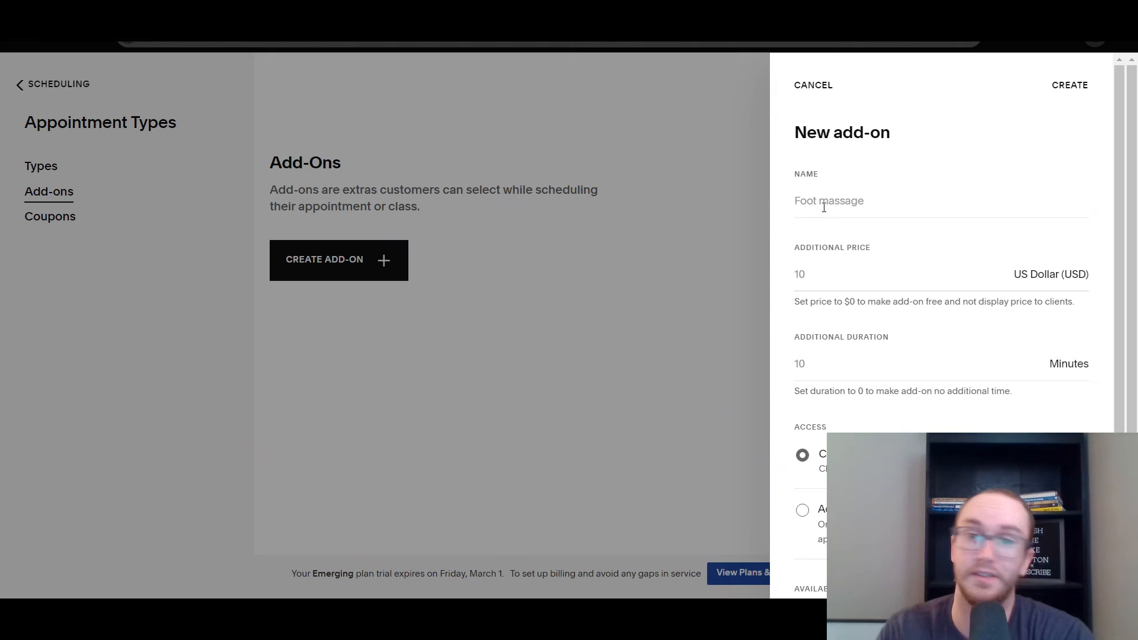
scroll(881, 297, "down", 2)
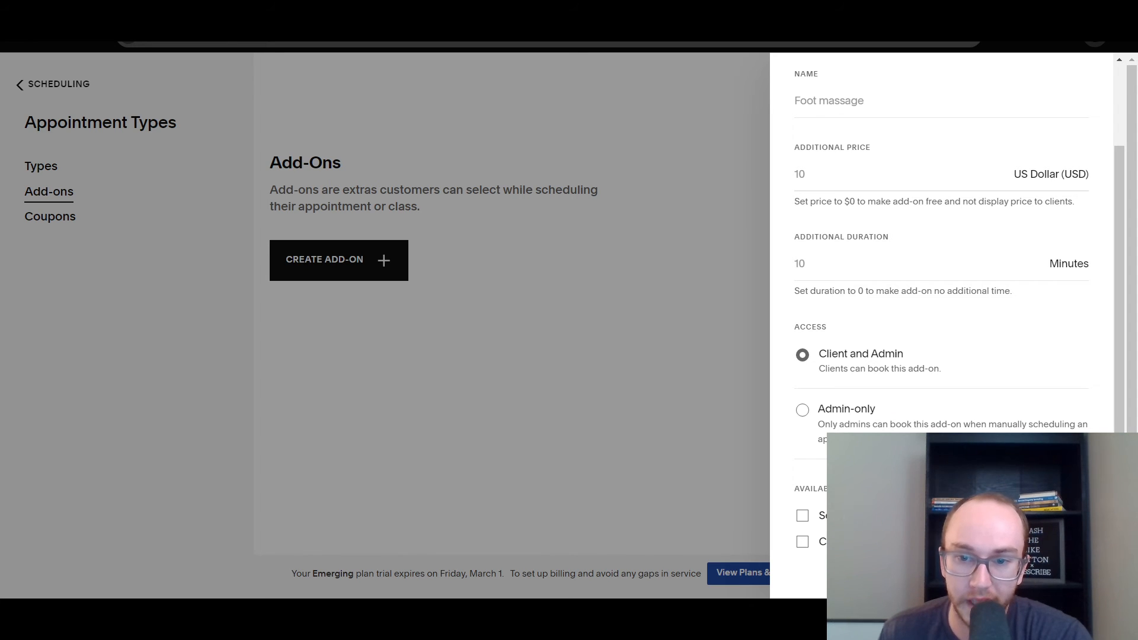
scroll(875, 433, "up", 2)
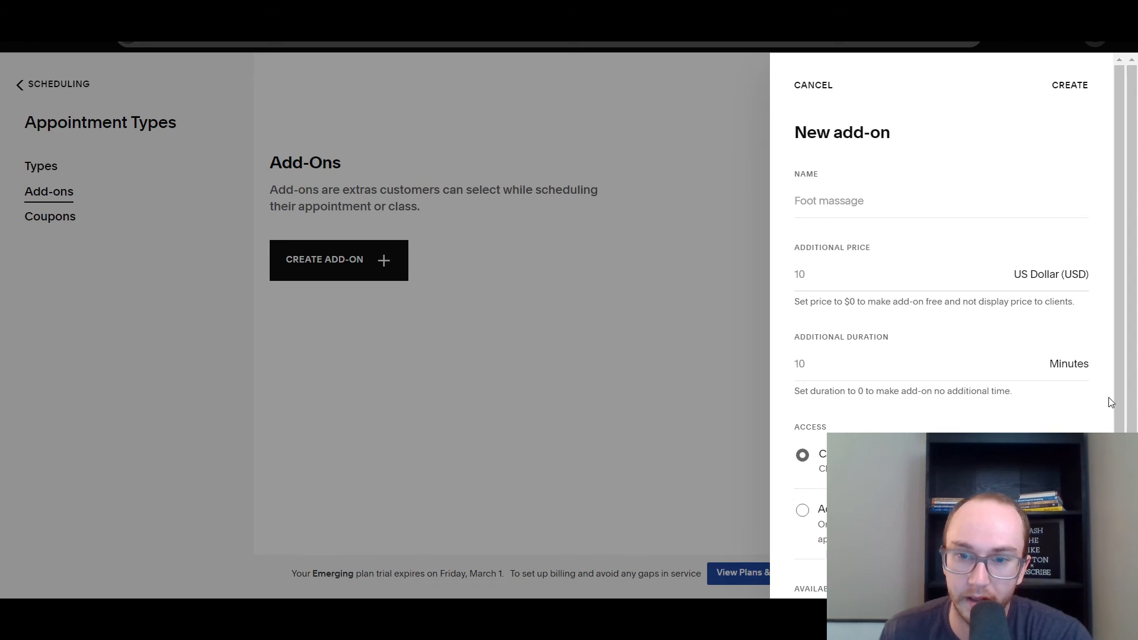
left_click(811, 85)
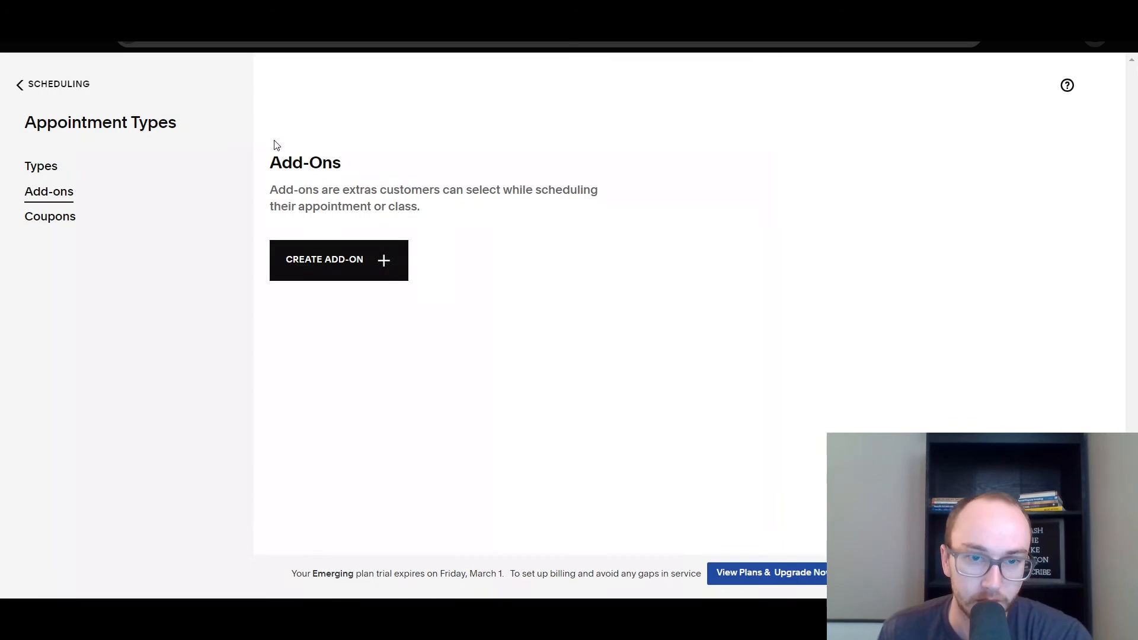
left_click(68, 225)
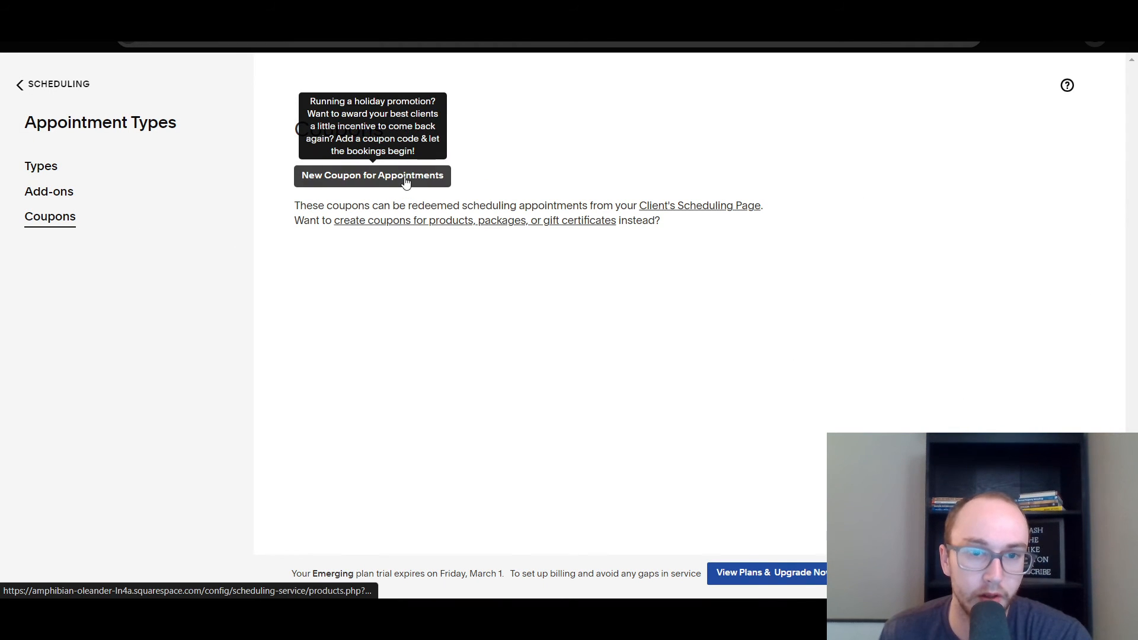
left_click(59, 168)
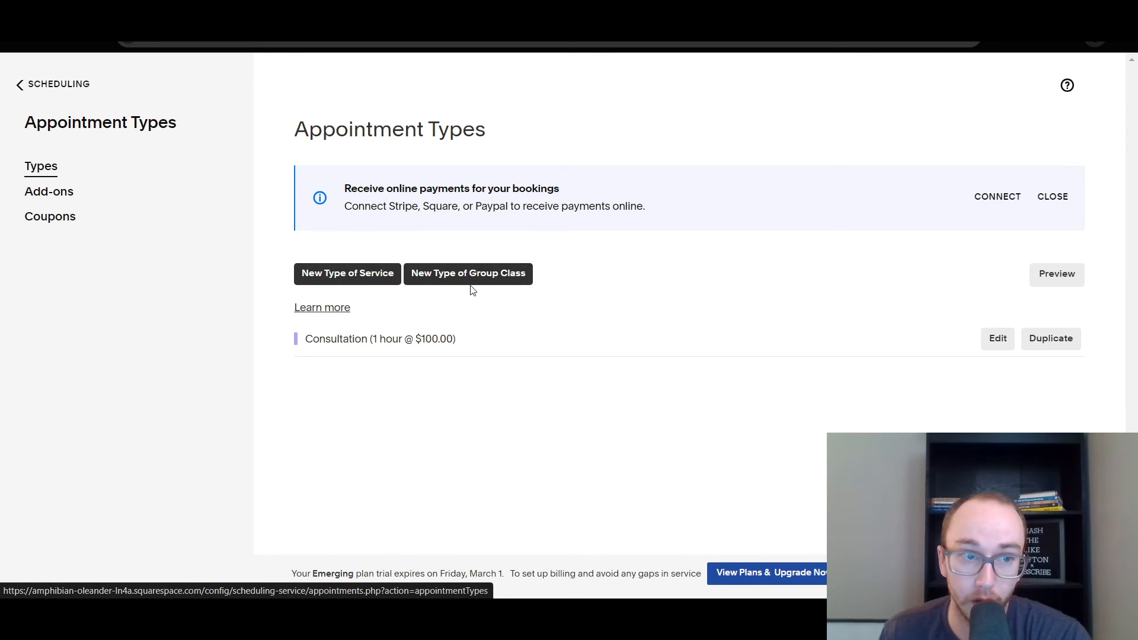
Step: Open the availability settings and examine the regular weekly hours and the February 2024 calendar for overriding hours on specific days
left_click(33, 84)
scroll(153, 440, "down", 3)
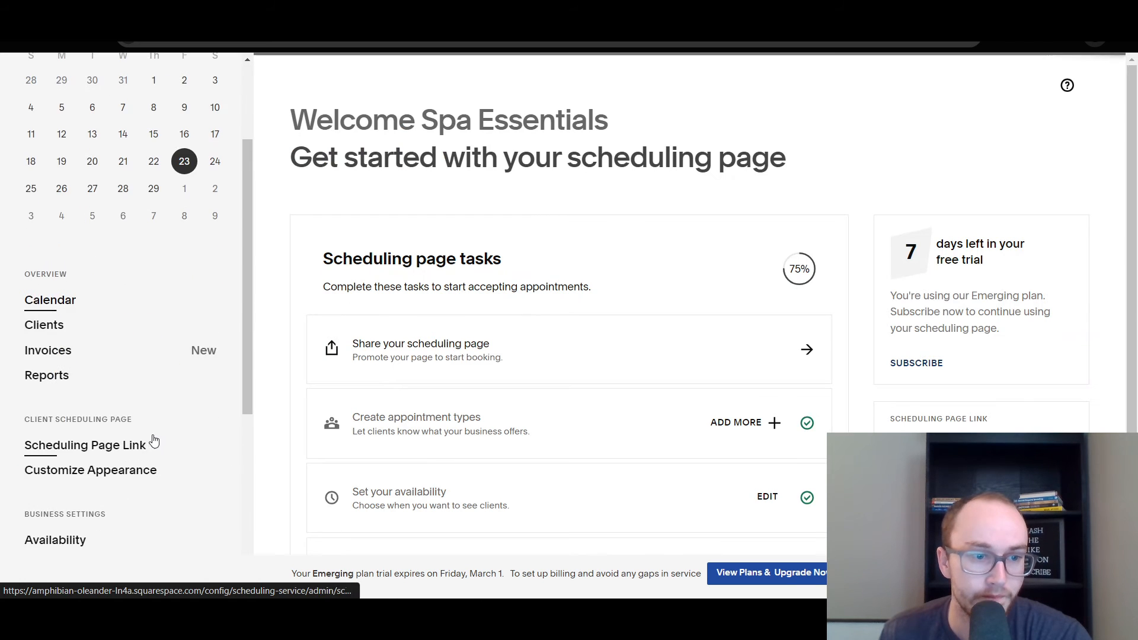
scroll(153, 440, "down", 5)
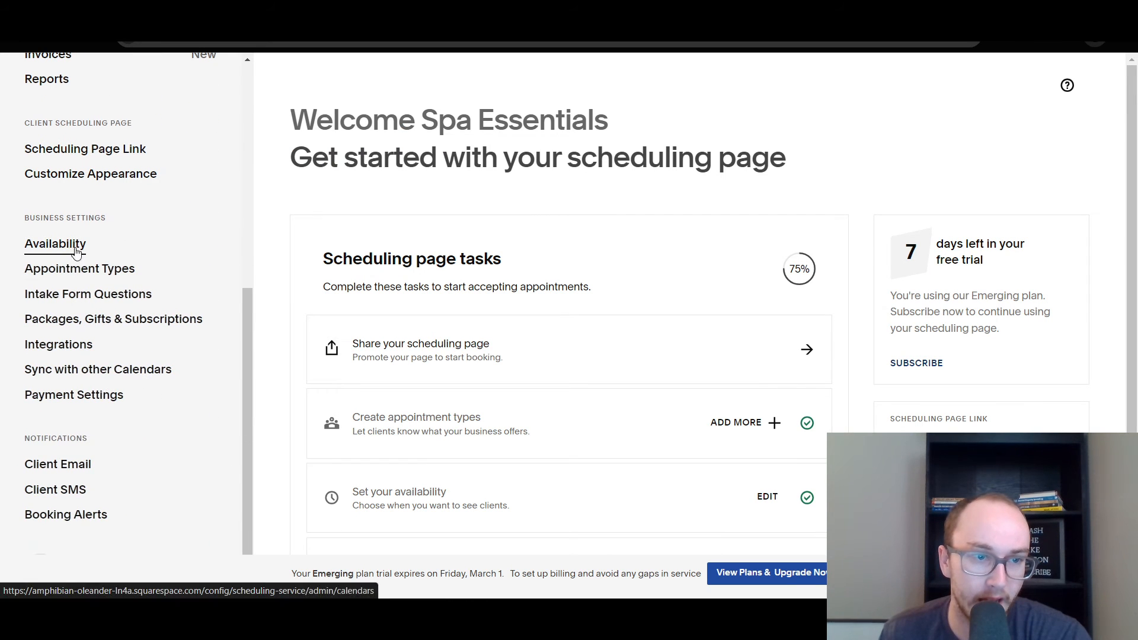
left_click(61, 248)
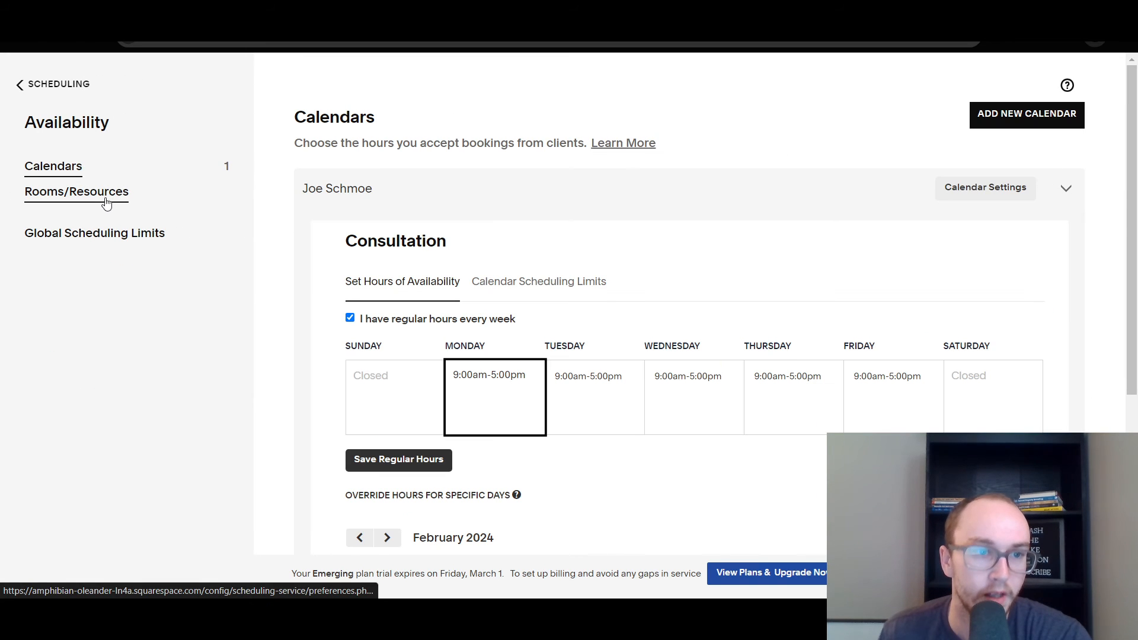
scroll(363, 415, "down", 5)
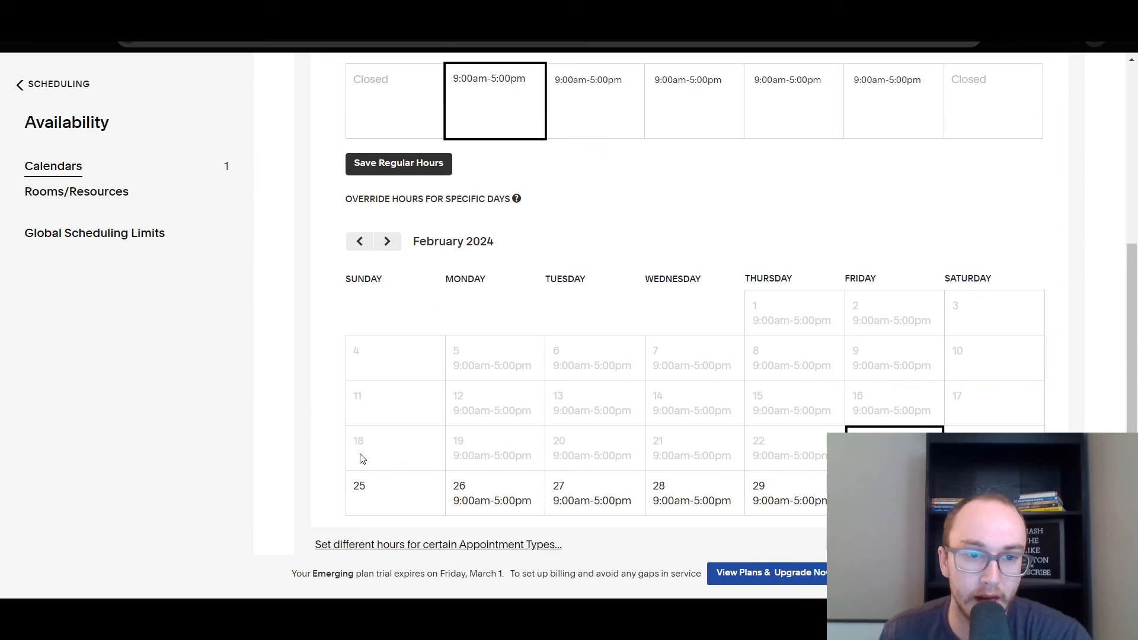
scroll(350, 461, "down", 1)
scroll(338, 462, "up", 3)
scroll(338, 463, "down", 3)
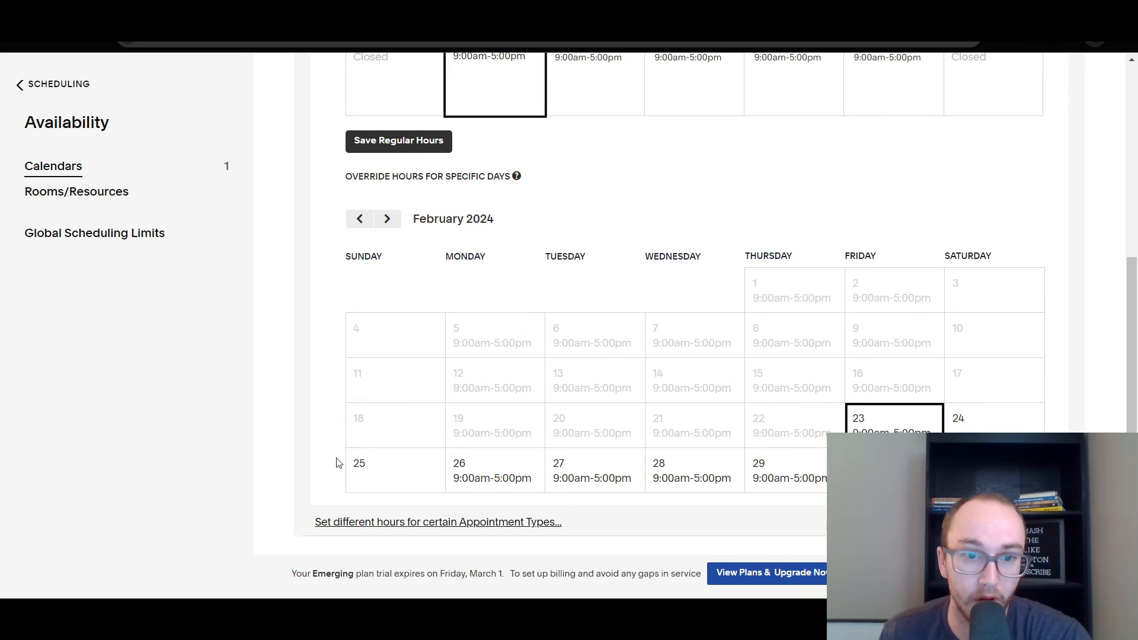
scroll(318, 511, "up", 5)
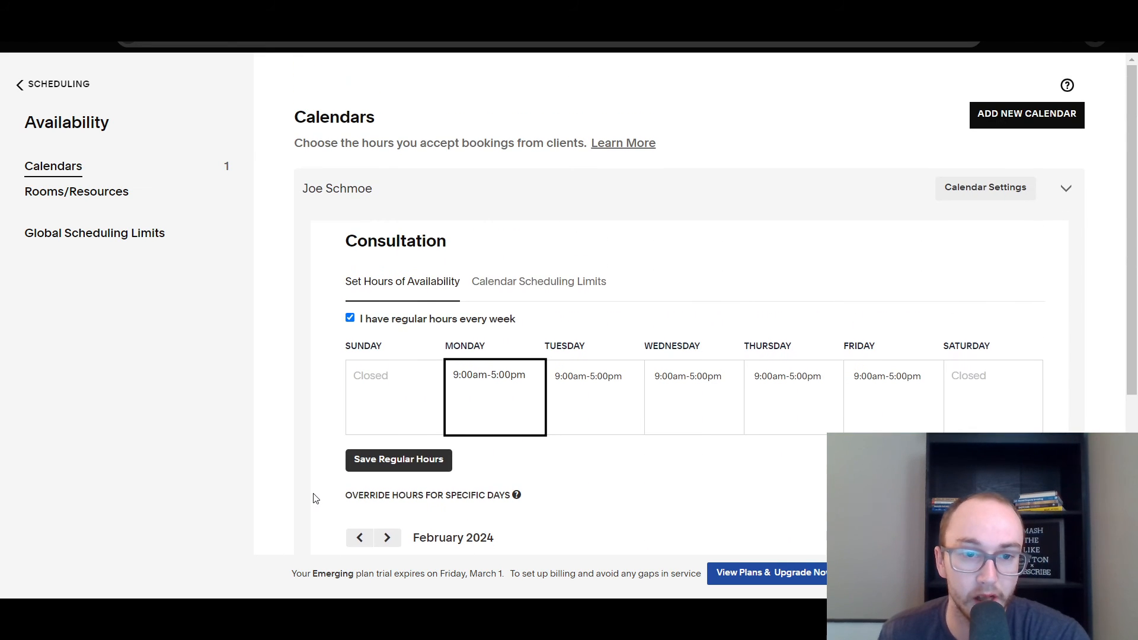
scroll(330, 322, "down", 5)
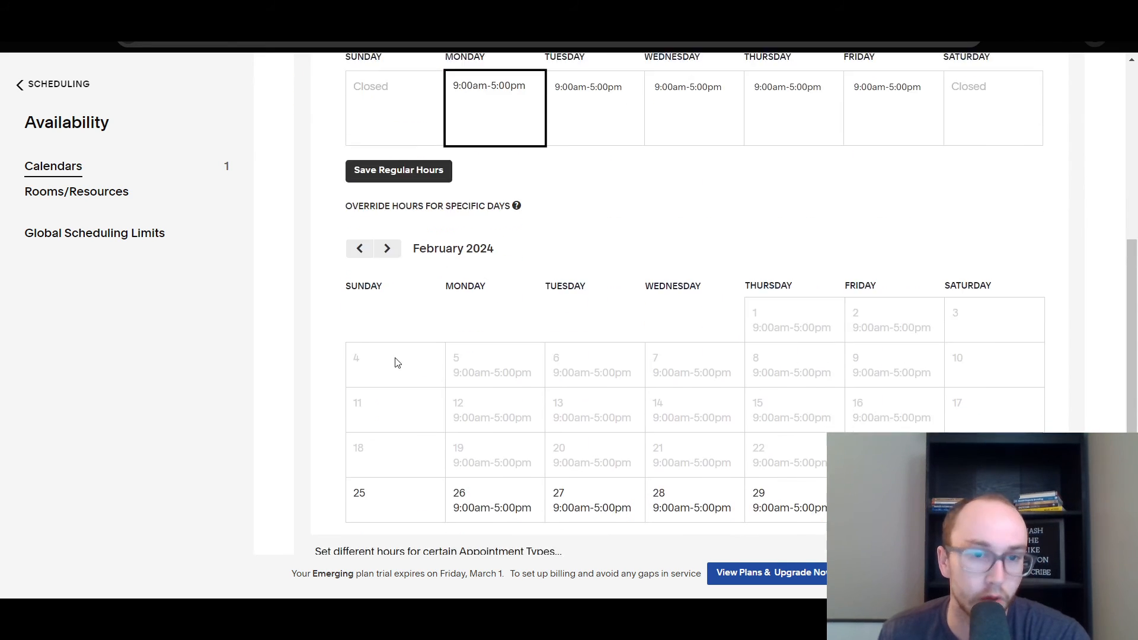
scroll(328, 415, "up", 5)
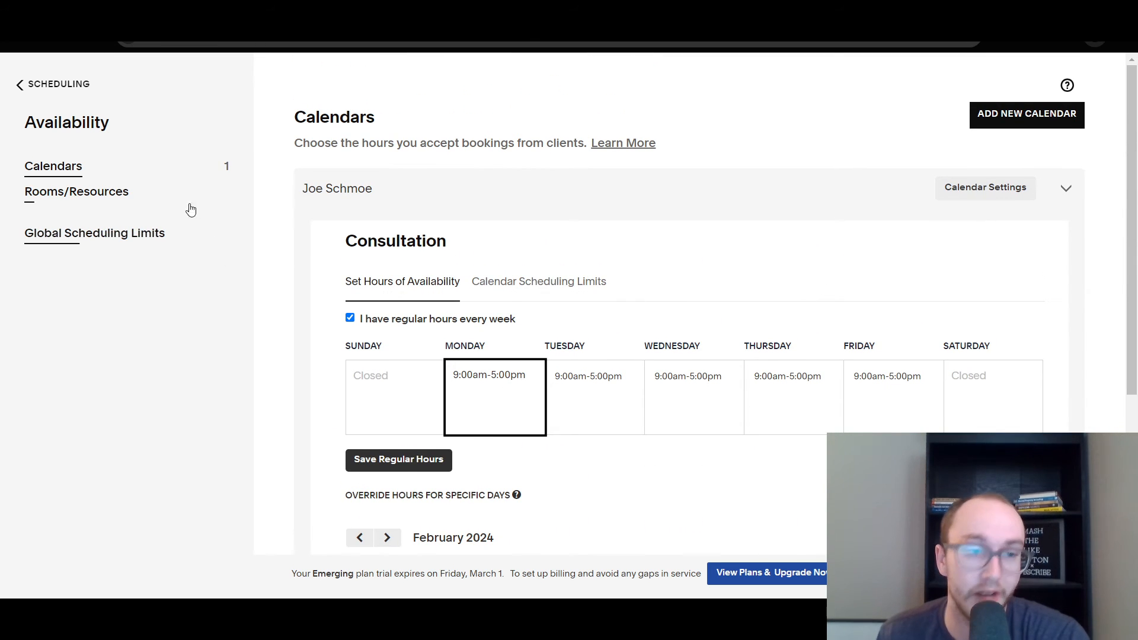
Step: Open the Rooms/Resources page under availability and read how resources restrict bookings, including the example with rooms and staff
left_click(79, 203)
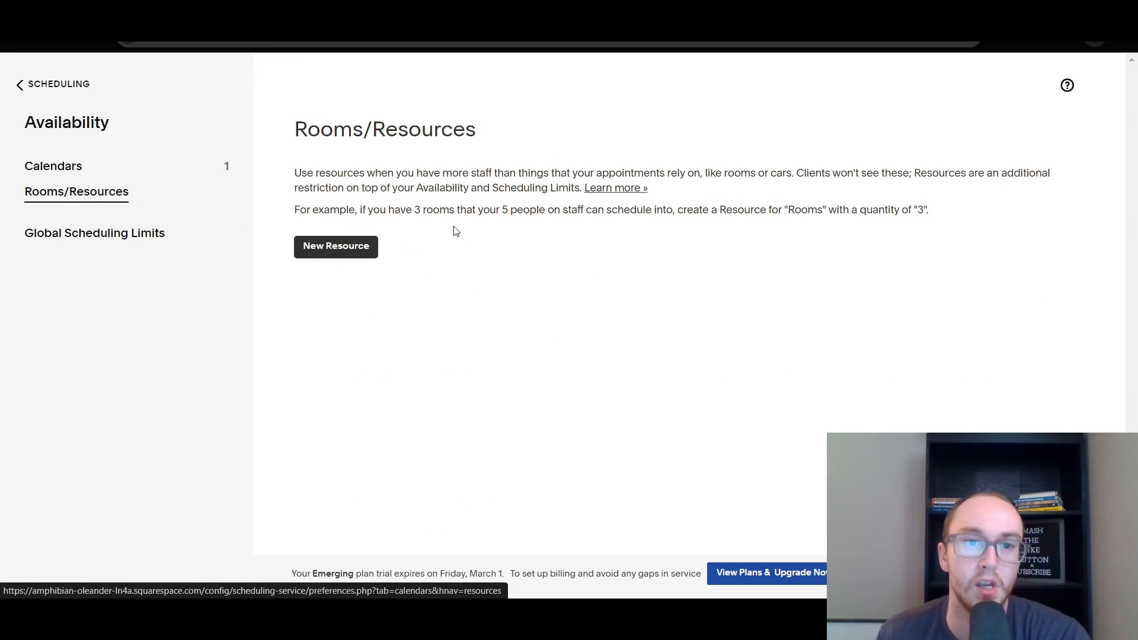
left_click_drag(418, 209, 610, 223)
left_click(469, 209)
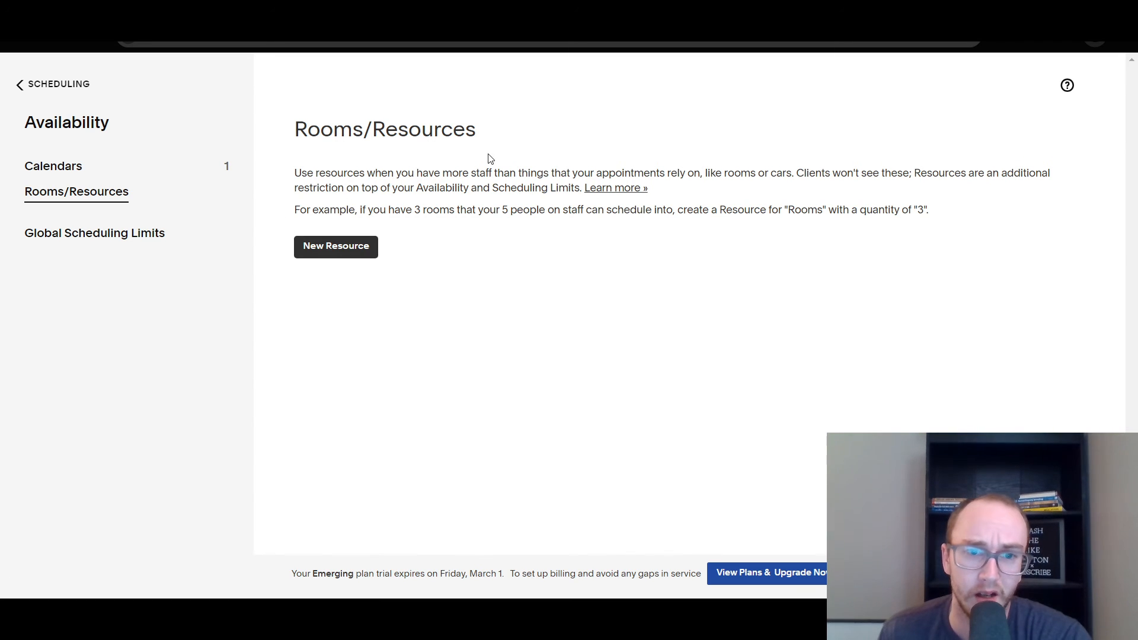
Step: Open the global scheduling limits and examine the general rules for minimum hours, maximum days, rescheduling, cancelling and intake form edits
left_click(114, 237)
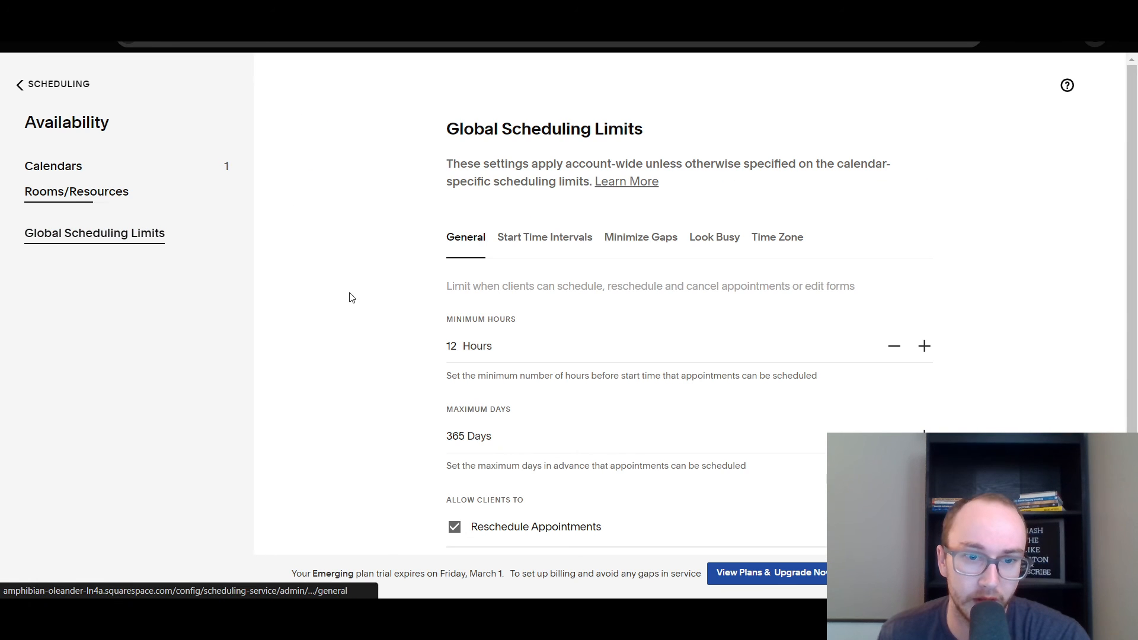
scroll(384, 414, "down", 3)
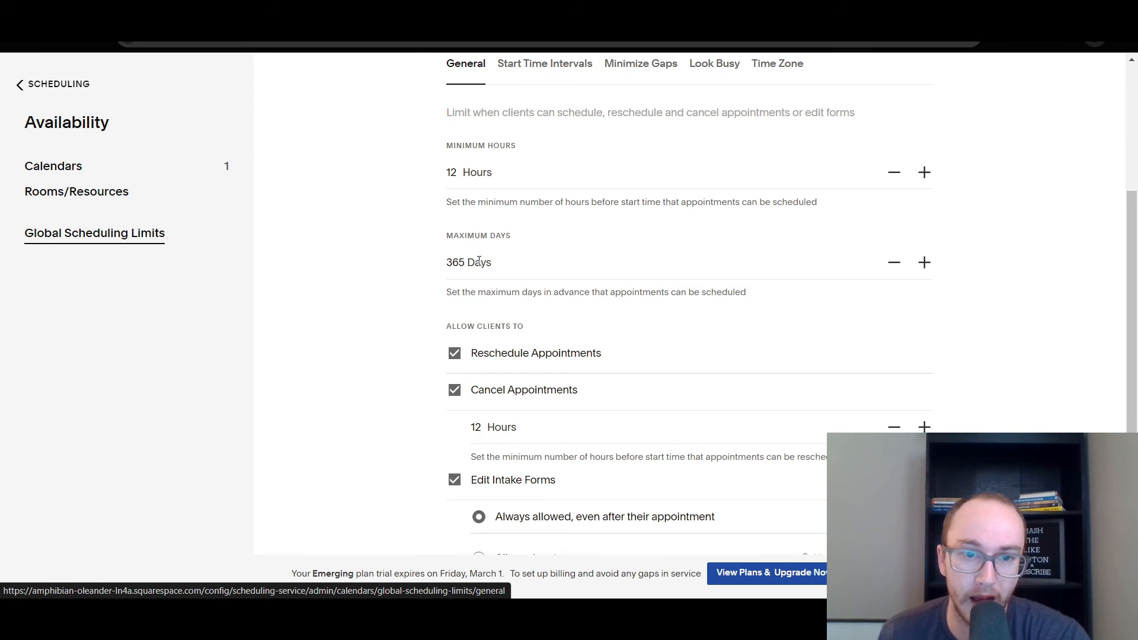
scroll(414, 398, "up", 1)
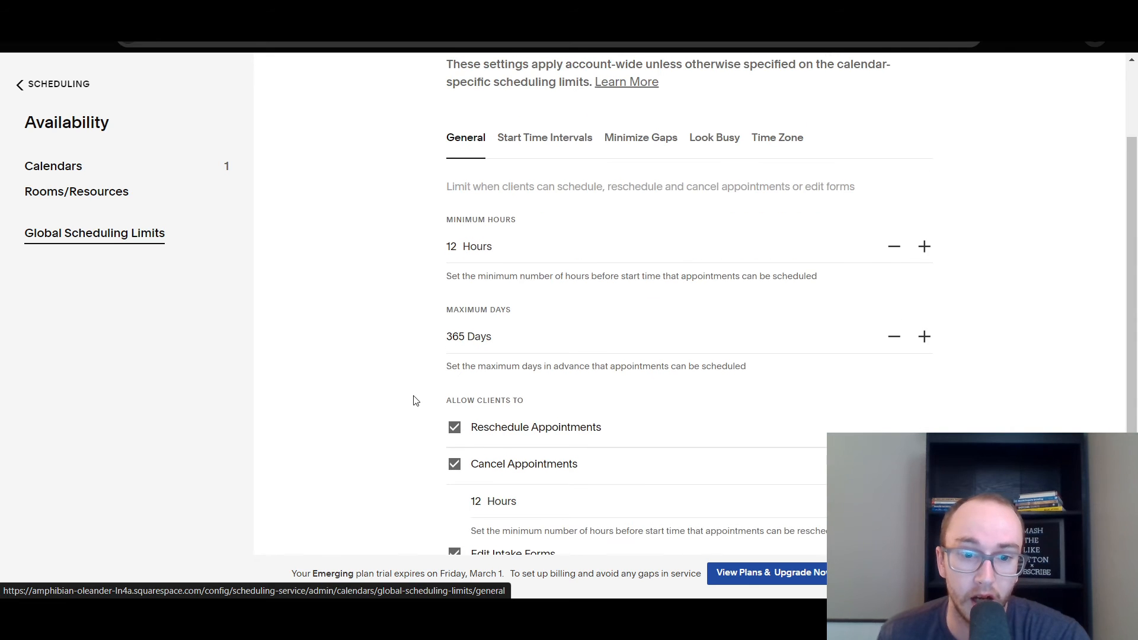
scroll(415, 399, "down", 1)
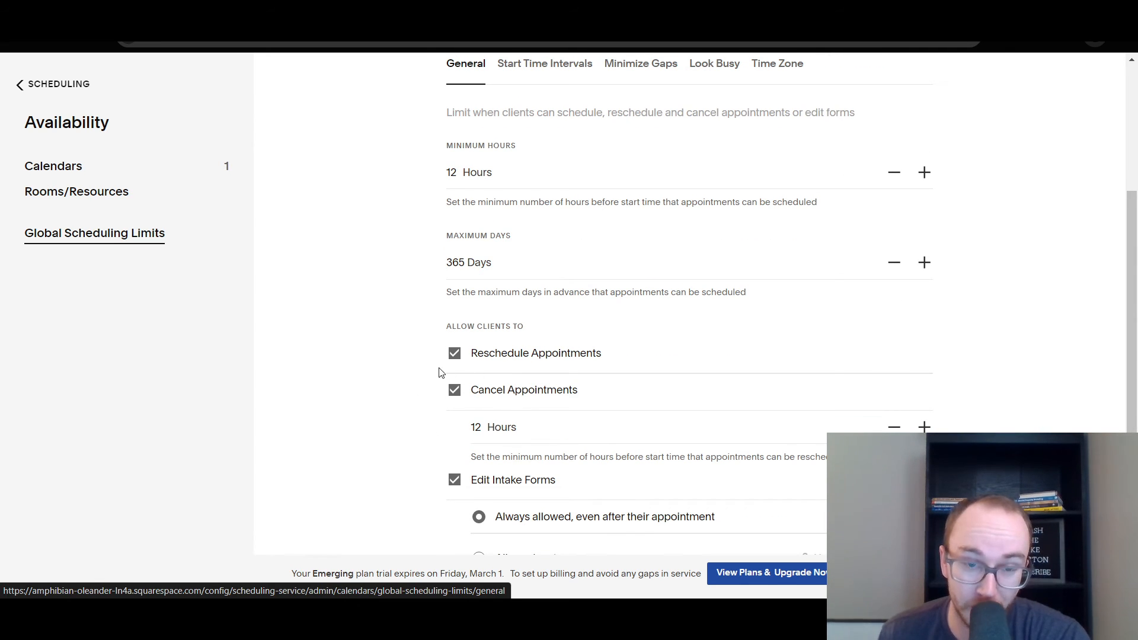
scroll(436, 375, "up", 3)
scroll(432, 377, "down", 3)
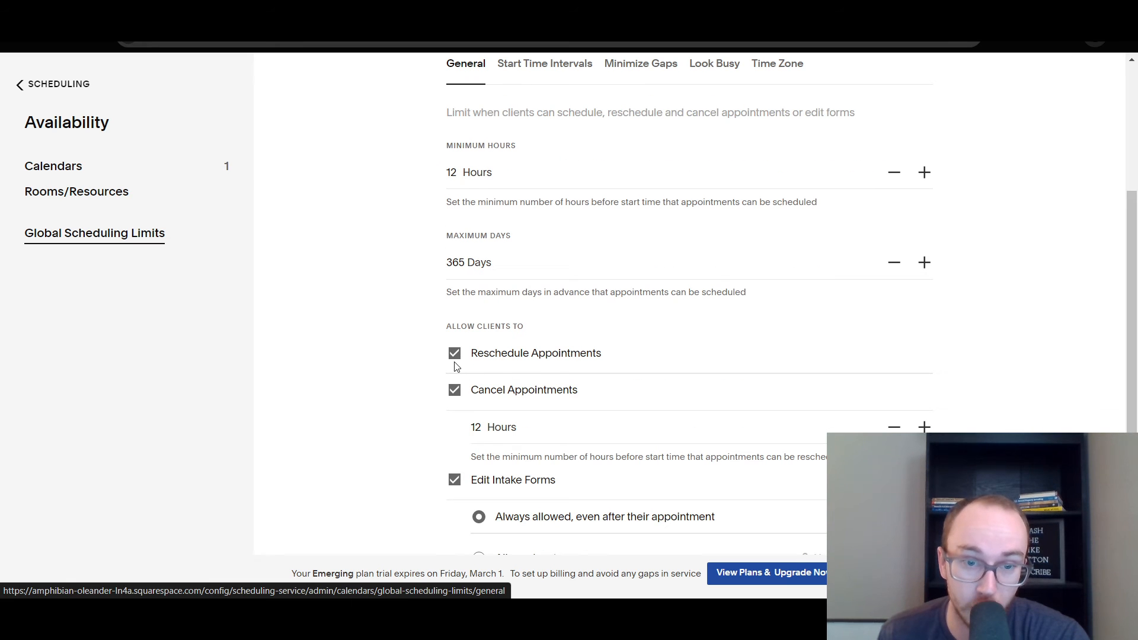
scroll(1013, 367, "up", 2)
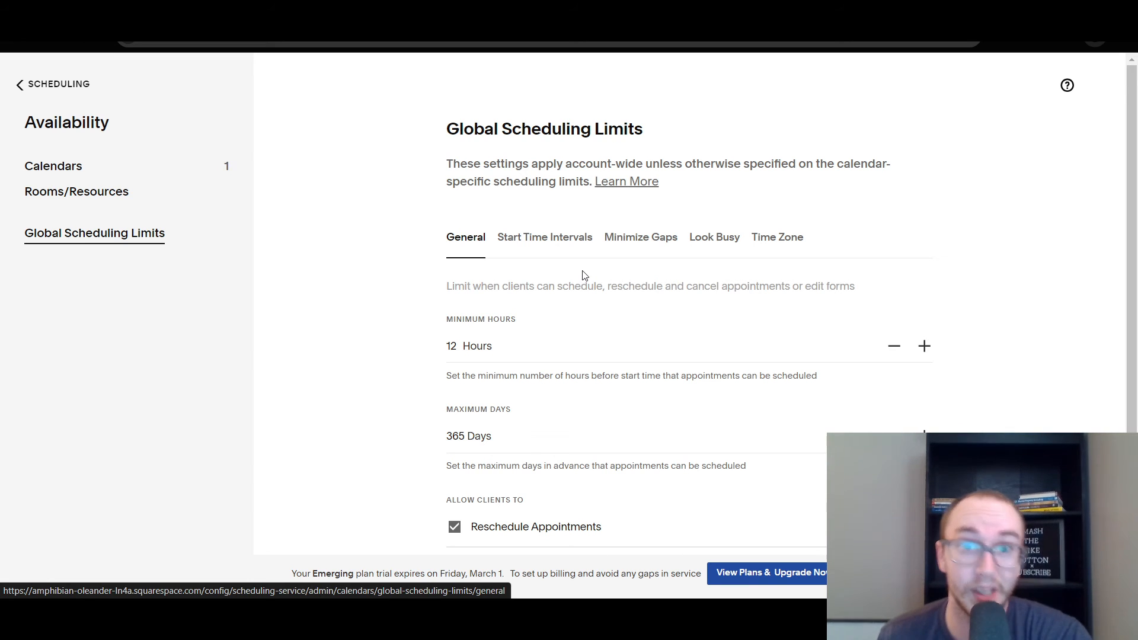
Step: Look through the remaining global scheduling limits: Start Time Intervals, Minimize Gaps, Look Busy and Time Zone
left_click(554, 244)
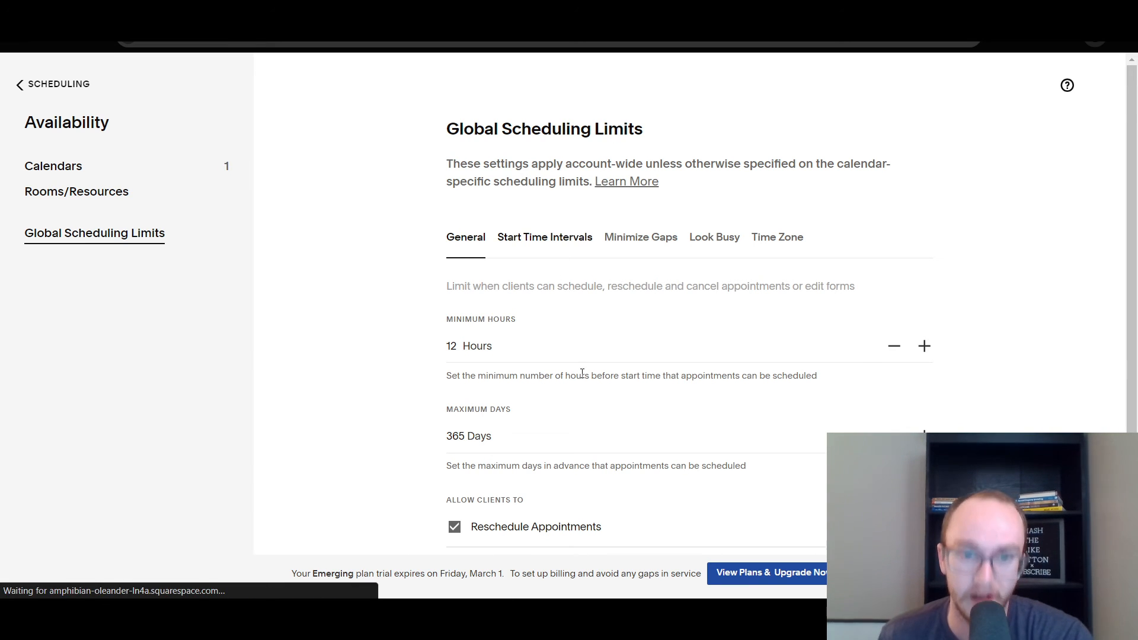
left_click(655, 252)
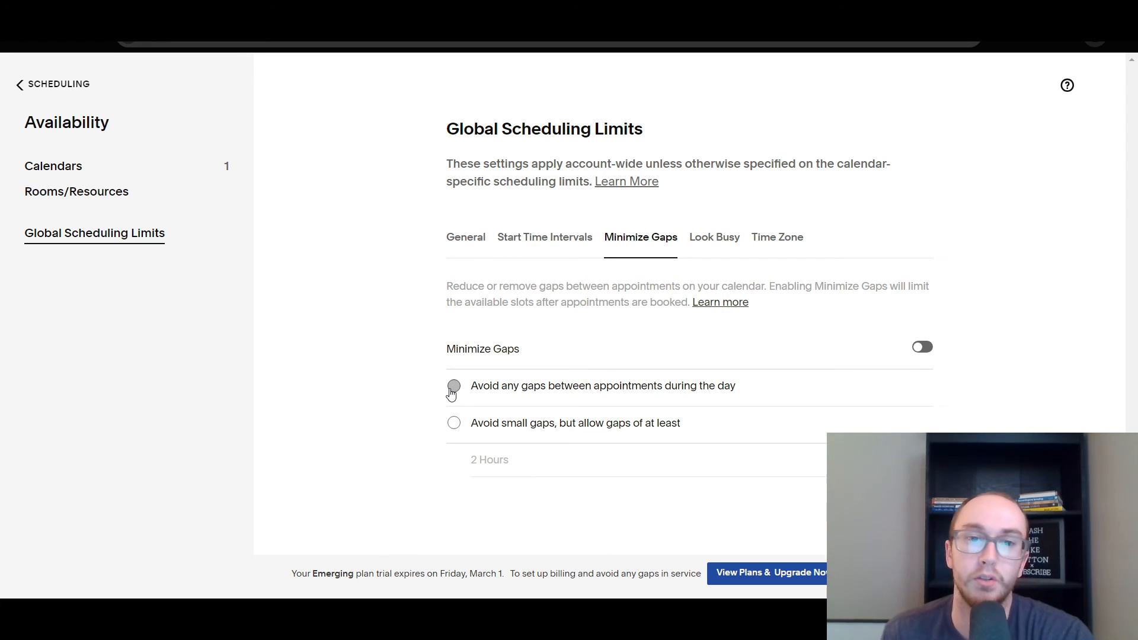
left_click(726, 237)
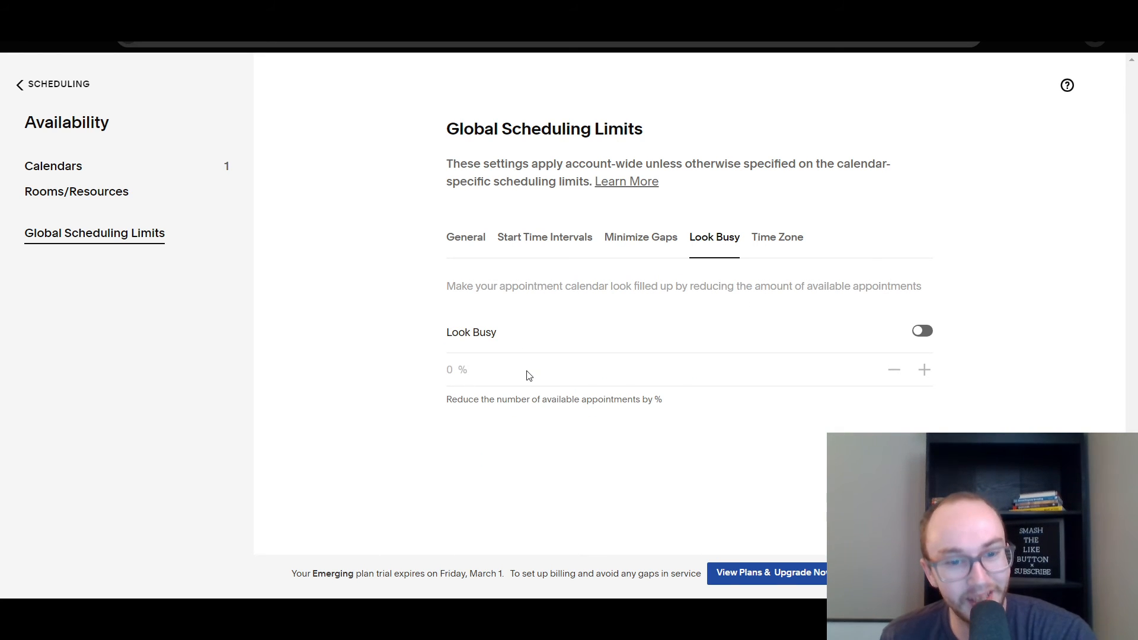
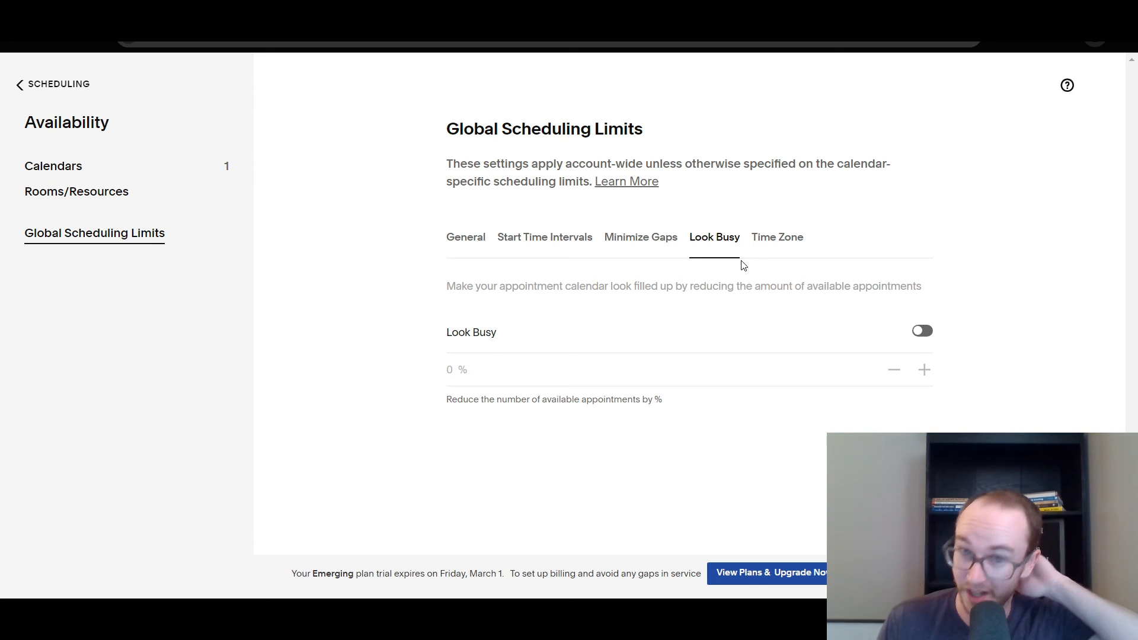
left_click(773, 243)
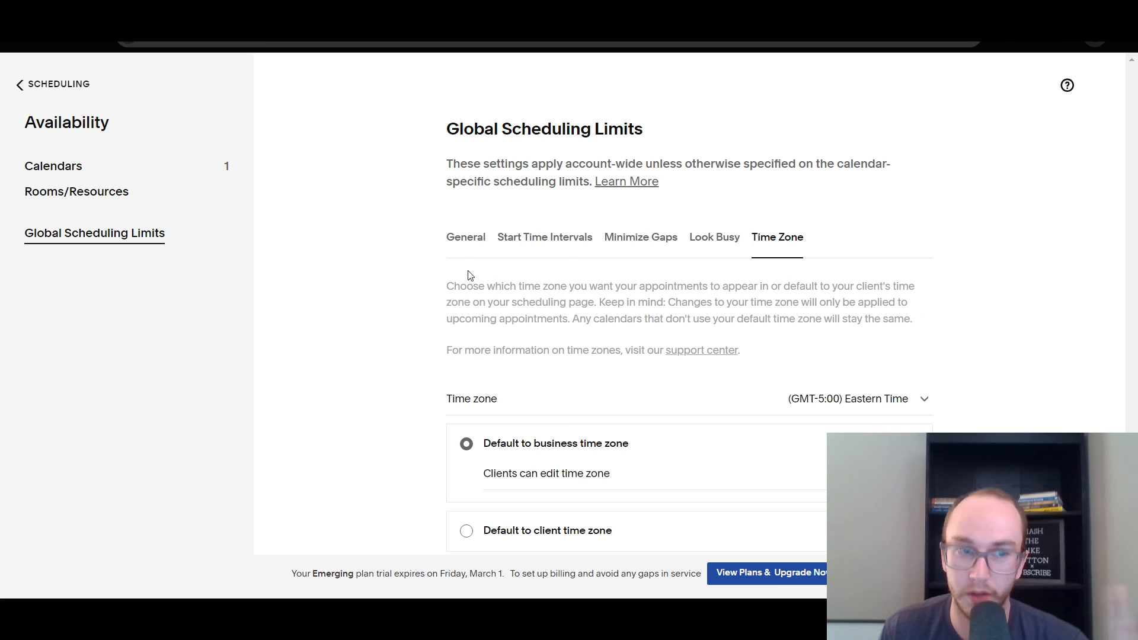
Step: Return to the main scheduling overview and view the Intake Form Questions, the Packages, Gifts & Subscriptions page and its Subscribers section
left_click(88, 86)
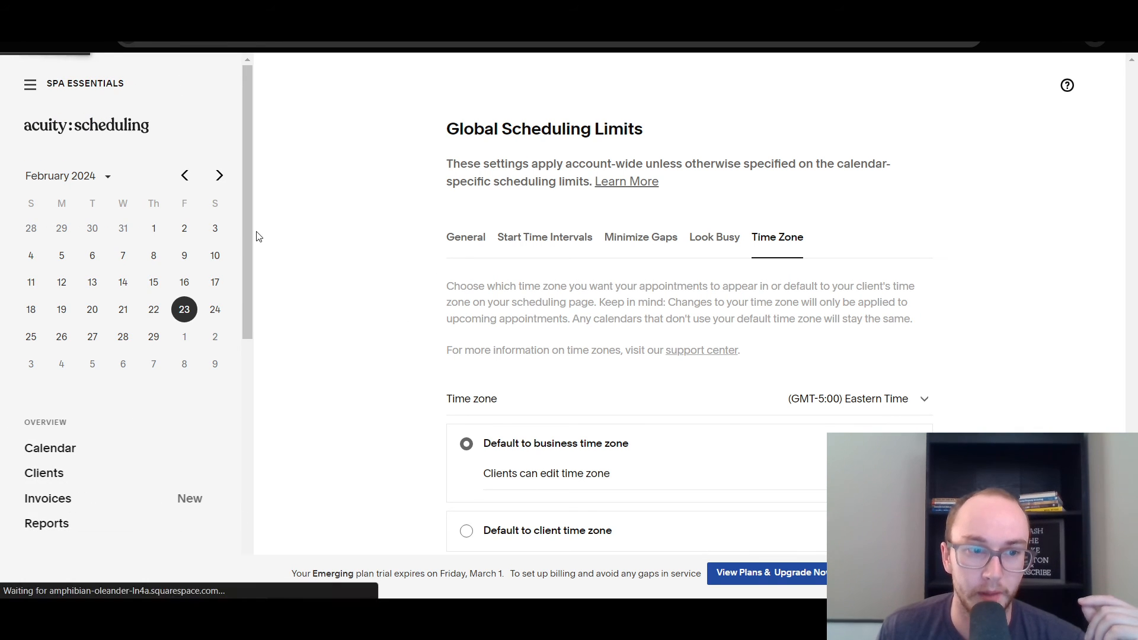
scroll(237, 282, "down", 7)
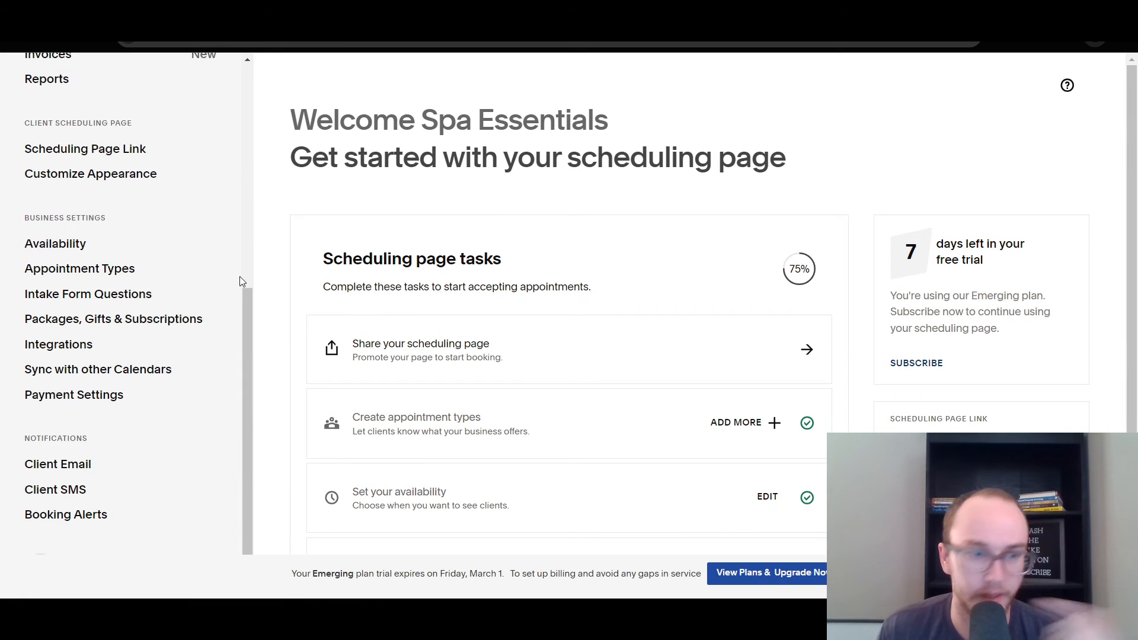
left_click(107, 297)
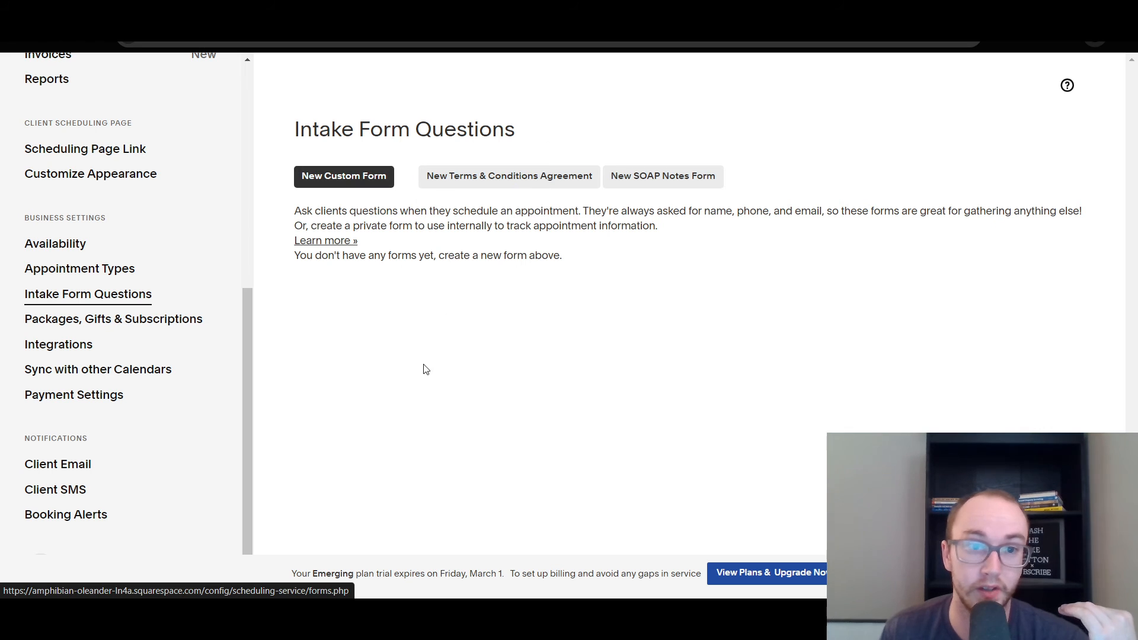
left_click(155, 322)
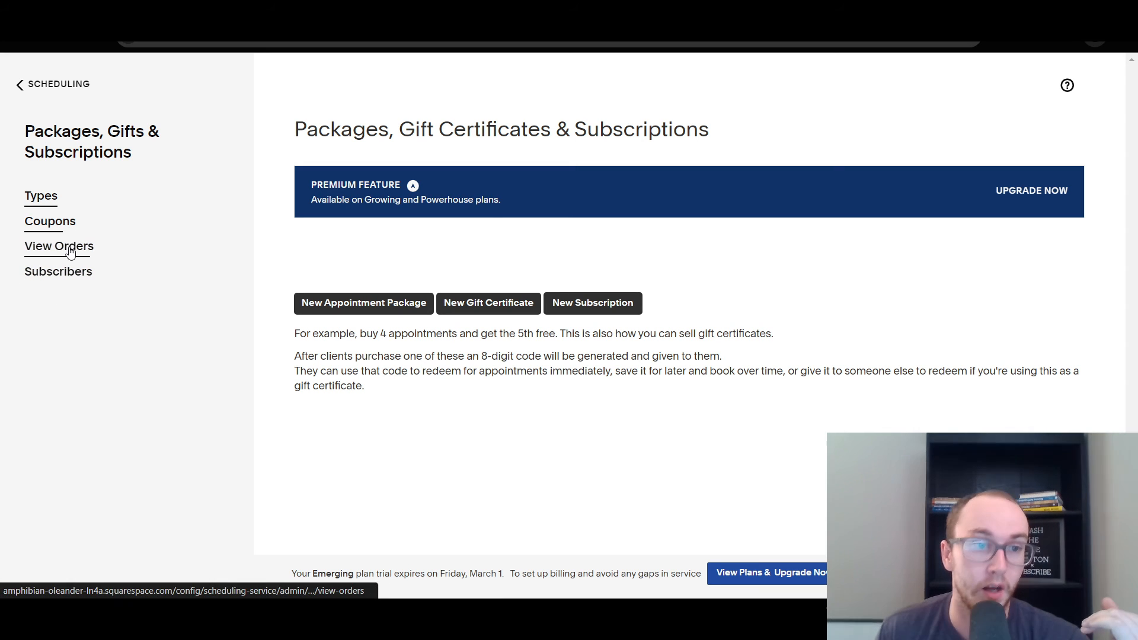
left_click(72, 274)
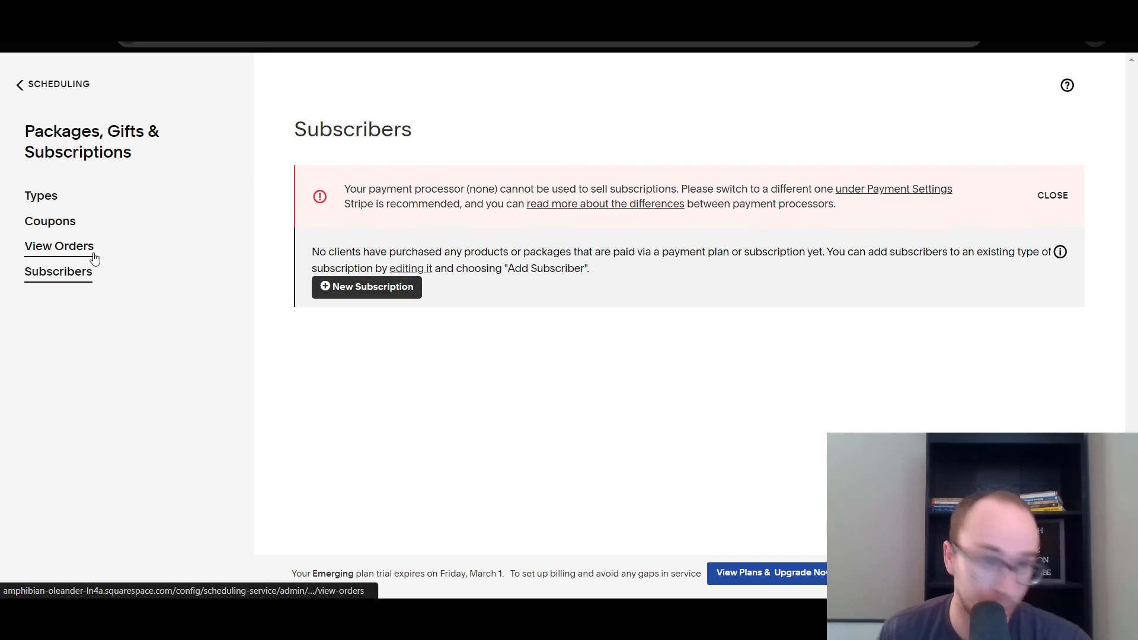
Step: View the orders and coupons pages of Packages, Gifts & Subscriptions, and return to the main scheduling overview
left_click(53, 258)
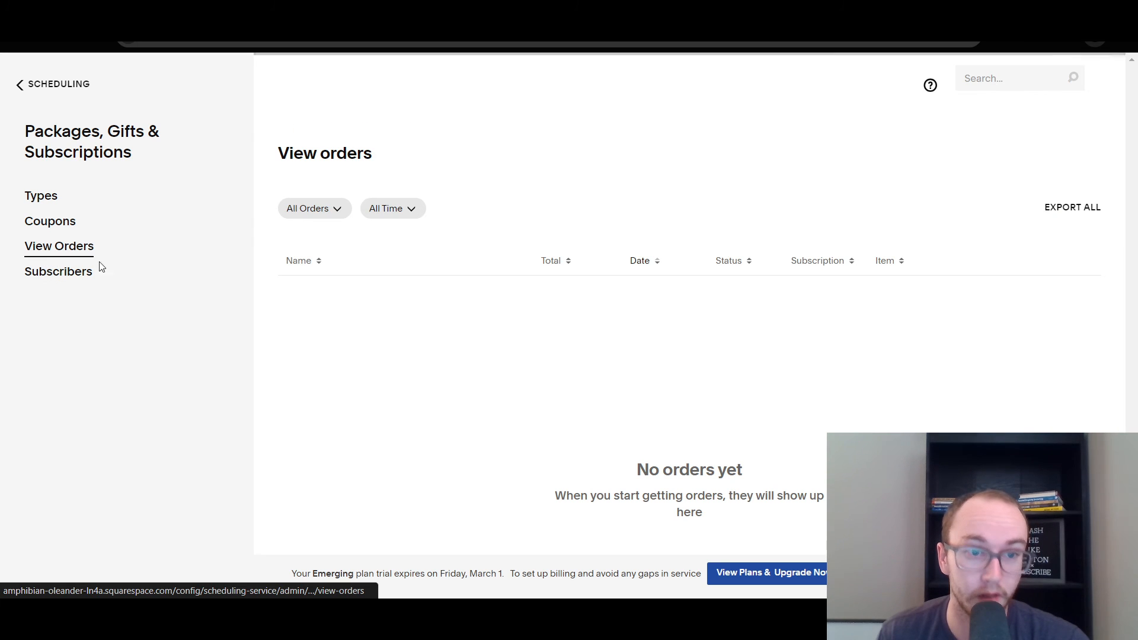
left_click(66, 225)
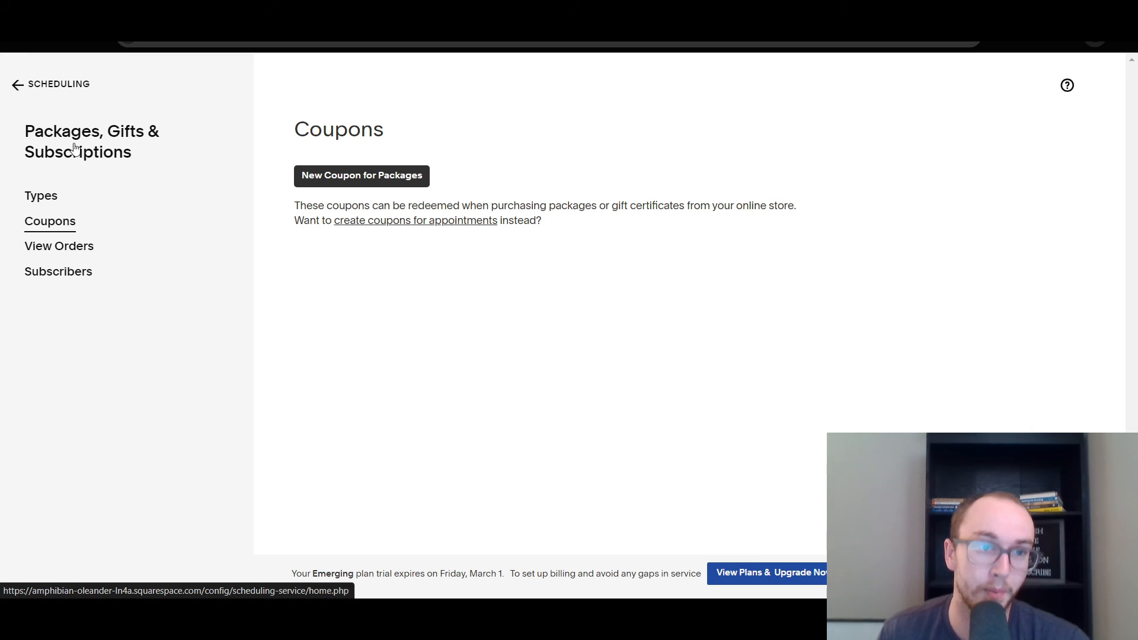
left_click(52, 85)
Step: Open the Integrations page under business settings and examine its categories and the Accounting & Invoicing options, QuickBooks Online and Freshbooks
scroll(98, 391, "down", 4)
scroll(161, 414, "down", 3)
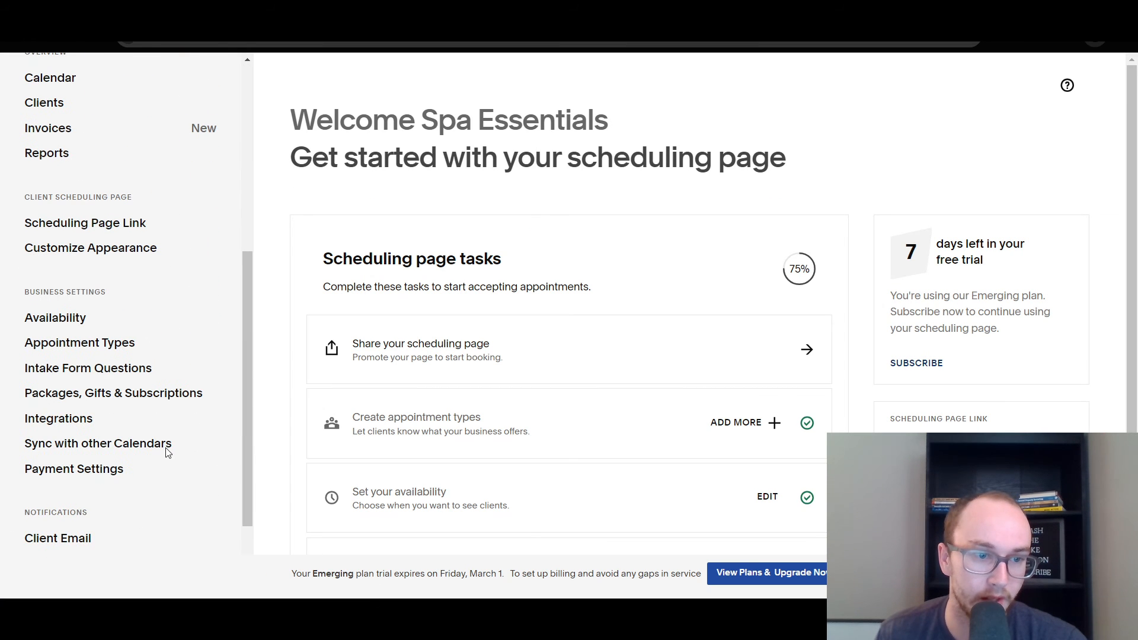
left_click(73, 425)
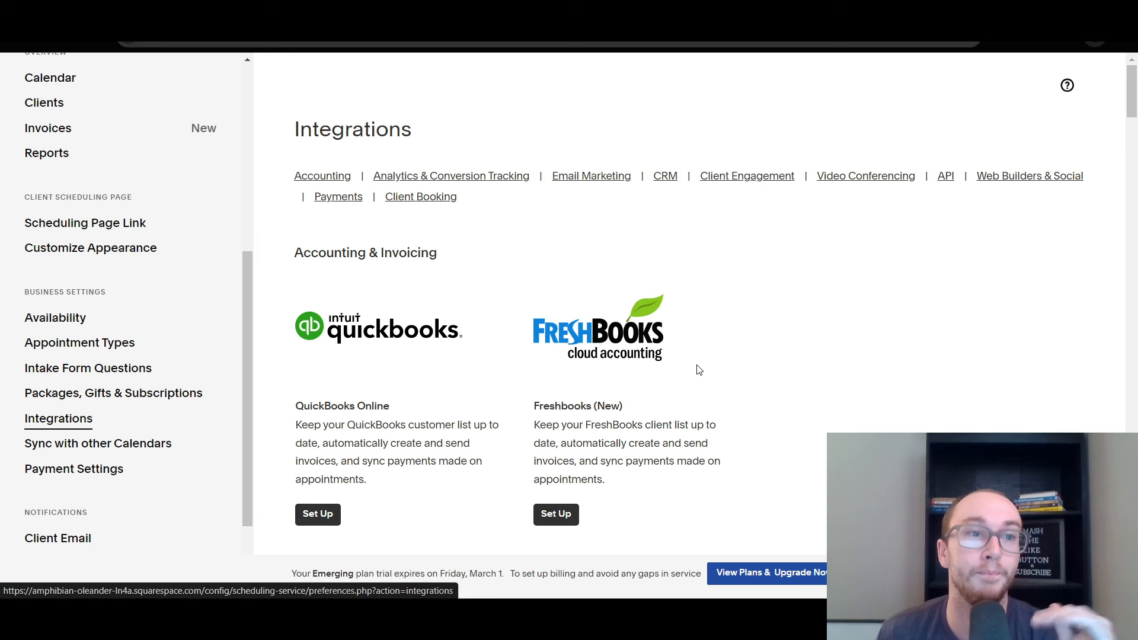
scroll(703, 363, "down", 1)
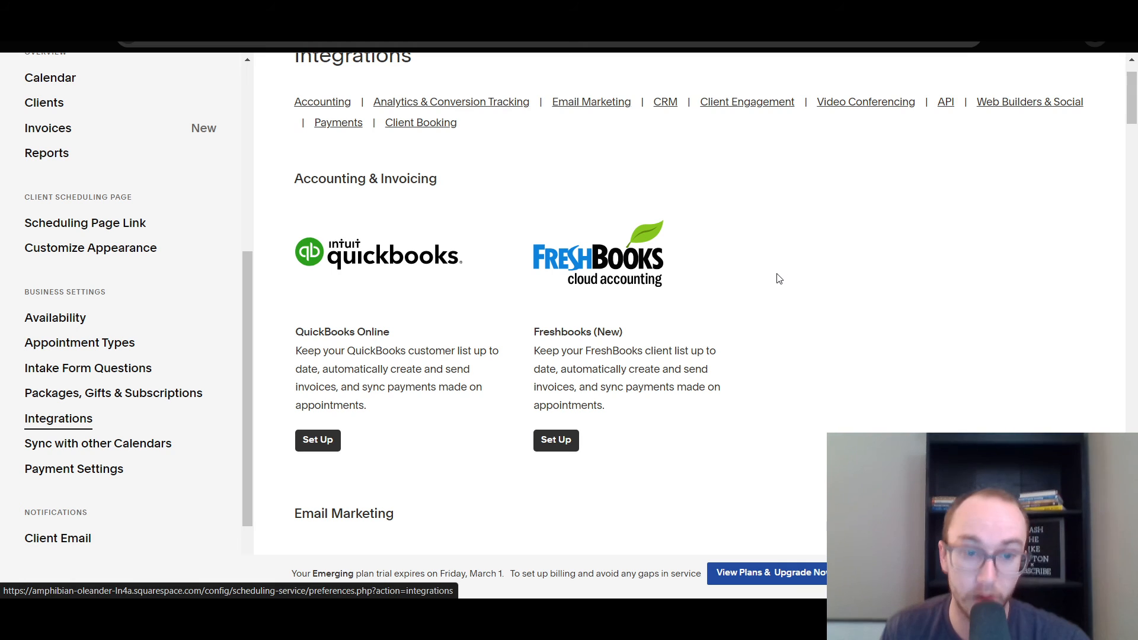
scroll(778, 277, "down", 2)
scroll(779, 279, "down", 2)
scroll(777, 279, "up", 5)
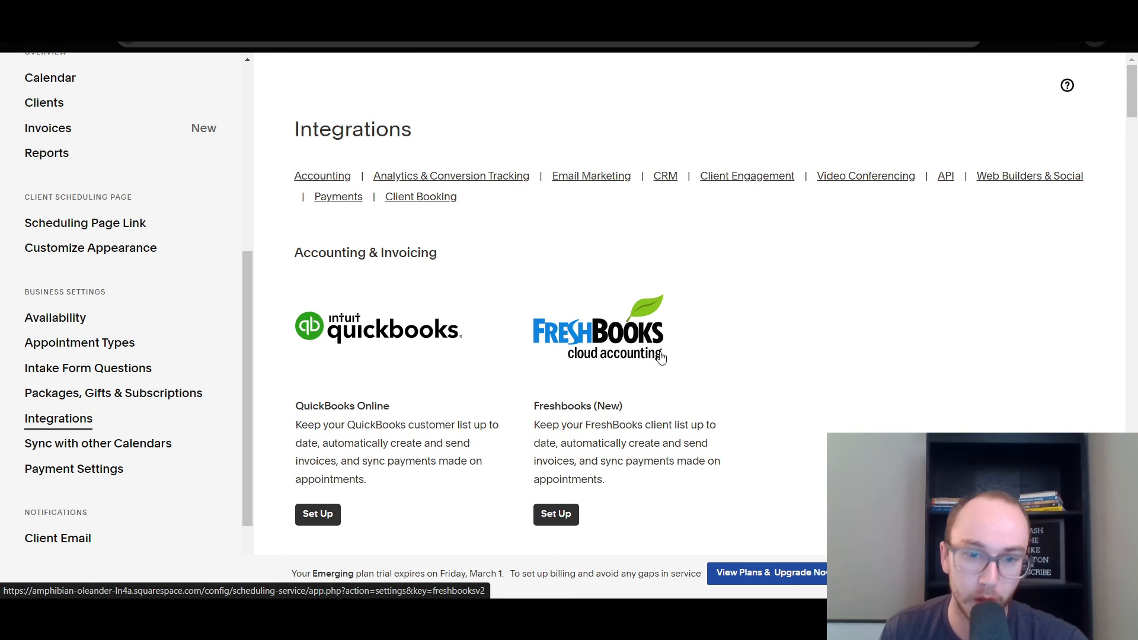
scroll(794, 385, "down", 1)
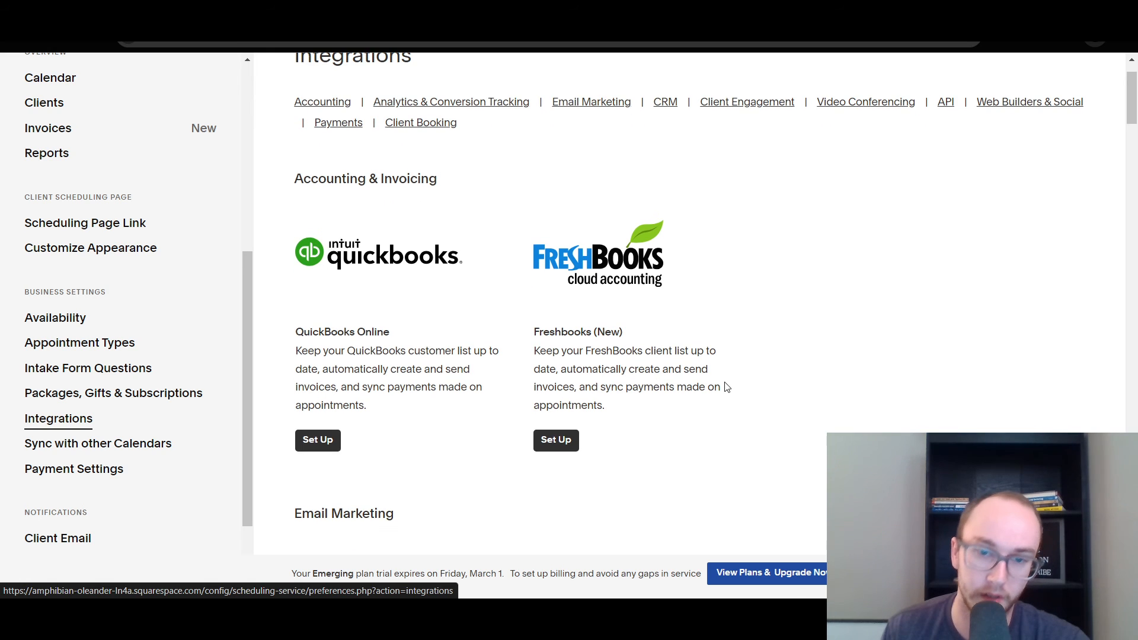
scroll(755, 414, "down", 2)
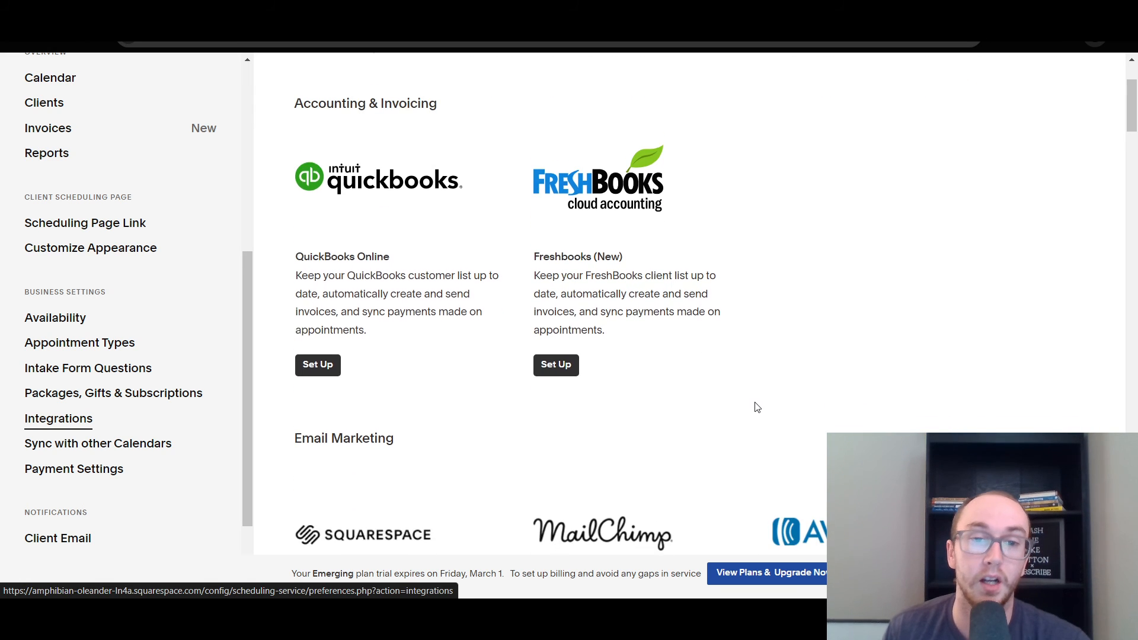
scroll(773, 391, "up", 3)
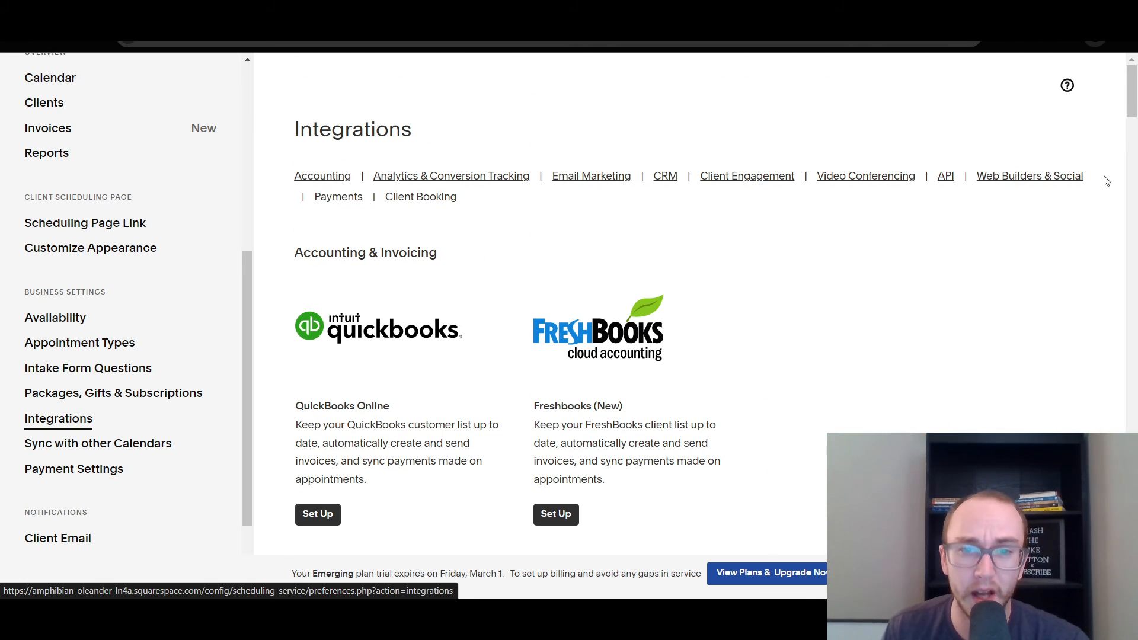
Step: Look through the Email Marketing integrations and the Analytics & Conversion Tracking section
scroll(1131, 131, "down", 4)
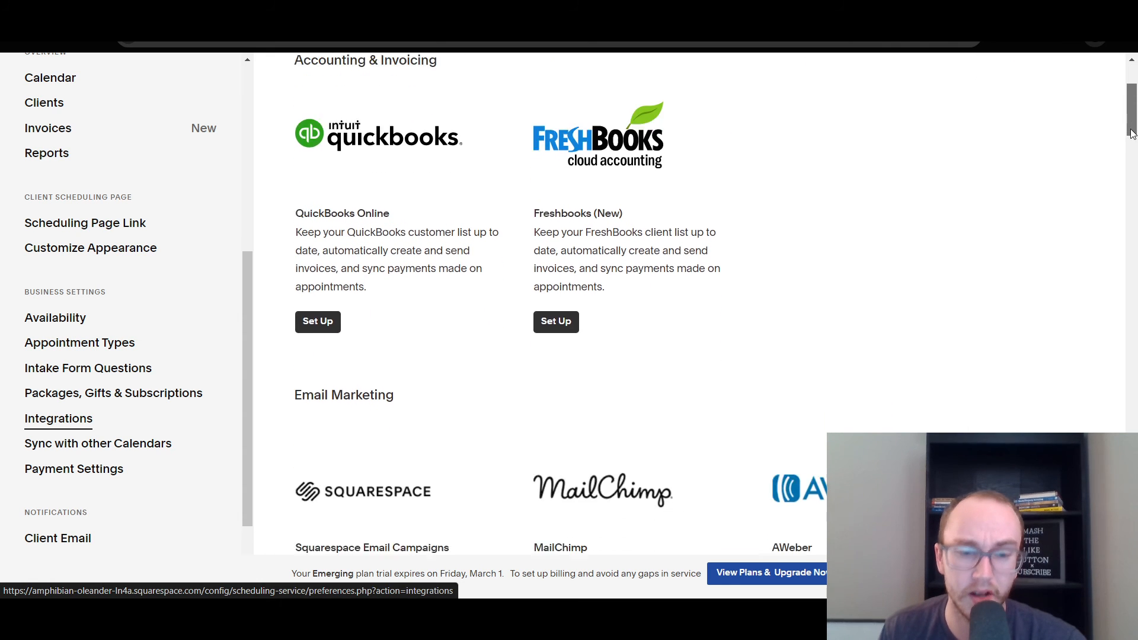
scroll(711, 295, "down", 10)
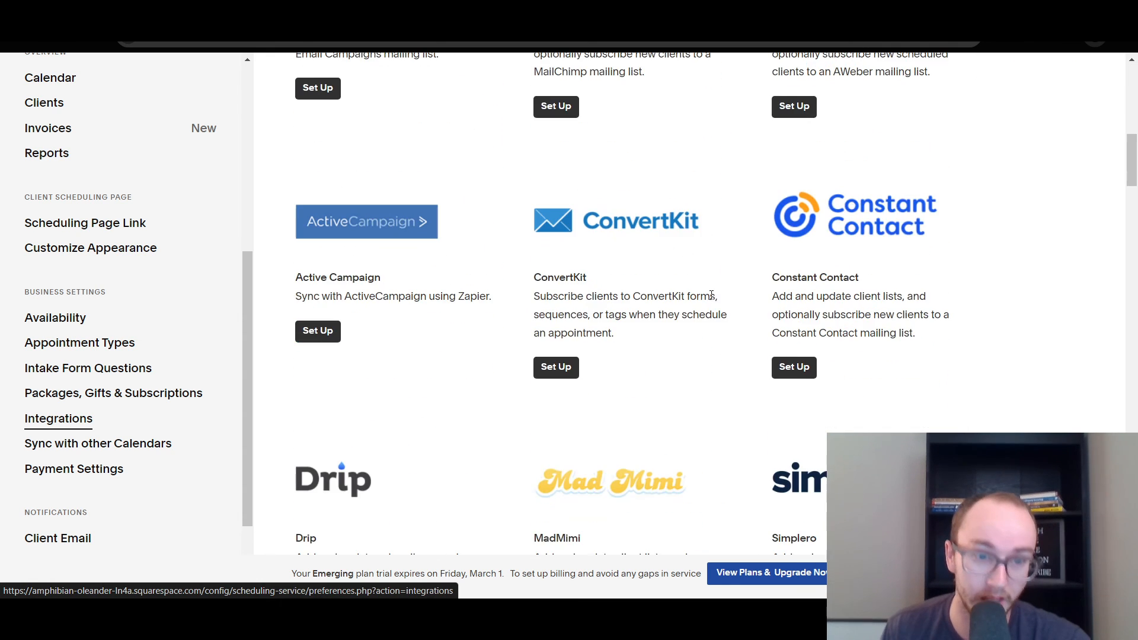
scroll(711, 294, "down", 7)
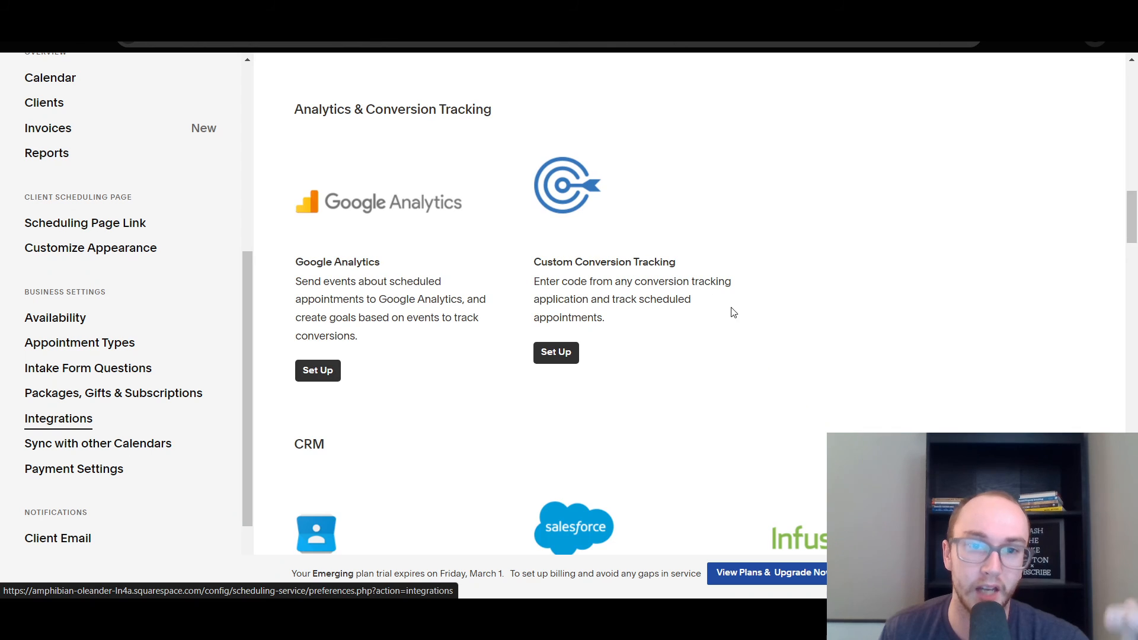
Step: Browse the CRM integrations, from Google Contacts, Salesforce and Infusionsoft through Pipedrive and Google Sheets to Zoho CRM and Daylite
scroll(731, 312, "down", 4)
scroll(740, 298, "down", 2)
scroll(855, 204, "up", 3)
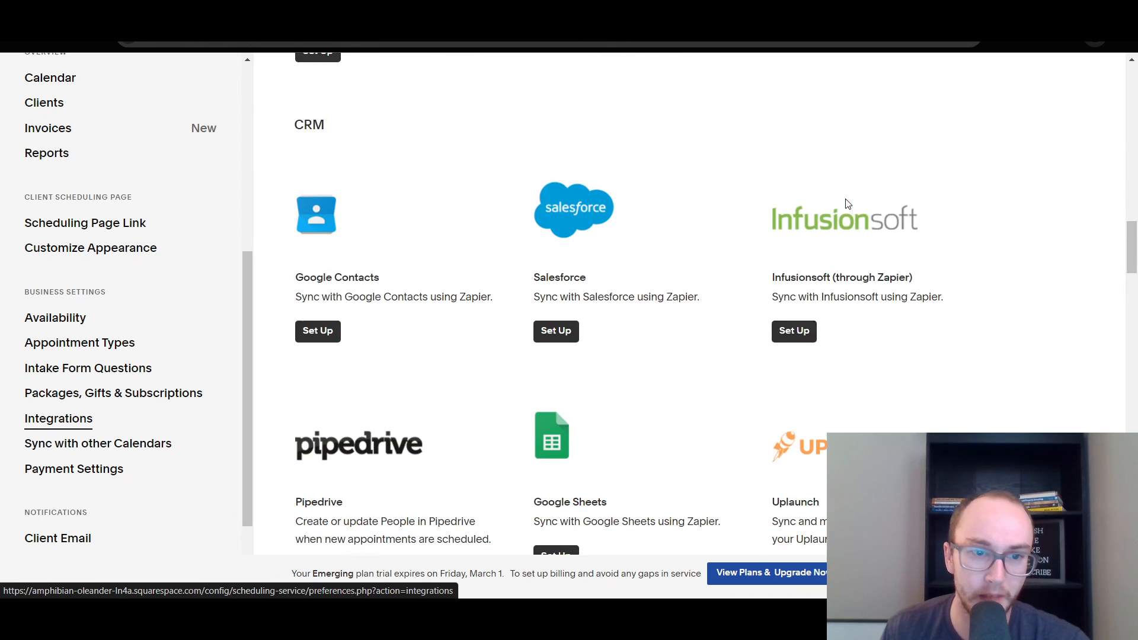
scroll(711, 284, "down", 4)
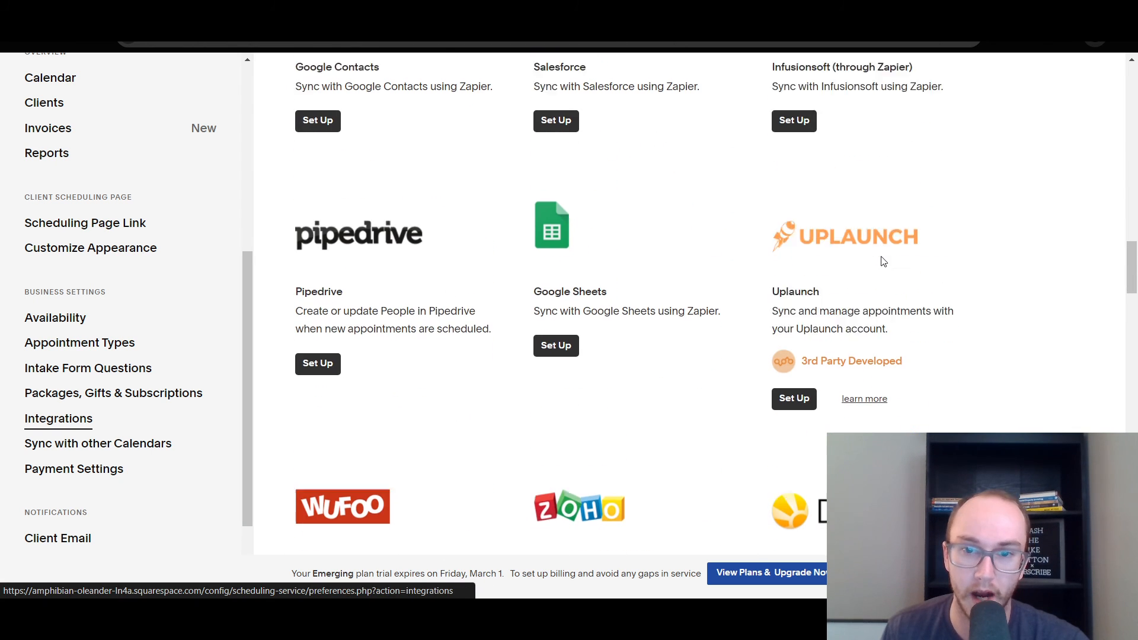
scroll(881, 259, "down", 2)
scroll(645, 442, "up", 1)
scroll(640, 308, "down", 4)
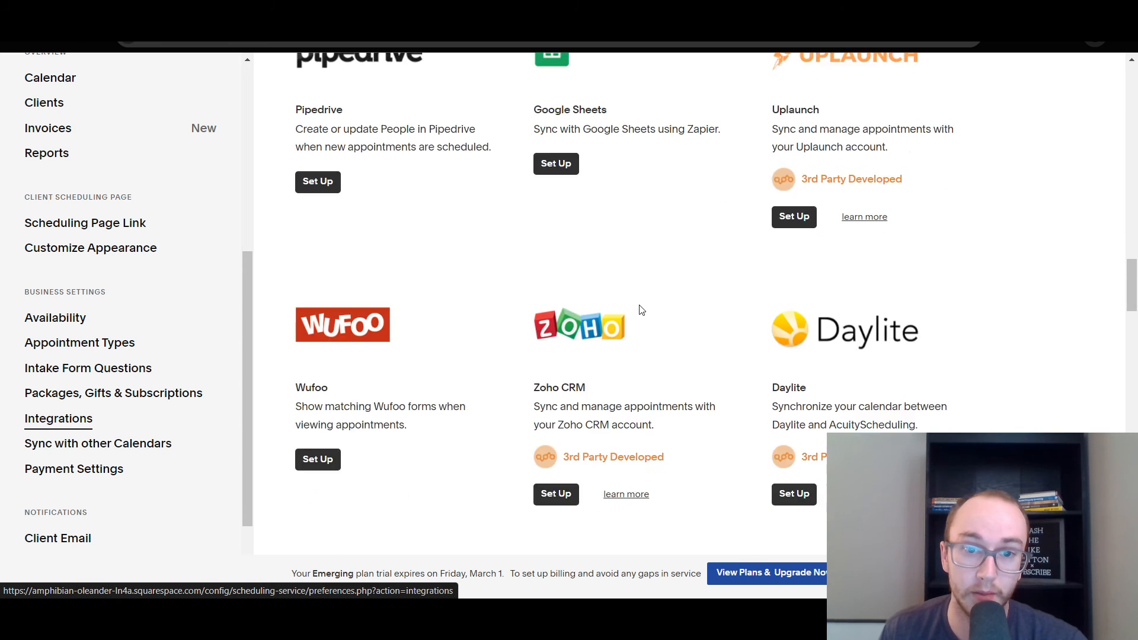
scroll(642, 332, "down", 3)
scroll(646, 353, "up", 3)
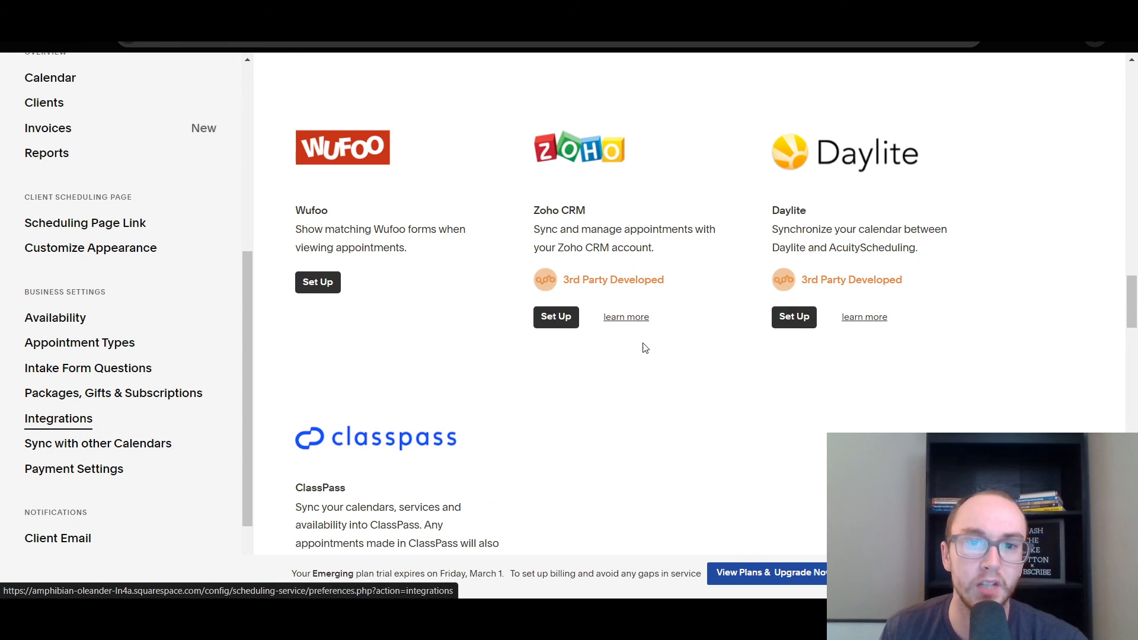
Step: Examine the Client Engagement integrations and the Video Conferencing options: GoToMeeting, Zoom, Join.me and Google Hangouts Meet
scroll(568, 363, "down", 8)
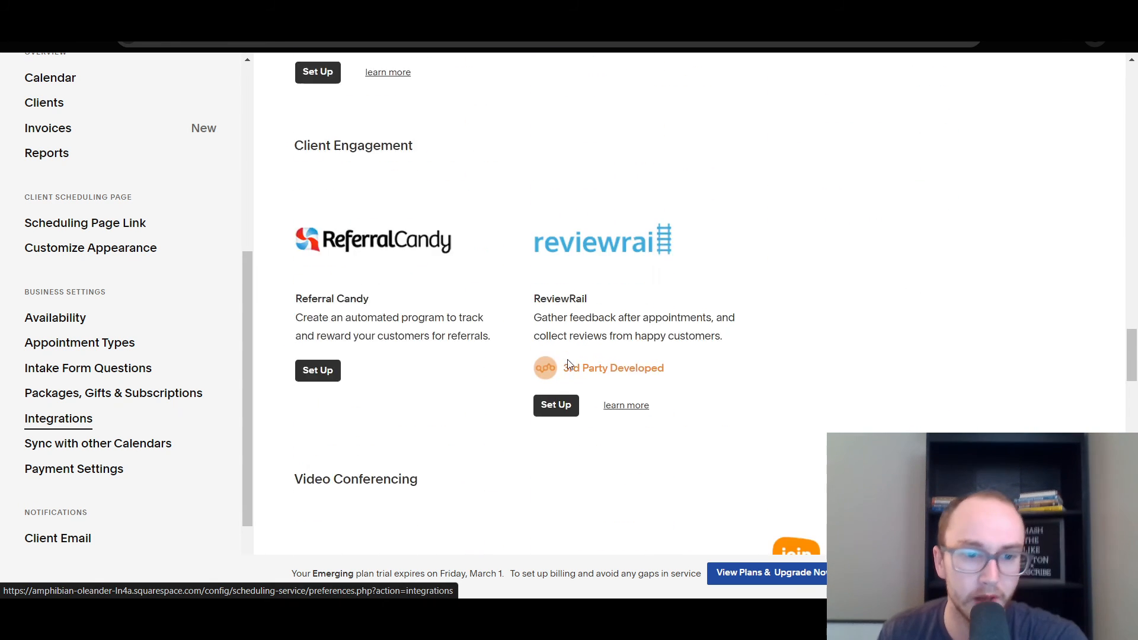
scroll(530, 433, "down", 5)
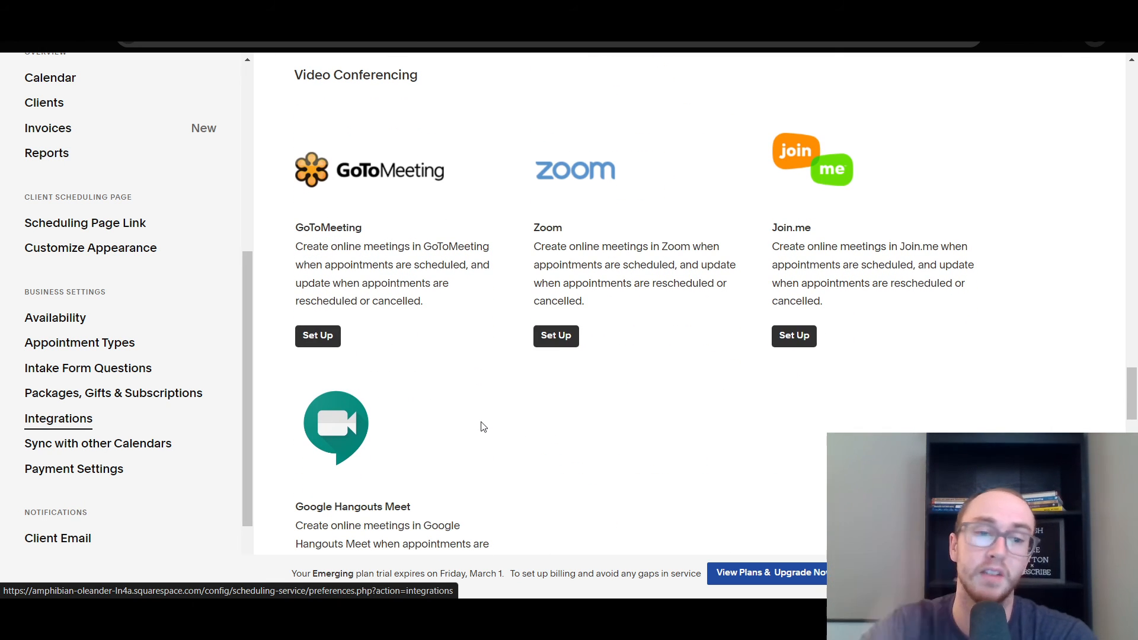
scroll(483, 426, "down", 2)
scroll(515, 438, "down", 3)
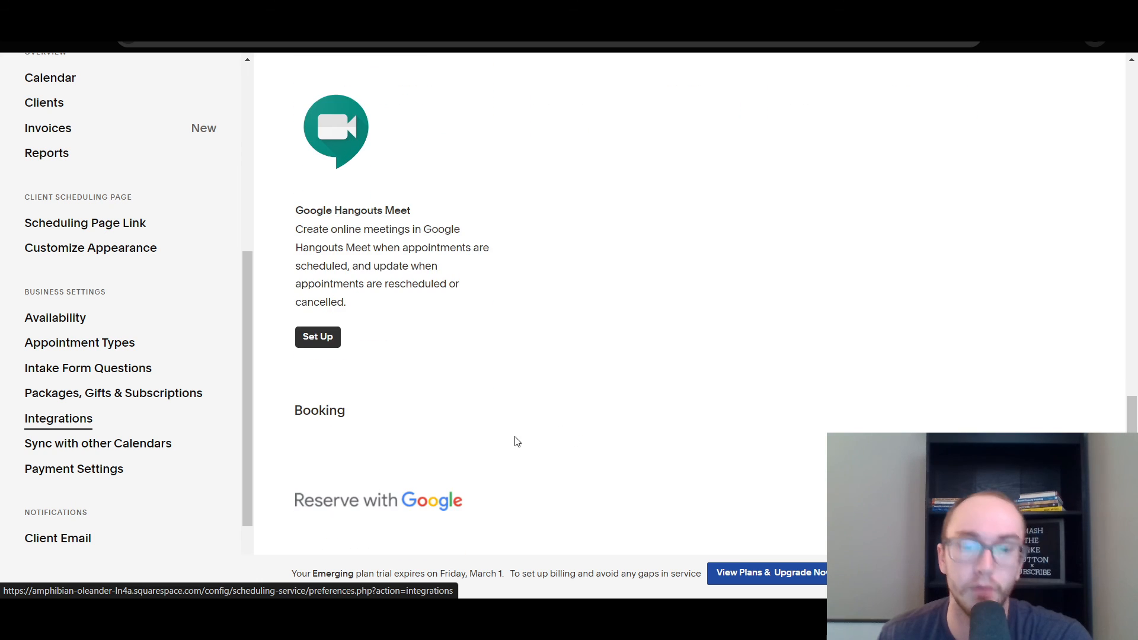
scroll(515, 438, "up", 5)
scroll(516, 437, "up", 1)
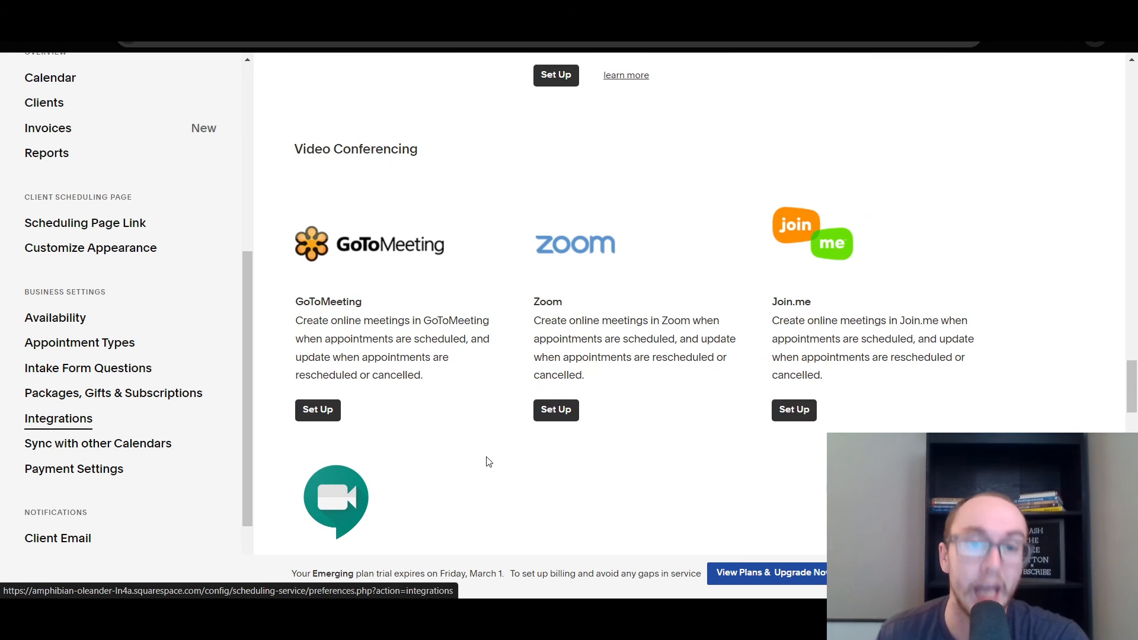
scroll(521, 447, "down", 1)
scroll(526, 452, "up", 1)
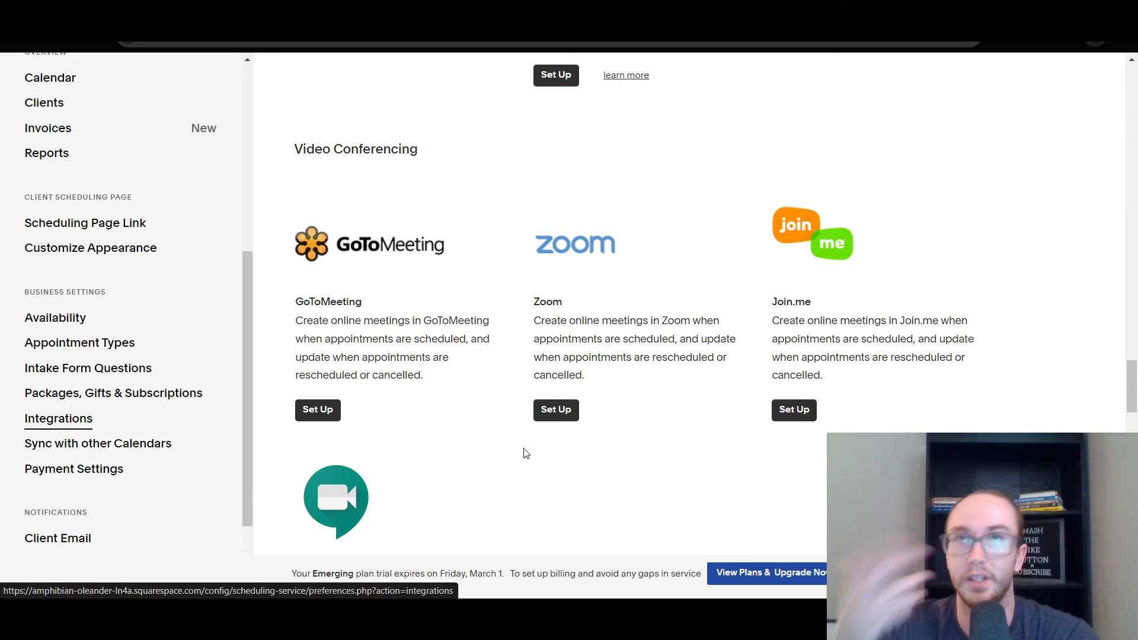
scroll(498, 448, "up", 6)
scroll(494, 446, "down", 7)
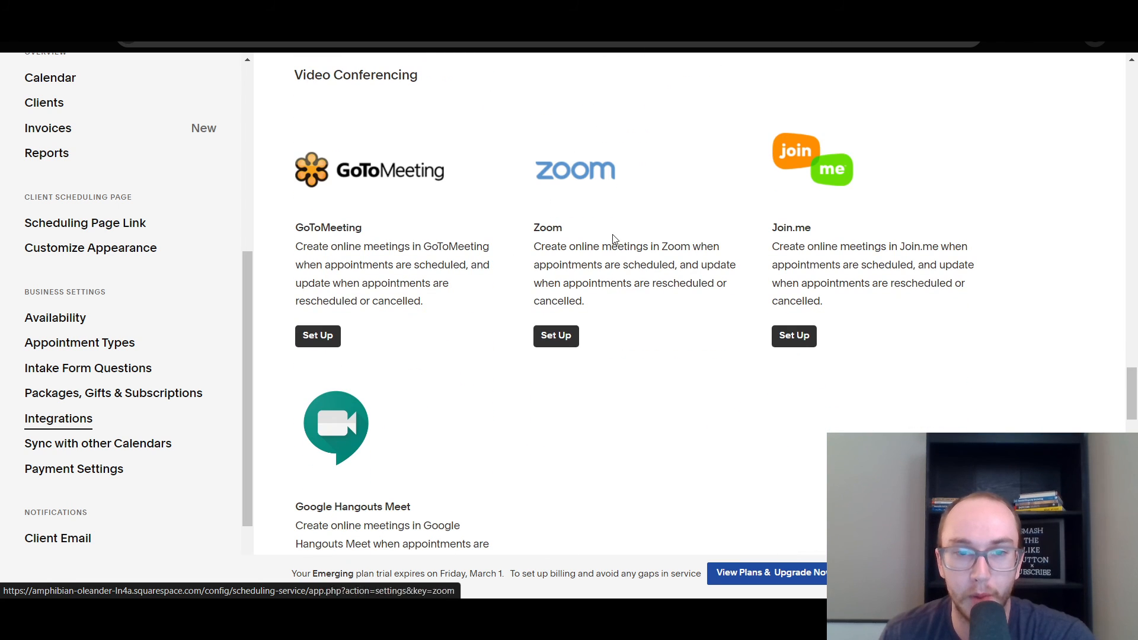
scroll(560, 502, "up", 1)
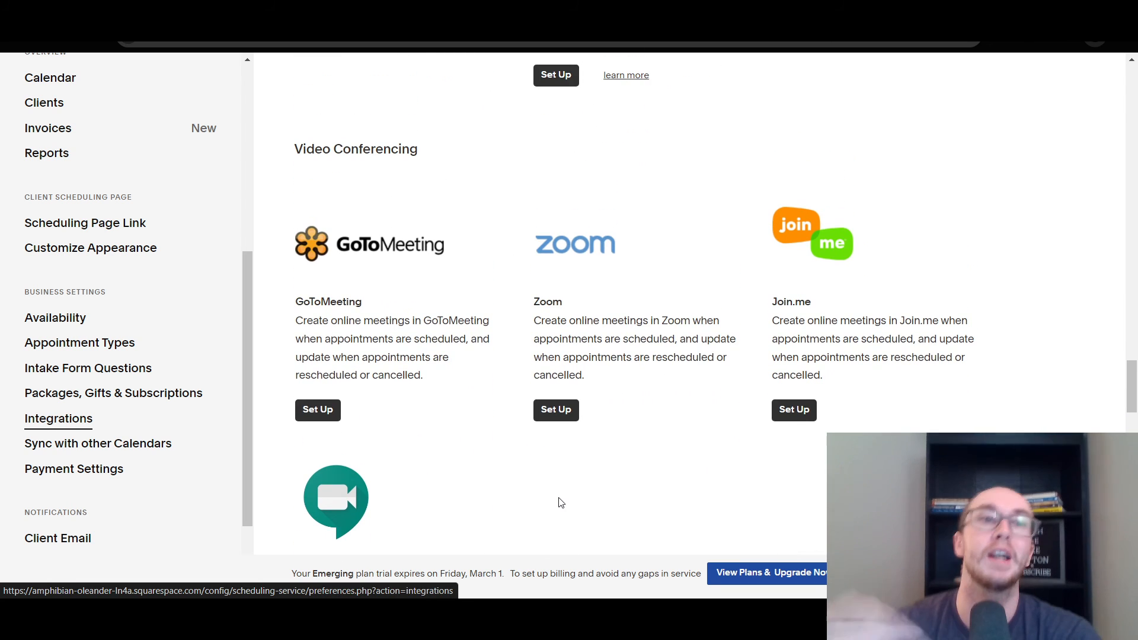
scroll(528, 447, "down", 1)
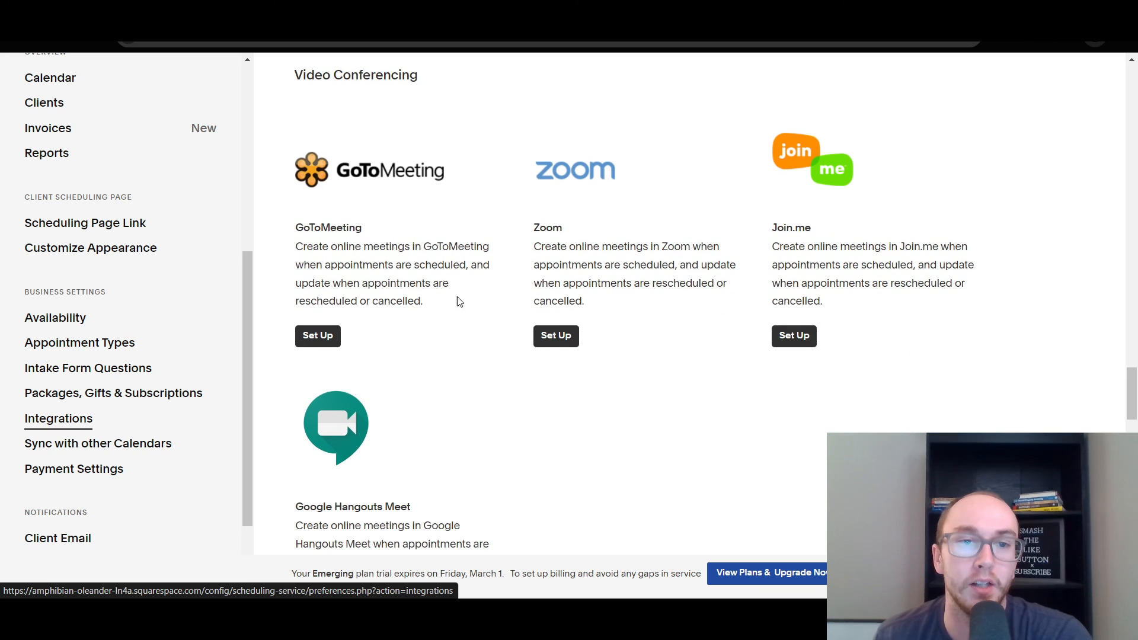
scroll(569, 278, "down", 2)
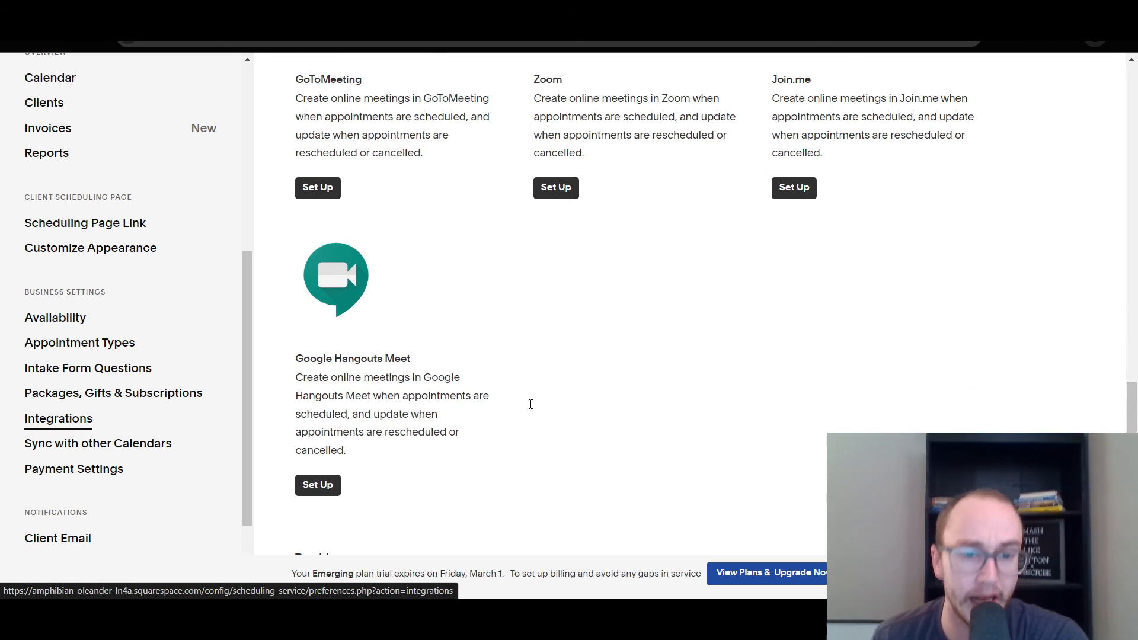
Step: Look over the Reserve with Google booking integration and the API section with Zapier, Zoho Flow, custom sidebar and webhooks
scroll(573, 412, "down", 12)
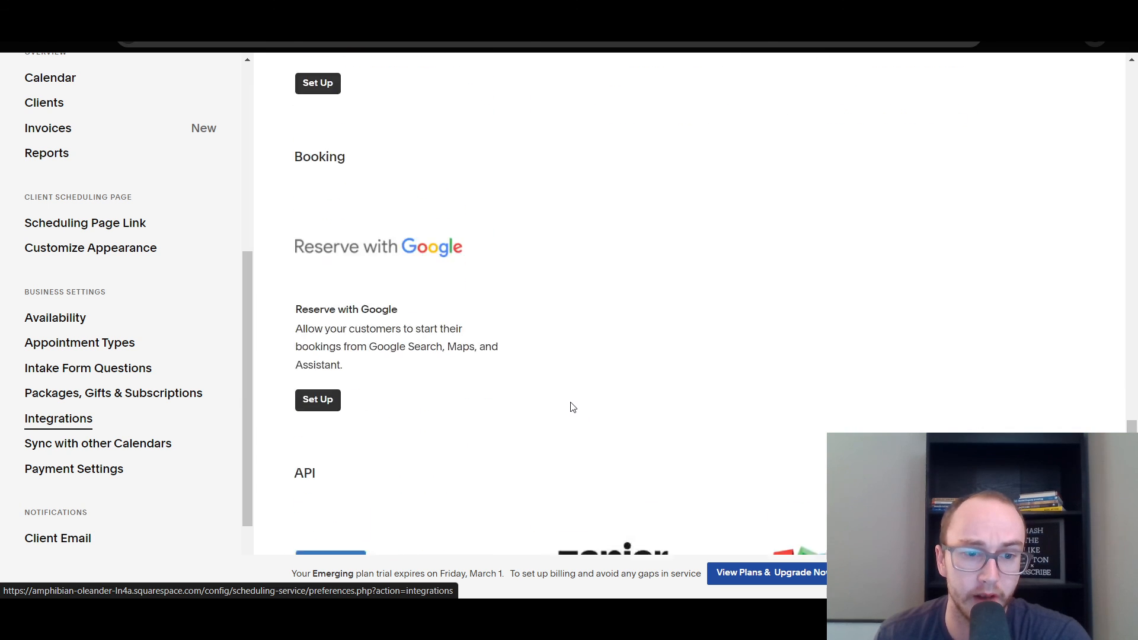
scroll(560, 410, "up", 2)
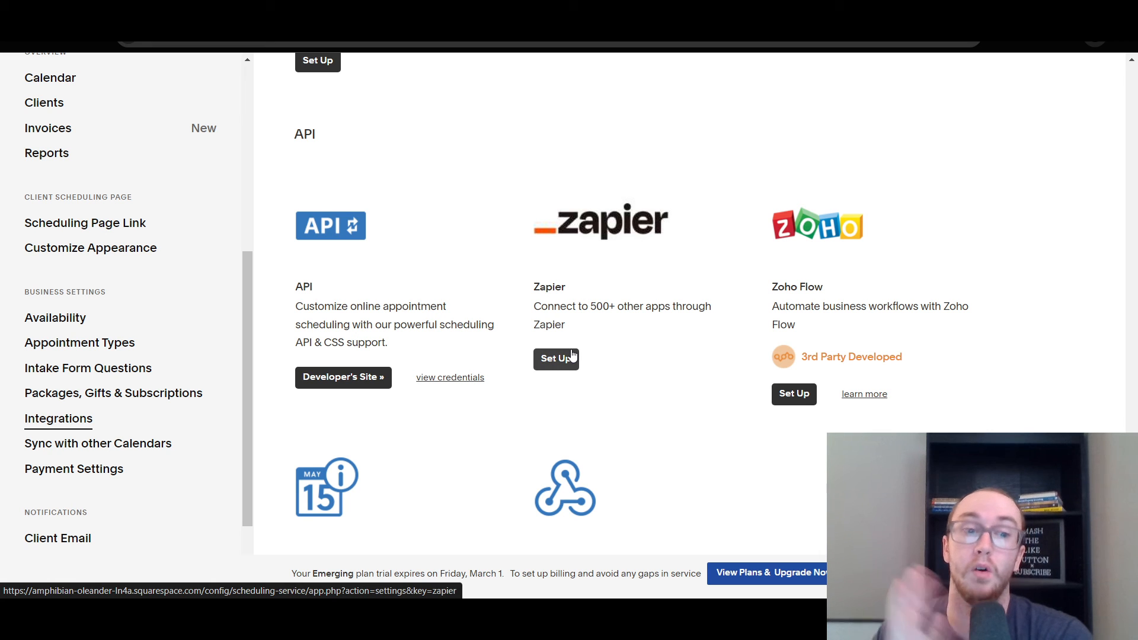
scroll(569, 444, "down", 2)
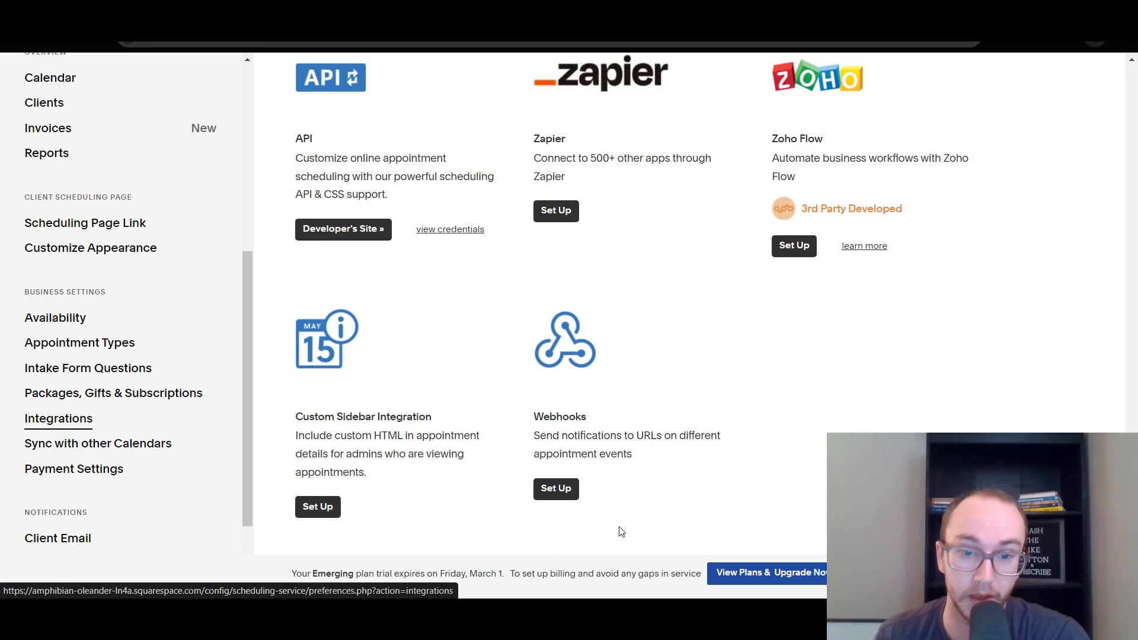
scroll(619, 515, "down", 8)
scroll(620, 502, "up", 1)
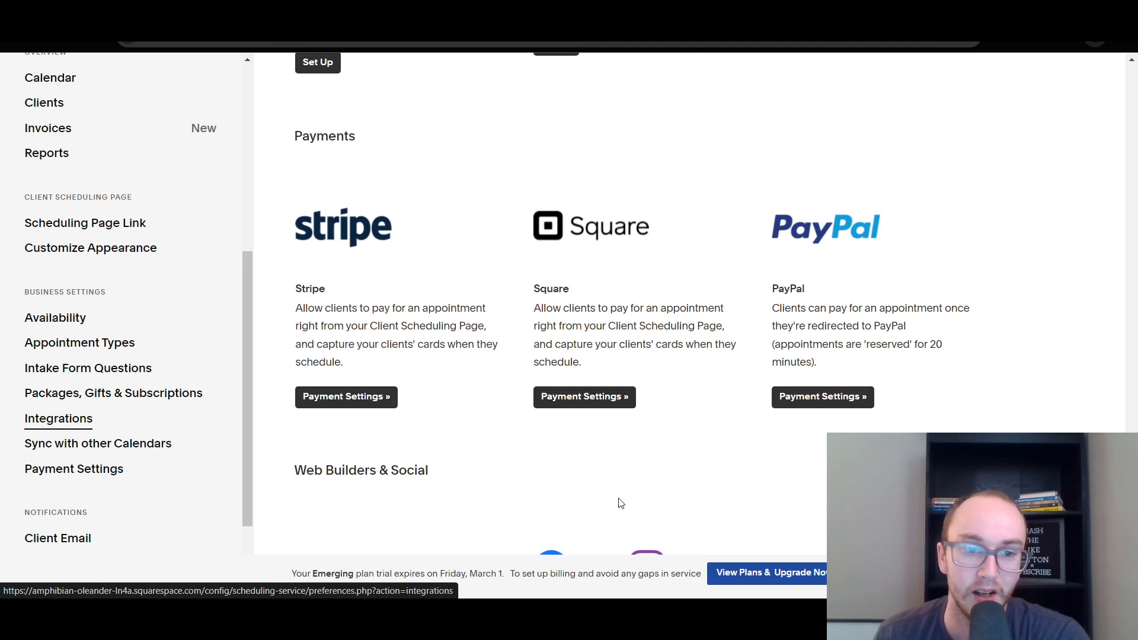
scroll(550, 426, "up", 8)
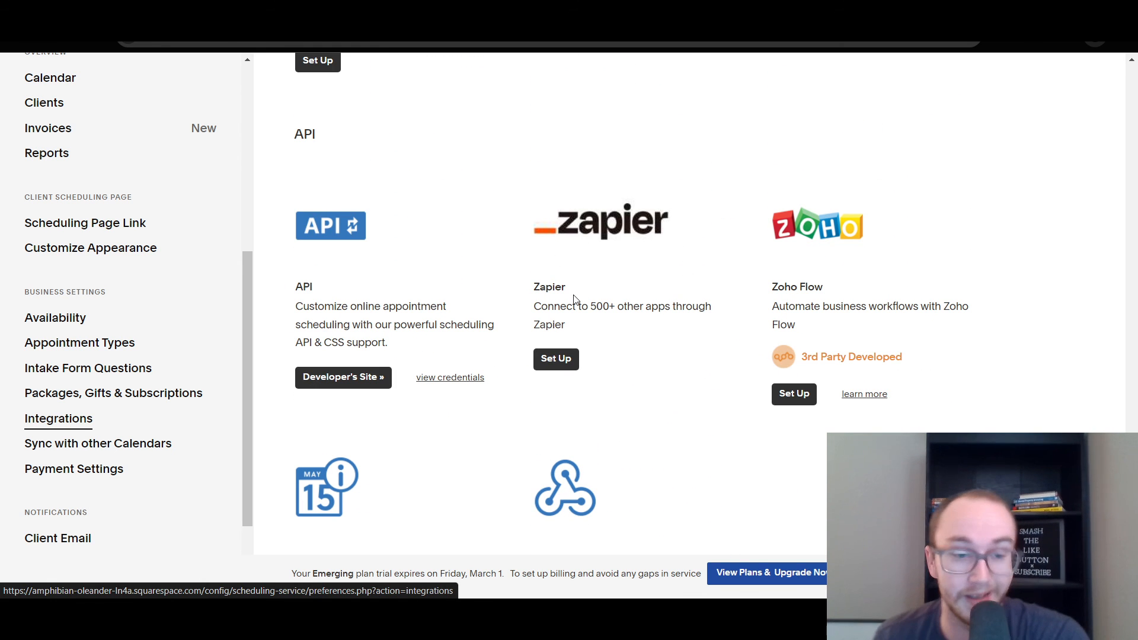
Step: Review the Payments integrations (Stripe, Square, PayPal) and the Web Builders & Social options for Squarespace, Facebook Business and Instagram
scroll(563, 299, "down", 9)
scroll(497, 331, "up", 1)
scroll(452, 365, "down", 4)
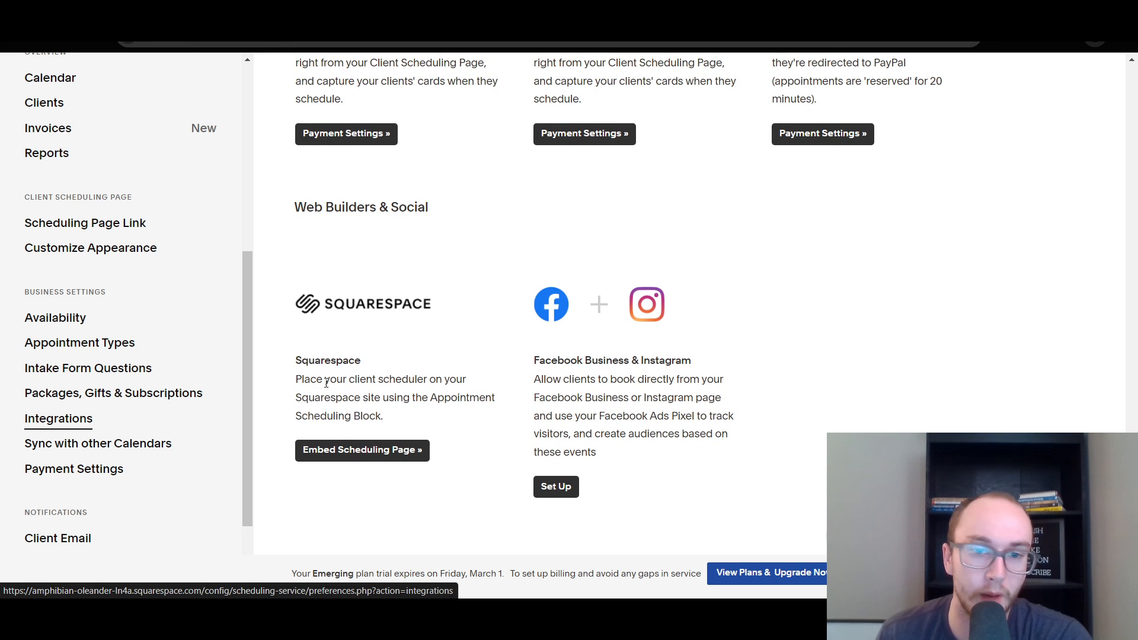
scroll(326, 382, "up", 7)
scroll(716, 439, "down", 6)
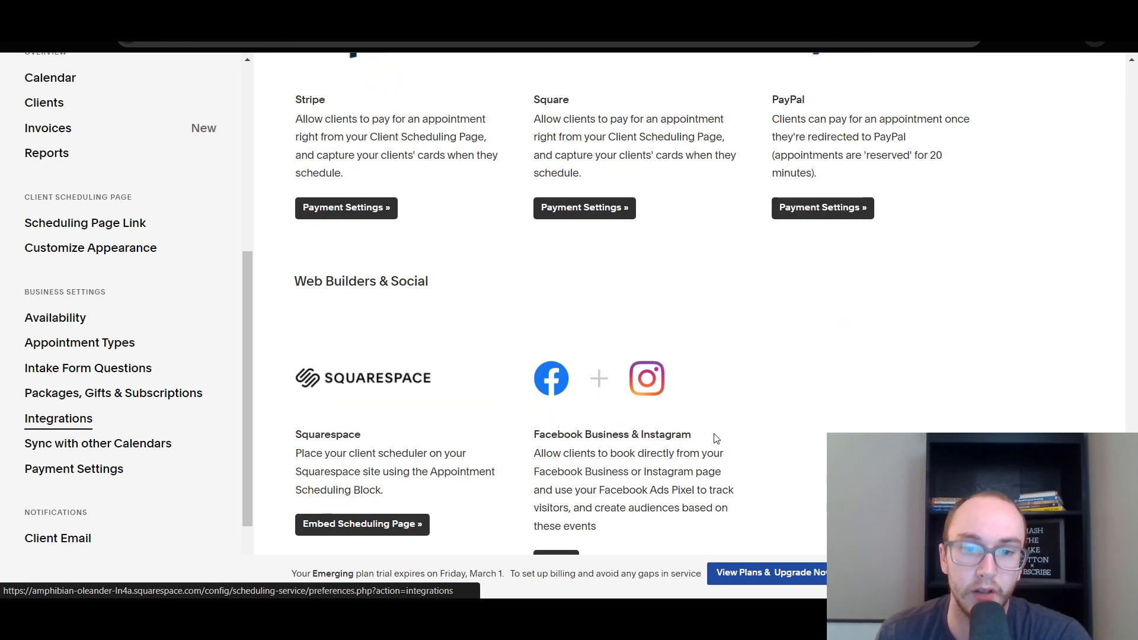
scroll(731, 379, "down", 1)
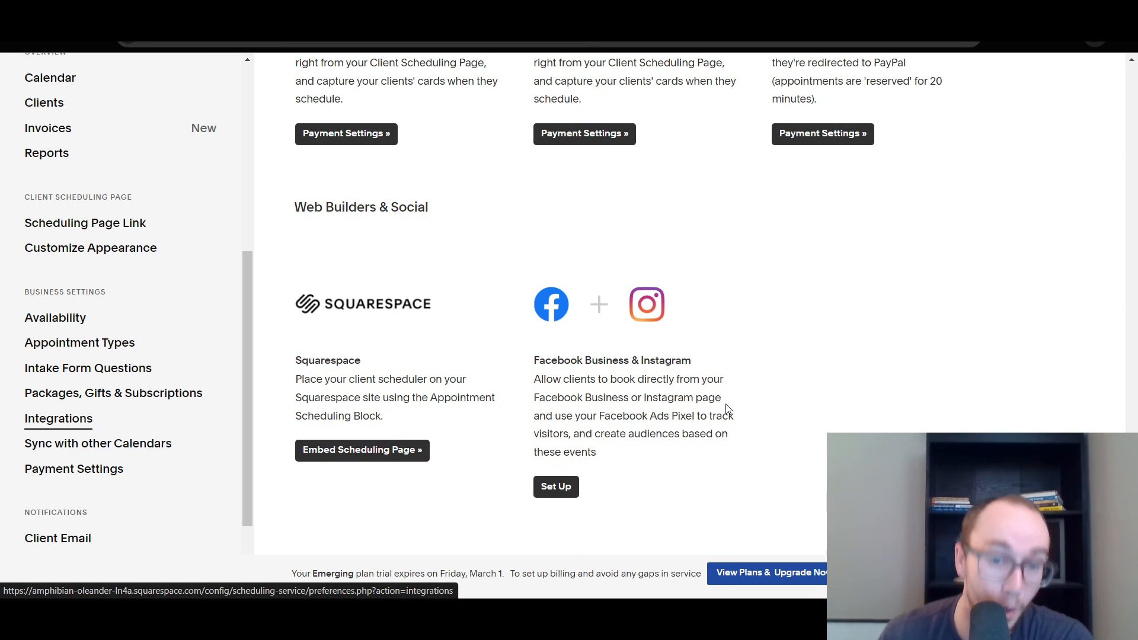
scroll(689, 392, "up", 4)
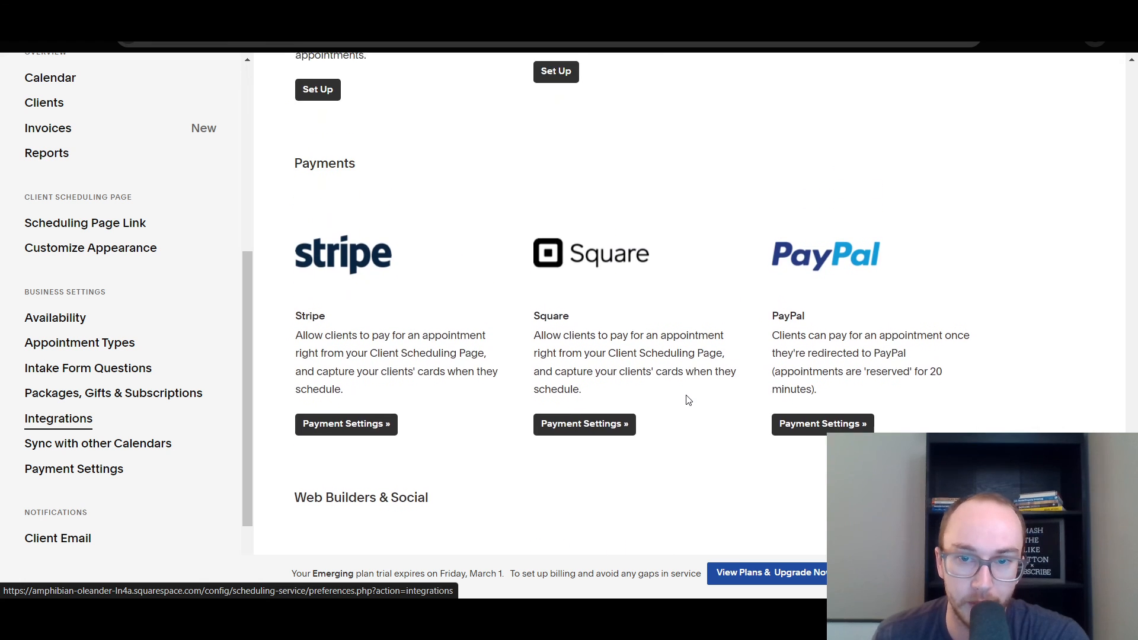
scroll(689, 392, "down", 4)
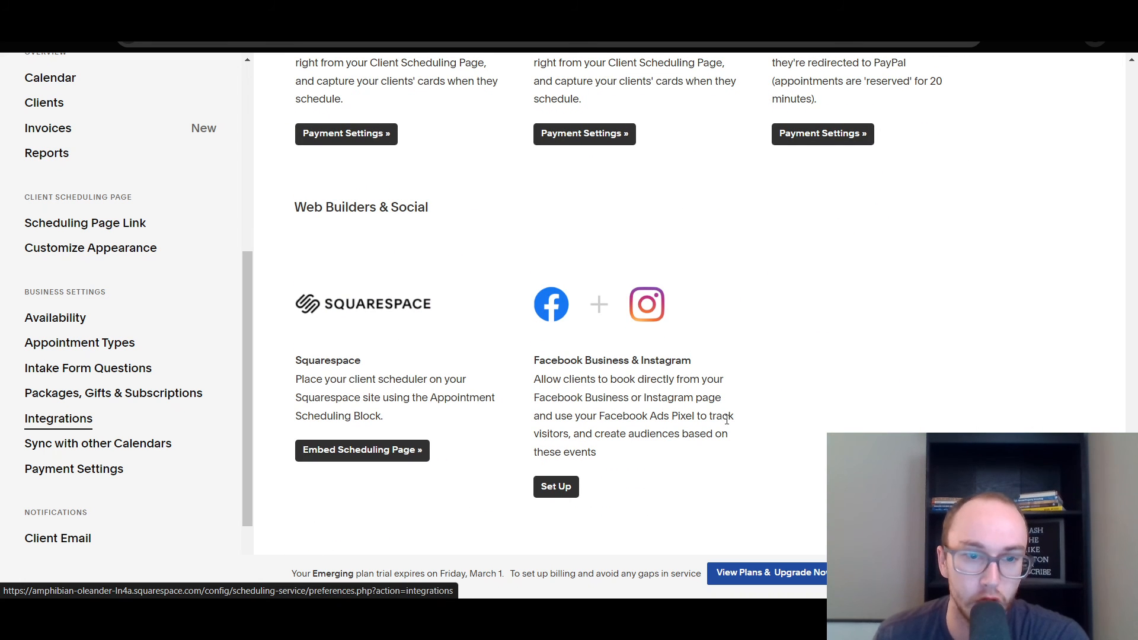
Step: Look back over the integration categories, from Web Builders & Social through API, CRM and Email Marketing to Accounting & Invoicing
scroll(726, 419, "up", 8)
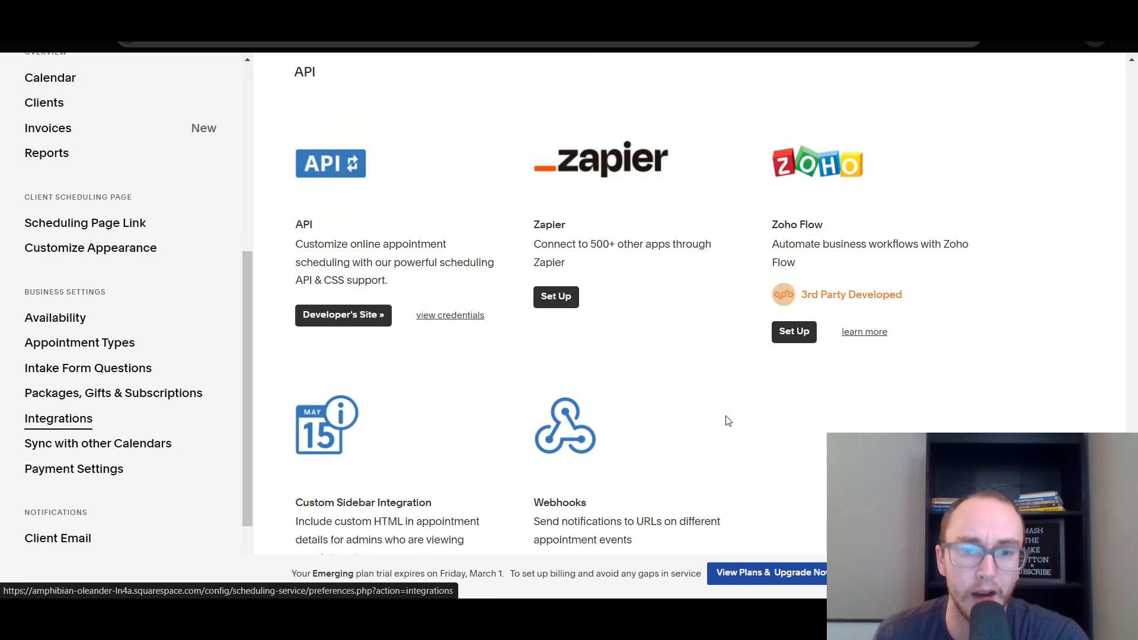
scroll(729, 420, "up", 15)
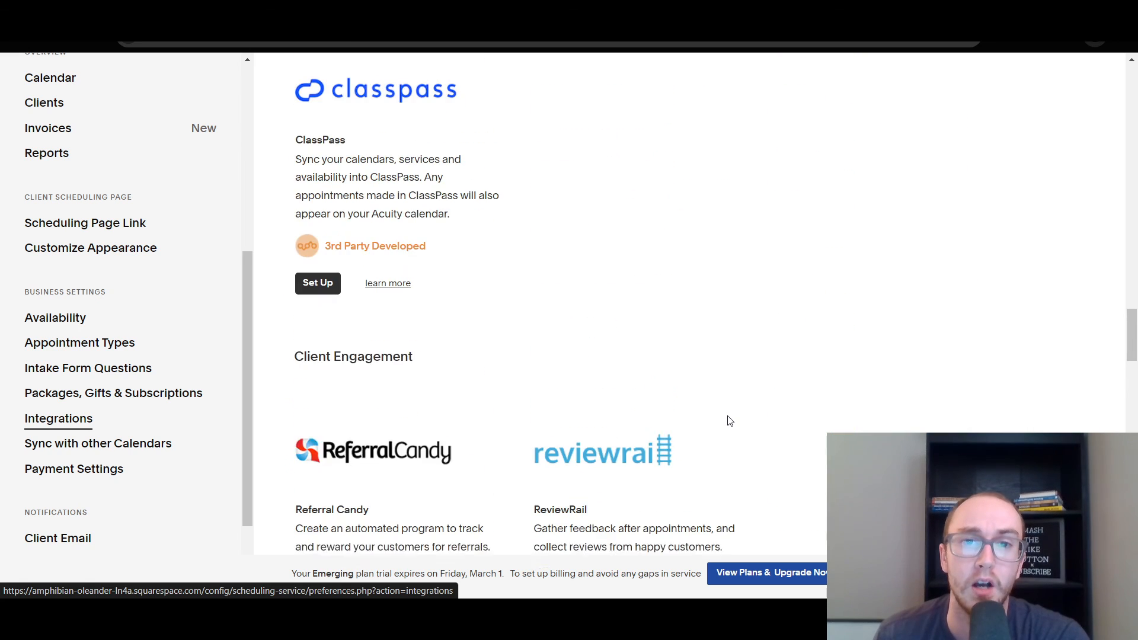
scroll(729, 421, "up", 12)
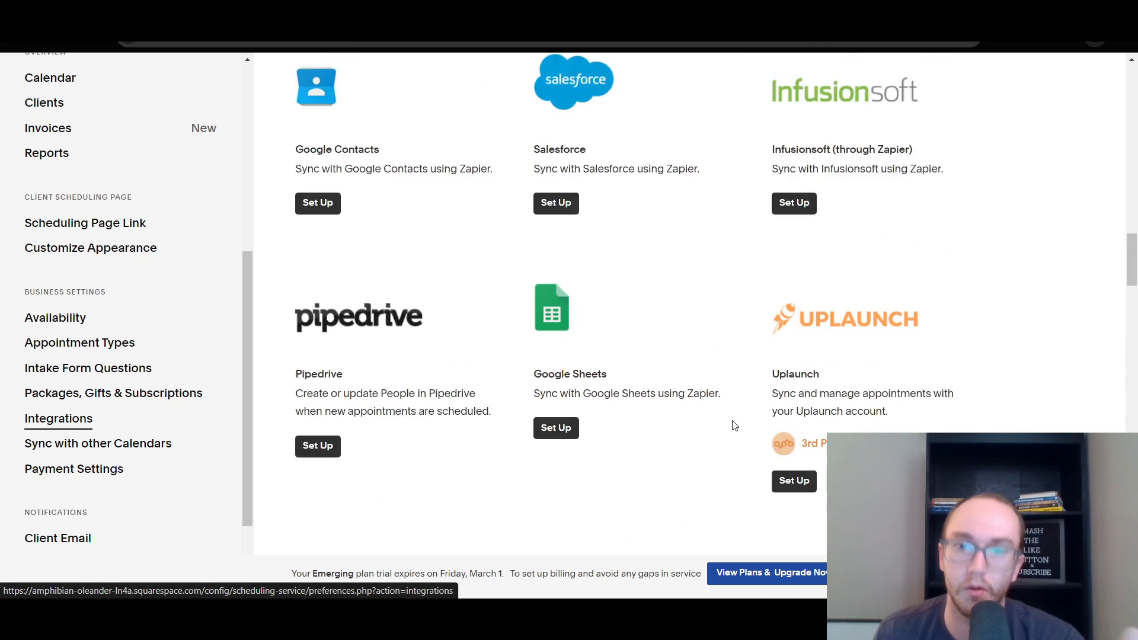
scroll(734, 425, "up", 10)
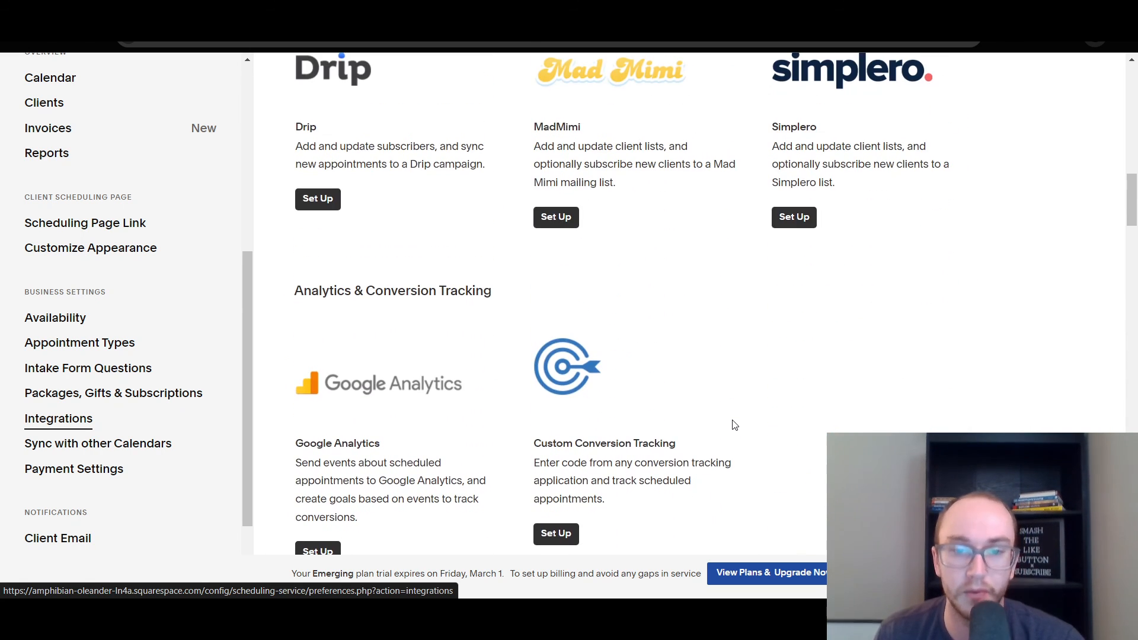
scroll(734, 425, "down", 7)
scroll(734, 421, "up", 12)
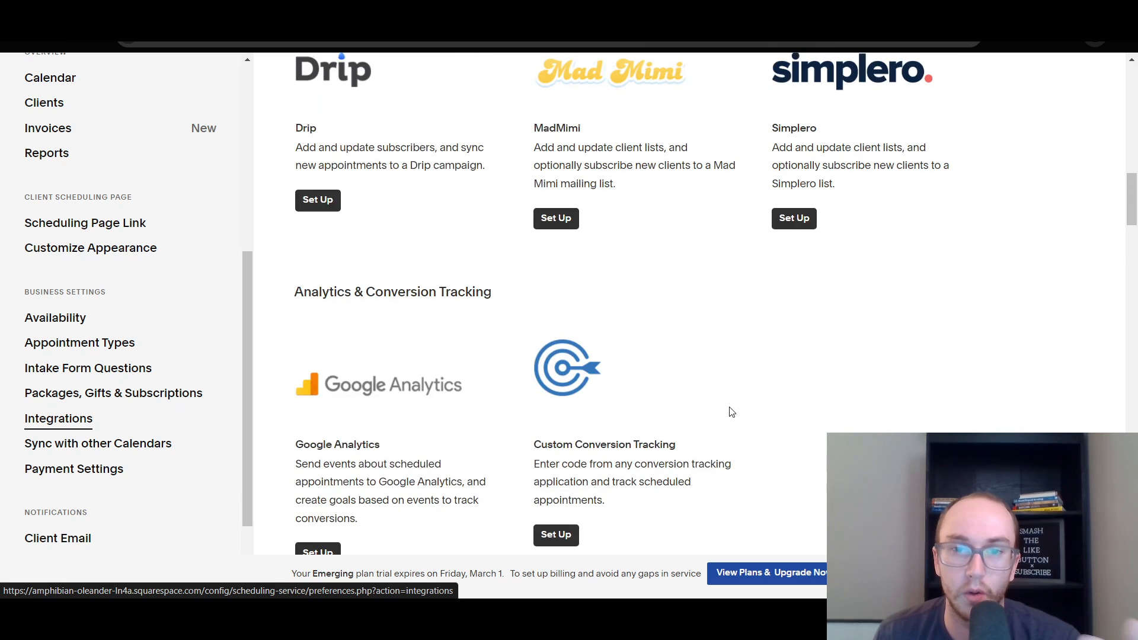
scroll(733, 397, "up", 15)
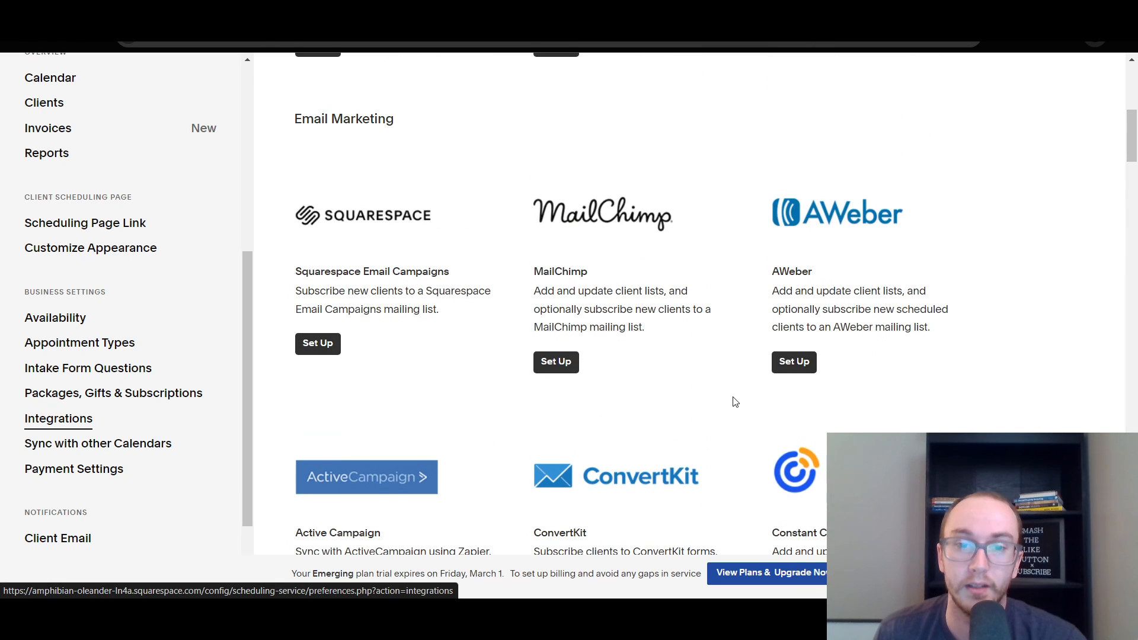
scroll(734, 402, "up", 1)
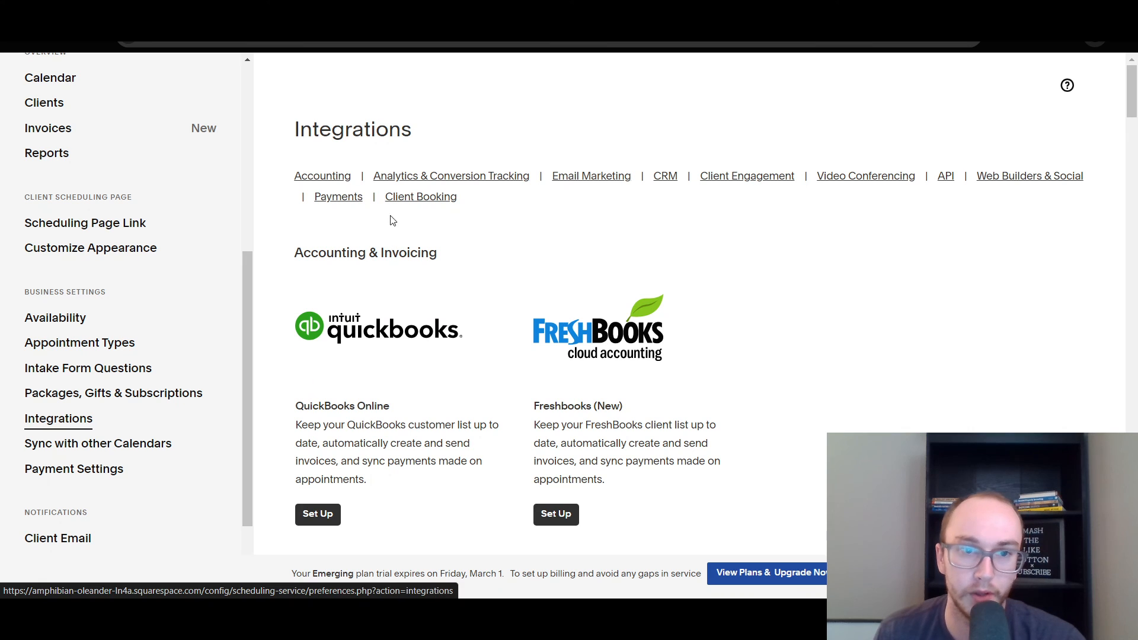
Step: View the Google Calendar connection page under the calendar sync settings and return to the main scheduling menu
left_click(102, 453)
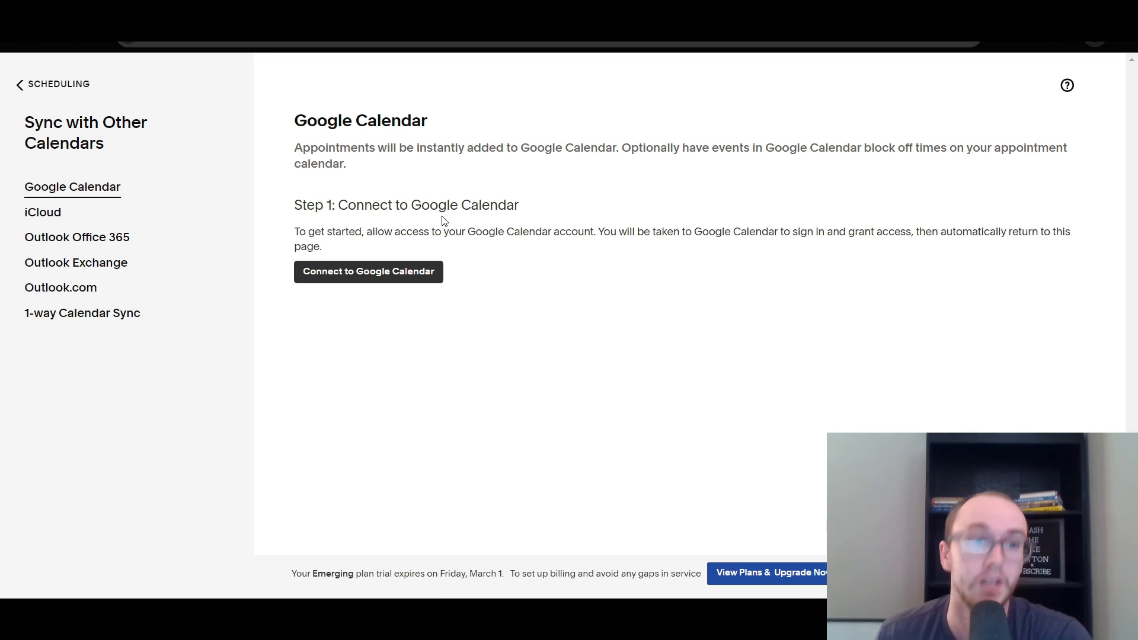
left_click(25, 87)
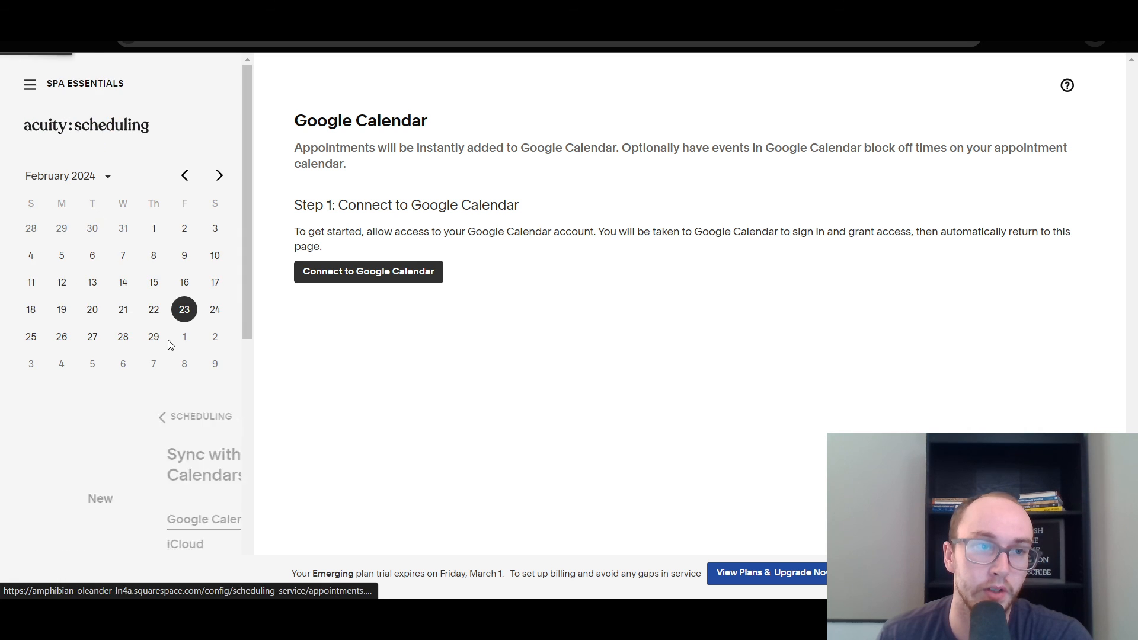
Step: Open the payment settings and review the Stripe, Square and PayPal processors and the Payment at Booking currency and collection options
scroll(168, 477, "down", 3)
scroll(170, 469, "down", 5)
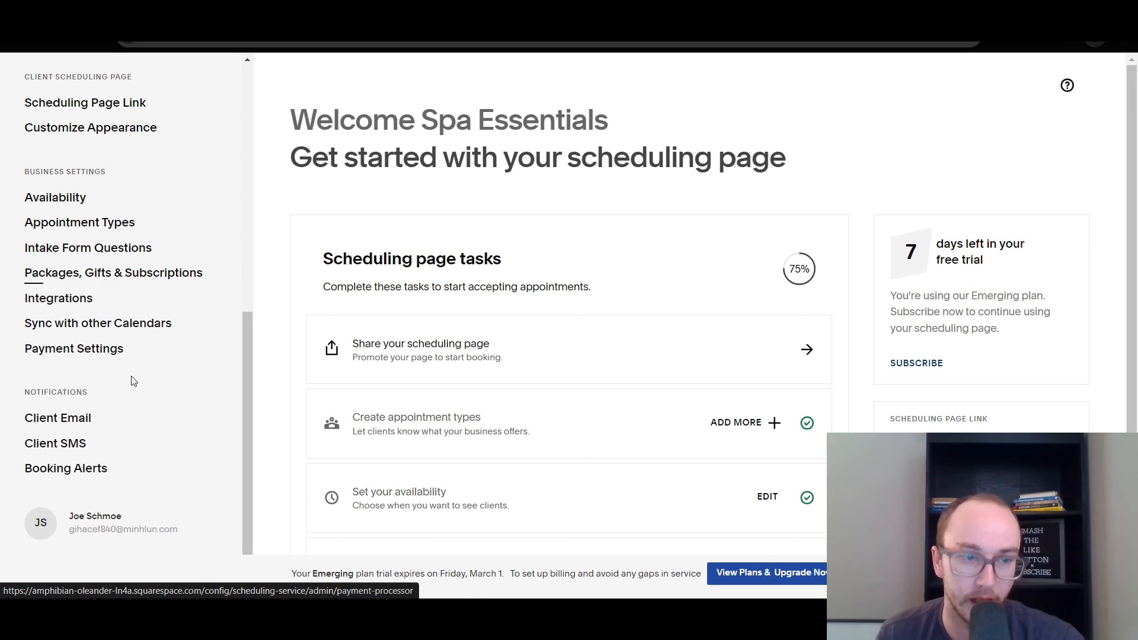
left_click(80, 359)
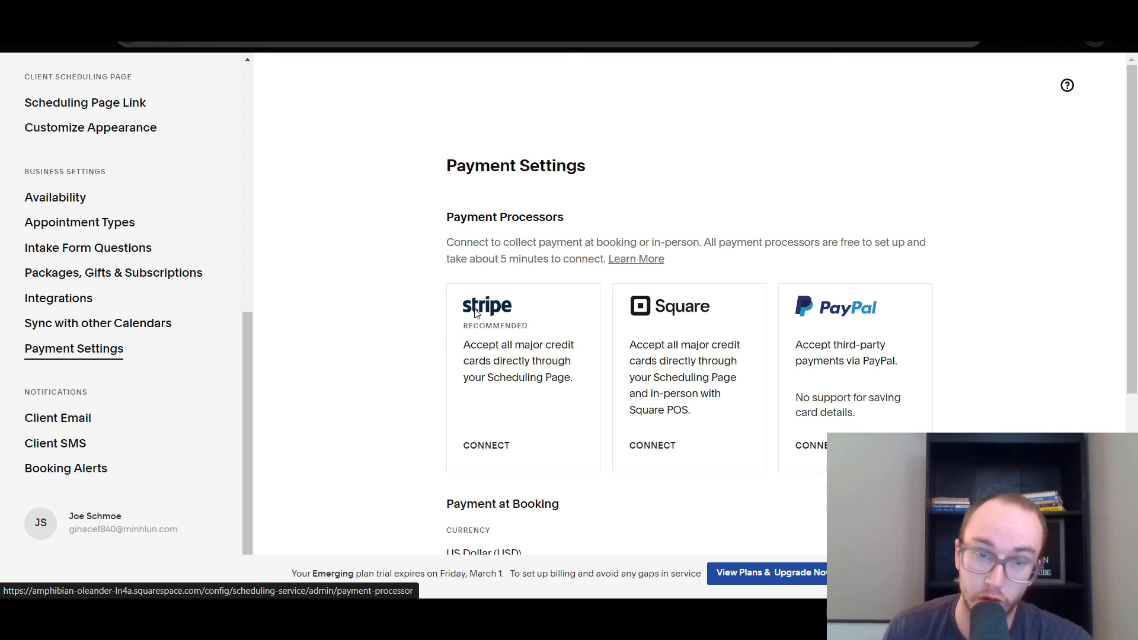
scroll(403, 306, "down", 5)
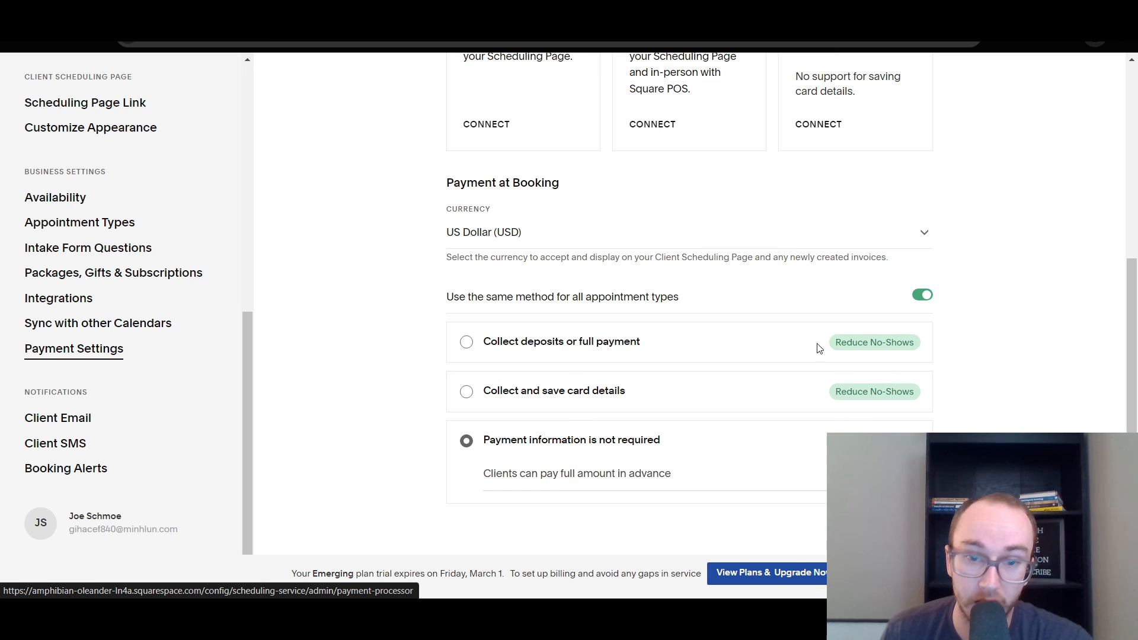
scroll(429, 330, "up", 4)
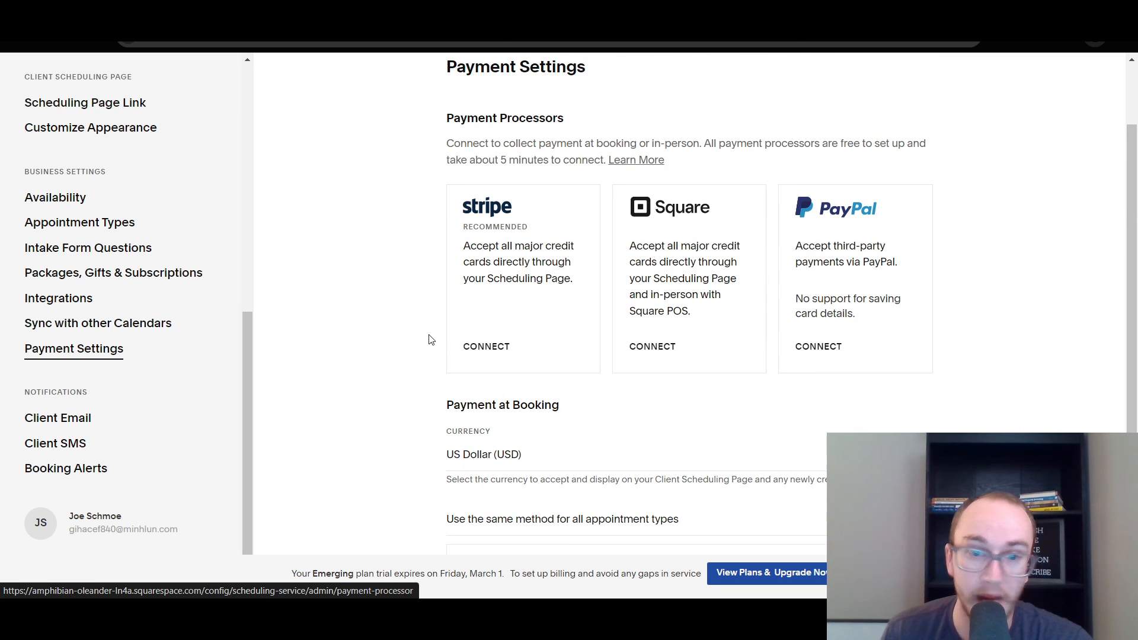
scroll(429, 336, "up", 2)
scroll(429, 355, "down", 4)
scroll(430, 377, "up", 4)
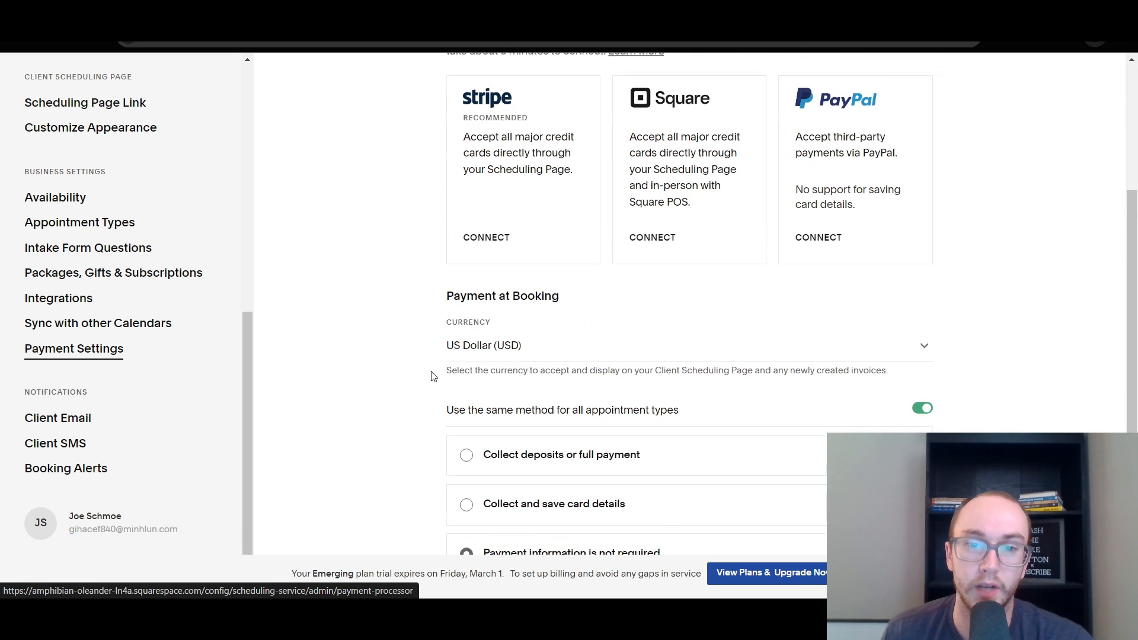
scroll(382, 347, "down", 1)
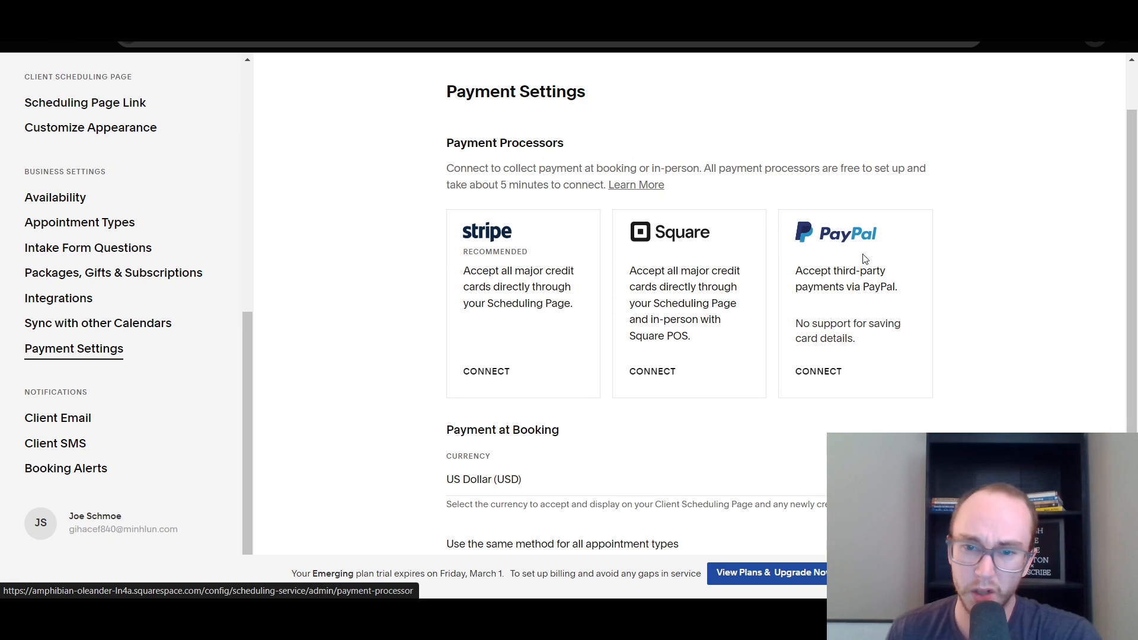
scroll(987, 325, "up", 1)
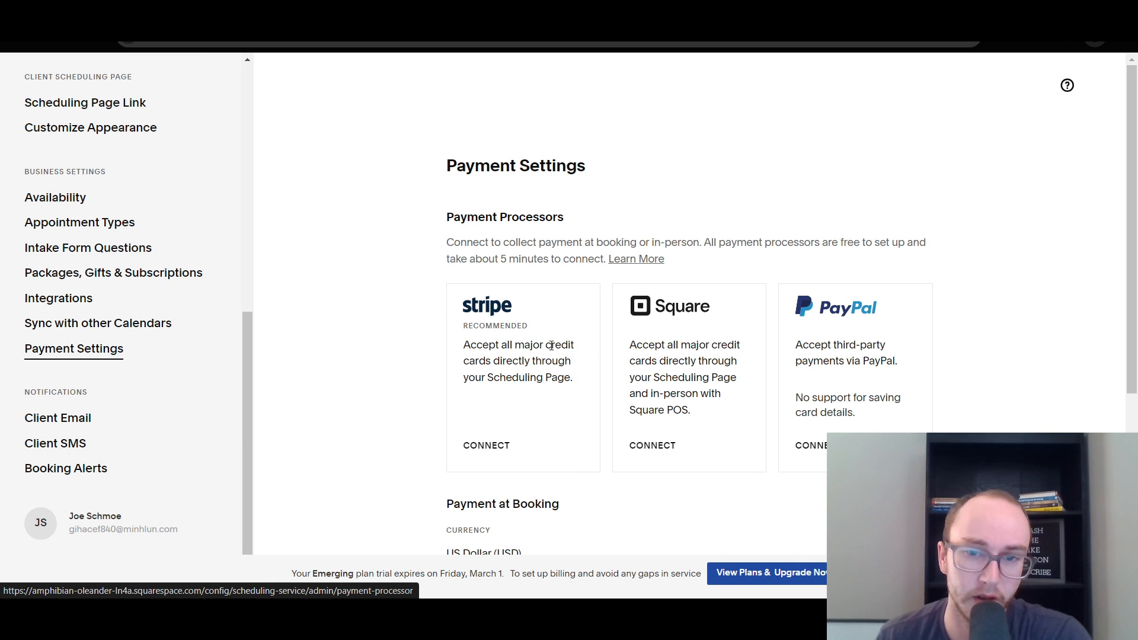
scroll(371, 379, "down", 2)
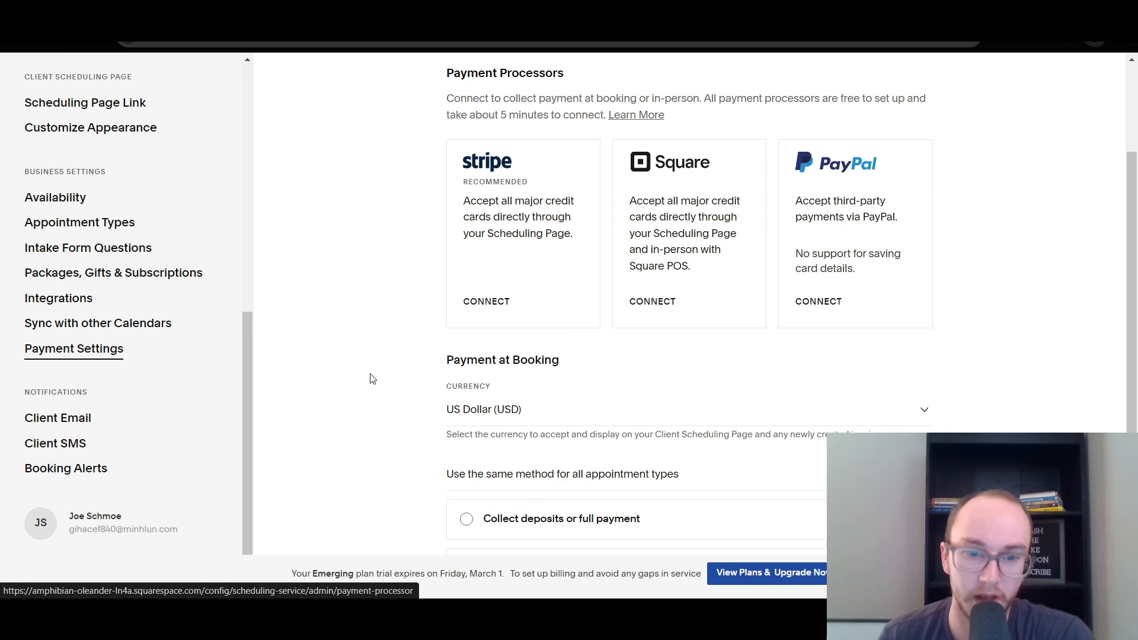
scroll(320, 347, "up", 1)
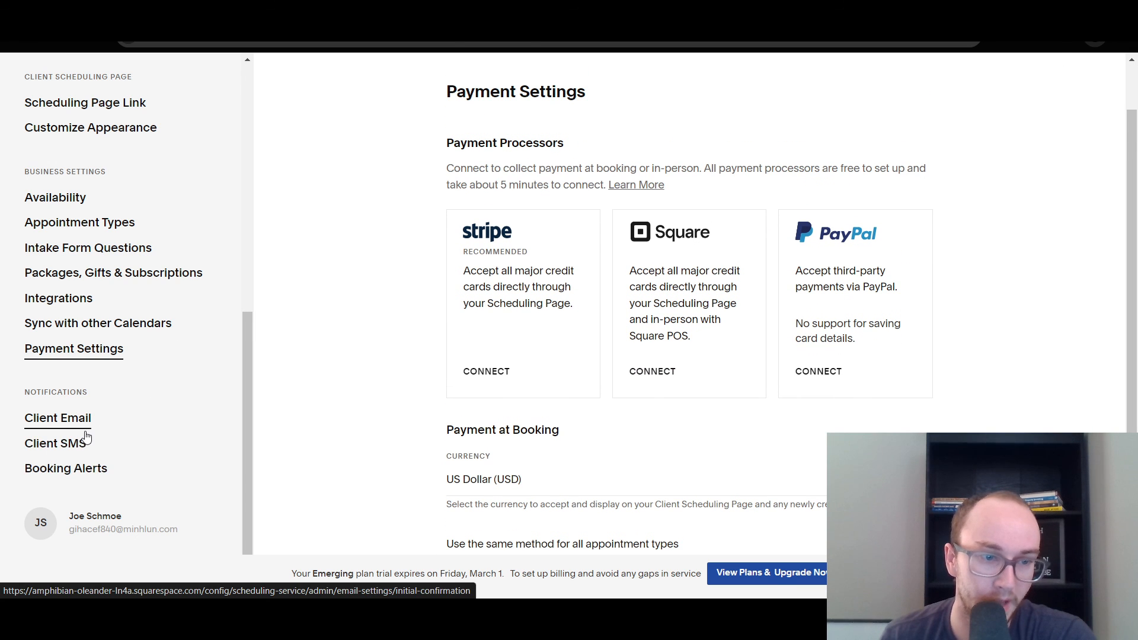
Step: Open the client email settings and examine the Initial Confirmation template from the email subject down to its calendar links
left_click(67, 417)
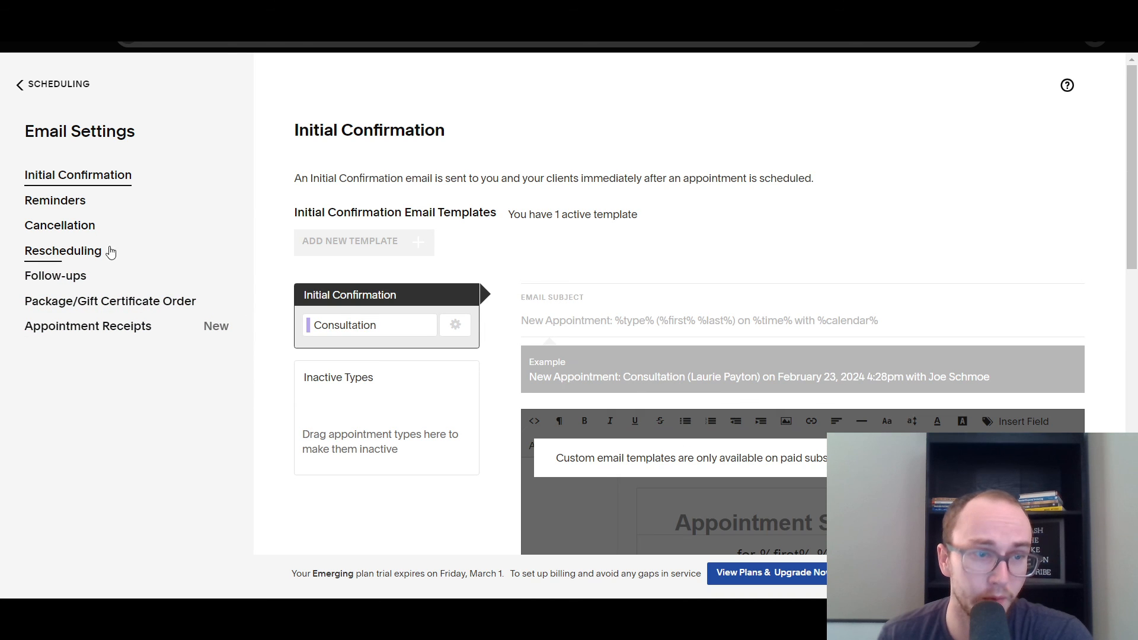
scroll(236, 445, "down", 5)
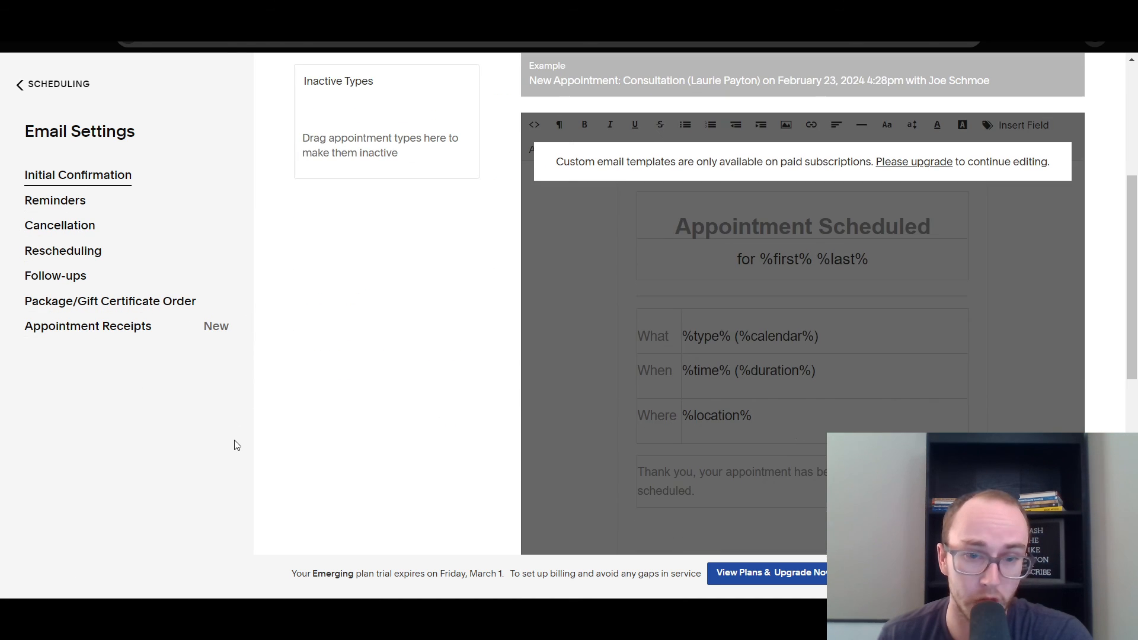
scroll(592, 341, "down", 5)
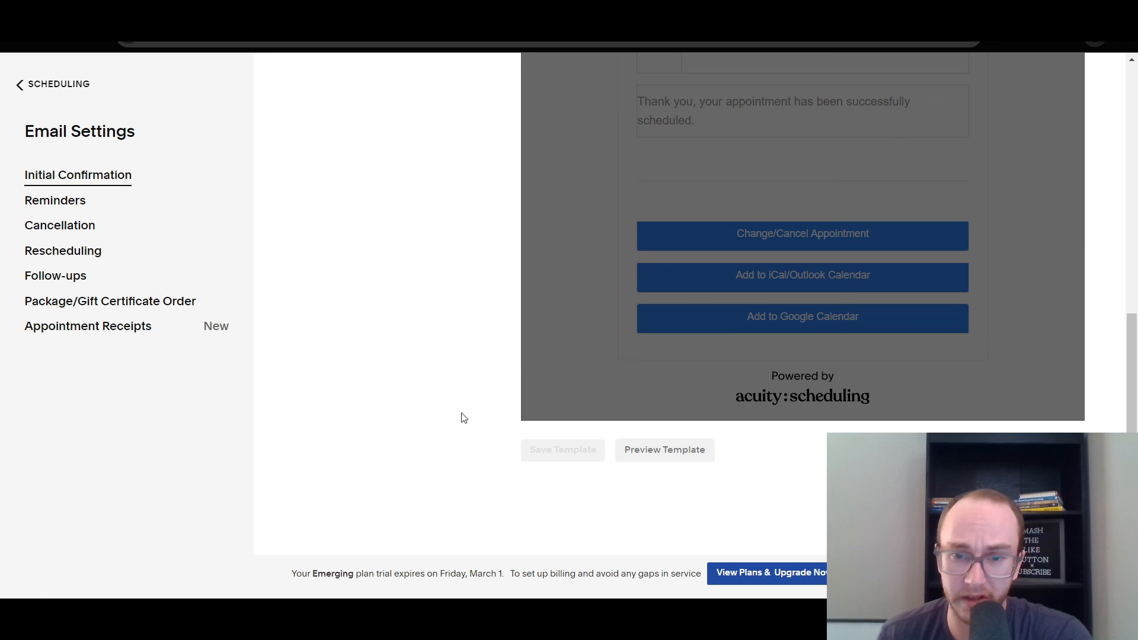
scroll(465, 418, "up", 4)
scroll(465, 418, "up", 4)
scroll(480, 420, "up", 4)
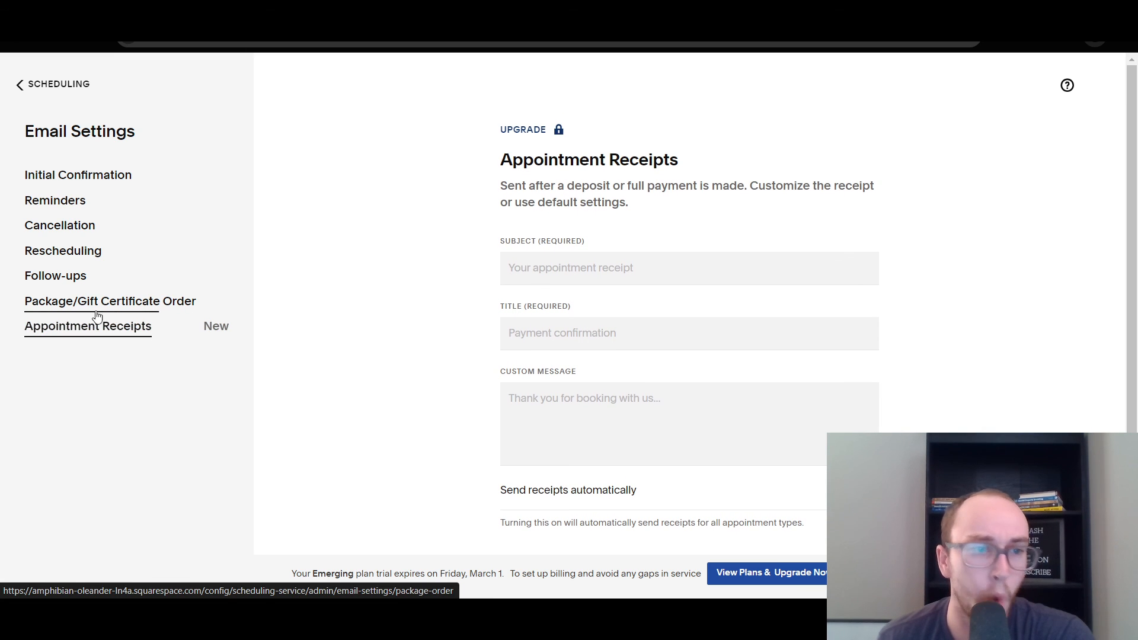
Step: View the Follow-ups email page, revisit Initial Confirmation and return to the main scheduling menu
left_click(60, 286)
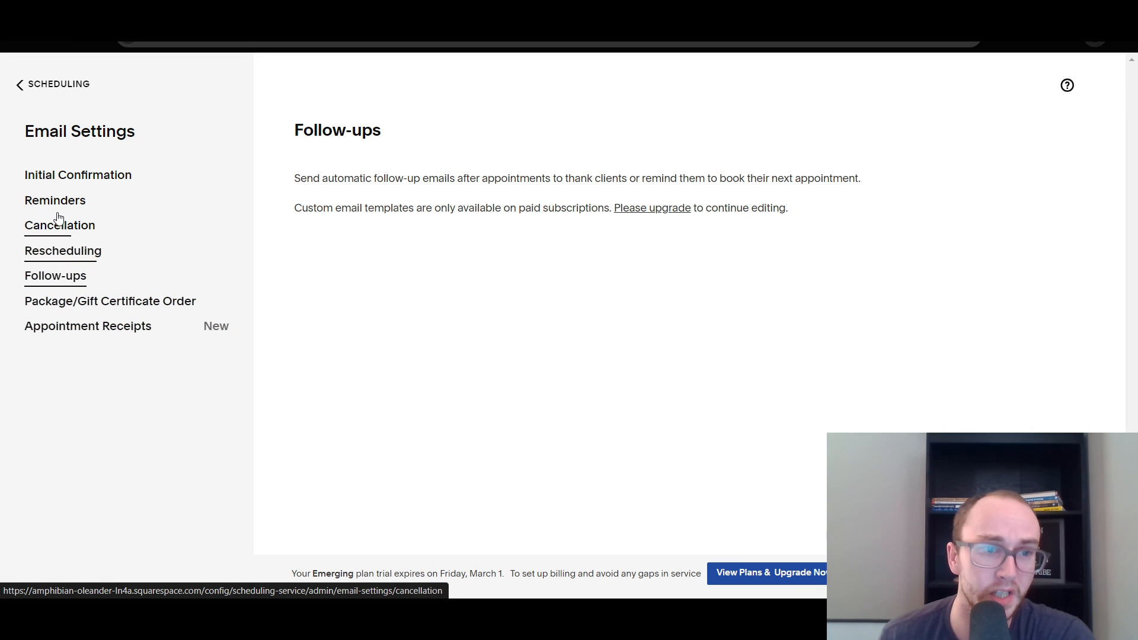
left_click(66, 175)
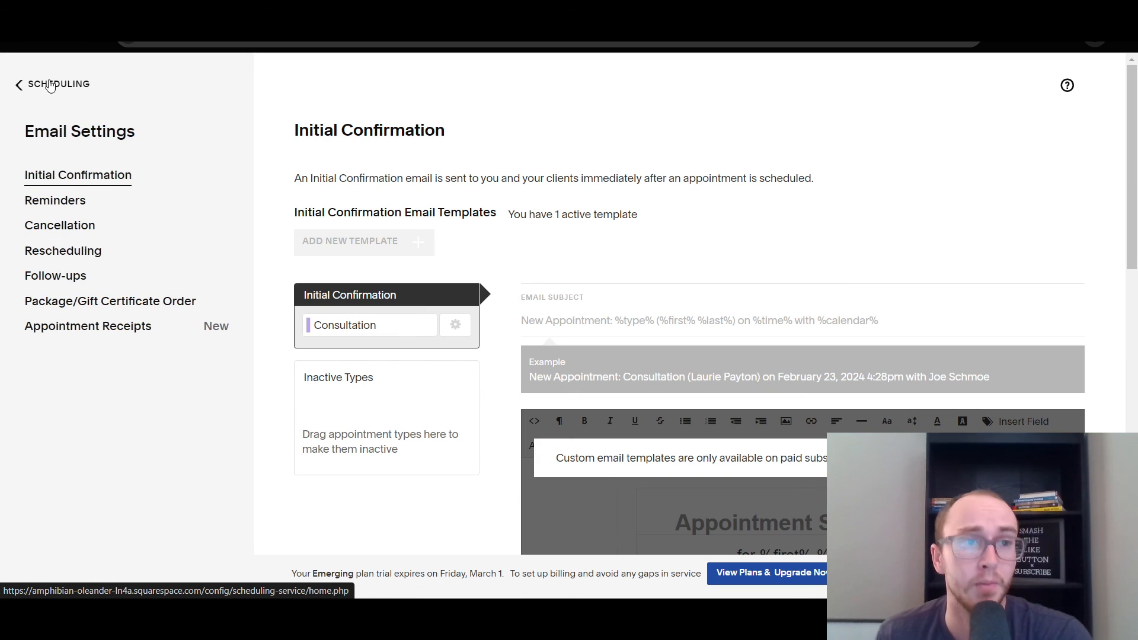
left_click(23, 84)
Step: Open the client SMS reminder settings and review the options and message preview of Template 1
scroll(112, 497, "down", 8)
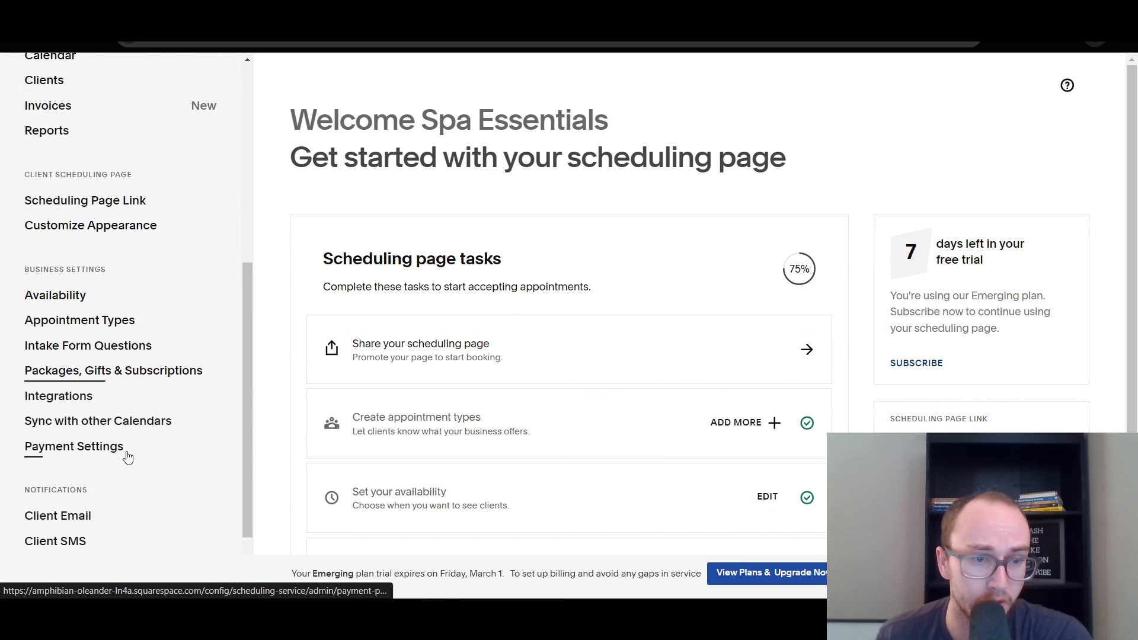
left_click(55, 443)
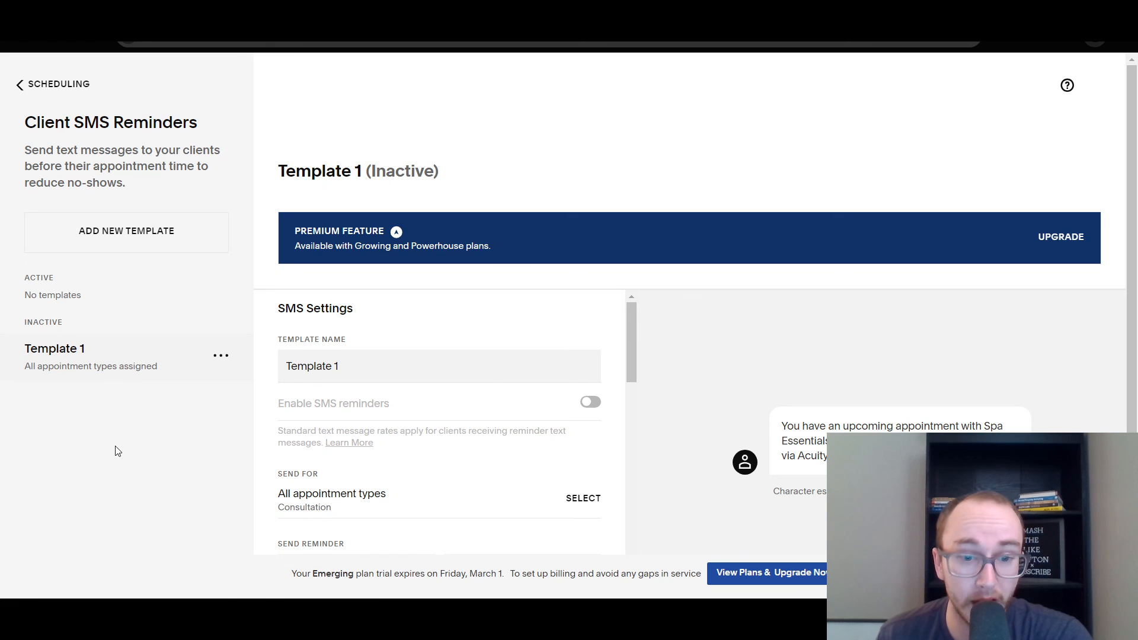
scroll(117, 451, "down", 1)
scroll(313, 454, "down", 10)
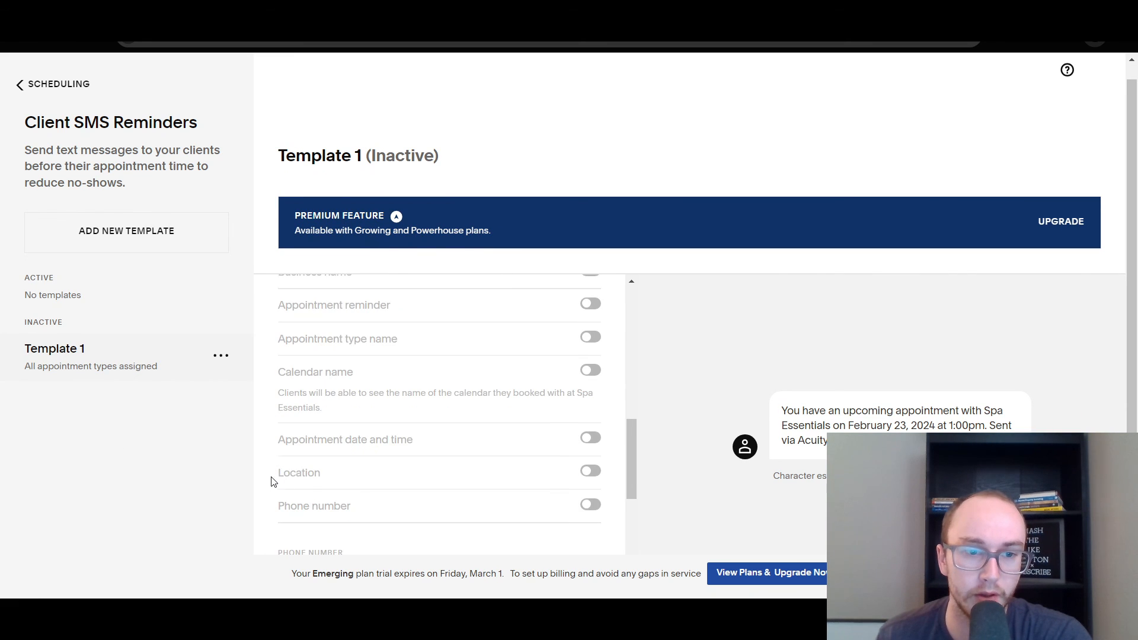
scroll(273, 481, "down", 4)
scroll(272, 486, "up", 12)
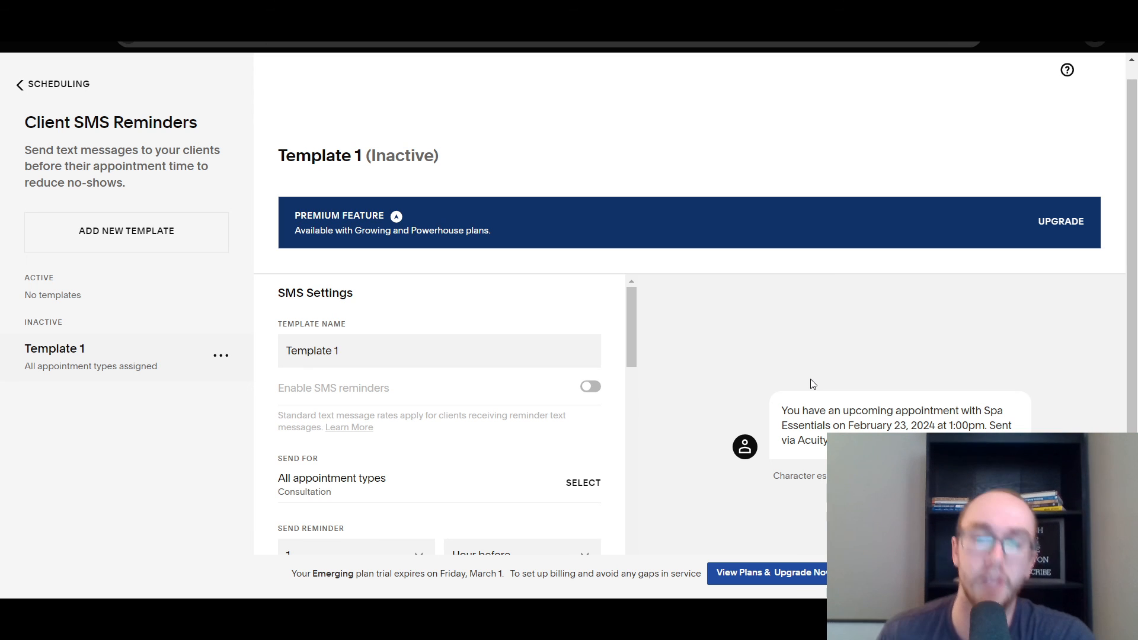
scroll(632, 257, "up", 1)
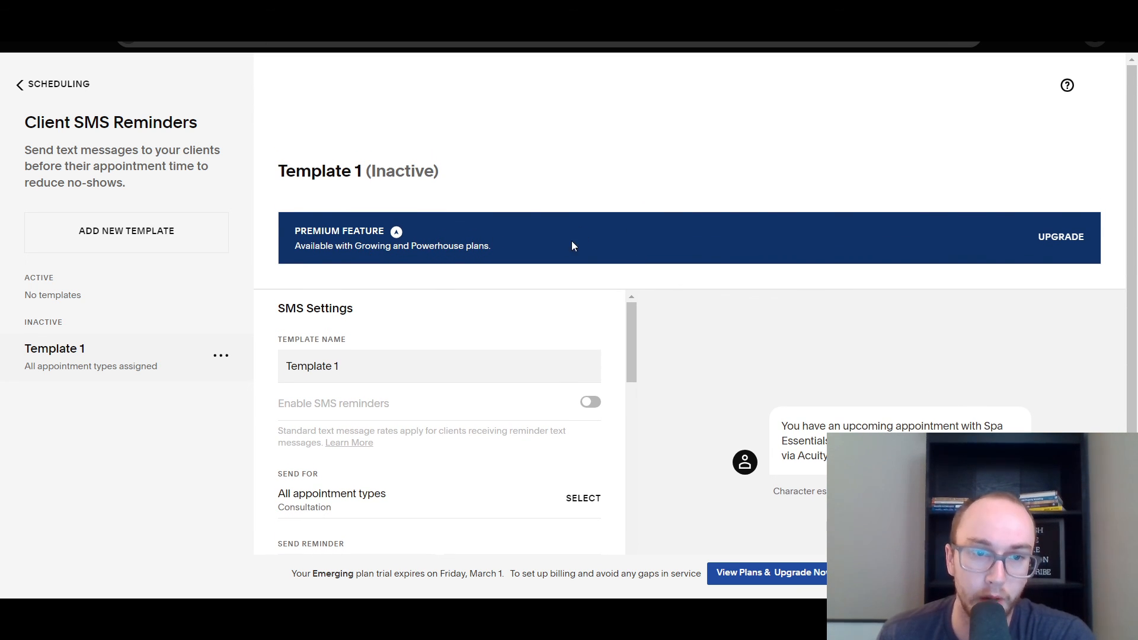
Step: Check Template 1's message content options once more, including appointment type, calendar name, location and phone number, and return to the main scheduling menu
scroll(83, 442, "down", 1)
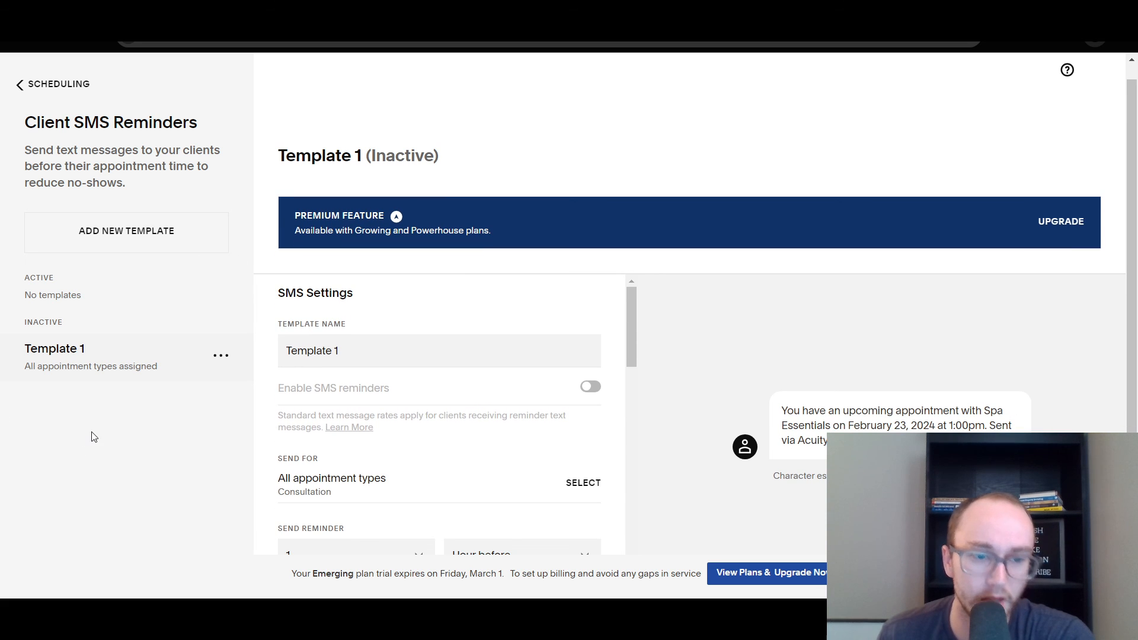
scroll(303, 415, "down", 4)
scroll(303, 401, "down", 5)
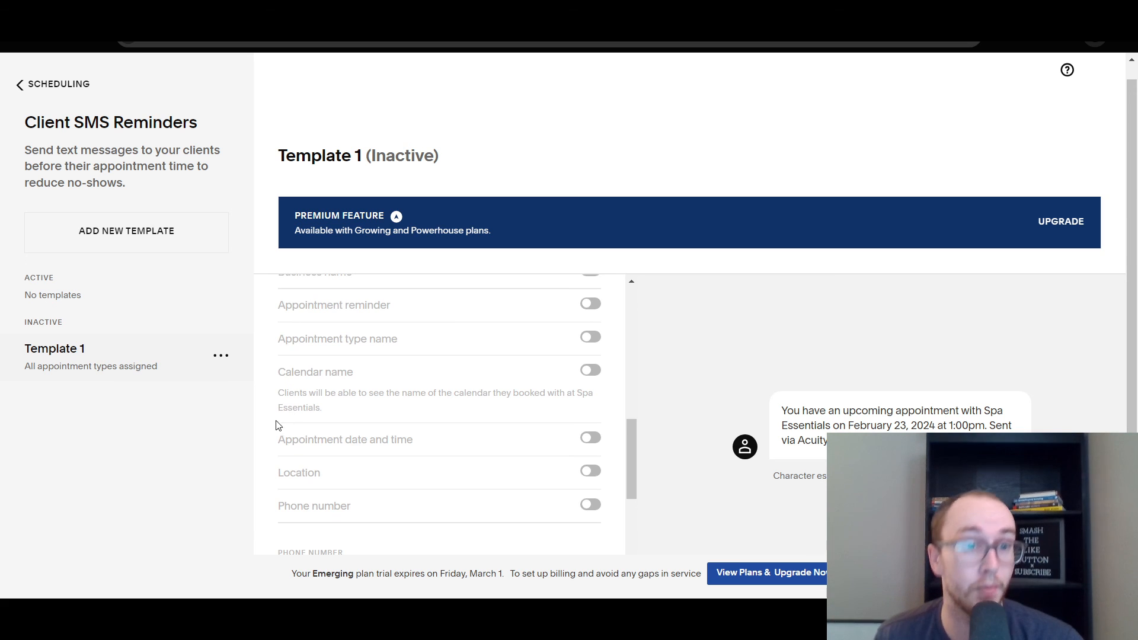
scroll(275, 425, "down", 4)
scroll(260, 409, "up", 12)
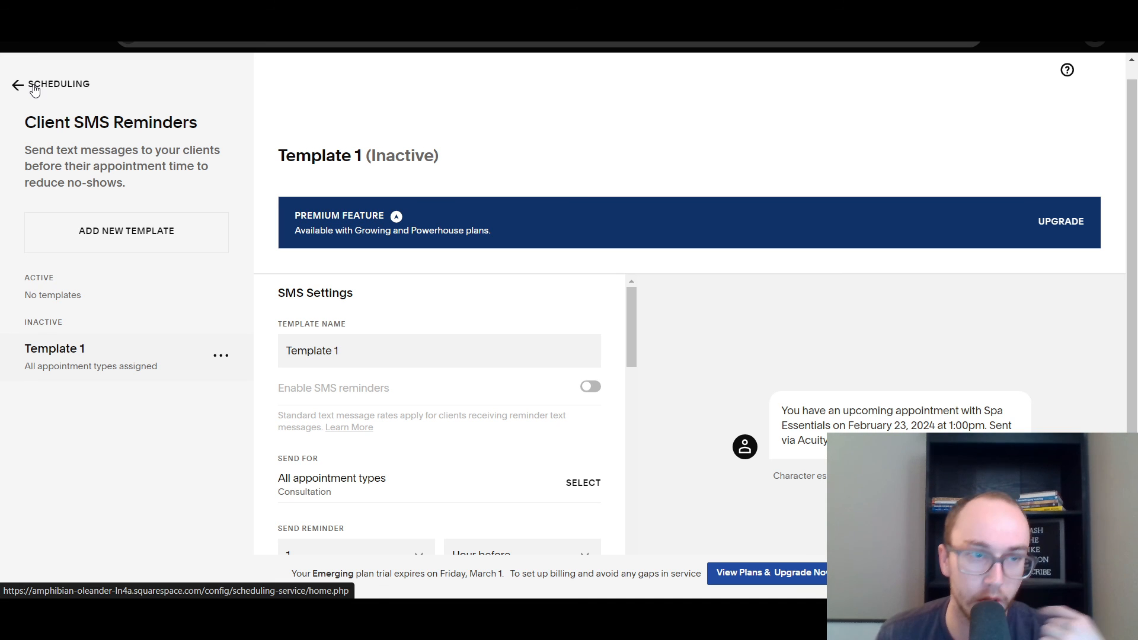
left_click(34, 89)
Step: Open the Booking Alerts settings and review the appointment notification and summary email options
scroll(133, 446, "down", 5)
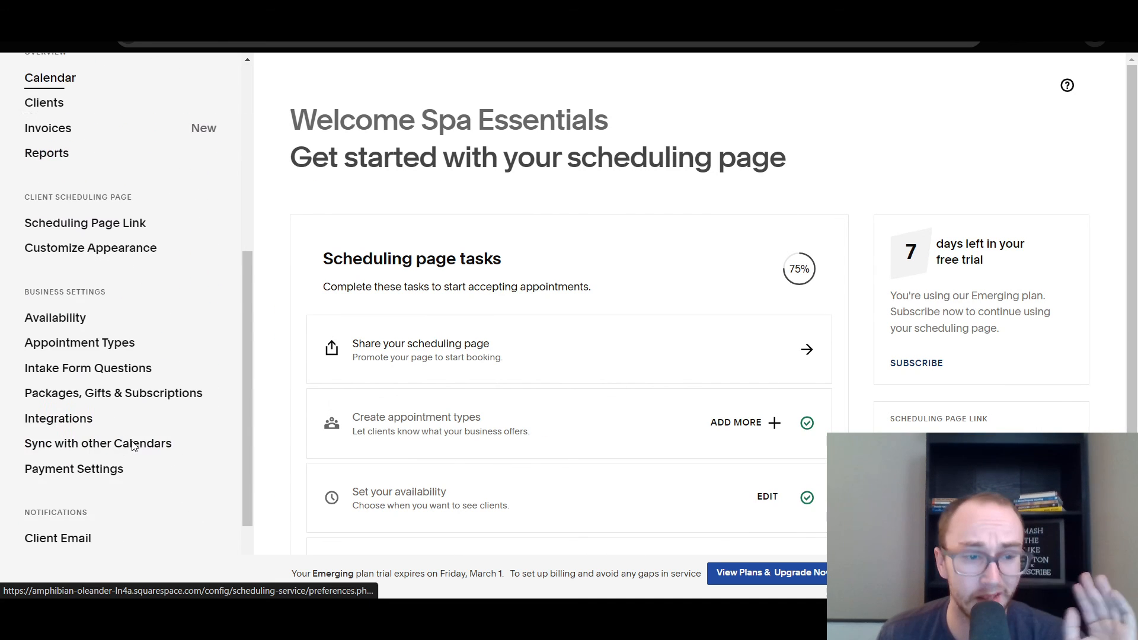
scroll(133, 446, "down", 3)
scroll(100, 441, "down", 1)
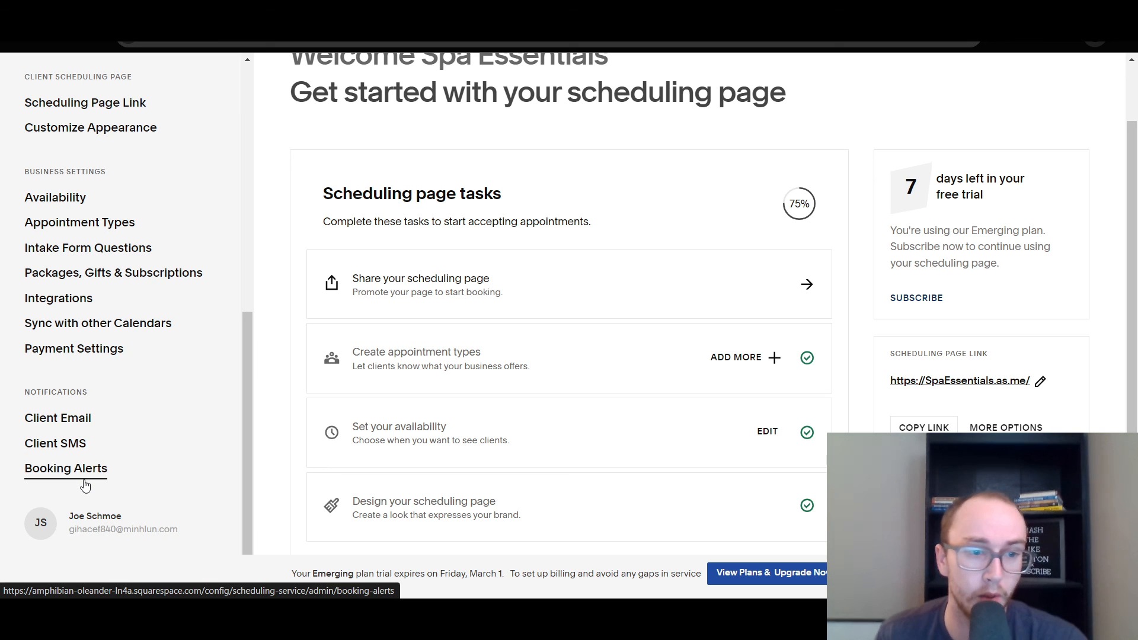
left_click(84, 482)
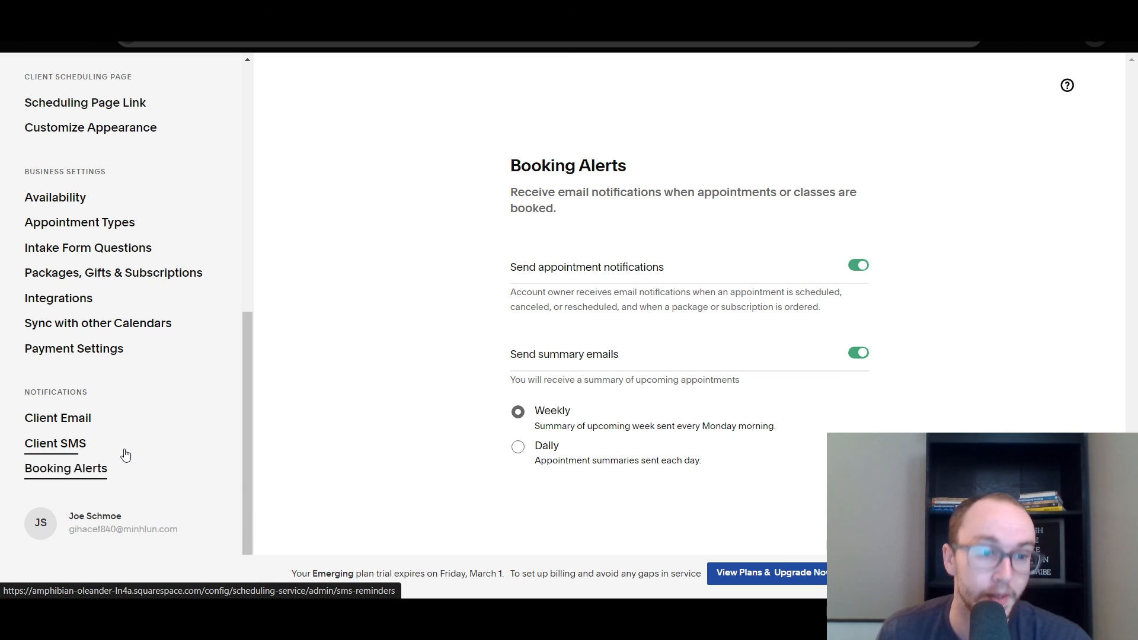
Step: Leave the Booking Alerts settings for the Acuity Scheduling home page and review the scheduling page tasks
scroll(122, 491, "up", 1)
scroll(54, 472, "down", 1)
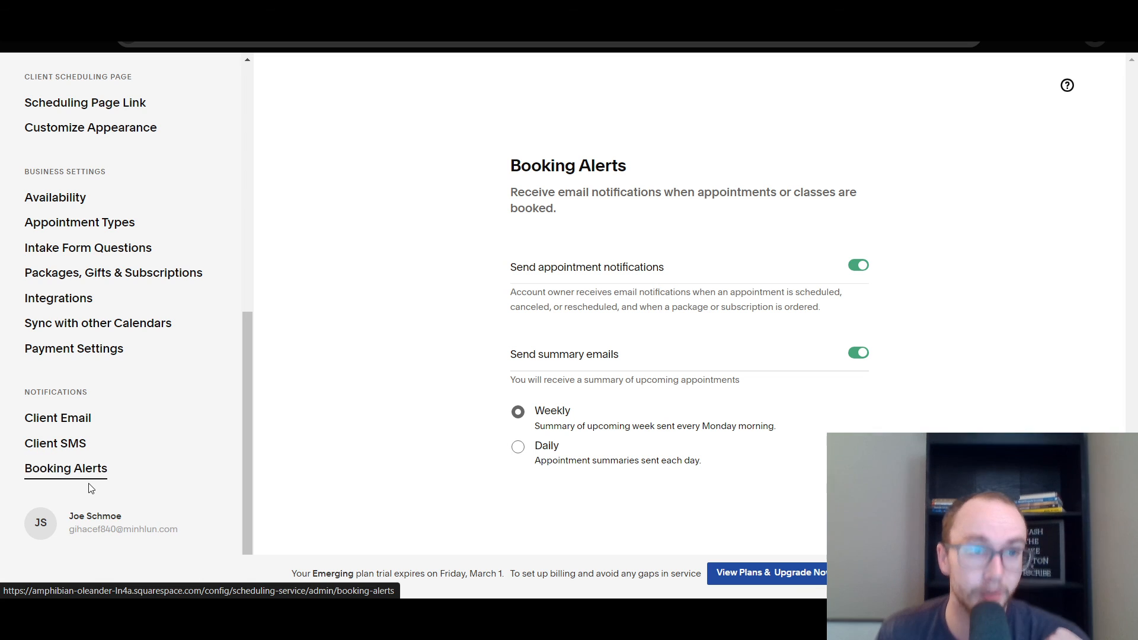
scroll(90, 487, "up", 10)
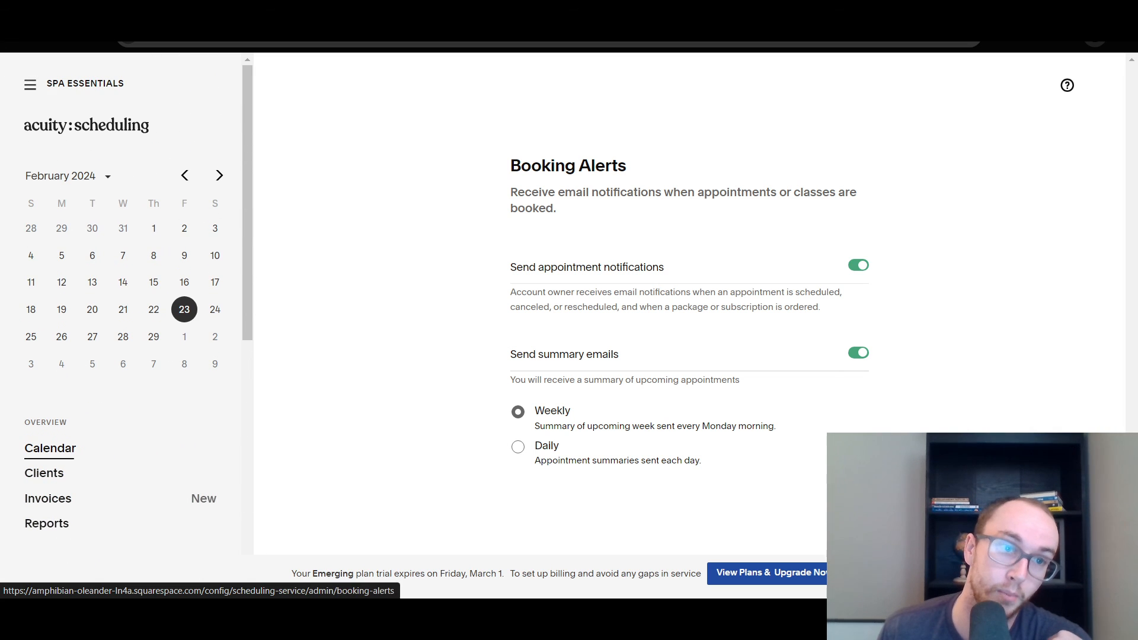
left_click(74, 127)
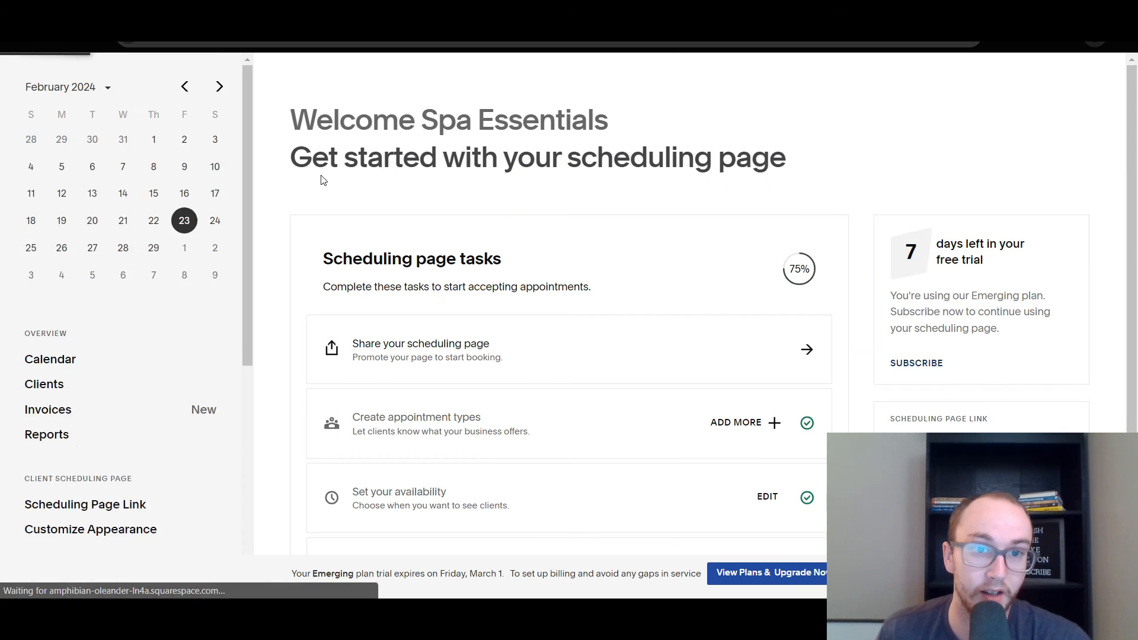
scroll(276, 284, "down", 1)
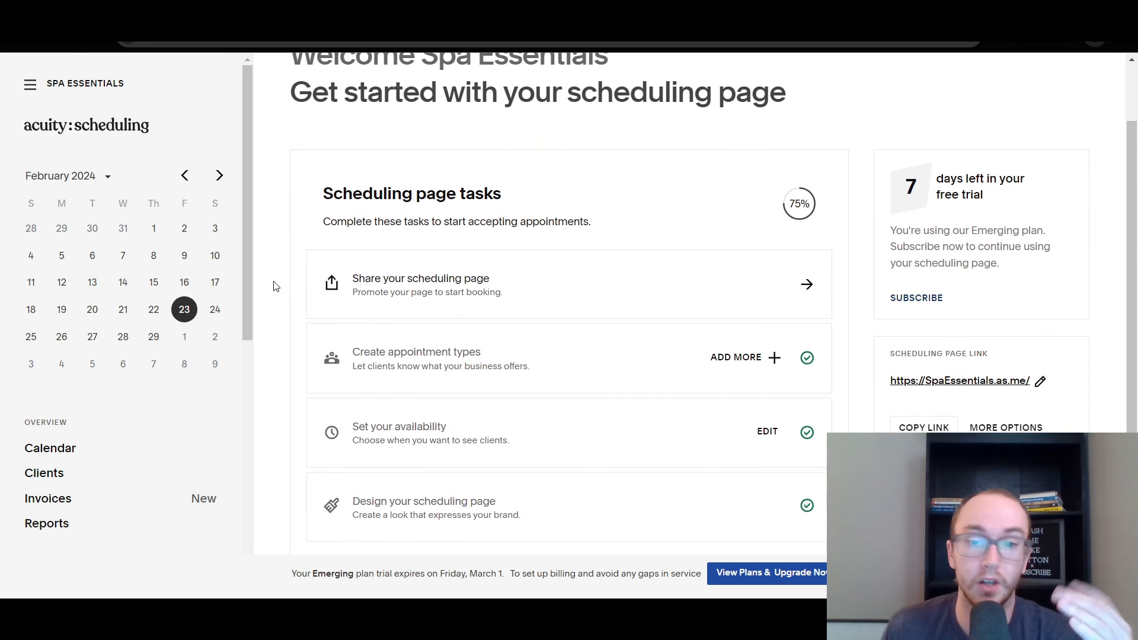
Step: View the available Consultation times on the public Spa Essentials booking page and return to the scheduling home page
scroll(278, 281, "up", 1)
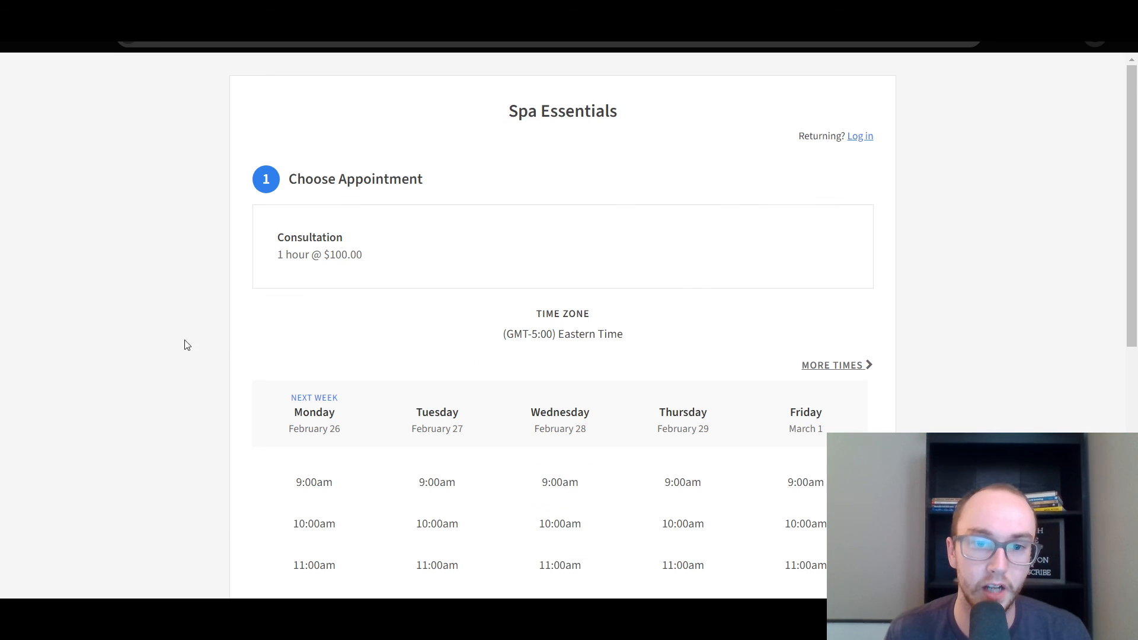
scroll(564, 401, "down", 4)
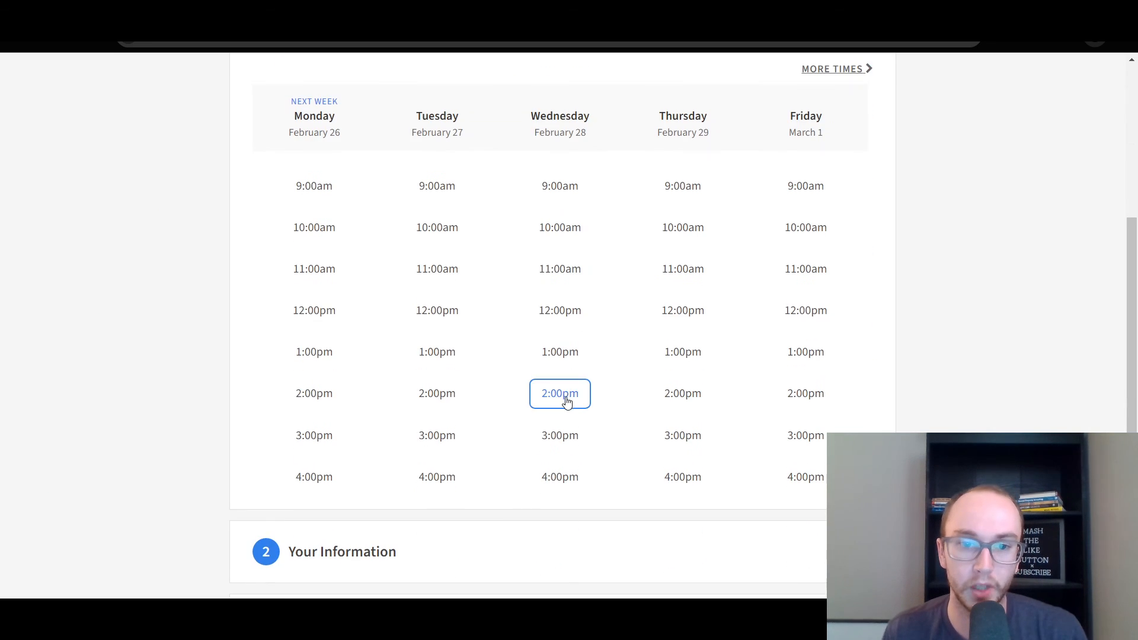
scroll(564, 402, "up", 4)
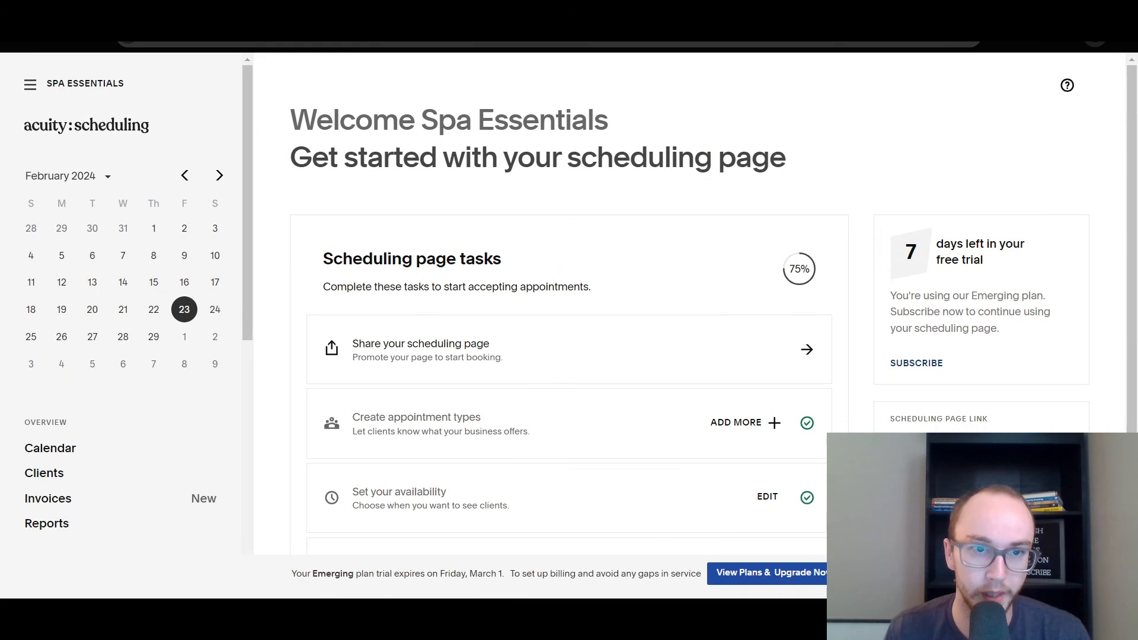